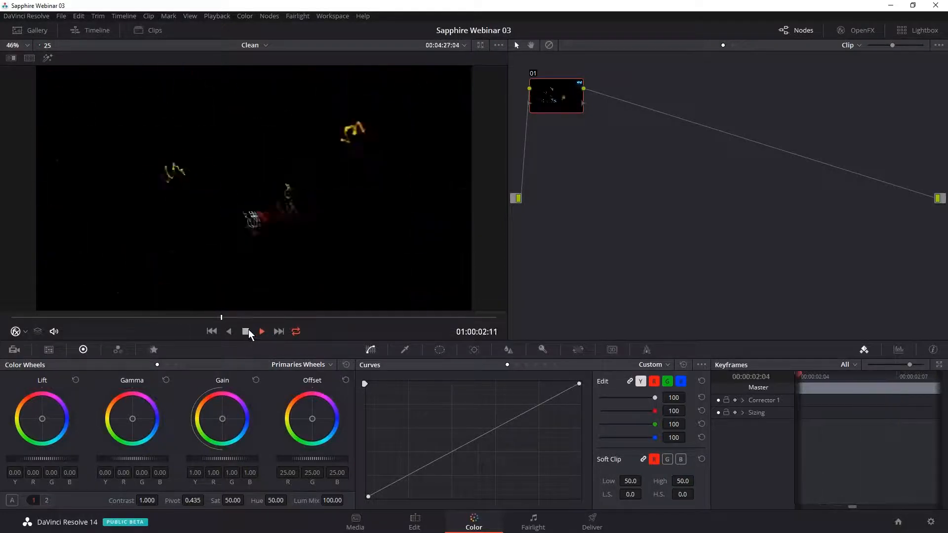
Play and scrub through the ungraded light-trail clip to review it, parking the playhead at 01:00:01:18.
left_click(246, 331)
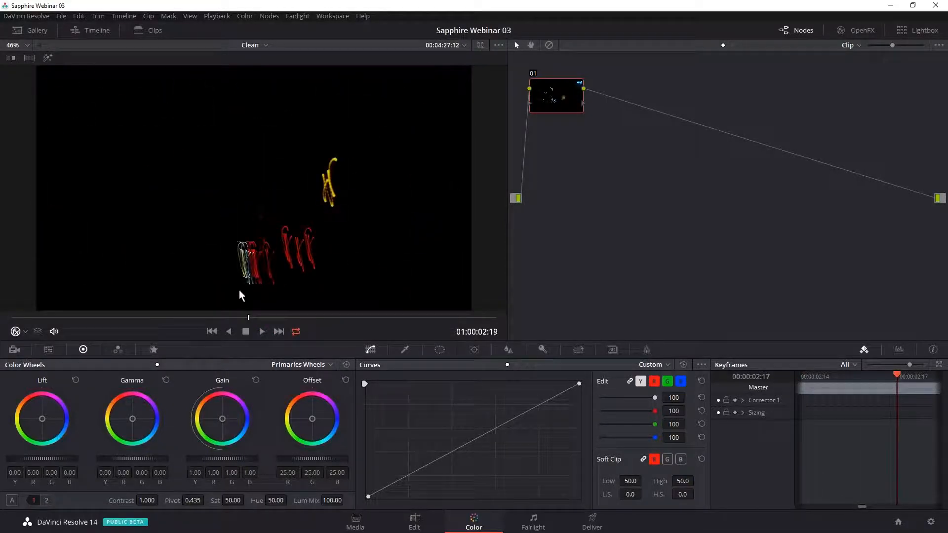
left_click_drag(236, 319, 105, 334)
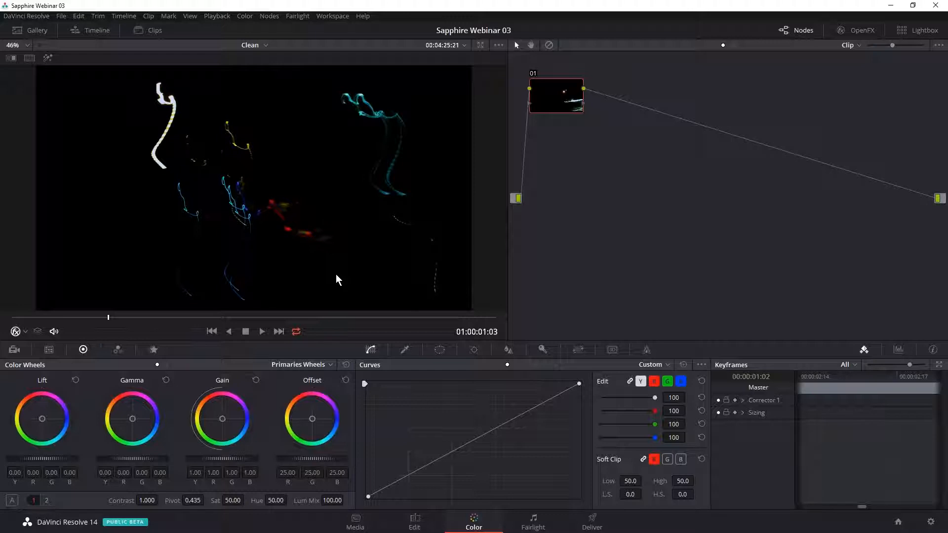
left_click(261, 332)
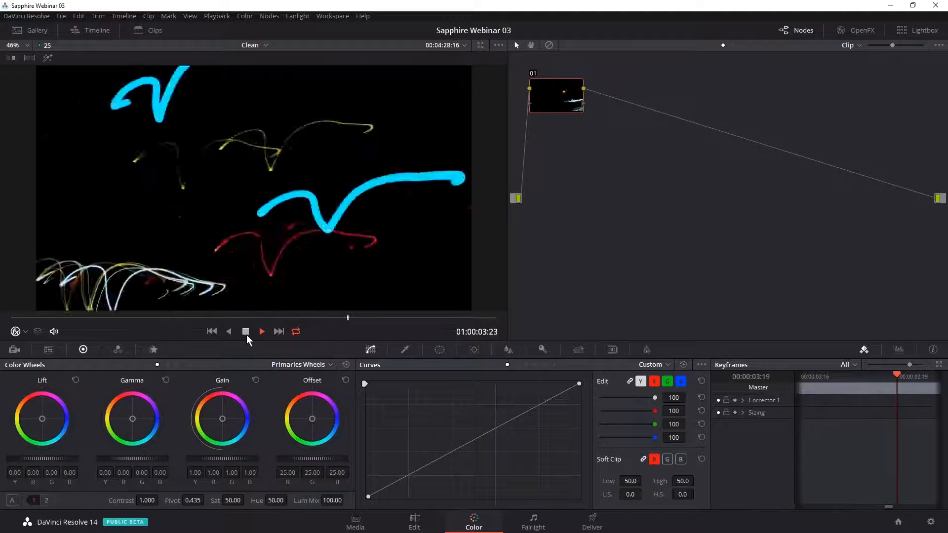
left_click(247, 333)
left_click_drag(337, 321, 152, 316)
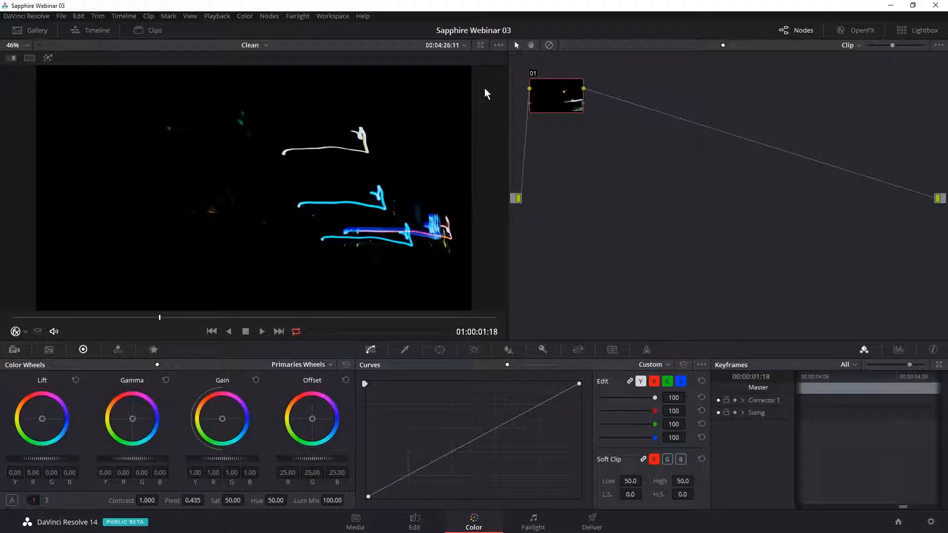
Apply the ResolveFX Light Glow effect from the OpenFX library to node 01.
left_click_drag(557, 97, 565, 107)
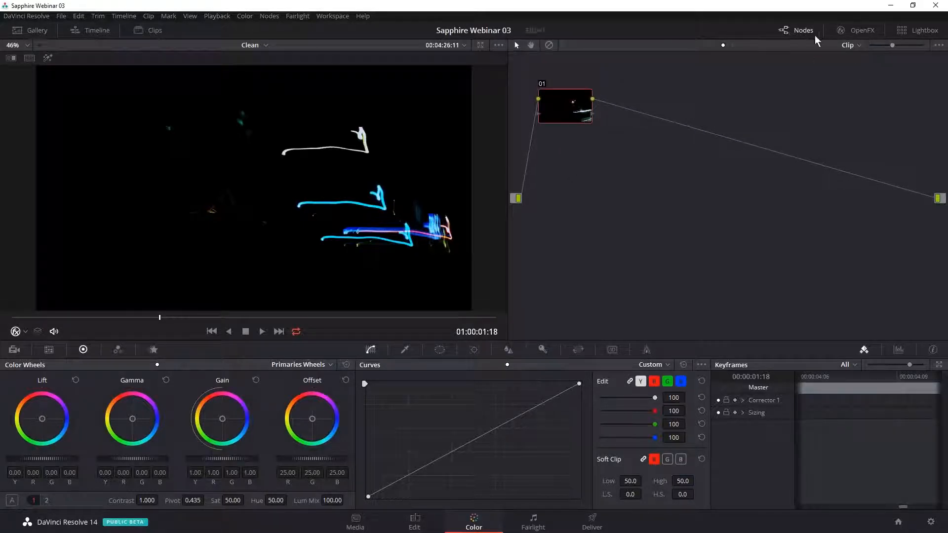
left_click(859, 31)
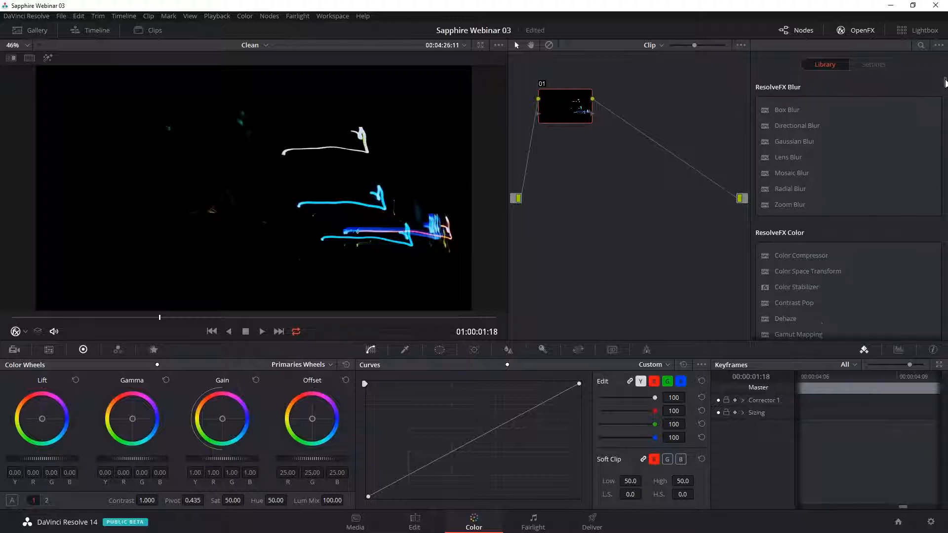
mouse_move(945, 82)
left_mouse_down()
mouse_move(945, 133)
mouse_move(940, 85)
left_mouse_up()
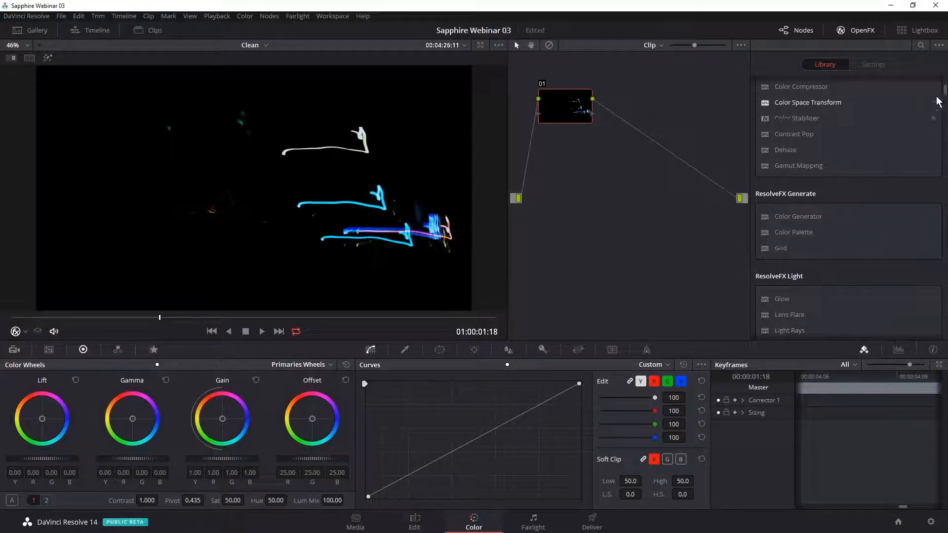
left_click_drag(945, 89, 944, 103)
left_click_drag(780, 149, 549, 104)
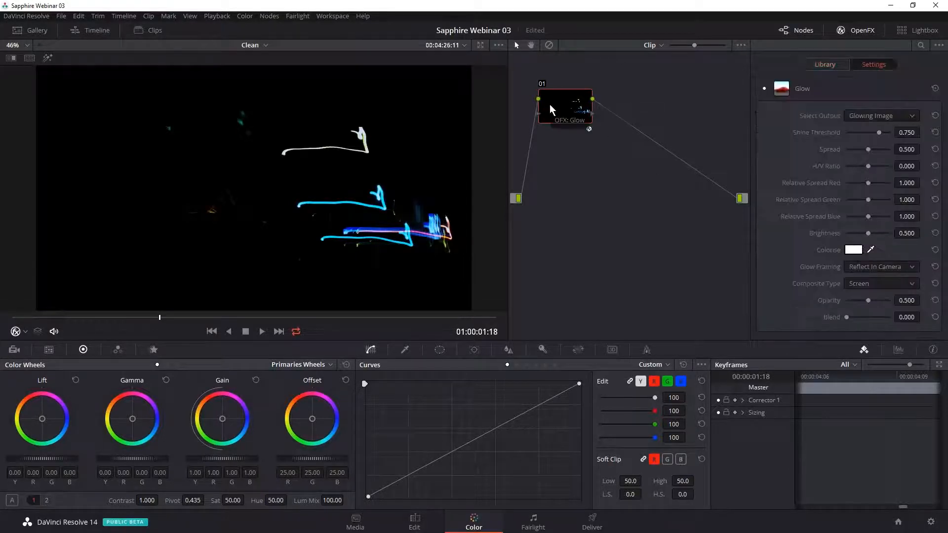
At 01:00:03:03, set the Glow effect's Shine Threshold to 0.000 and Brightness to 1.000.
left_click_drag(176, 318, 283, 315)
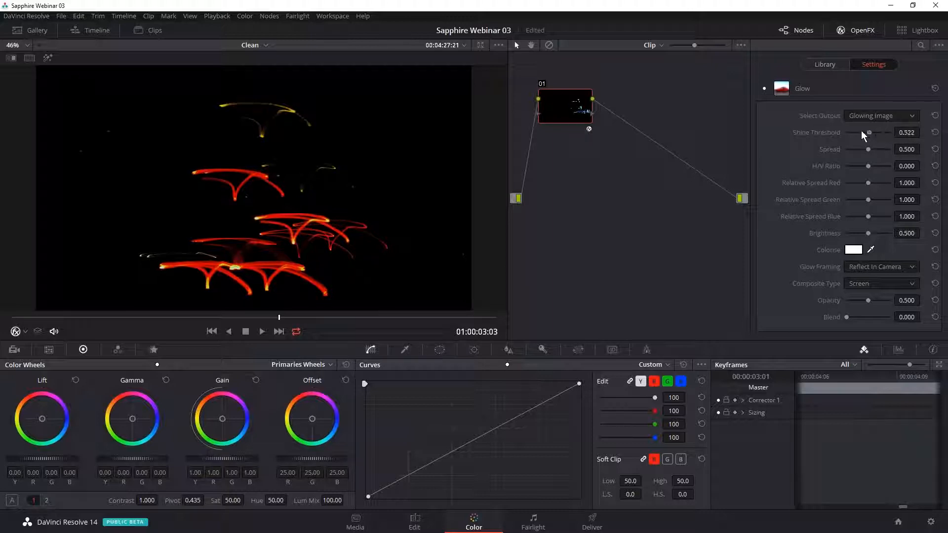
left_click_drag(861, 132, 799, 131)
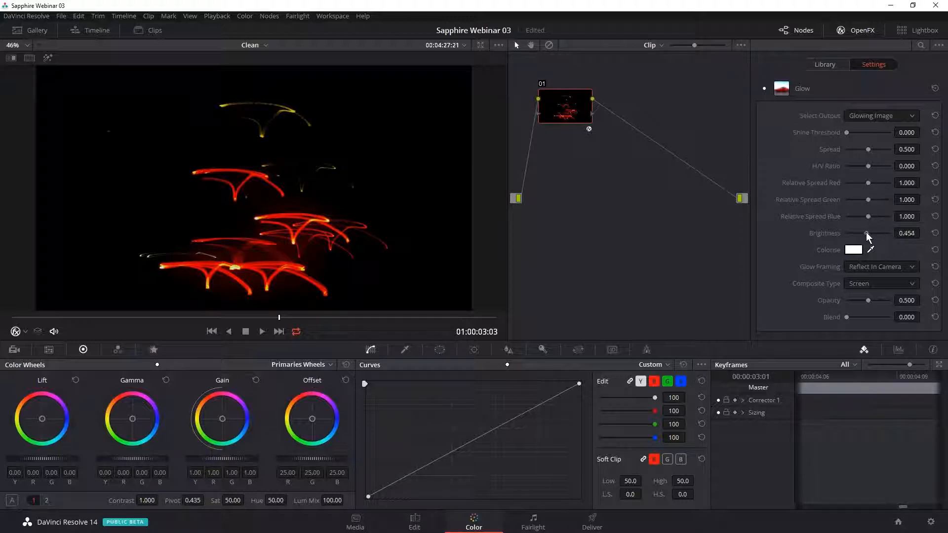
left_click_drag(867, 232, 910, 229)
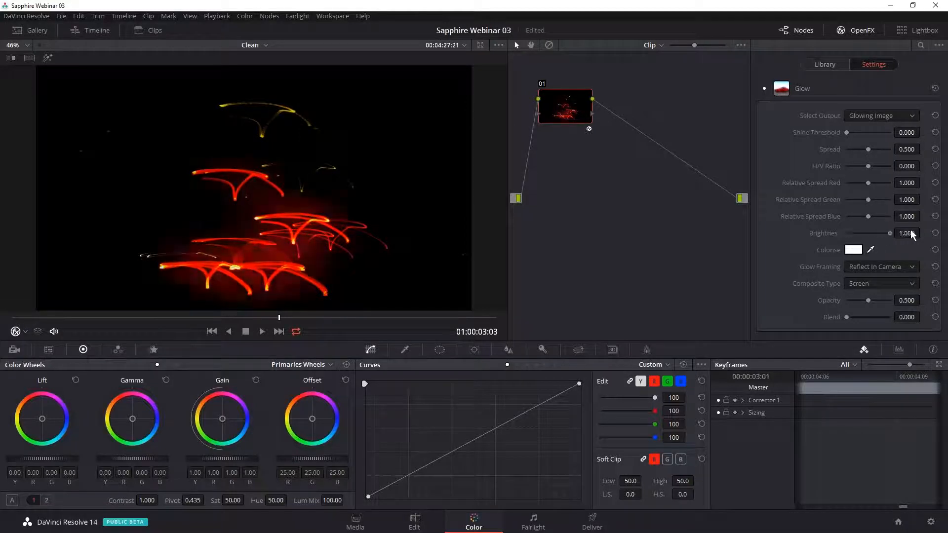
Set the Glow effect's Composite Type to Add and its Opacity to 1.000.
left_click(872, 283)
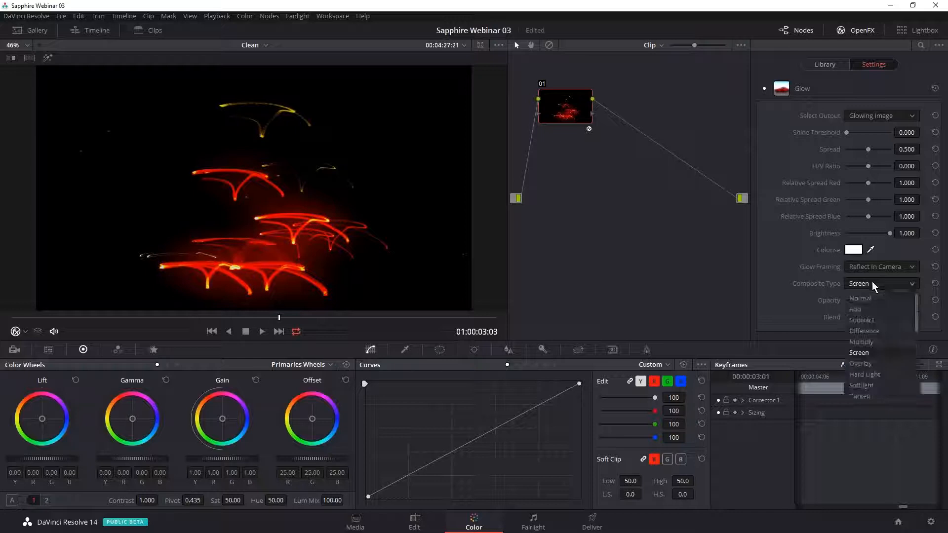
left_click(881, 307)
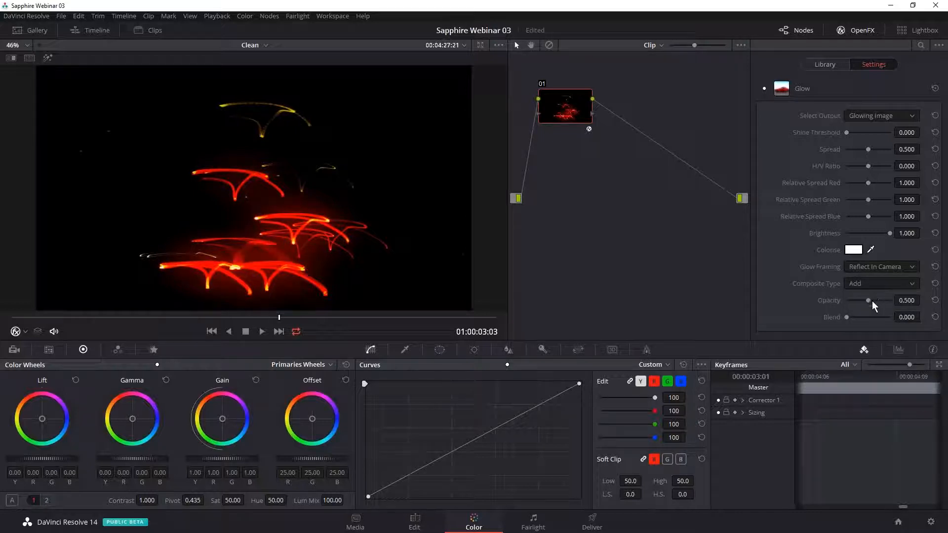
left_click_drag(872, 301, 900, 298)
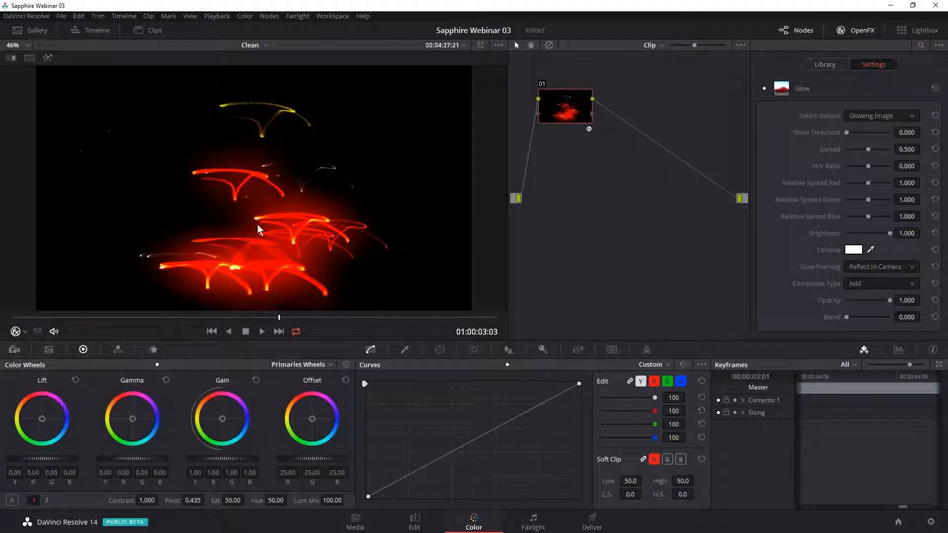
Play back the clip with the Glow effect and park the playhead at 01:00:03:16.
left_click(263, 332)
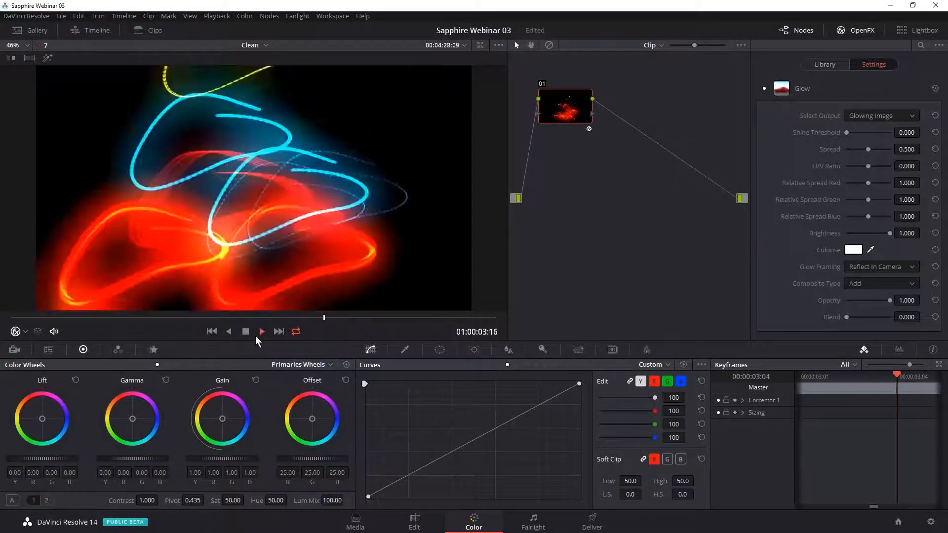
left_click(245, 332)
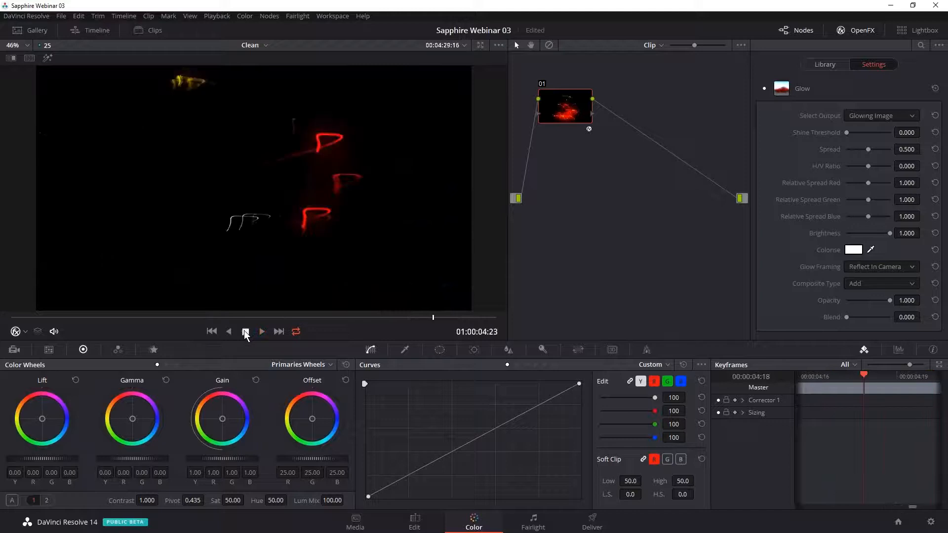
mouse_move(329, 322)
left_mouse_down()
mouse_move(311, 319)
mouse_move(324, 319)
left_mouse_up()
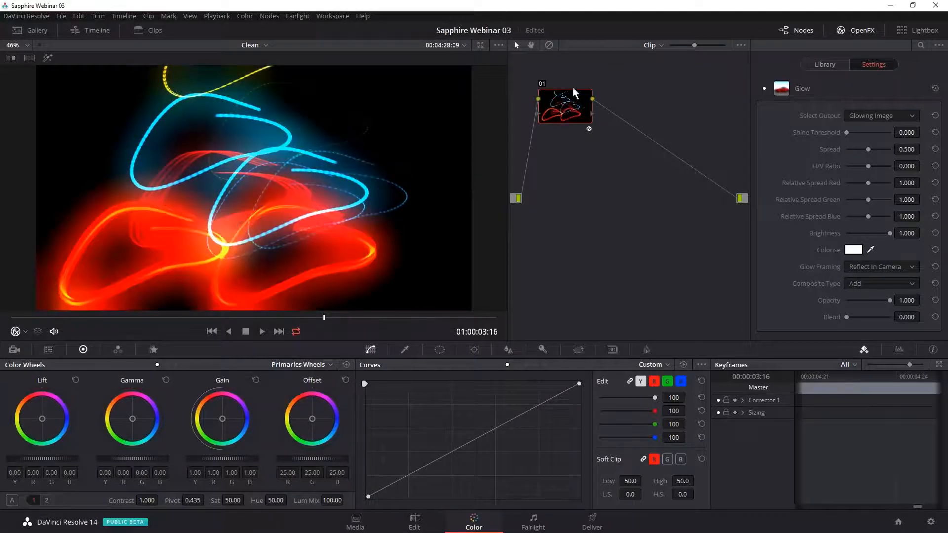
With node 01 disabled, add serial node 02 and apply the Sapphire Lighting S_Glow effect to it, searching the library for "glow".
key("alt+s")
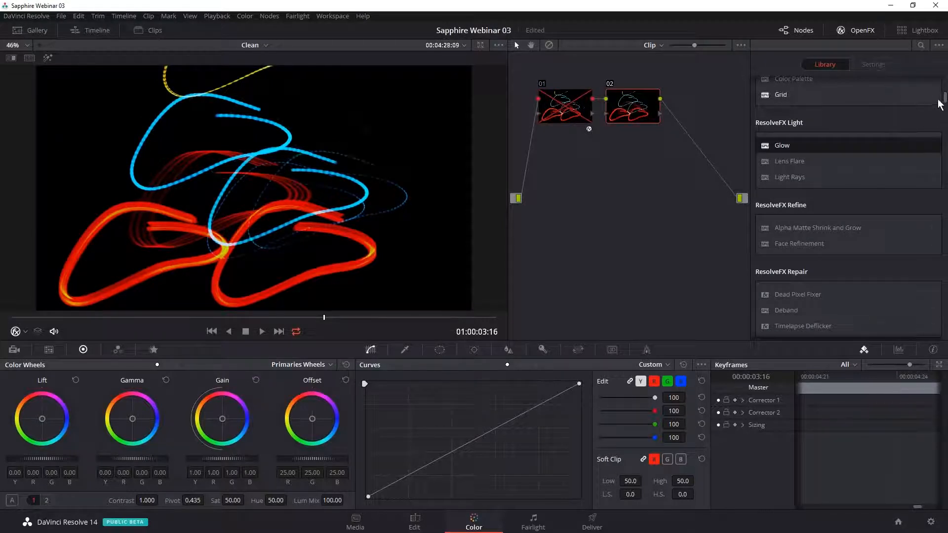
scroll(945, 98, "up", 1)
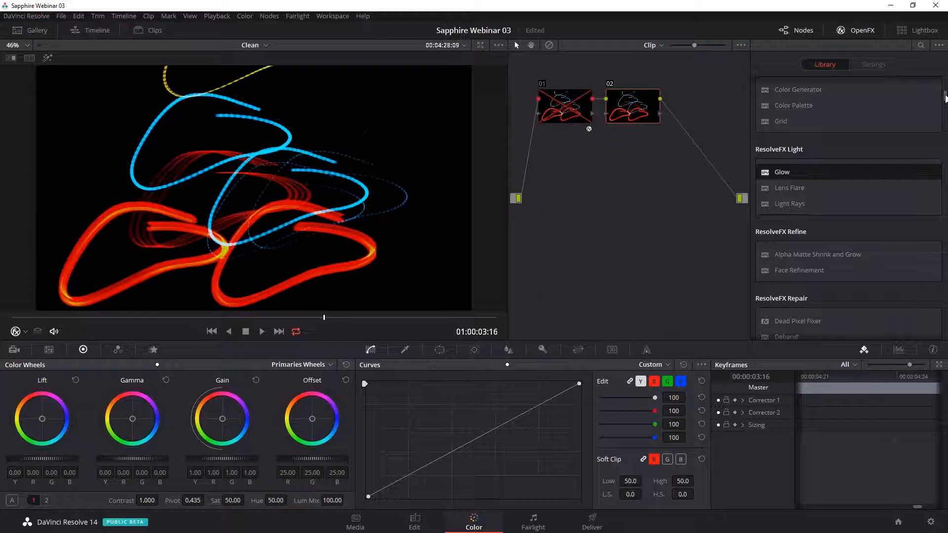
mouse_move(945, 99)
left_mouse_down()
mouse_move(945, 127)
mouse_move(945, 106)
left_mouse_up()
left_click(921, 45)
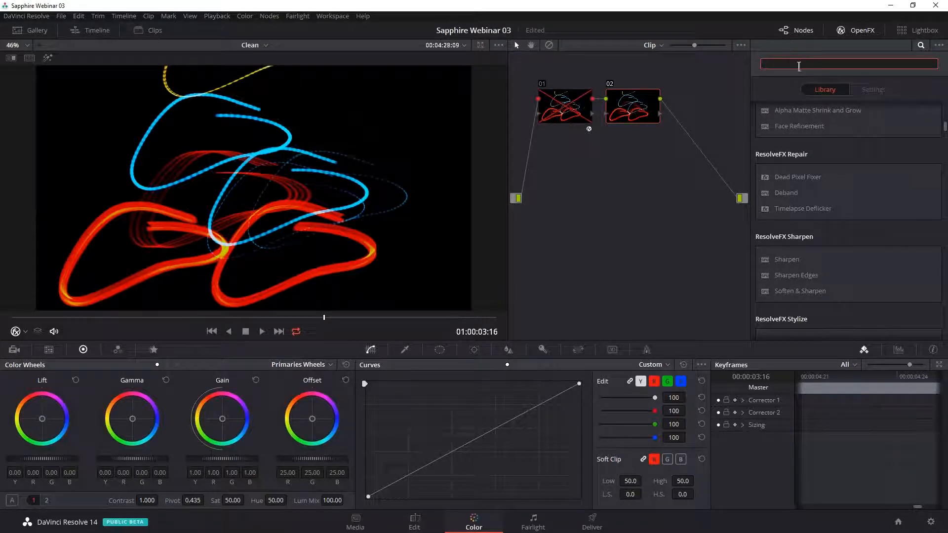
type("glow")
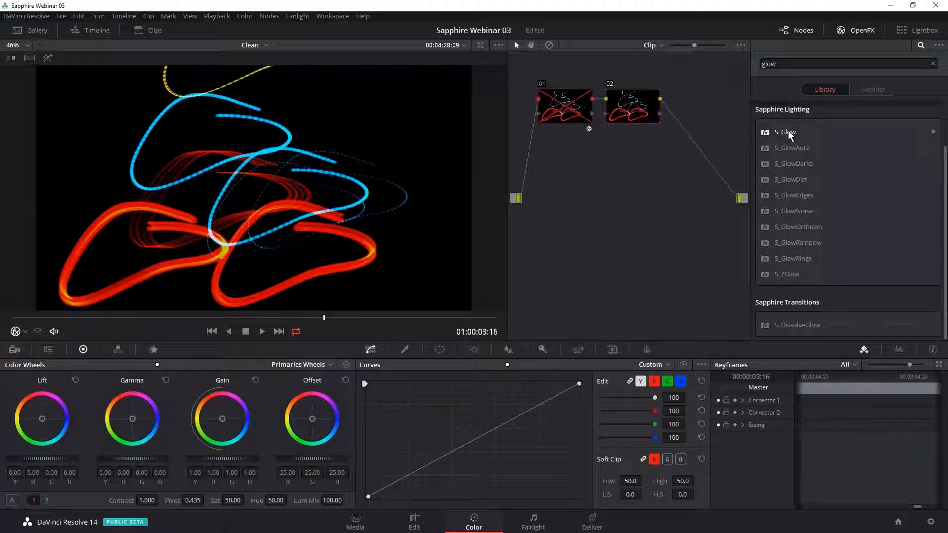
left_click_drag(787, 131, 637, 106)
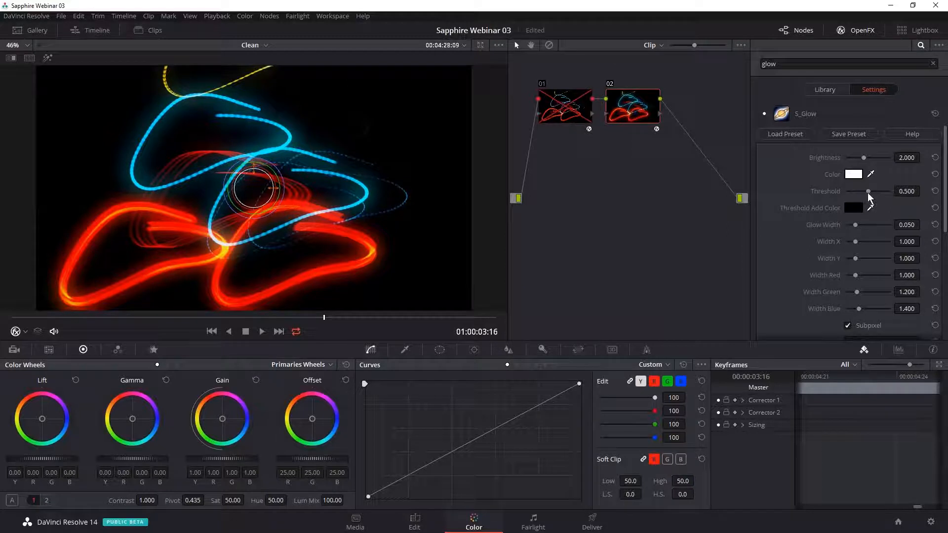
Set the S_Glow Threshold to 0.000, Brightness to 5.000 and Glow Width to 0.250.
left_click_drag(864, 191, 840, 191)
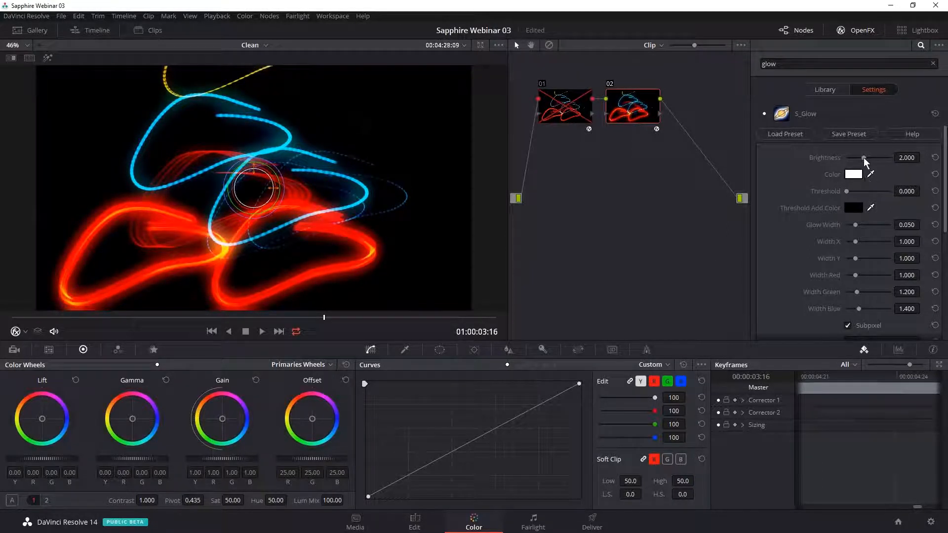
left_click_drag(864, 157, 914, 163)
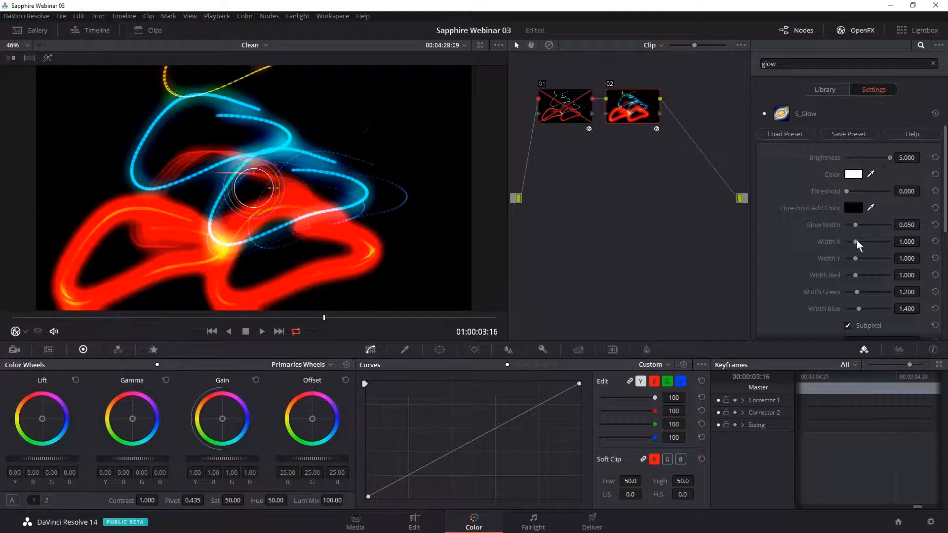
left_click_drag(856, 231, 894, 225)
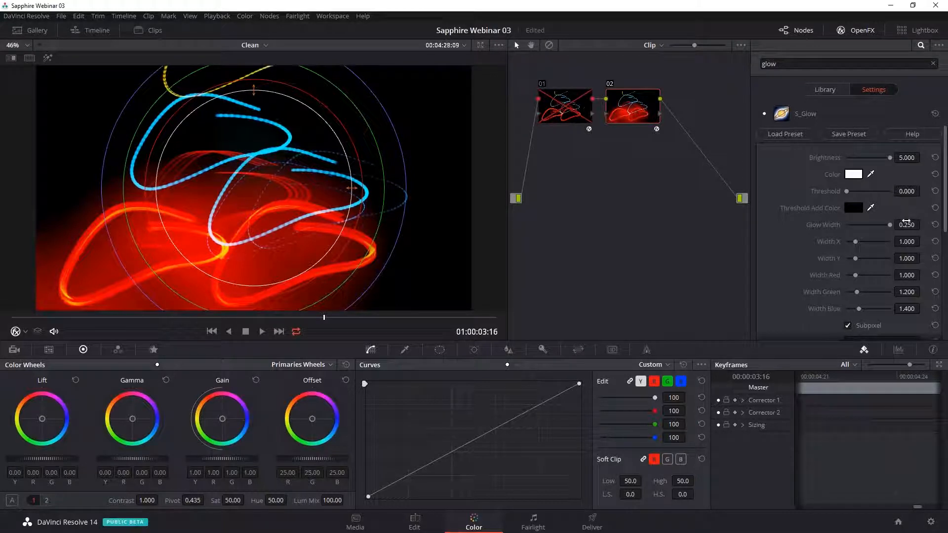
left_click_drag(557, 106, 556, 107)
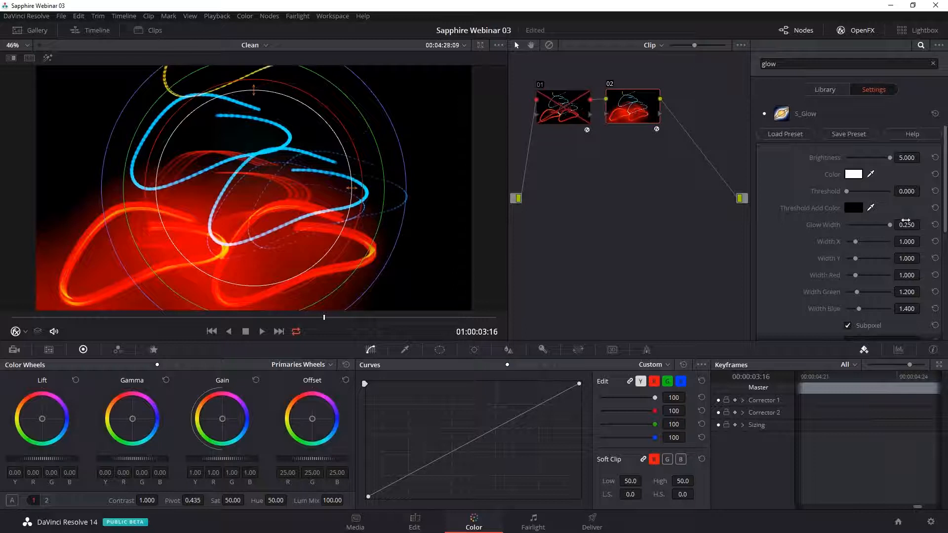
Try a much larger S_Glow Glow Width of 3.738 and play back the clip to check it, parking at 01:00:03:08.
mouse_move(907, 225)
left_mouse_down()
mouse_move(898, 225)
mouse_move(923, 224)
left_mouse_up()
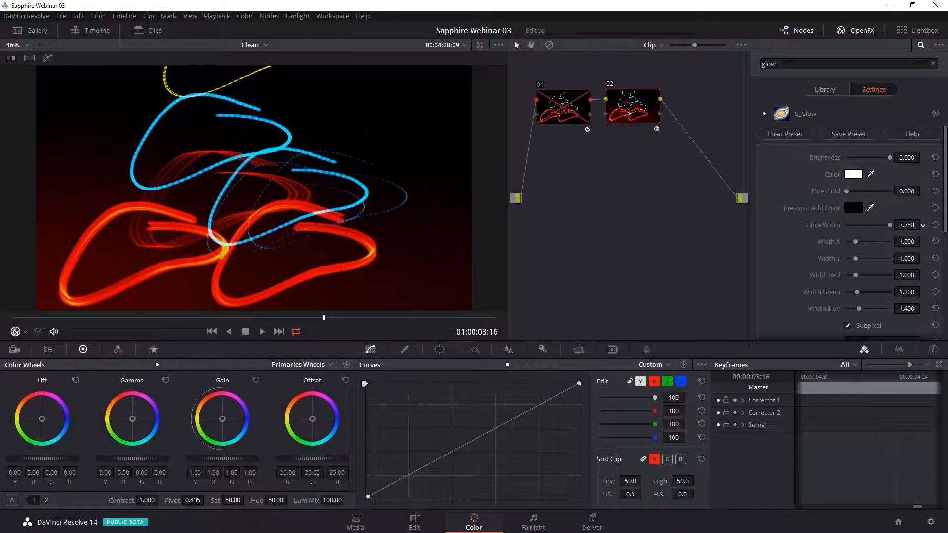
left_click_drag(890, 225, 909, 225)
left_click(262, 331)
left_click(246, 332)
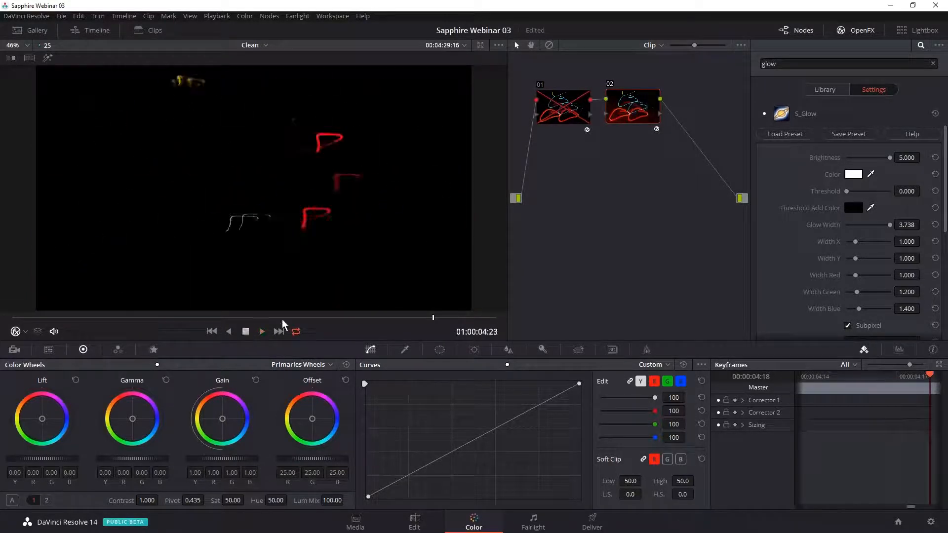
left_click_drag(310, 317, 299, 316)
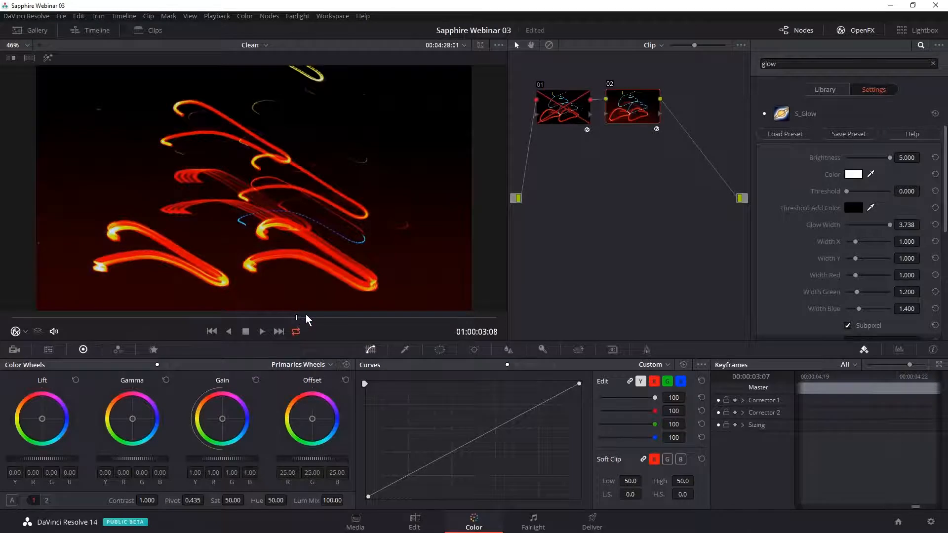
Try different Glow Width values on the S_Glow effect and settle on 0.326.
left_click_drag(890, 225, 923, 225)
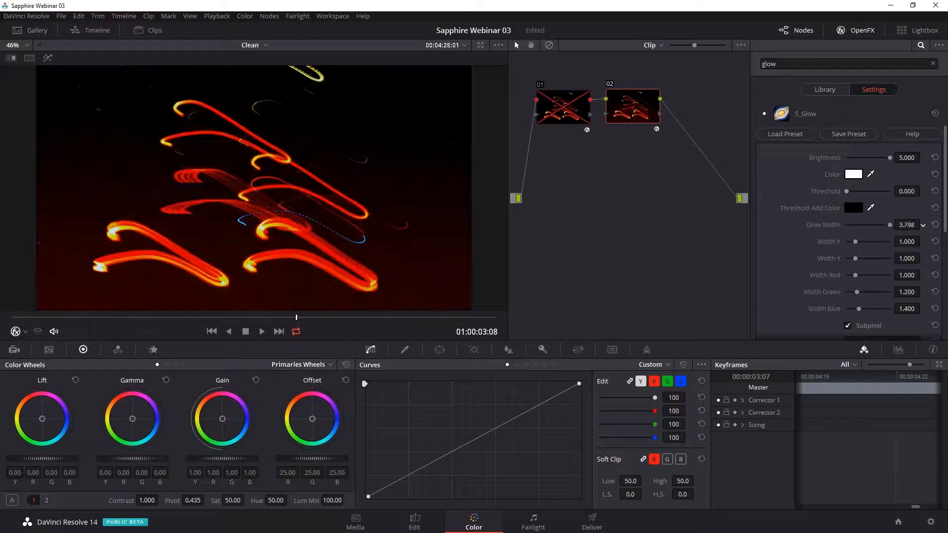
double_click(909, 226)
type("2")
key("Return")
left_click(889, 226)
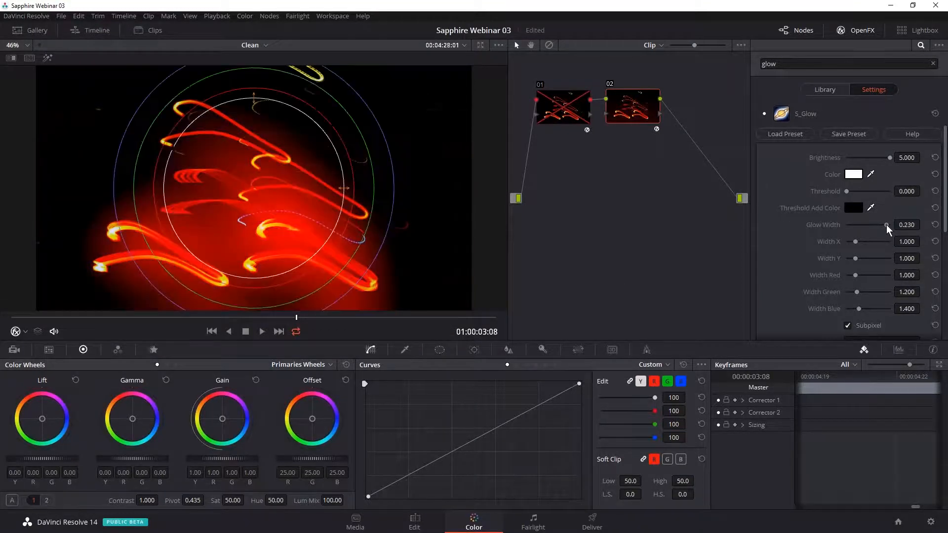
left_click_drag(922, 225, 947, 224)
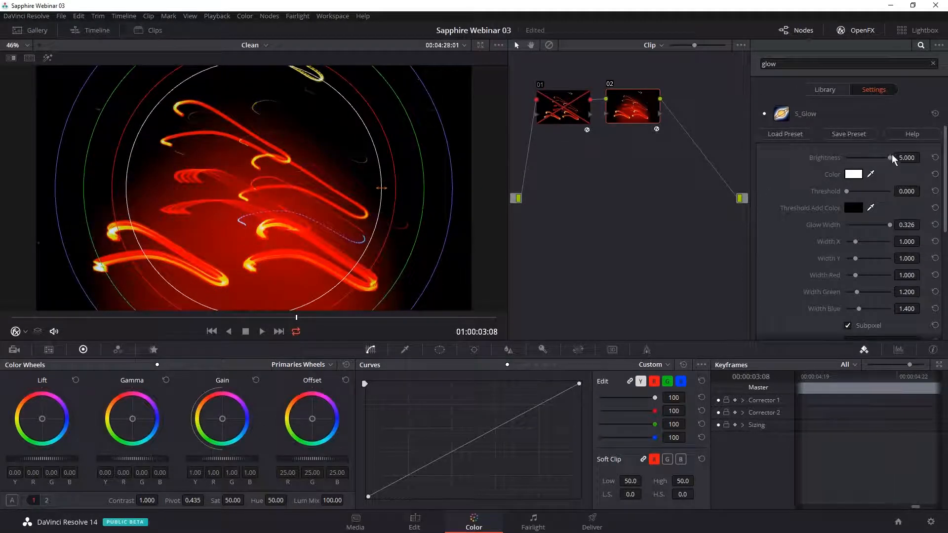
Compare the two glows by toggling nodes 01 and 02, leaving only node 02 enabled.
left_click(606, 86)
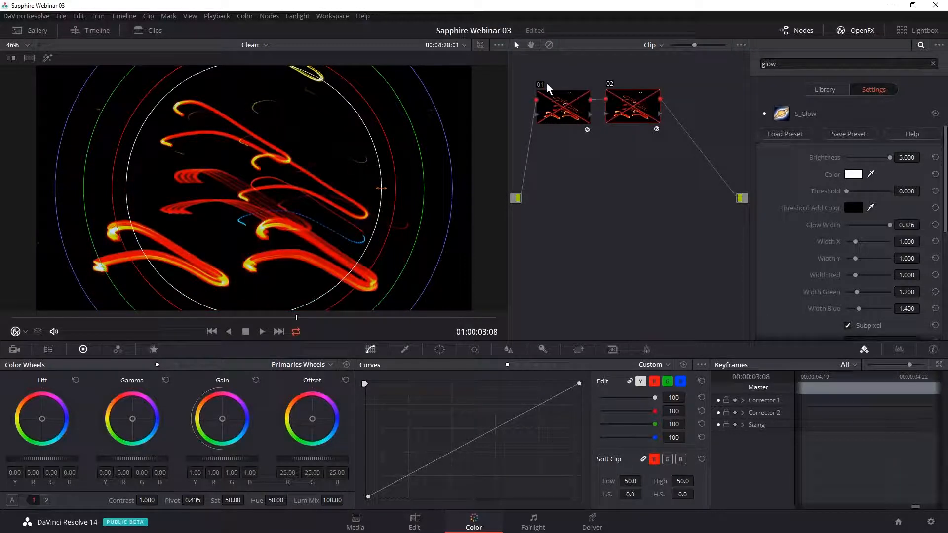
left_click(540, 86)
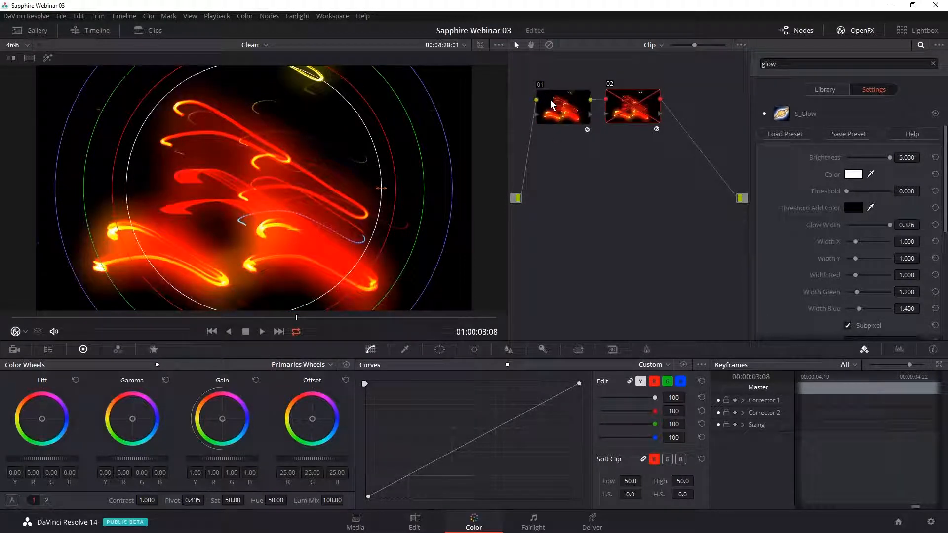
left_click(540, 86)
left_click(611, 85)
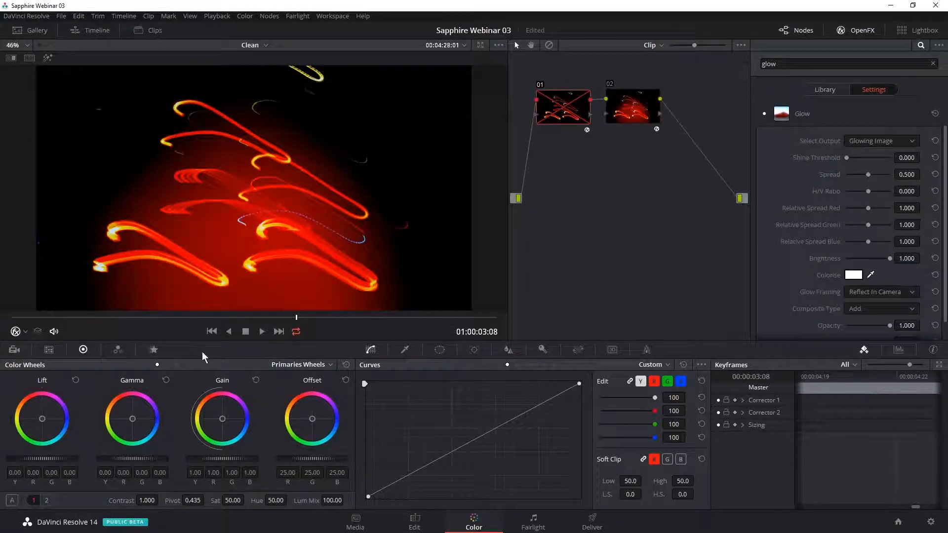
Go to 01:00:01:24 and compare the image with and without glow by toggling nodes 01 and 02, leaving only node 02 enabled.
left_click_drag(262, 317, 180, 321)
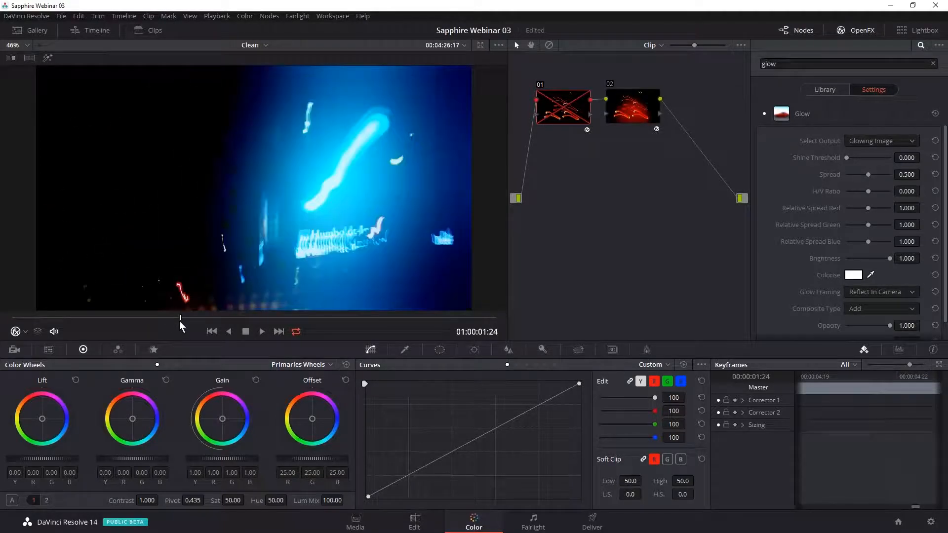
left_click(610, 84)
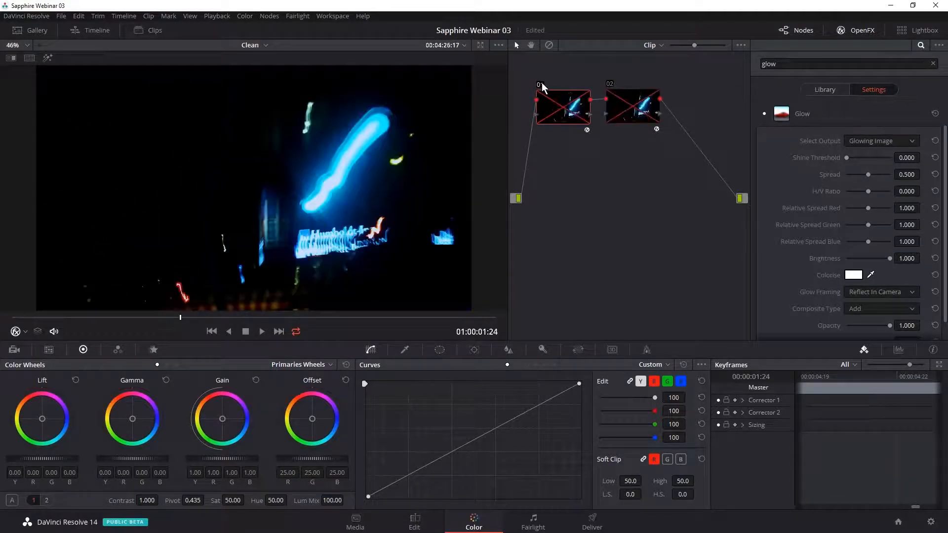
left_click(539, 85)
left_click(539, 85)
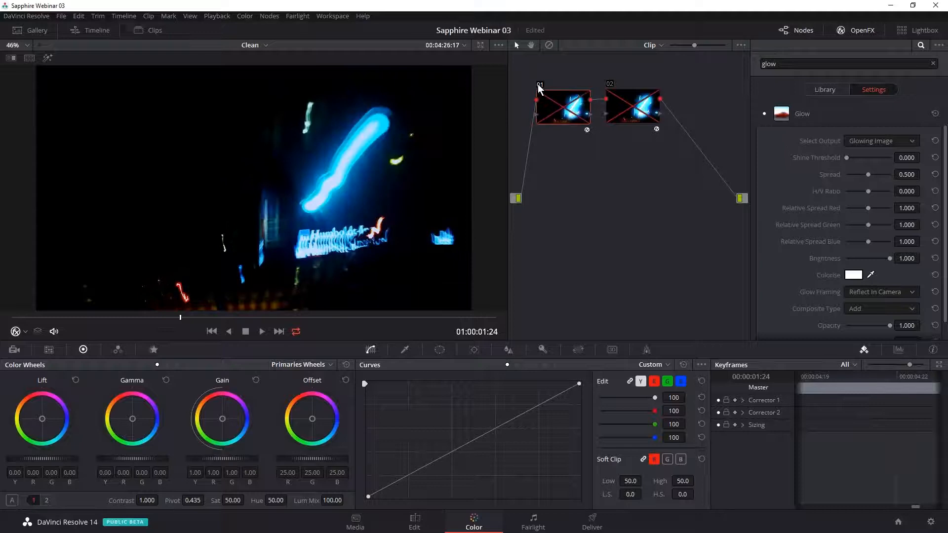
left_click(610, 86)
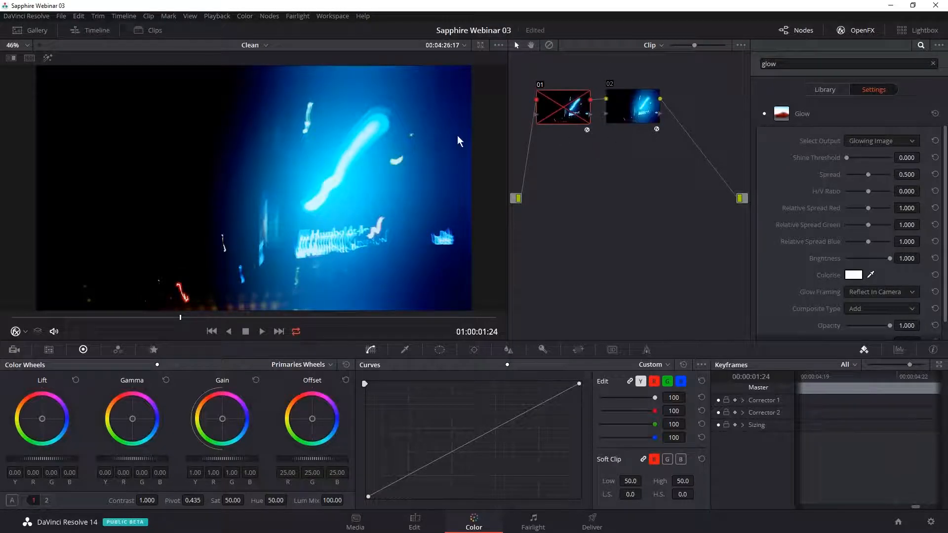
Add a new serial node 03 between nodes 01 and 02, spacing the nodes apart to make room for it.
mouse_move(627, 100)
left_mouse_down()
mouse_move(617, 104)
mouse_move(626, 103)
left_mouse_up()
left_click_drag(567, 109, 553, 112)
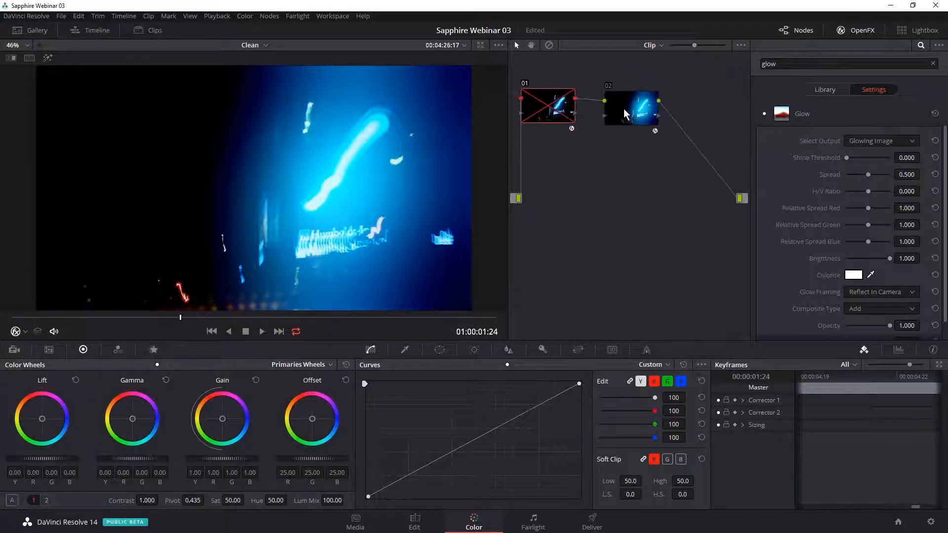
left_click_drag(624, 109, 598, 113)
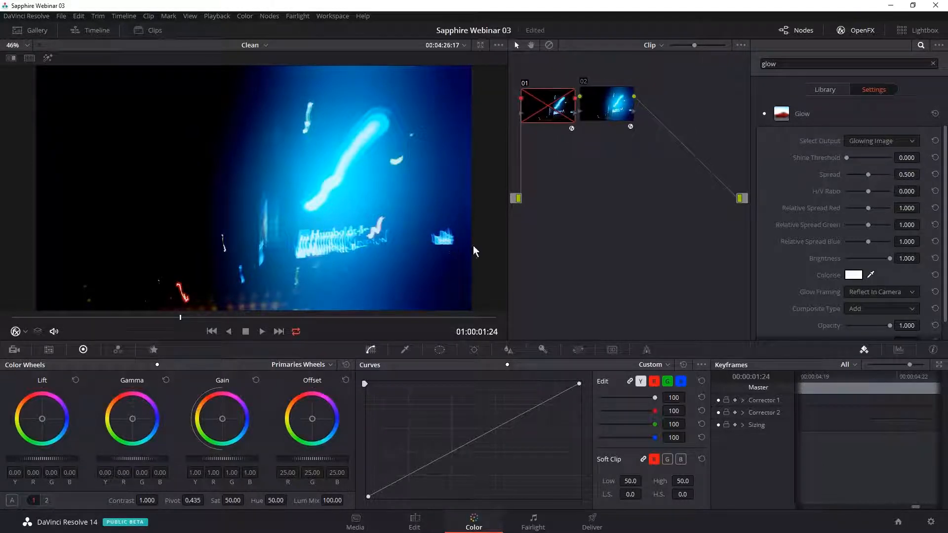
key("alt+s")
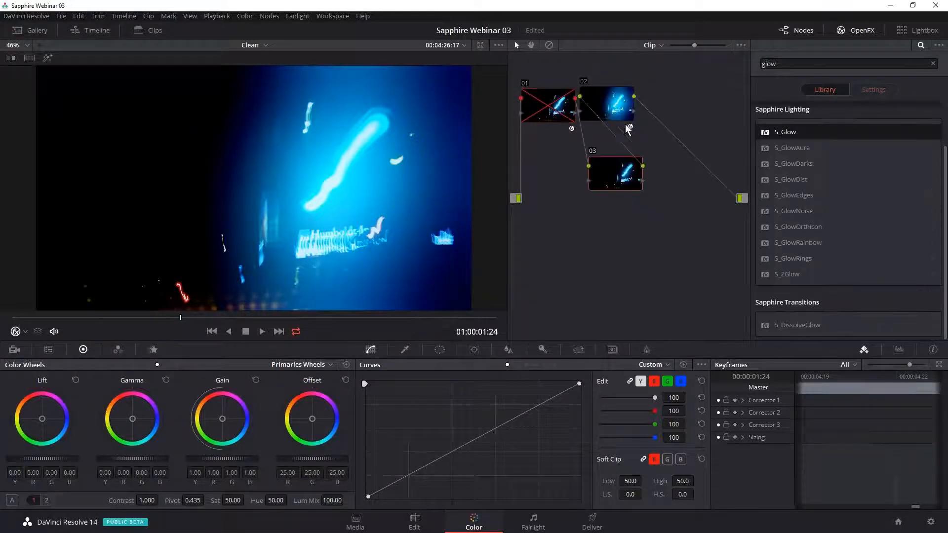
key("ctrl+z")
left_click_drag(613, 103, 674, 103)
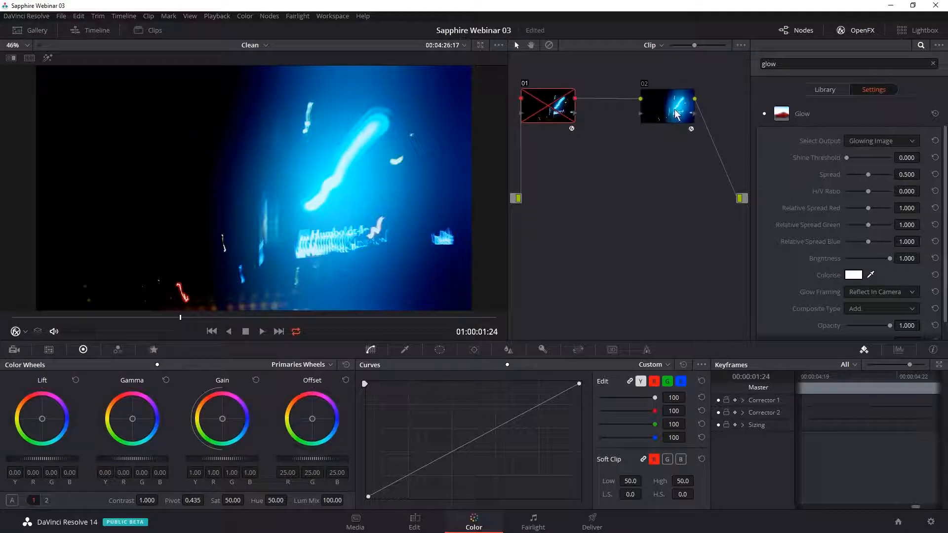
key("alt+s")
left_click_drag(621, 170, 681, 121)
left_click_drag(628, 134, 631, 128)
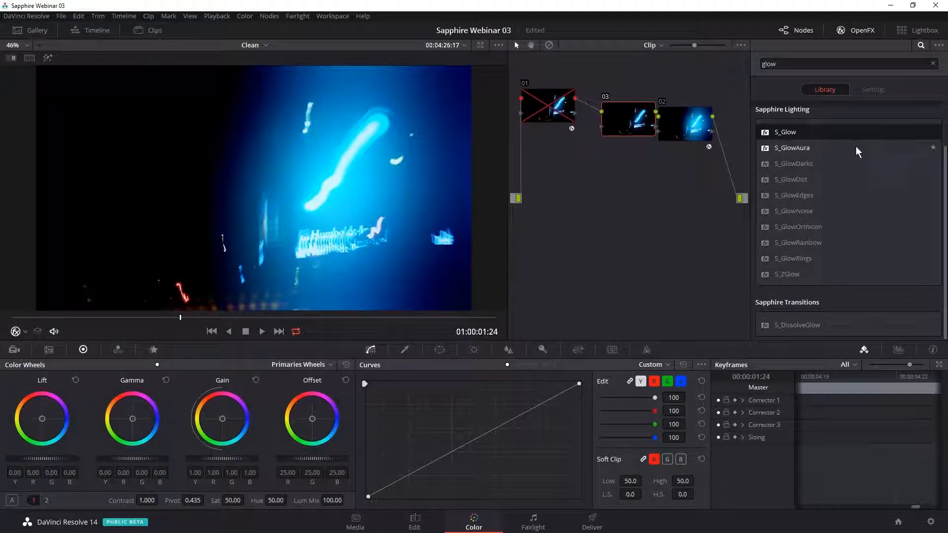
Search the effects library for "strea" and apply S_Streaks to node 03.
left_click(787, 62)
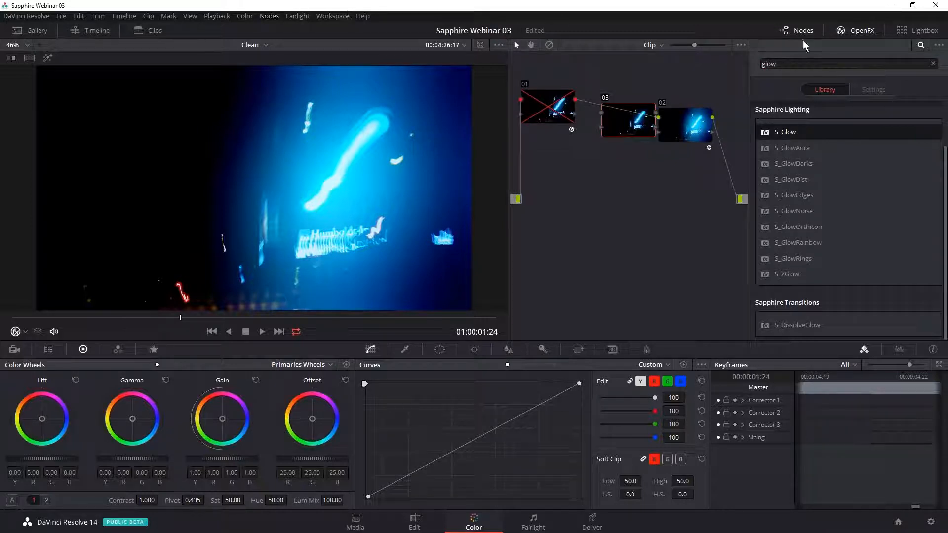
type("strea")
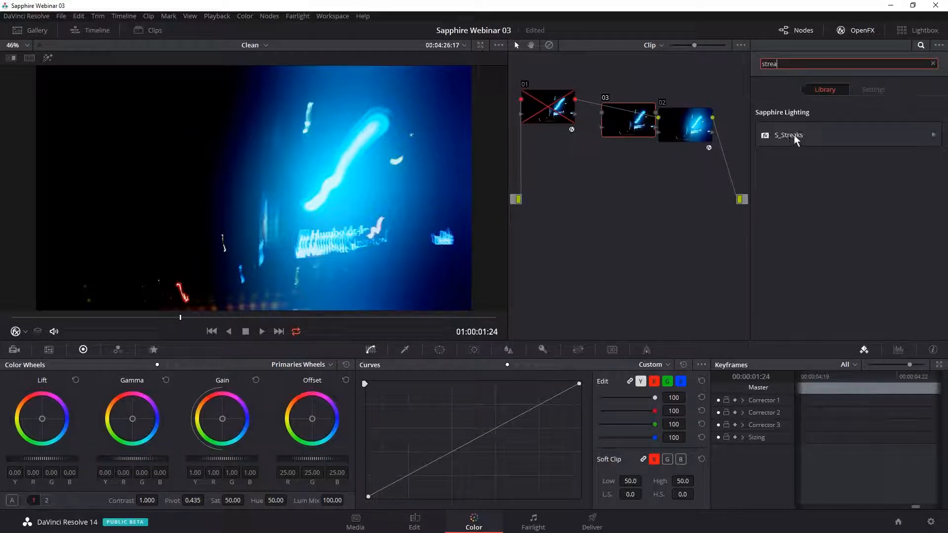
left_click_drag(794, 135, 627, 130)
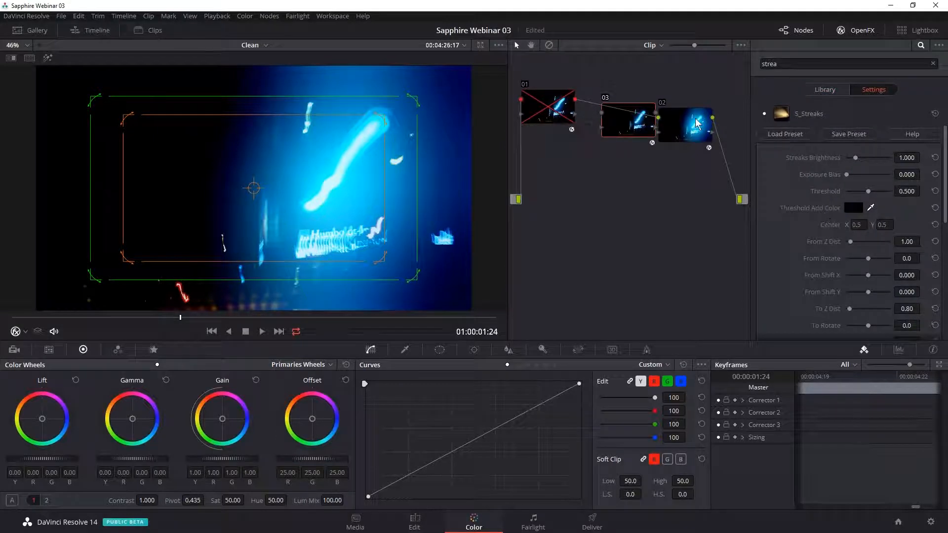
Disable node 02, separate node 03 from it and choose the OpenFX Overlay for the viewer.
left_click(662, 103)
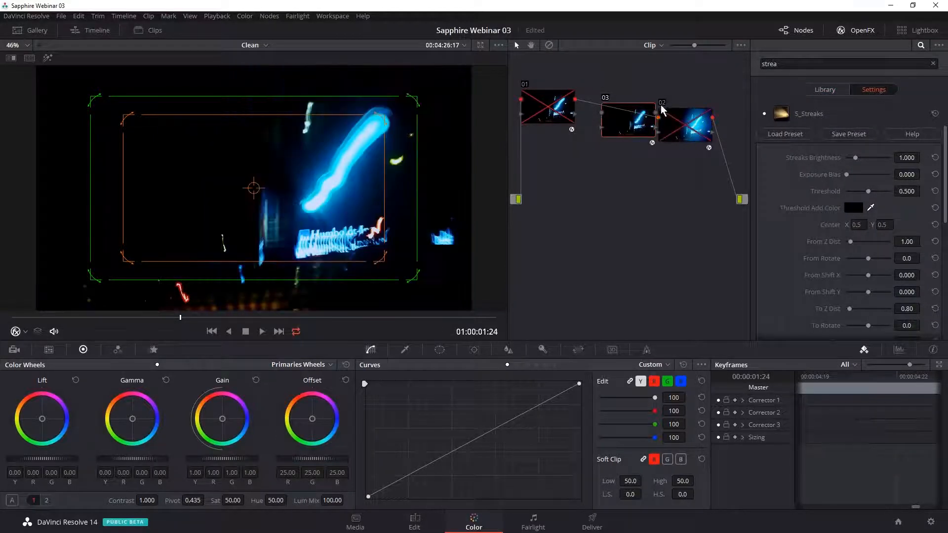
left_click_drag(635, 130, 617, 129)
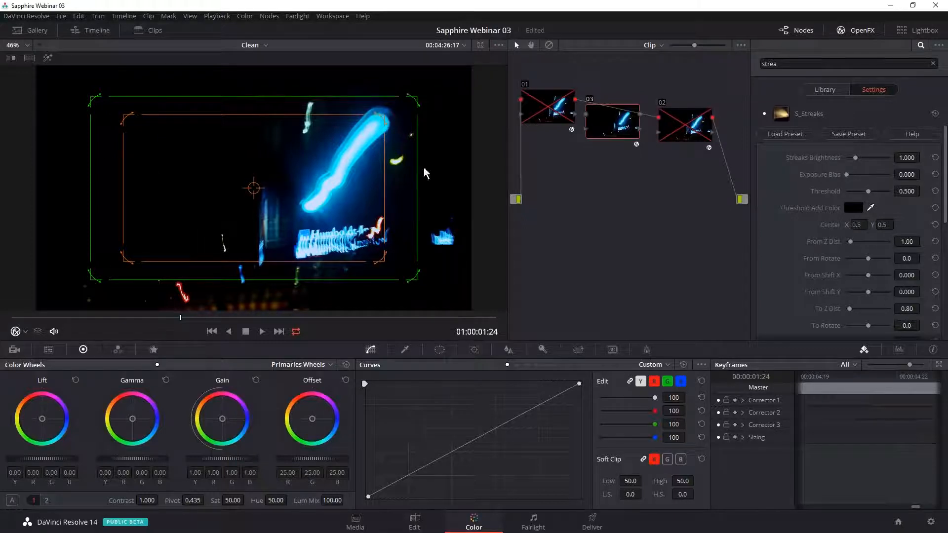
left_click(21, 334)
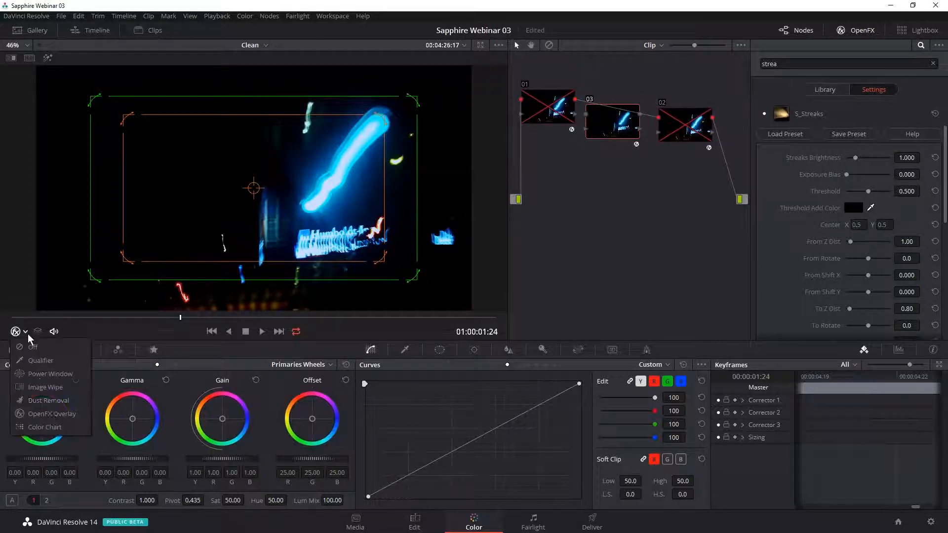
left_click(74, 414)
Connect node 03 between nodes 01 and 02 and set S_Streaks Center to 0.386, 0.584, From Z Dist to 1.63 and To Z Dist to 0.74.
mouse_move(257, 193)
left_mouse_down()
mouse_move(266, 188)
mouse_move(262, 154)
mouse_move(181, 192)
mouse_move(251, 193)
left_mouse_up()
mouse_move(318, 116)
left_mouse_down()
mouse_move(367, 106)
mouse_move(309, 127)
left_mouse_up()
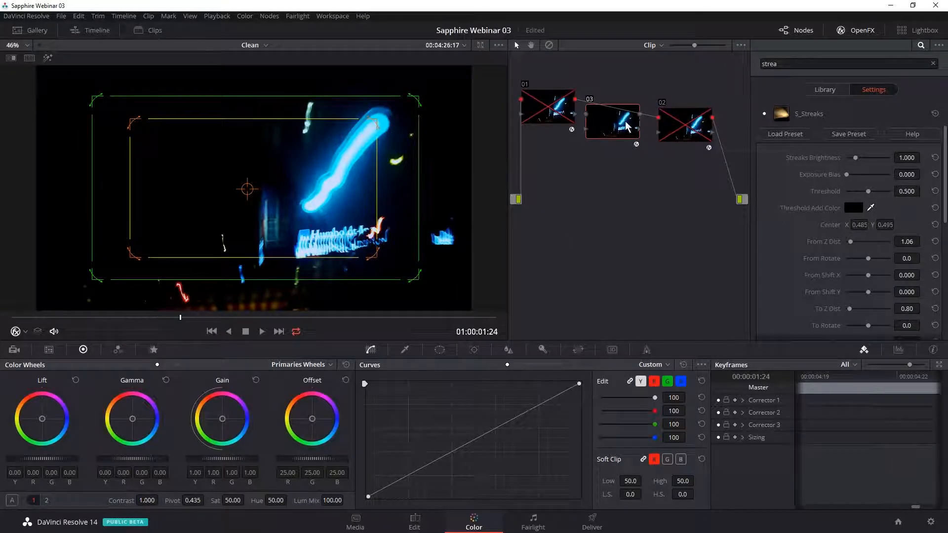
mouse_move(626, 126)
left_mouse_down()
mouse_move(625, 108)
mouse_move(626, 135)
mouse_move(644, 117)
mouse_move(620, 118)
mouse_move(635, 120)
left_mouse_up()
mouse_move(249, 187)
left_mouse_down()
mouse_move(375, 168)
mouse_move(173, 185)
mouse_move(207, 183)
mouse_move(244, 163)
mouse_move(204, 167)
left_mouse_up()
mouse_move(374, 161)
left_mouse_down()
mouse_move(452, 159)
mouse_move(306, 165)
mouse_move(315, 163)
left_mouse_up()
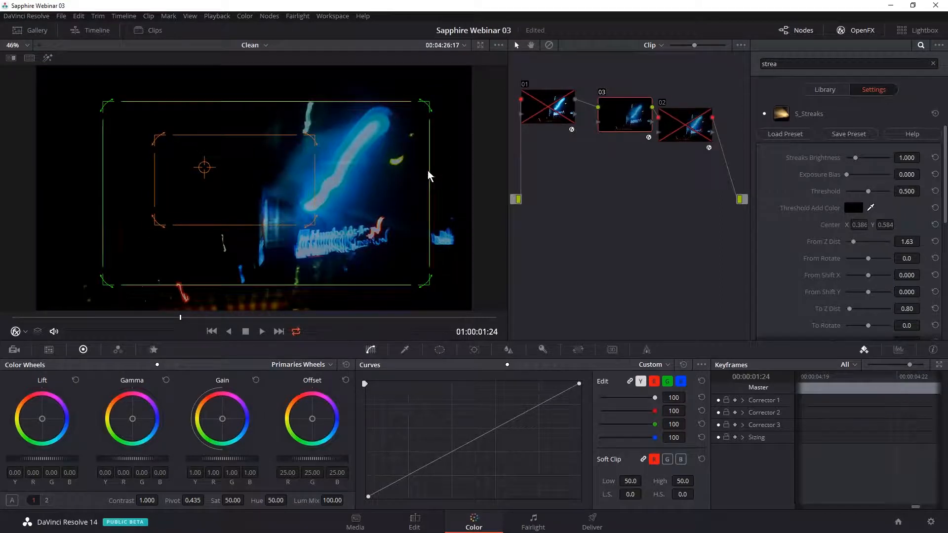
left_click_drag(430, 176, 455, 185)
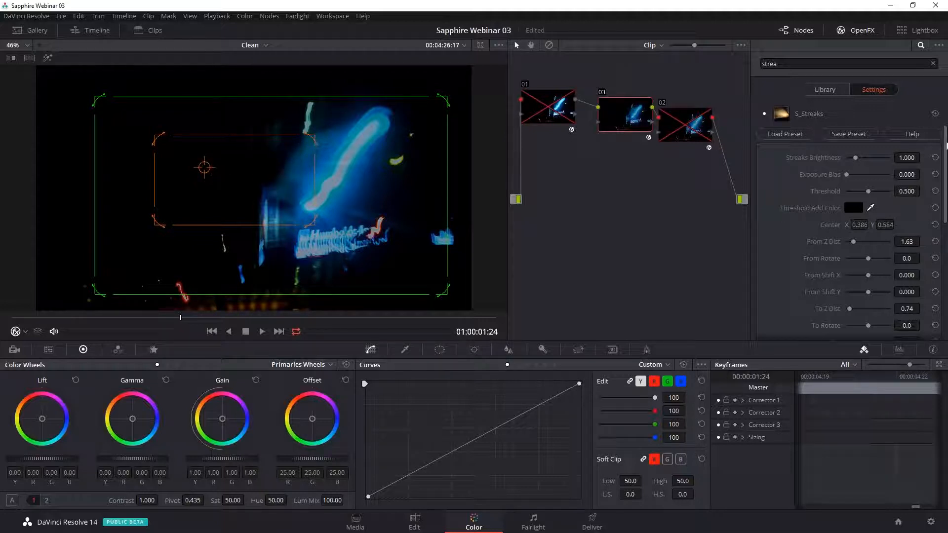
Set the S_Streaks Streaks Brightness to 4.715 and From Z Dist to 1.90.
left_click_drag(861, 157, 881, 155)
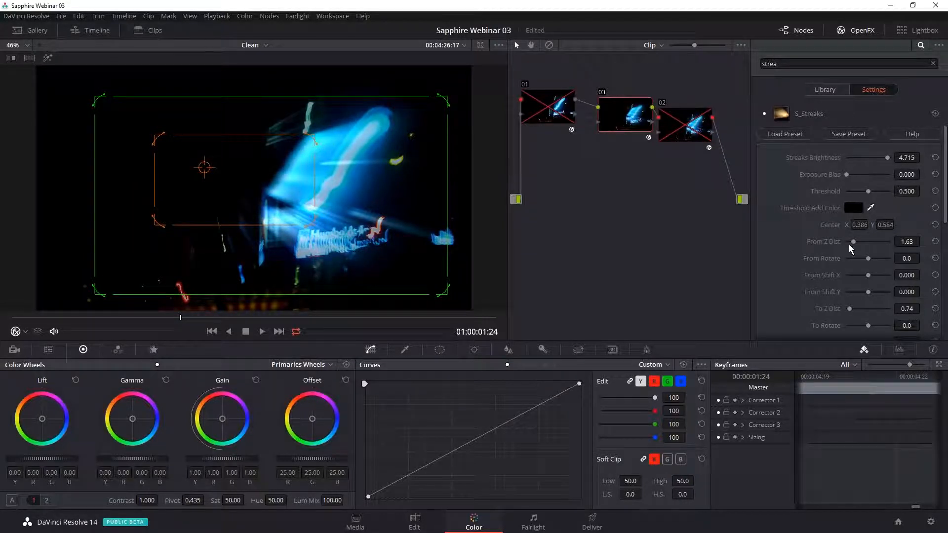
left_click_drag(854, 243, 855, 241)
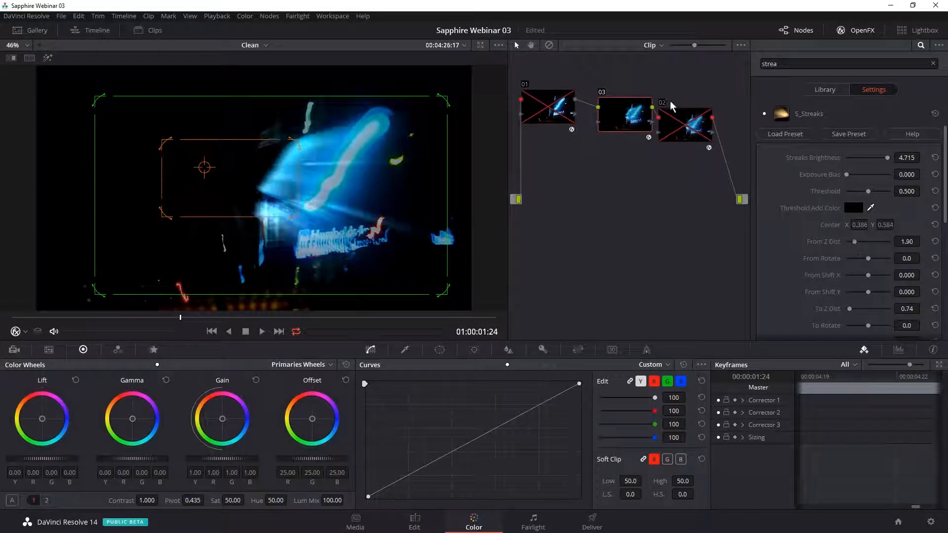
Enable node 02 again and reduce its S_Glow Brightness to 1.933.
left_click(669, 103)
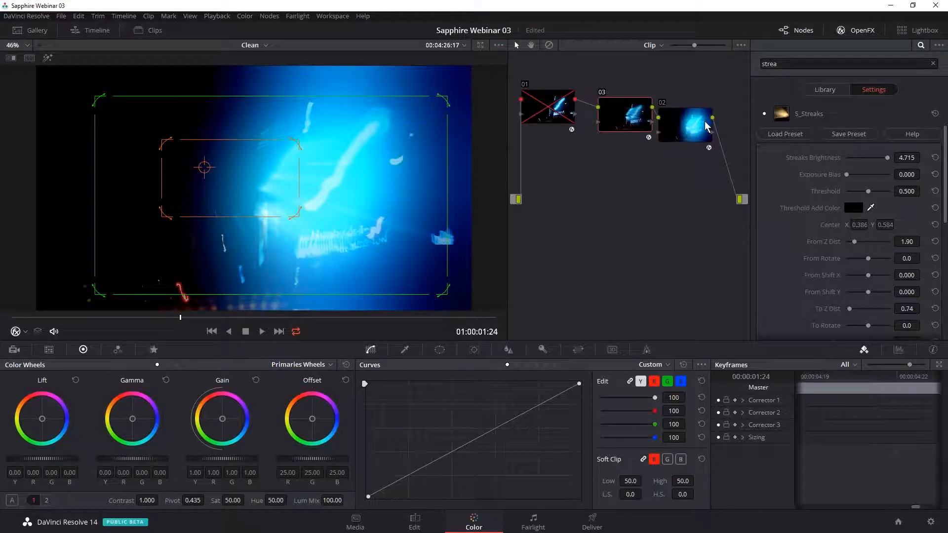
left_click_drag(707, 126, 707, 131)
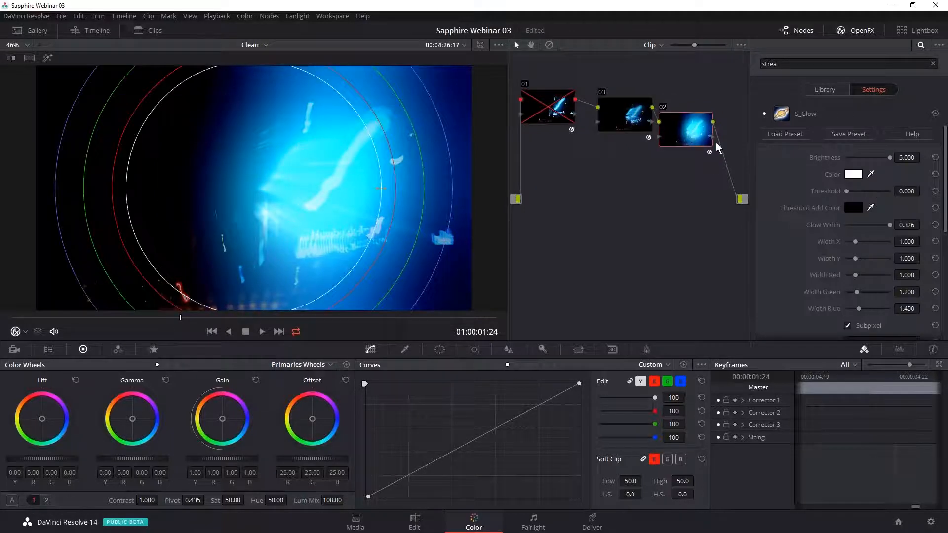
left_click_drag(890, 161, 864, 161)
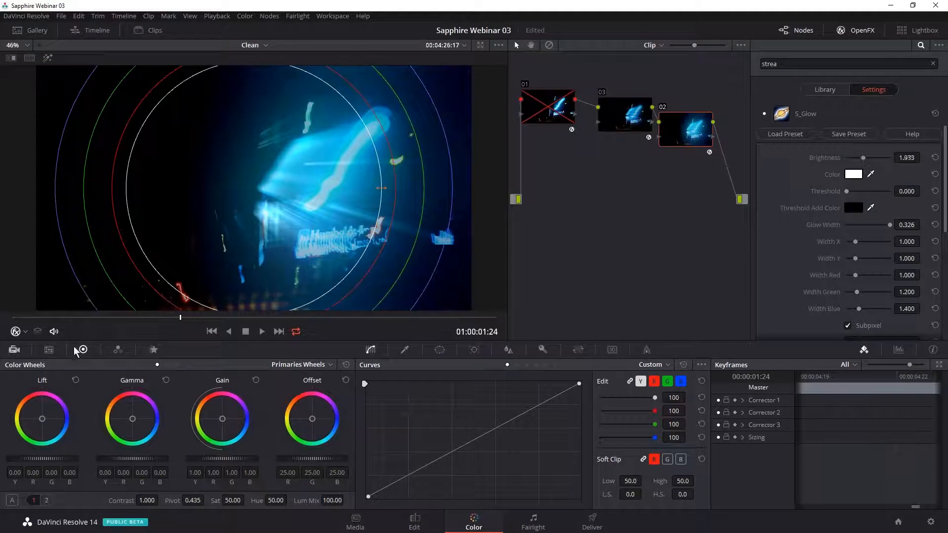
Play back the light-trail clip to check the combined streaks and glow, stopping at 01:00:03:05.
left_click(262, 331)
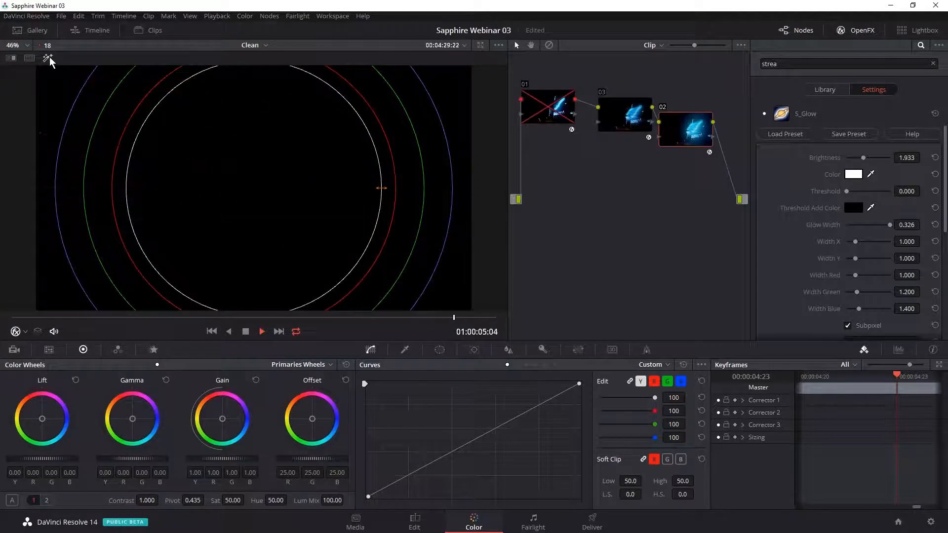
left_click(246, 333)
left_click_drag(159, 319, 177, 318)
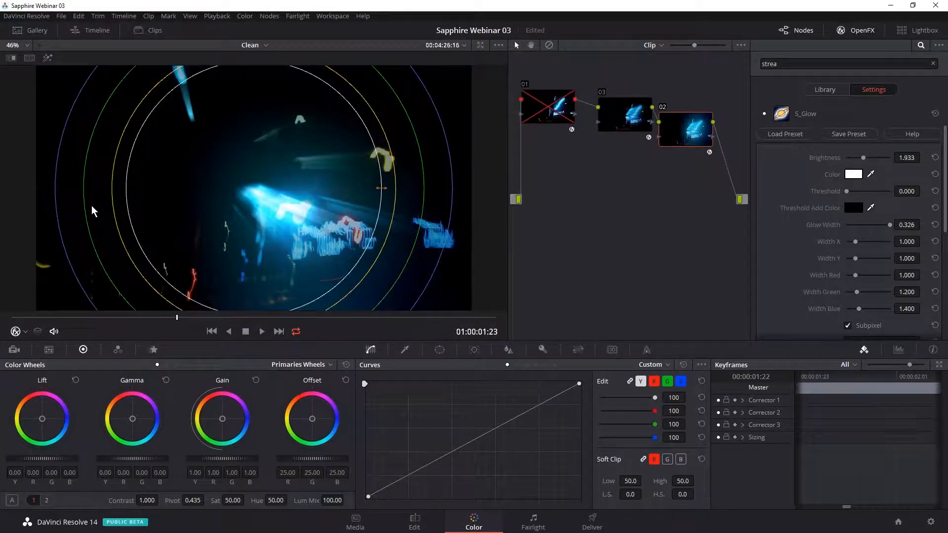
left_click(262, 333)
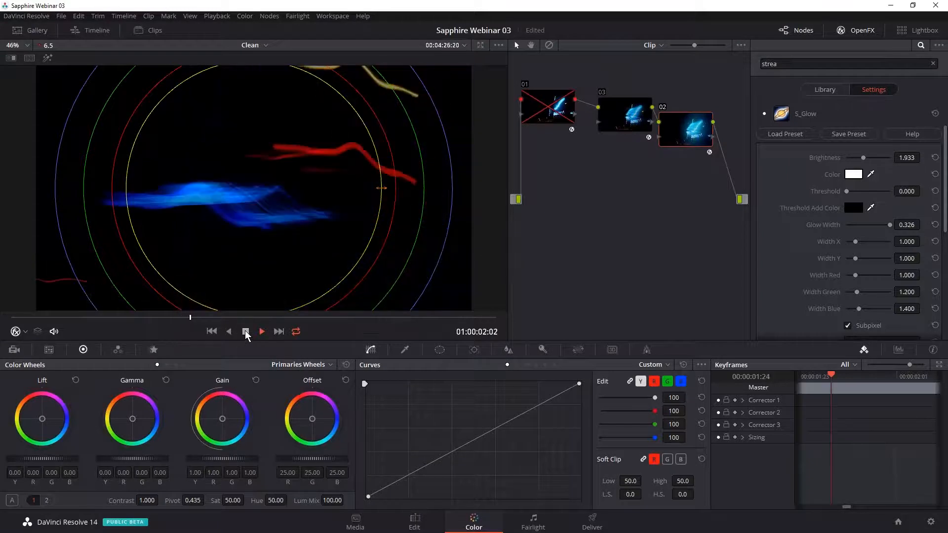
left_click(246, 332)
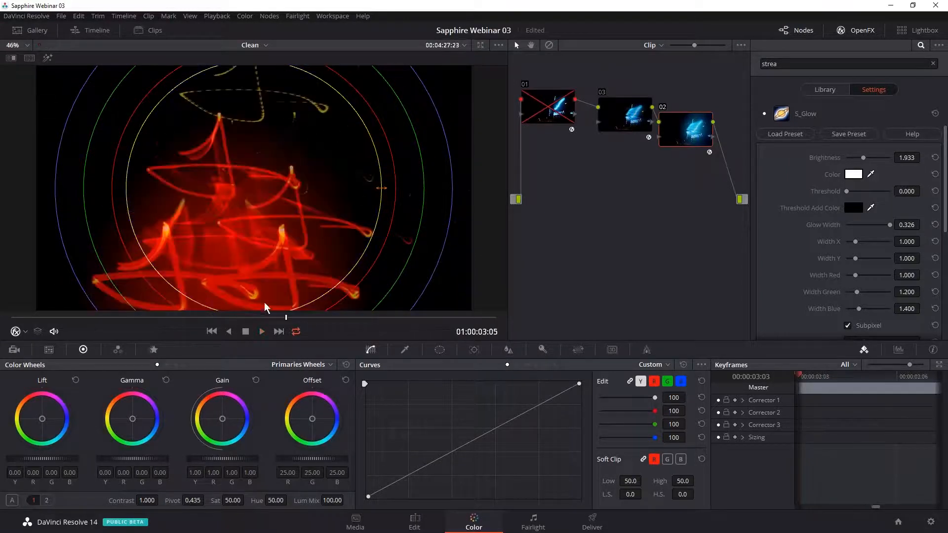
Tidy the node graph by lining up nodes 03 and 02 in a row beside node 01.
left_click_drag(625, 115, 610, 107)
left_click_drag(674, 132, 666, 119)
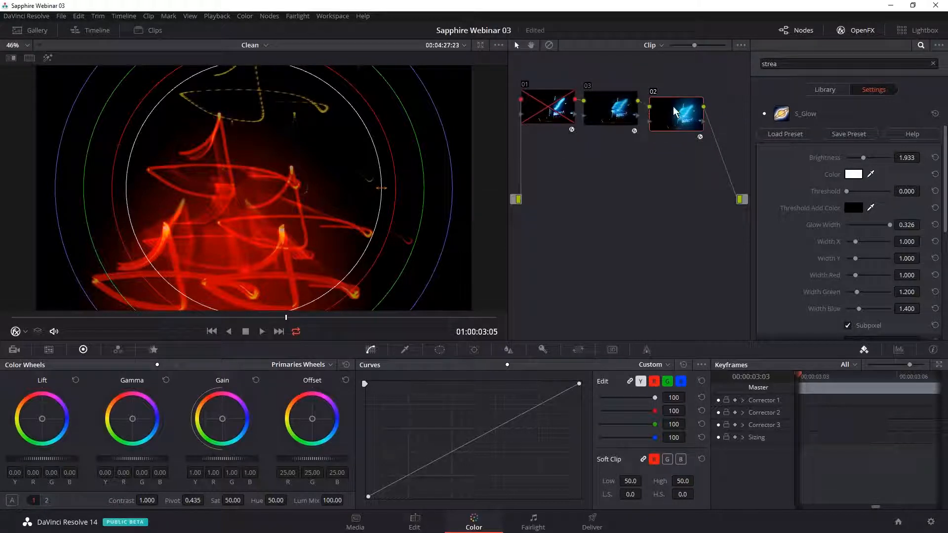
left_click_drag(674, 107, 675, 110)
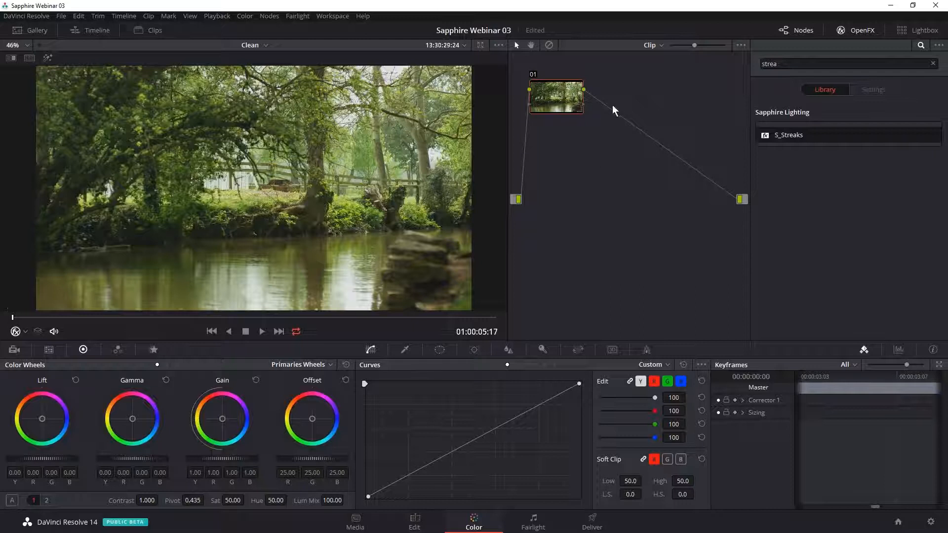
Clear the effects search, play back the river clip and park at about 01:00:08:10.
left_click(932, 63)
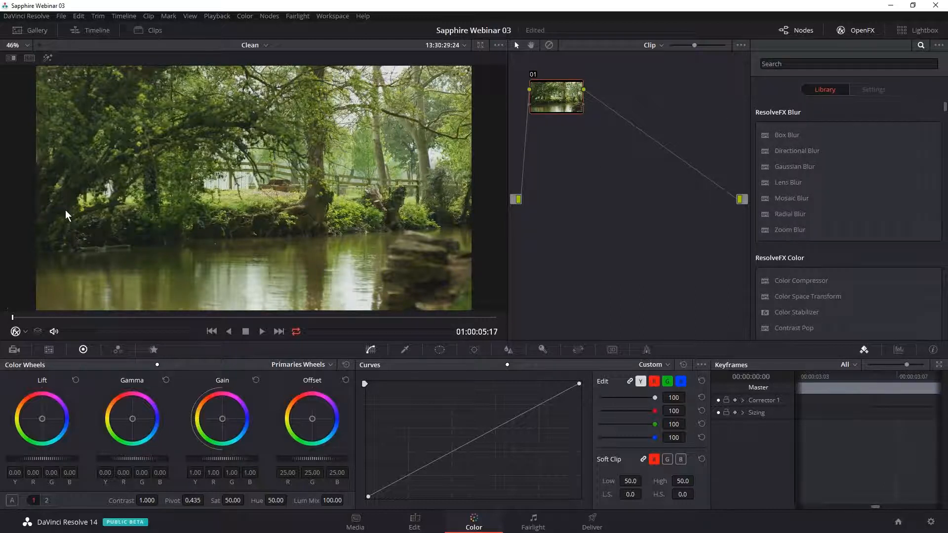
left_click(262, 332)
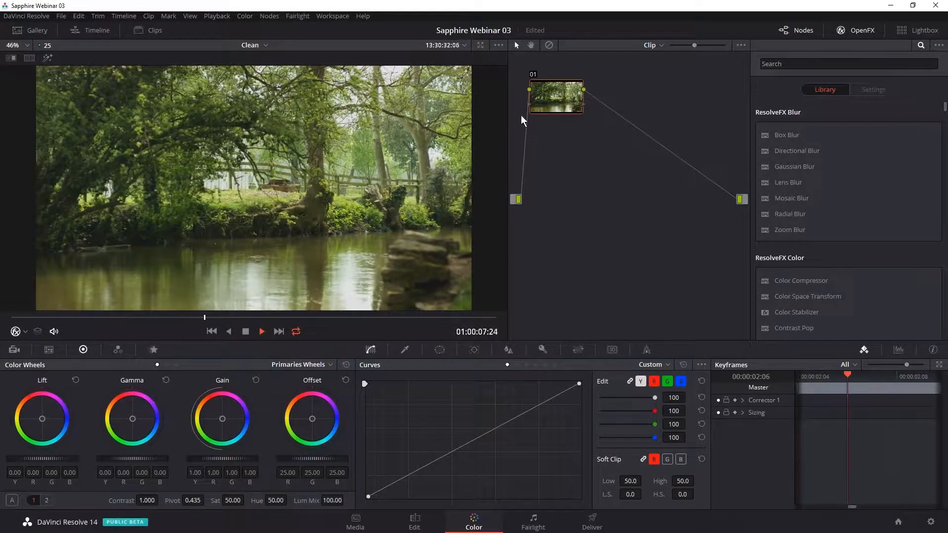
left_click(245, 331)
left_click(266, 317)
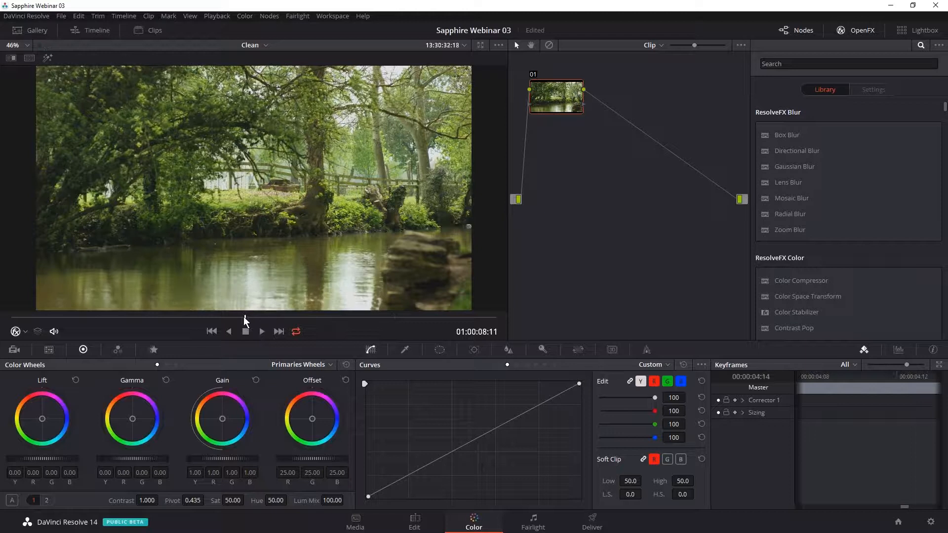
Shape a gentle S-curve on node 01 with lowered shadows and raised highlights, and add serial node 02 after it.
left_click(410, 477)
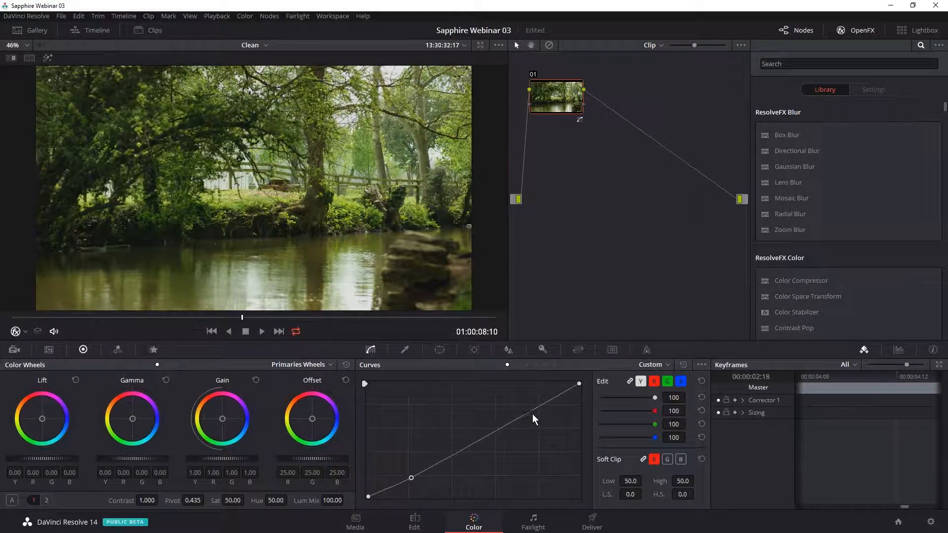
left_click_drag(532, 414, 537, 401)
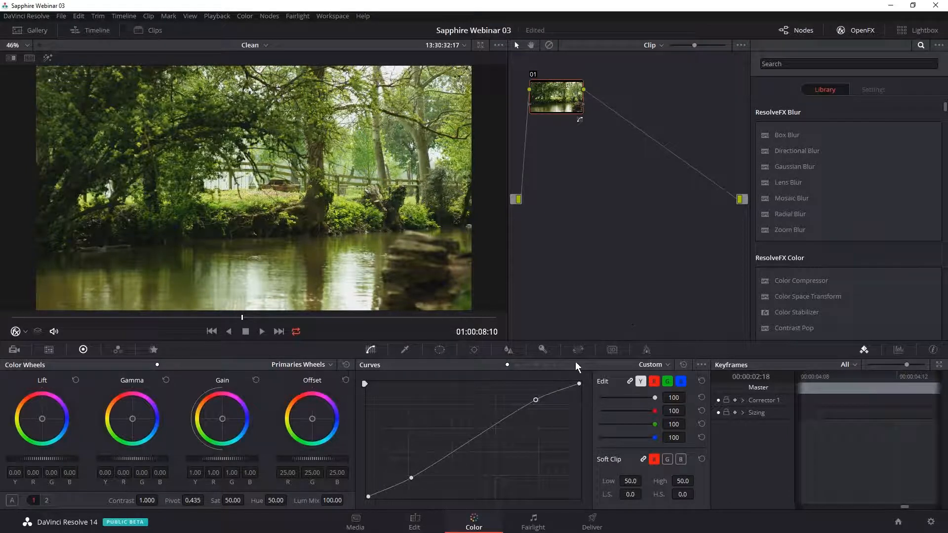
key("alt+s")
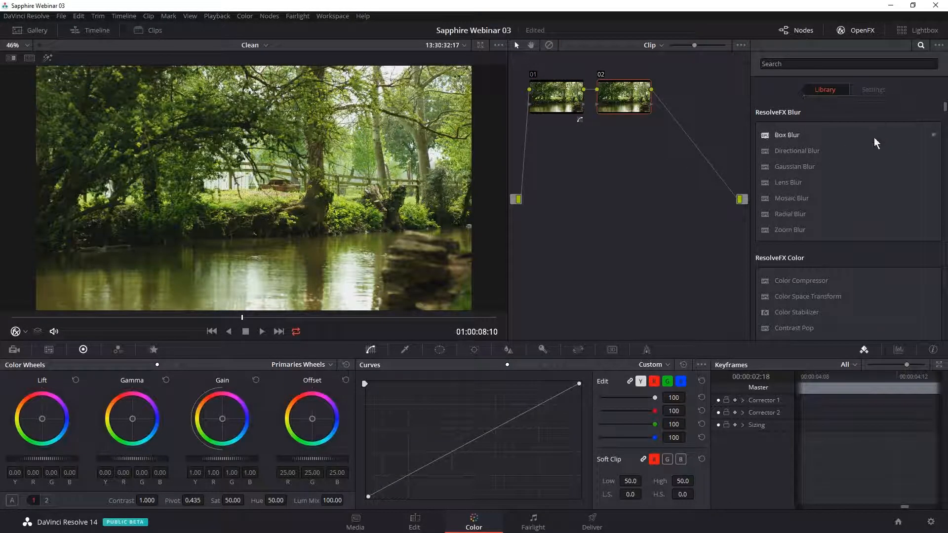
Apply the ResolveFX Lens Flare to node 02 and position the flare in the bright gap between the trees.
left_click_drag(946, 111, 945, 123)
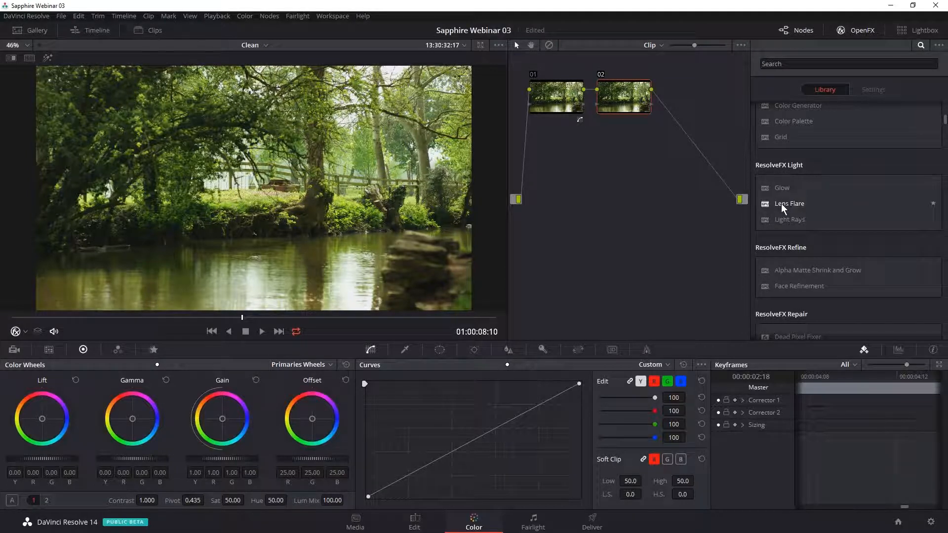
left_click_drag(781, 203, 630, 94)
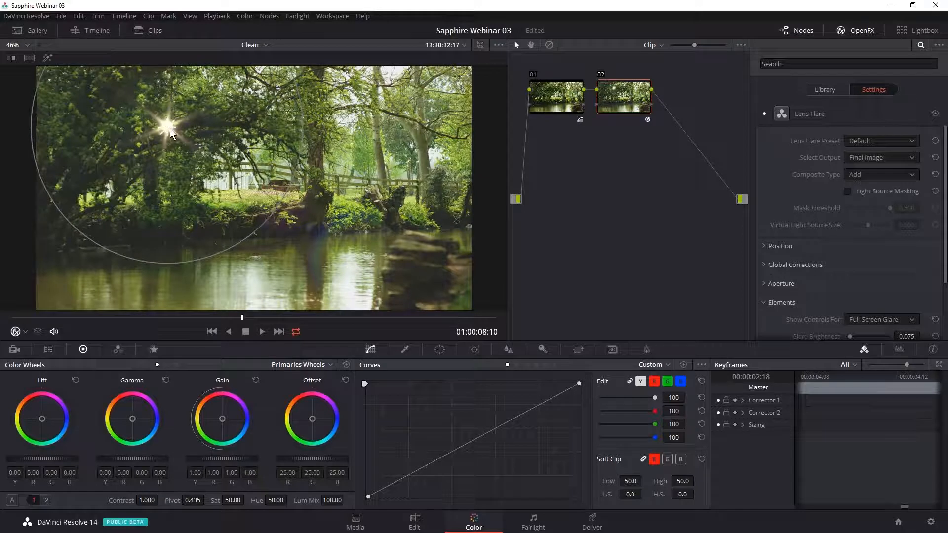
left_click_drag(170, 128, 372, 109)
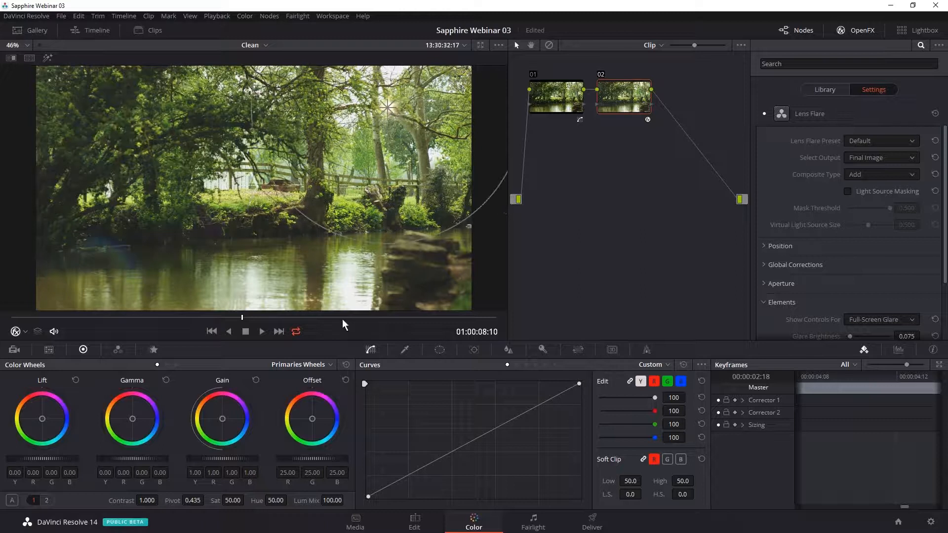
Try the MIR-I 2.8/37, Late Afternoon and 1970s Sci-Fi presets on the ResolveFX Lens Flare.
left_click(877, 142)
left_click(880, 173)
left_click(873, 141)
left_click(873, 176)
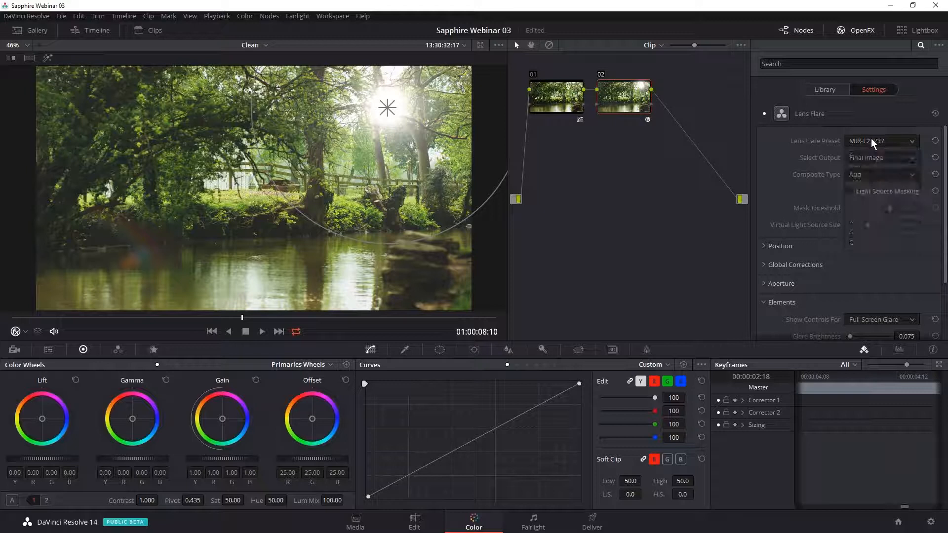
left_click(870, 139)
left_click(874, 187)
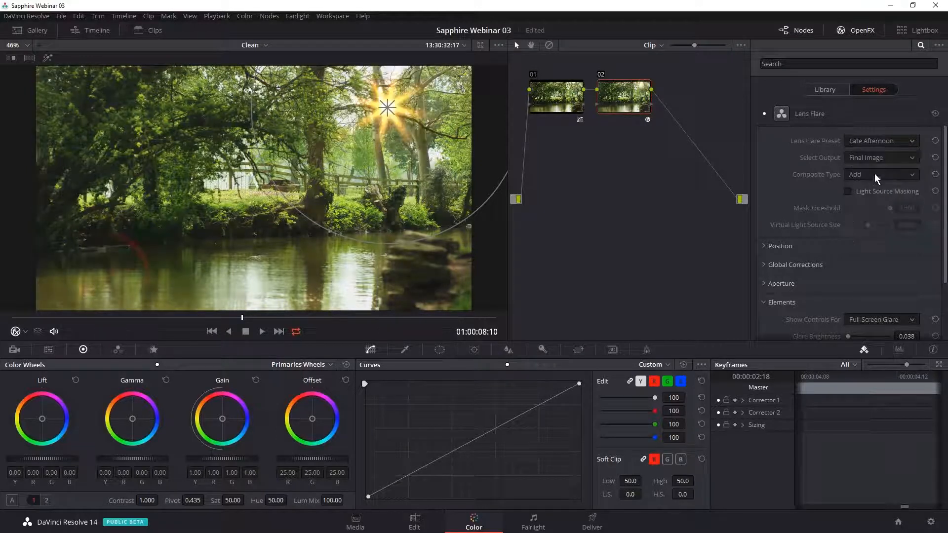
left_click(869, 142)
left_click(875, 207)
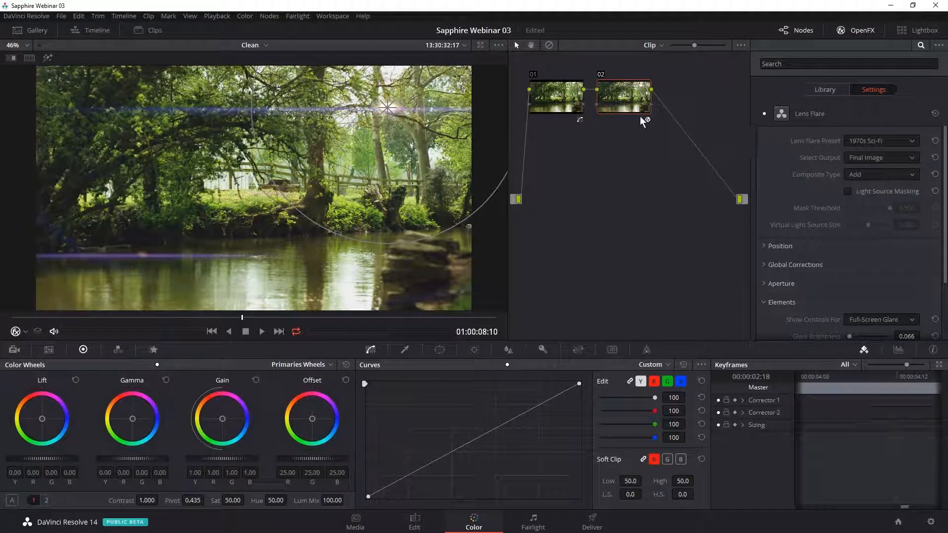
Set the lens flare preset to Custom and examine which individual flare elements offer controls.
left_click(896, 140)
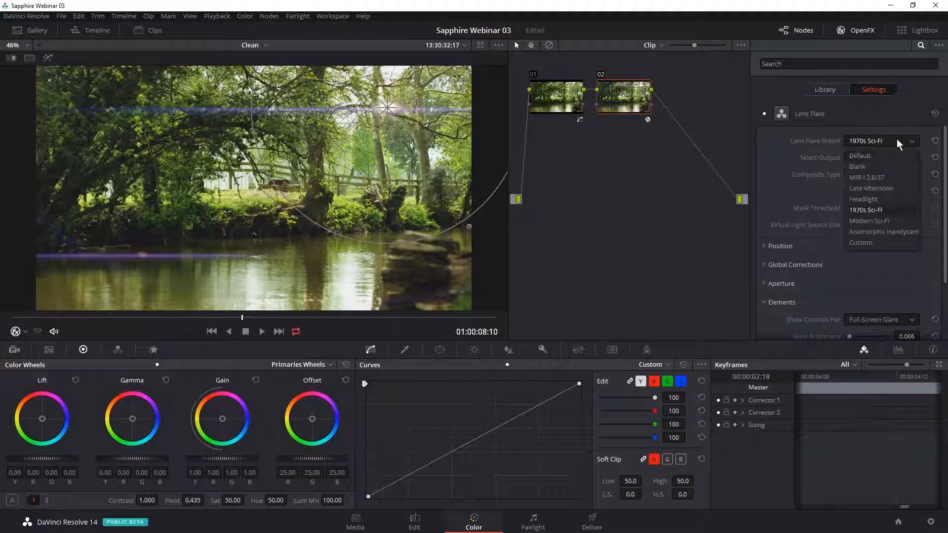
left_click(872, 243)
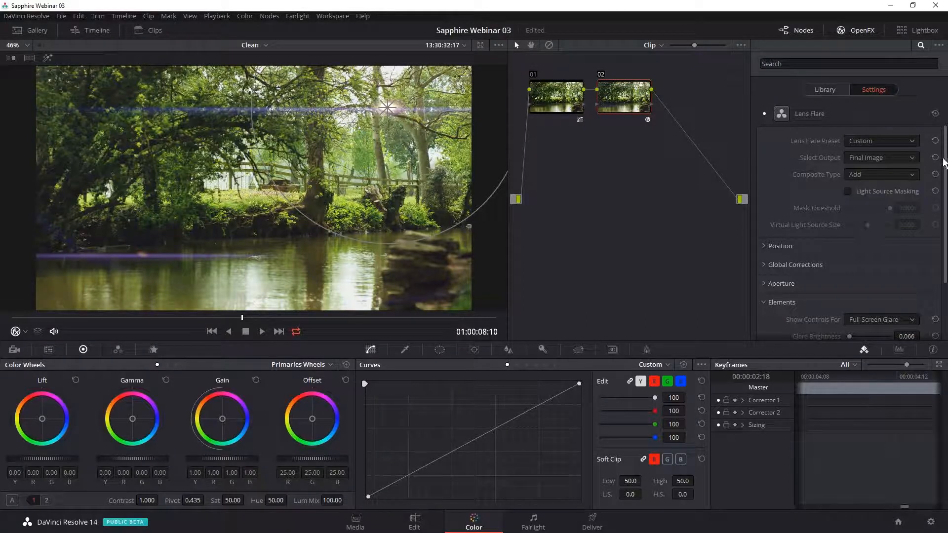
scroll(935, 205, "down", 2)
scroll(935, 205, "down", 2)
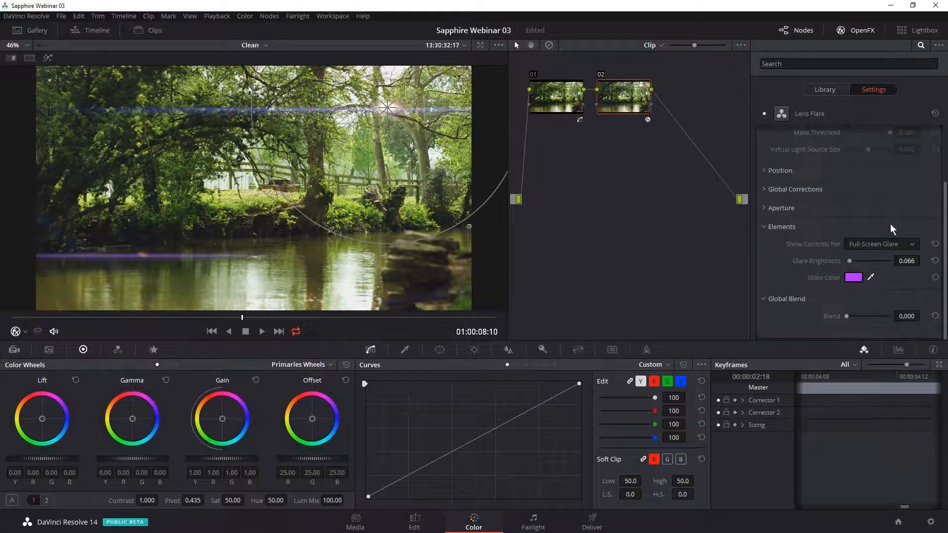
left_click(869, 242)
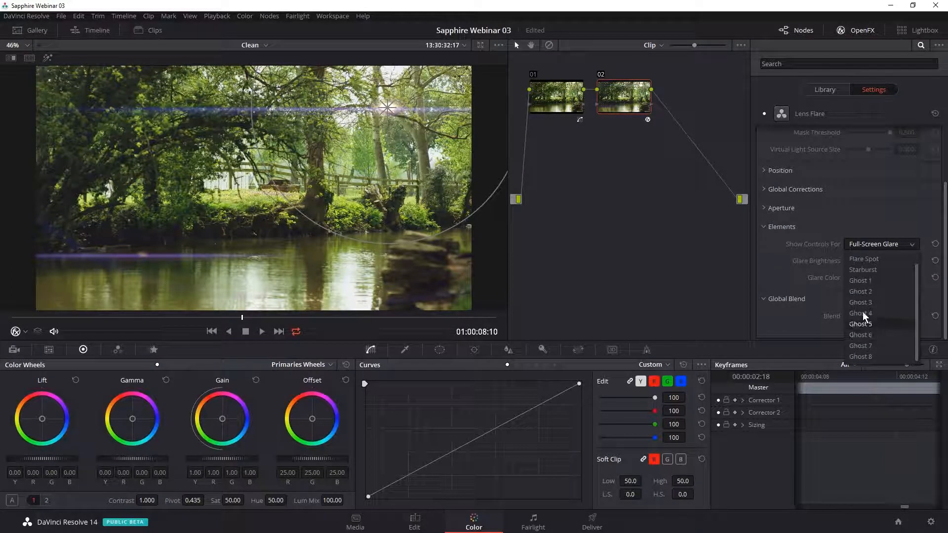
left_click(853, 192)
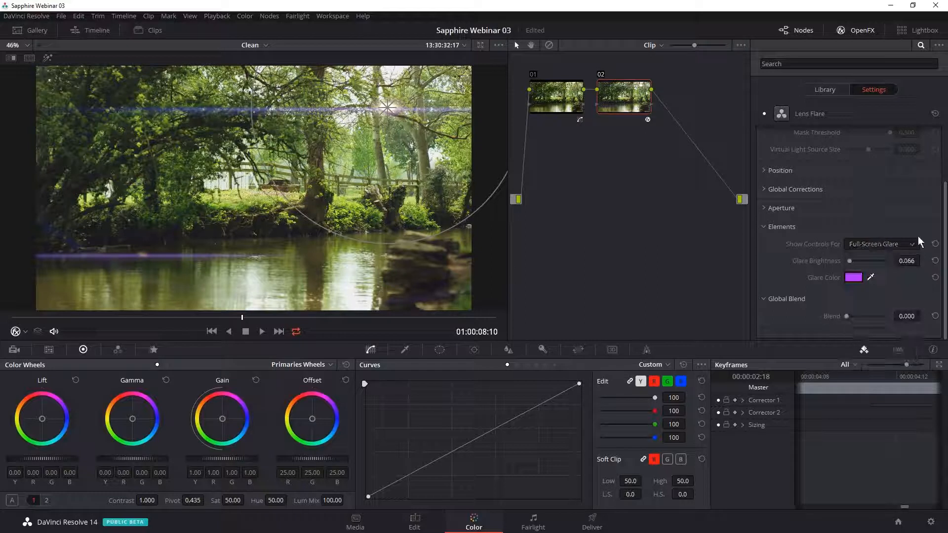
scroll(921, 123, "up", 3)
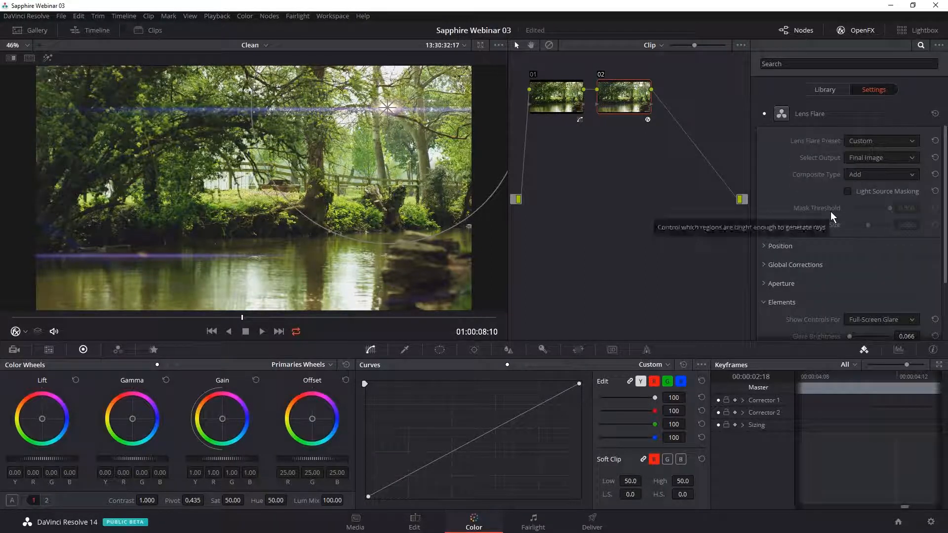
Set the lens flare preset to MIR-I 2.8/37, lower the flare toward the fence, and review its element choices.
left_click(872, 142)
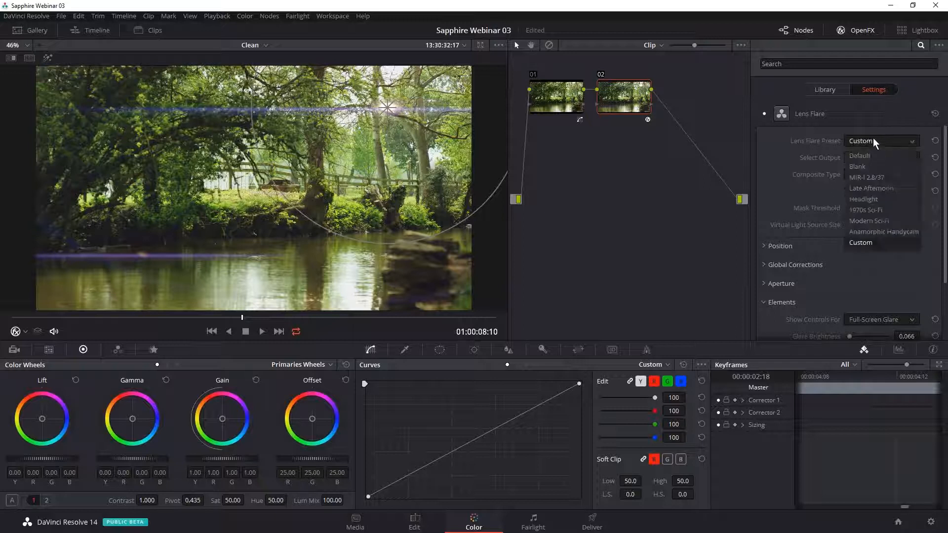
left_click(883, 177)
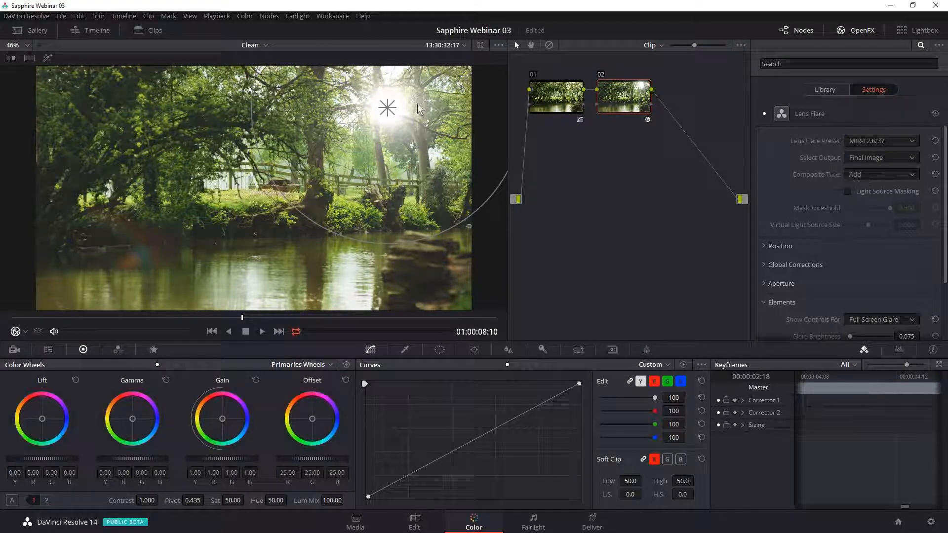
left_click_drag(381, 105, 404, 114)
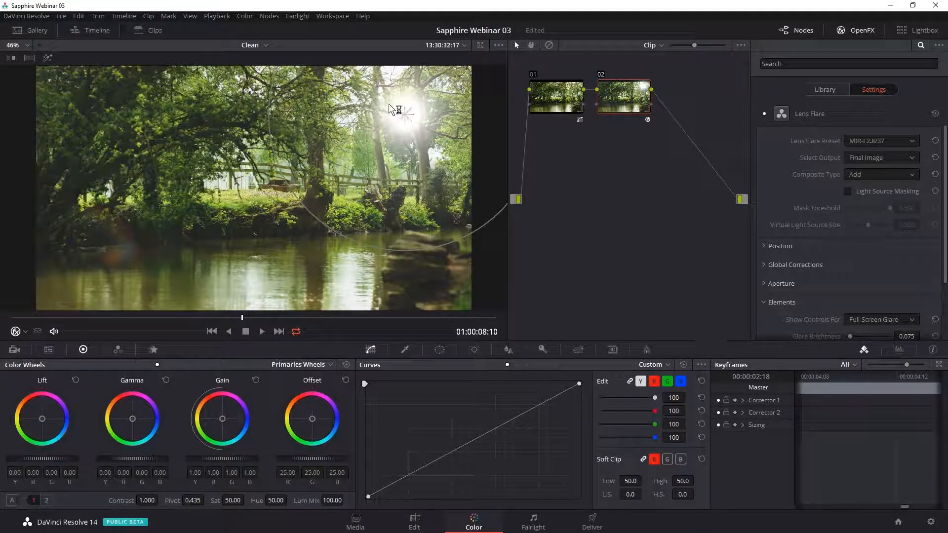
left_click_drag(401, 114, 394, 157)
scroll(924, 295, "down", 3)
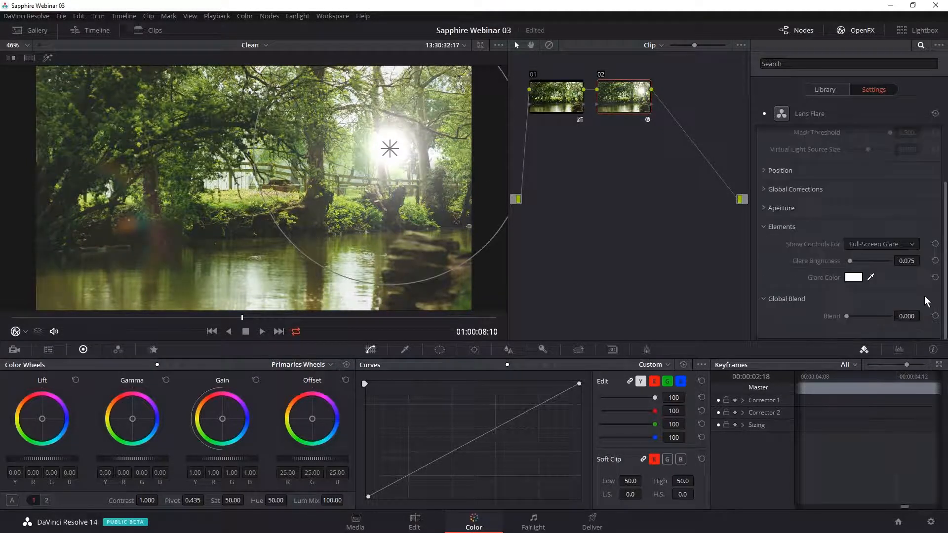
left_click(855, 242)
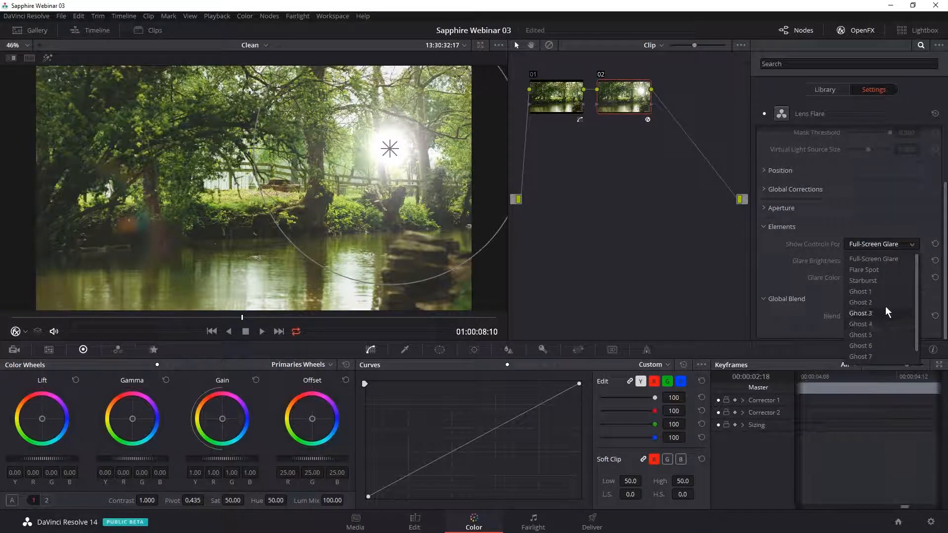
left_click(906, 121)
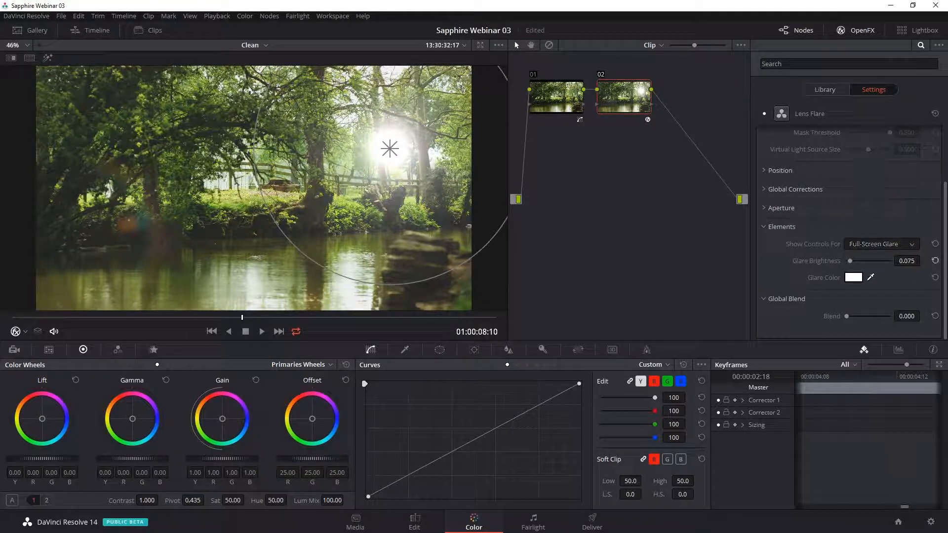
scroll(938, 247, "up", 3)
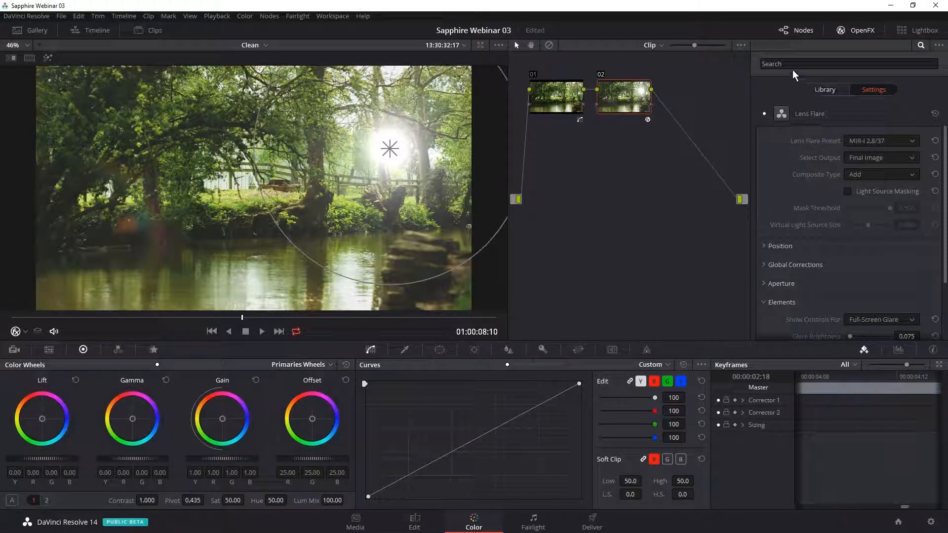
Search the effects for "lens", replace node 02's effect with Sapphire S_LensFlare, and place its hotspot at about X 0.723, Y 0.794.
left_click(834, 90)
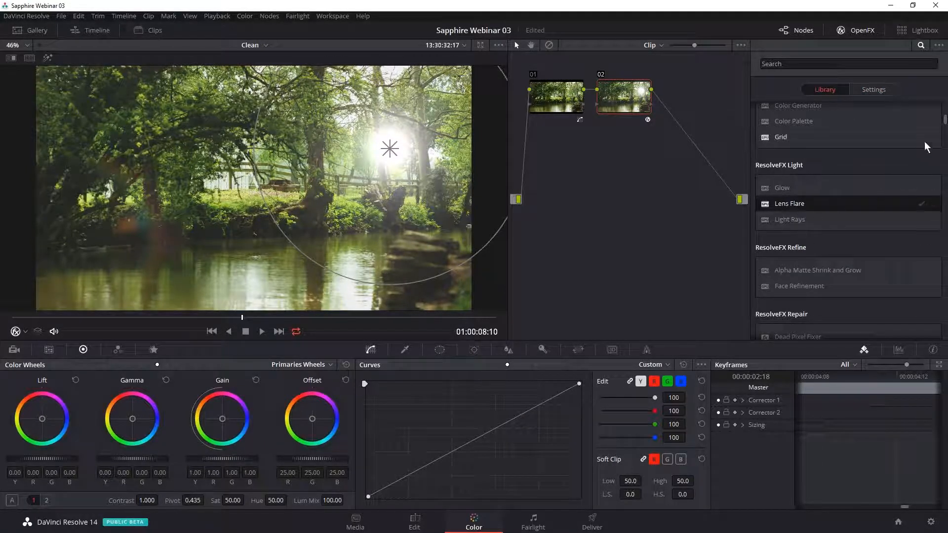
scroll(944, 125, "down", 2)
mouse_move(947, 126)
left_mouse_down()
mouse_move(946, 138)
mouse_move(945, 118)
left_mouse_up()
left_click(772, 64)
type("lens")
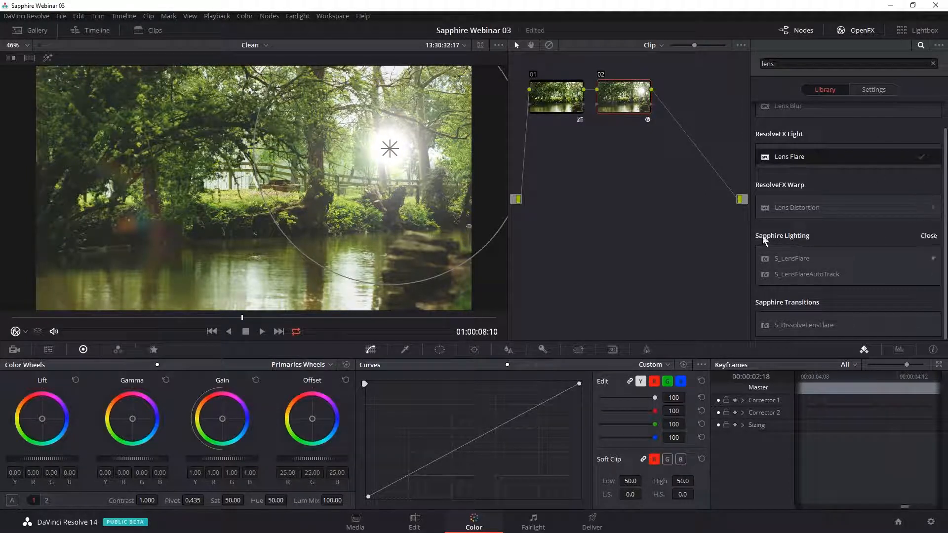
left_click_drag(790, 258, 626, 111)
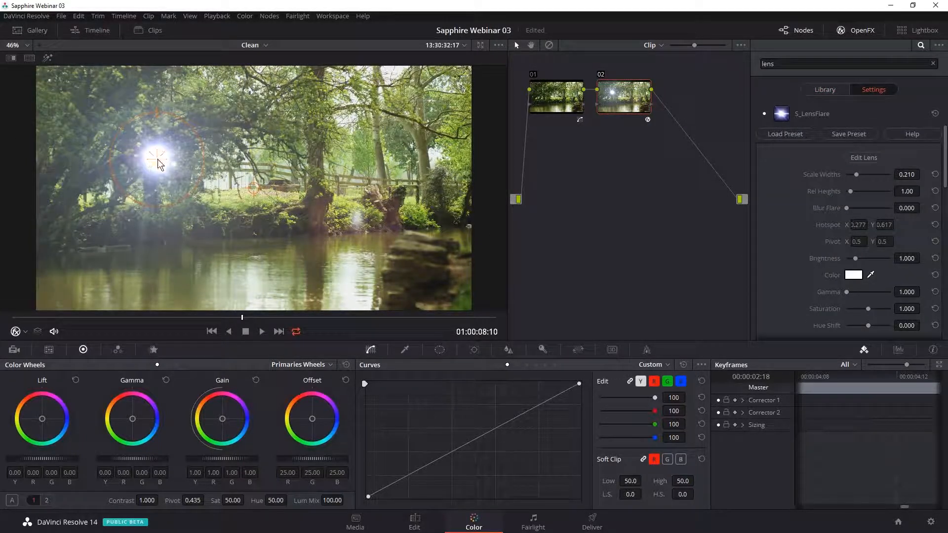
left_click_drag(158, 159, 351, 116)
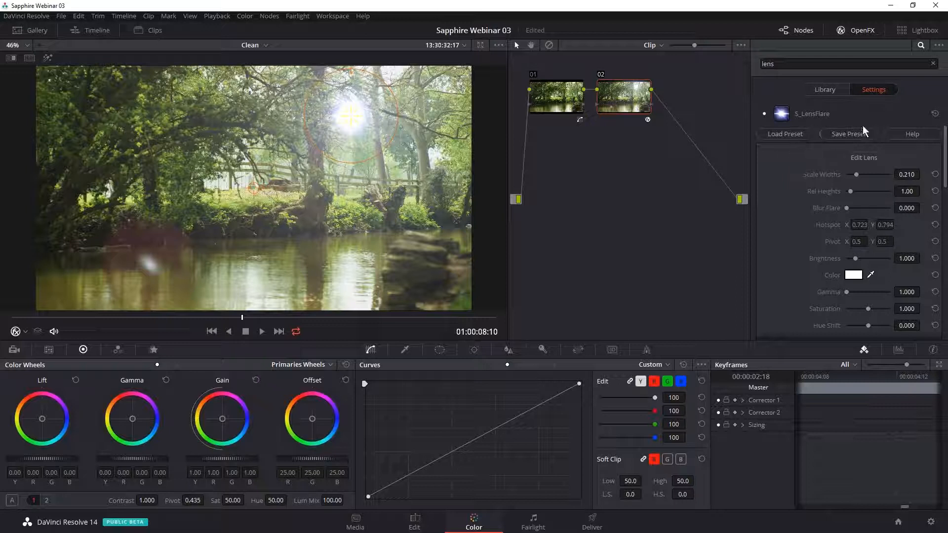
Browse the S_LensFlare presets, trying the Warm filter and clearing it, and load the 30mm Tokina preset.
left_click(783, 139)
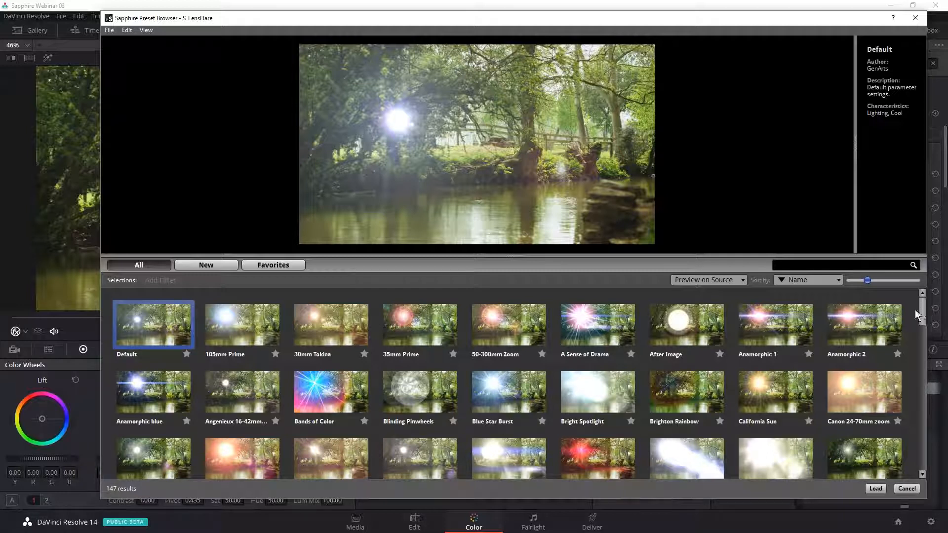
left_click_drag(926, 312, 911, 411)
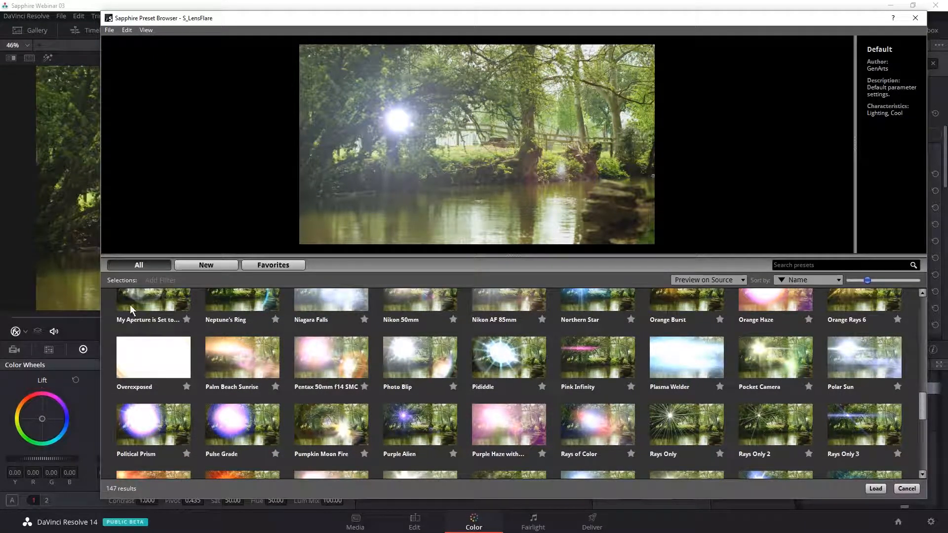
left_click(158, 281)
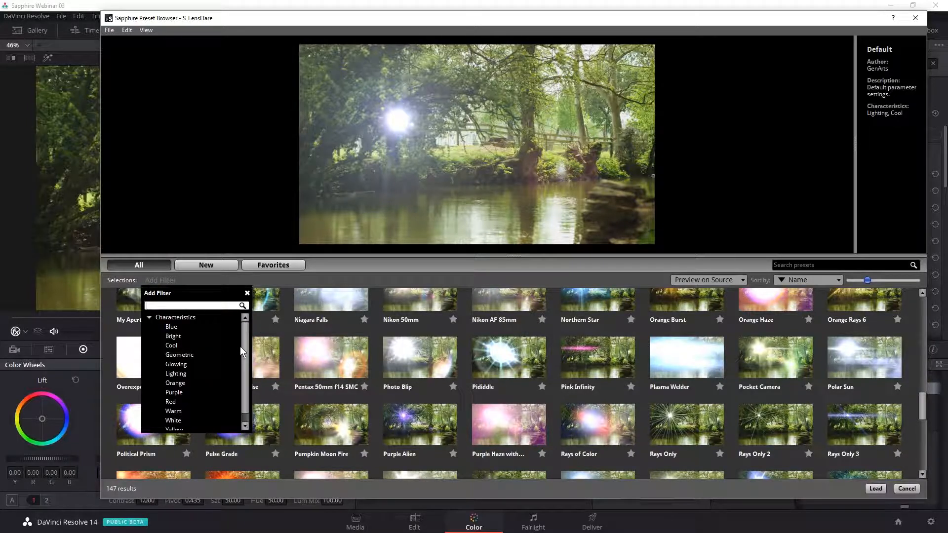
scroll(246, 343, "down", 1)
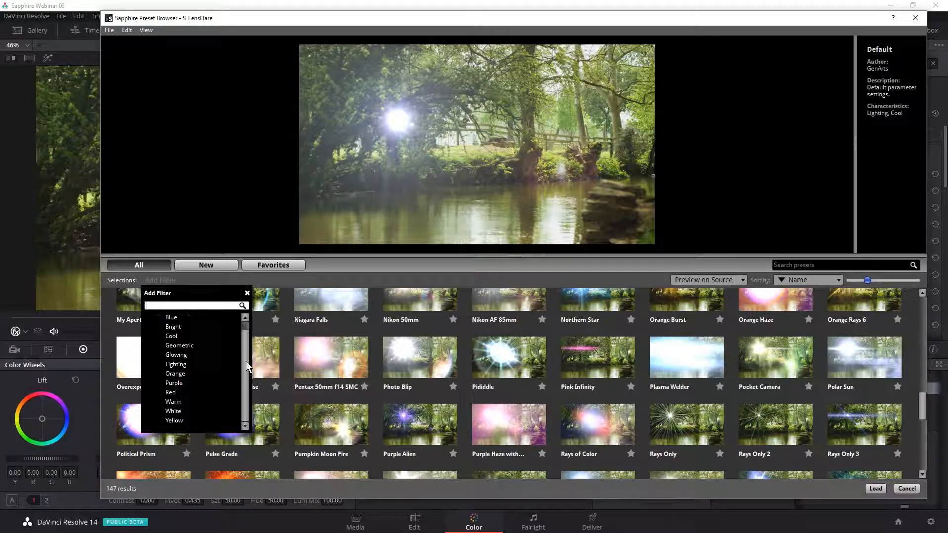
left_click(177, 401)
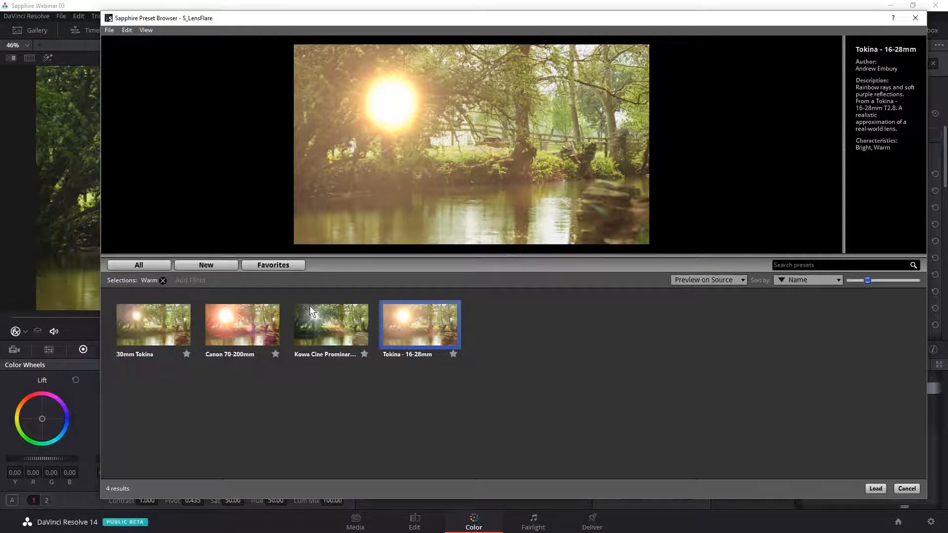
left_click(164, 281)
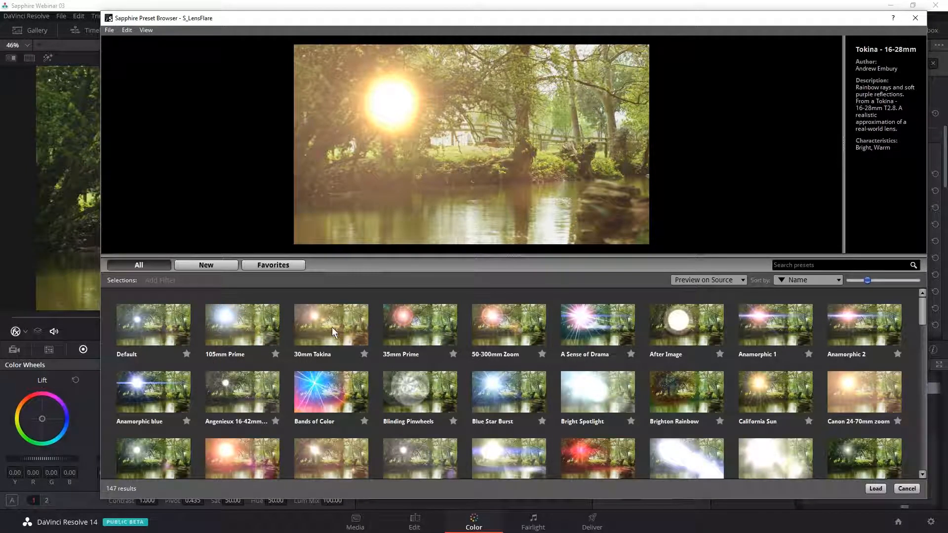
left_click(345, 341)
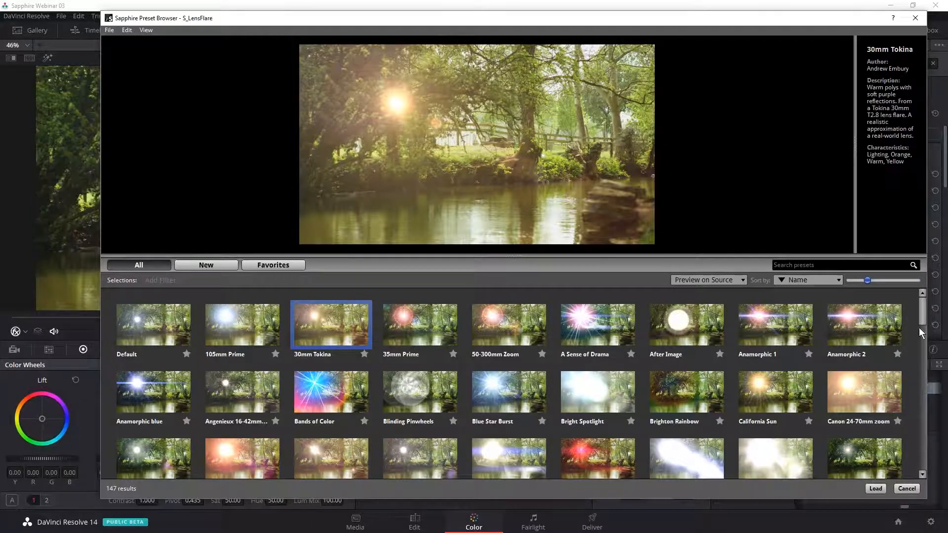
mouse_move(922, 316)
left_mouse_down()
mouse_move(917, 338)
mouse_move(920, 326)
left_mouse_up()
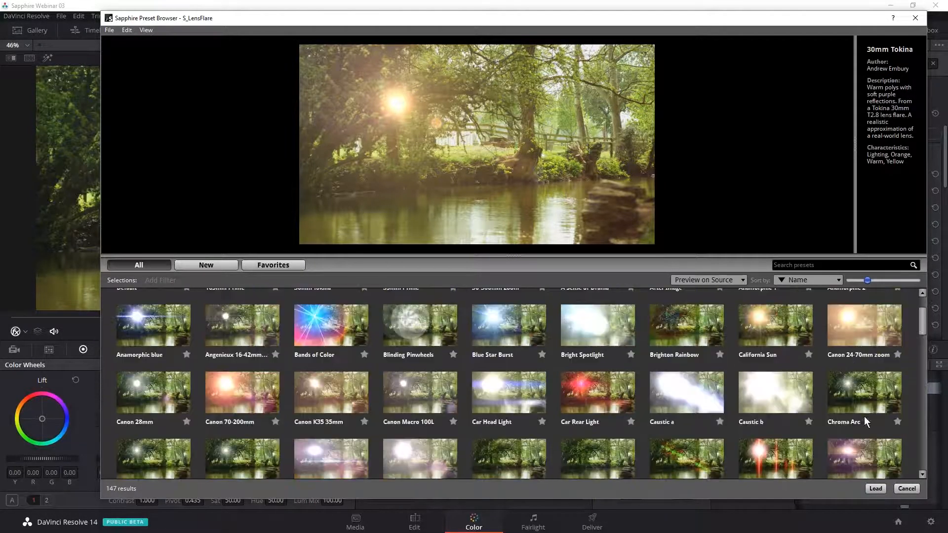
left_click(871, 488)
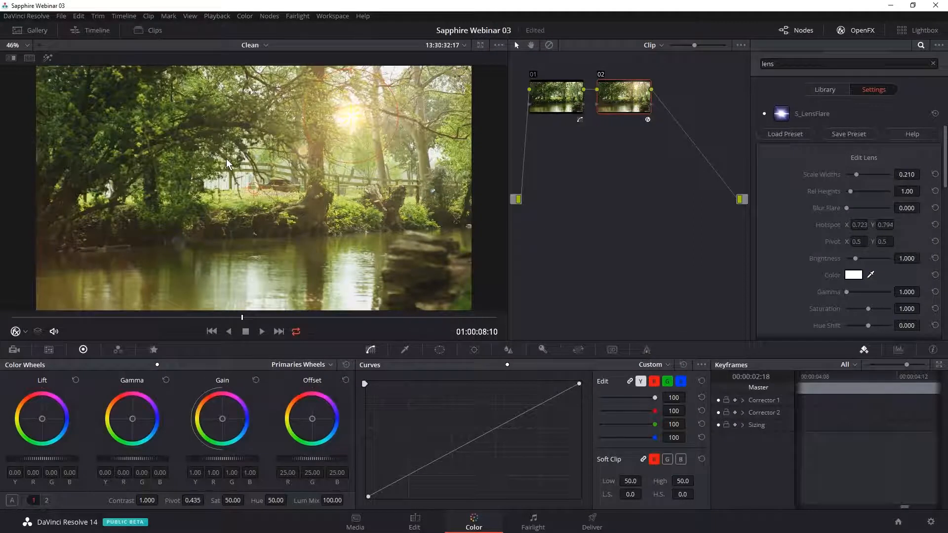
Move the S_LensFlare hotspot to about X 0.815, Y 0.887 and set Scale Widths to about 0.361.
left_click_drag(352, 115, 386, 93)
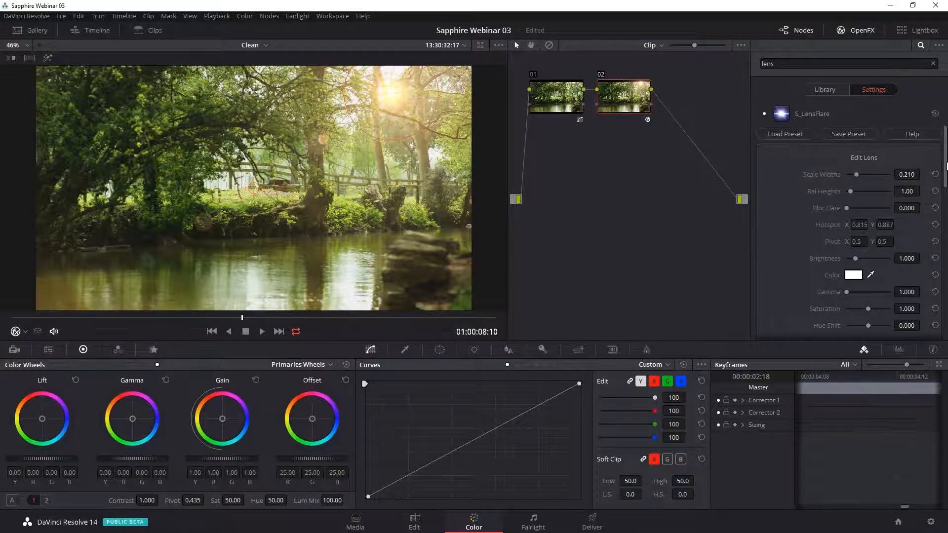
mouse_move(946, 163)
left_mouse_down()
mouse_move(946, 172)
mouse_move(945, 163)
left_mouse_up()
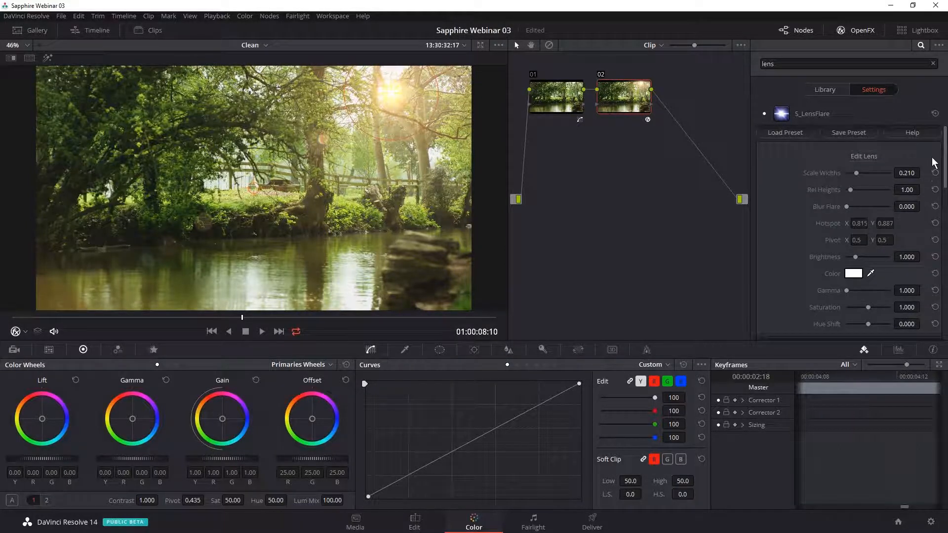
left_click_drag(856, 173, 866, 173)
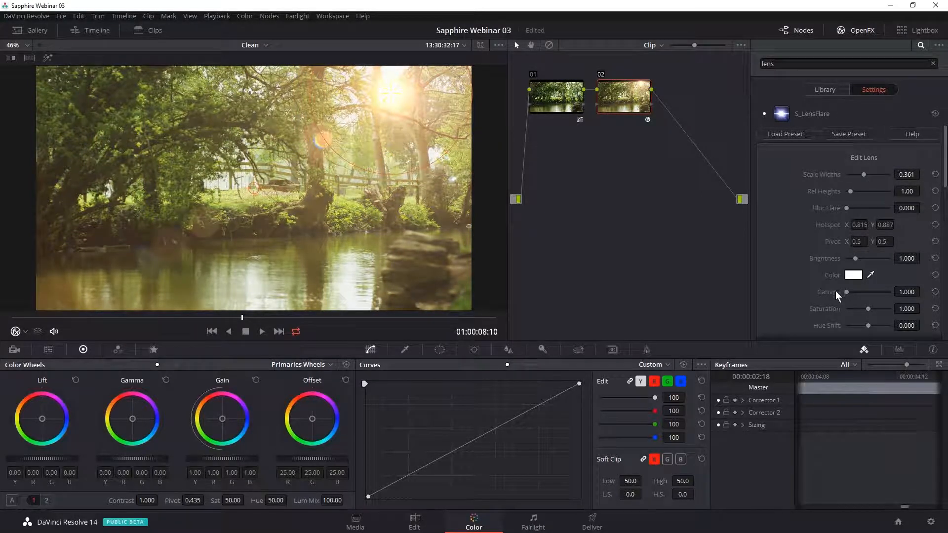
Open the S_LensFlare lens for editing in Sapphire Flare Designer and look through its list of flare elements.
mouse_move(945, 168)
left_mouse_down()
mouse_move(940, 193)
mouse_move(942, 164)
left_mouse_up()
left_click(874, 159)
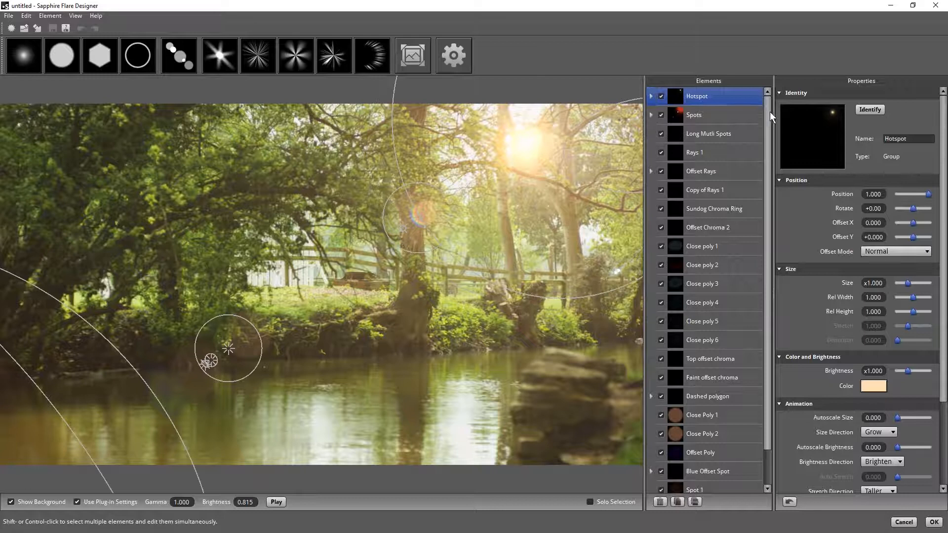
left_click_drag(771, 112, 771, 141)
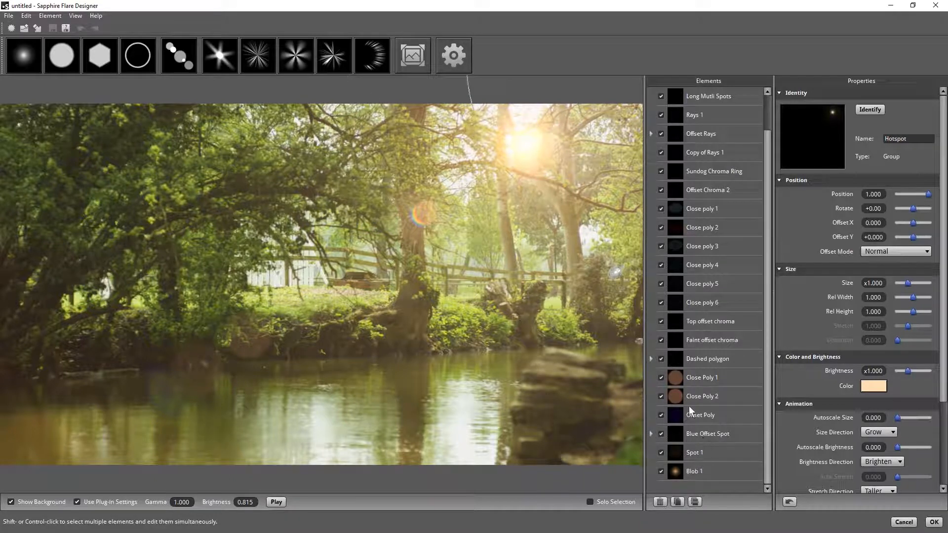
left_click_drag(766, 345, 758, 306)
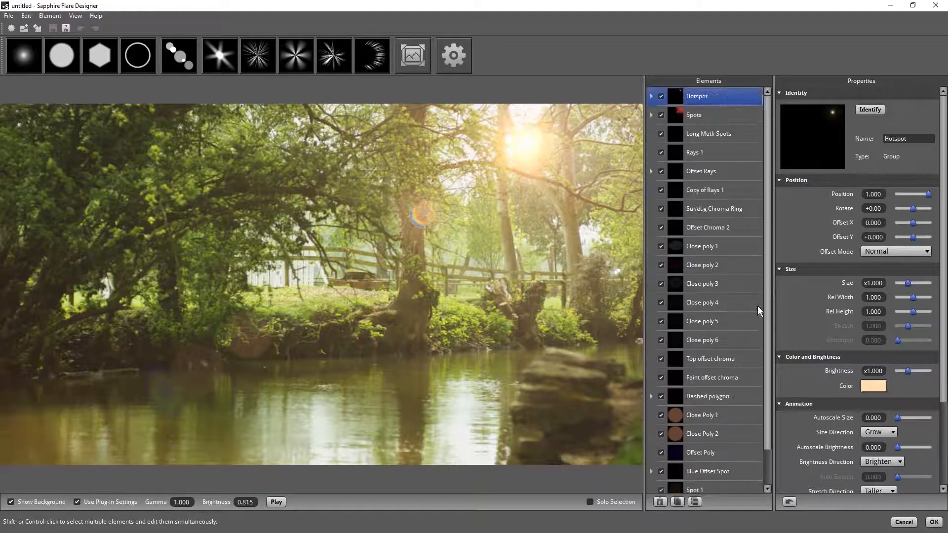
left_click(691, 96)
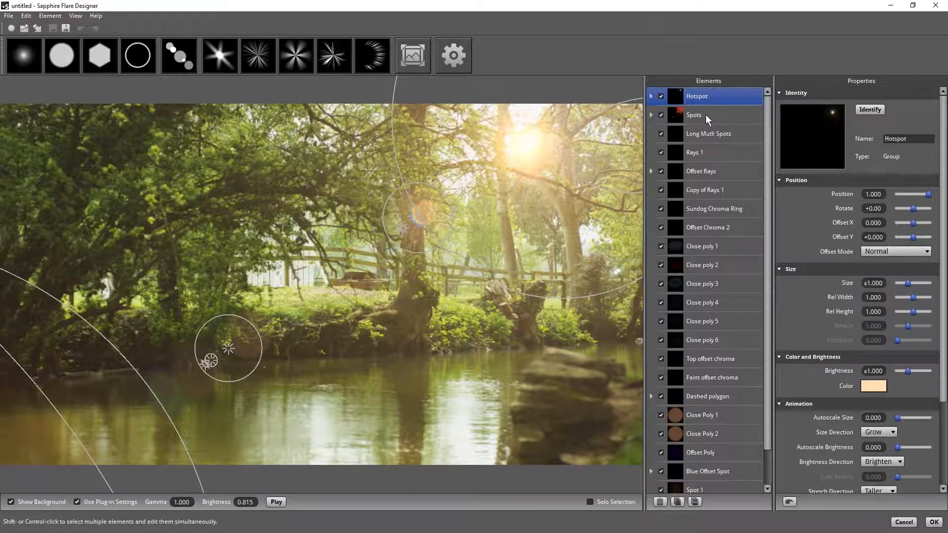
Move the Spots element above Hotspot, and switch Hotspot off and on again to compare its contribution.
left_click_drag(661, 115, 666, 116)
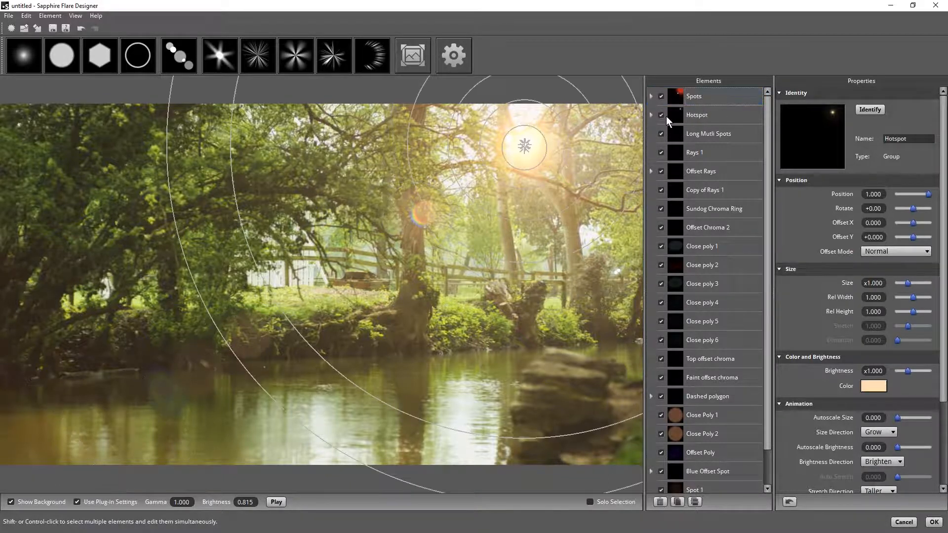
left_click(661, 114)
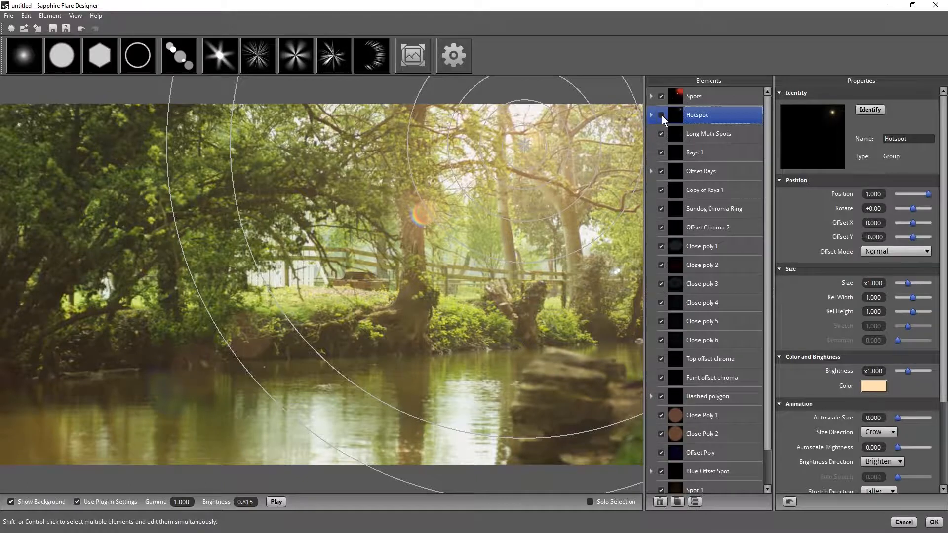
left_click(661, 115)
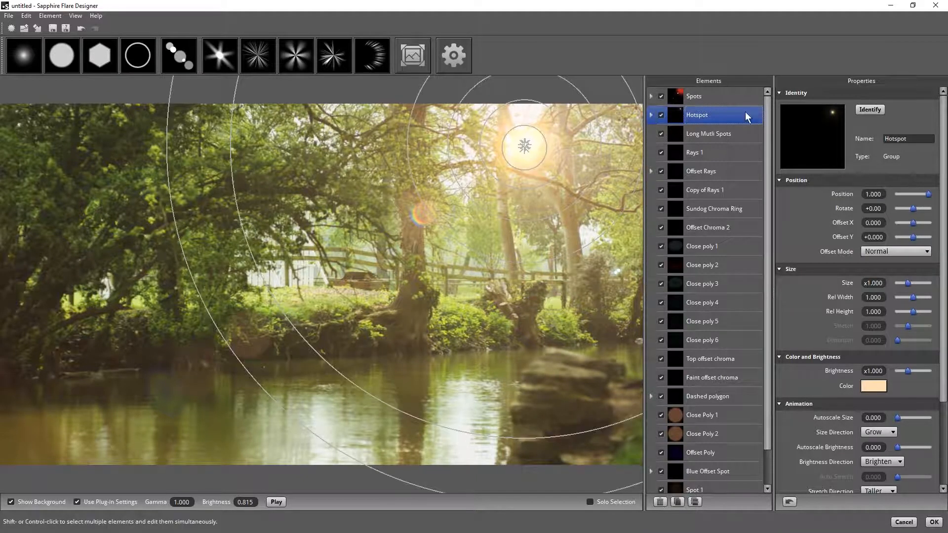
Inspect the properties of individual flare elements, including Hotspot, Spots, Rays 1, Offset Rays, Copy of Rays 1 and Offset Chroma 2.
left_click(698, 117)
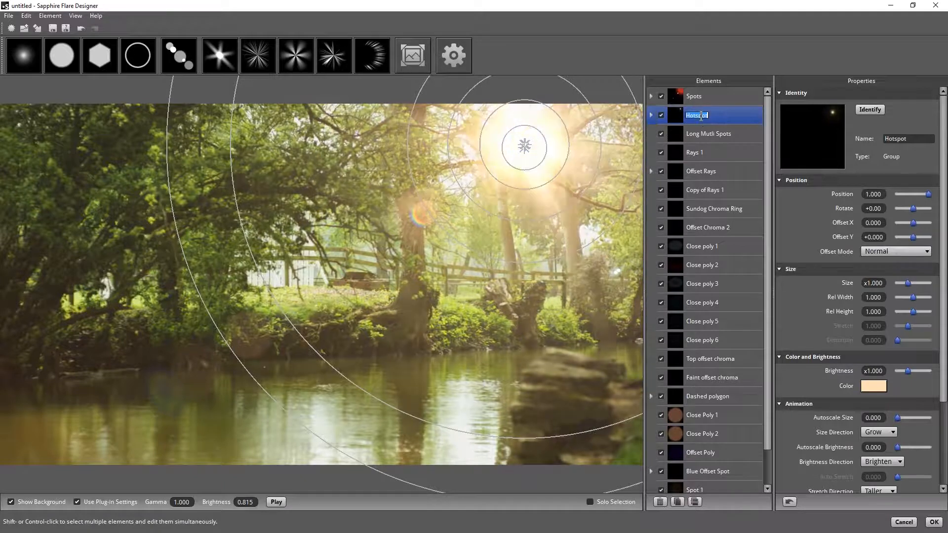
left_click(730, 100)
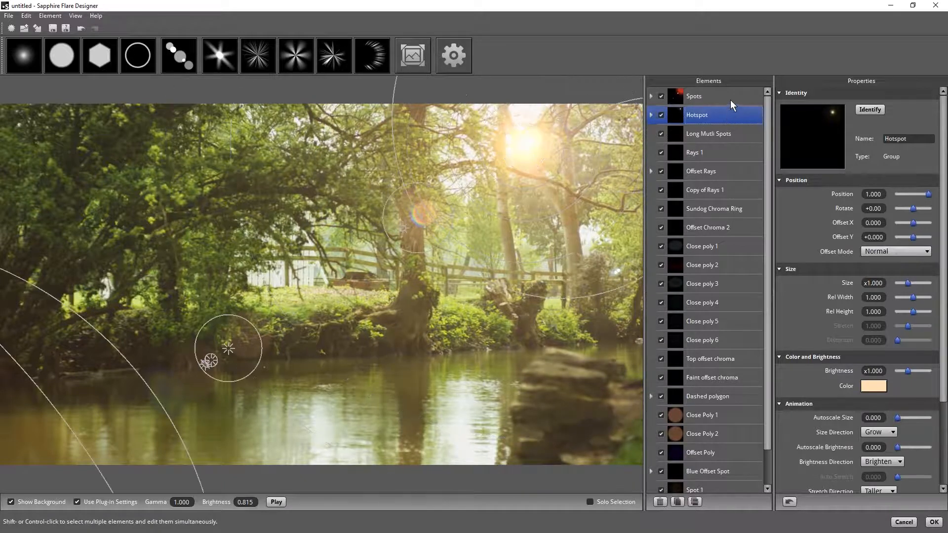
left_click(728, 102)
left_click(730, 99)
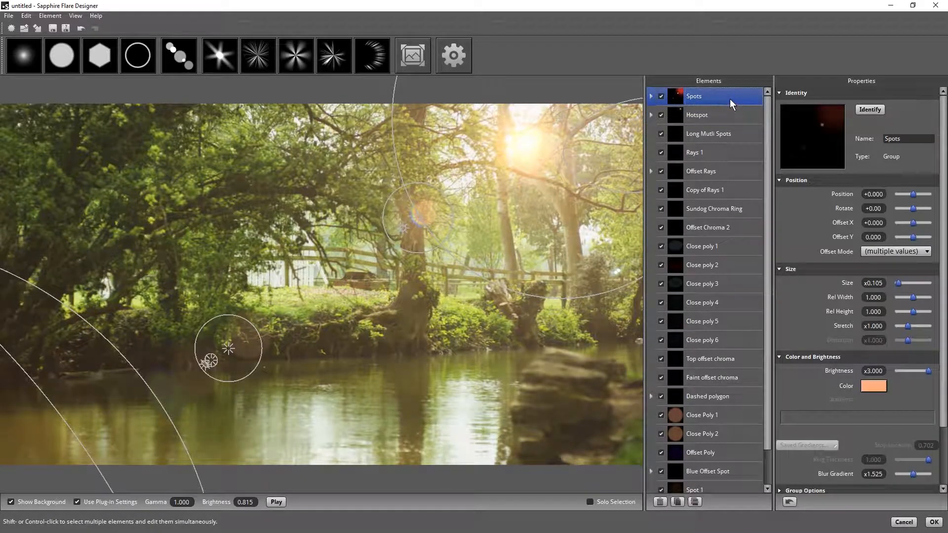
left_click(730, 96)
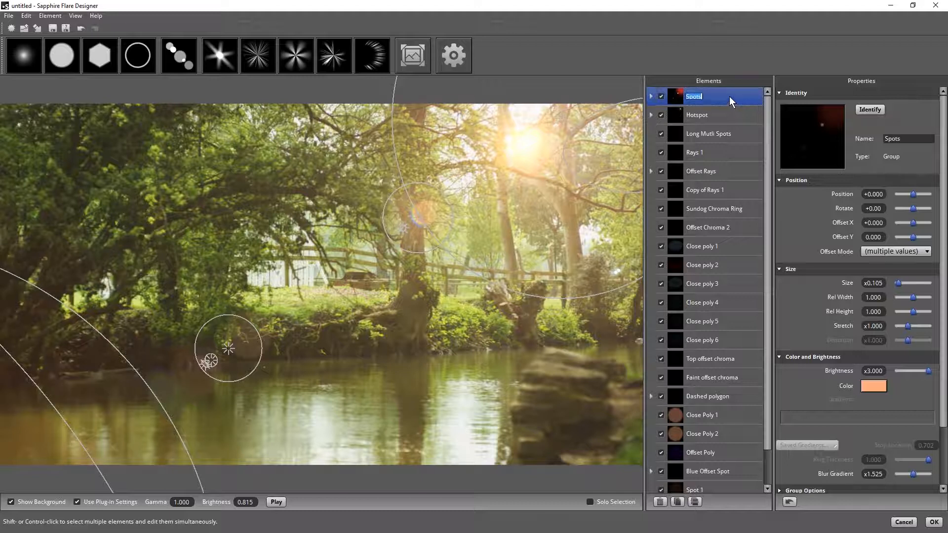
left_click(729, 152)
left_click(730, 151)
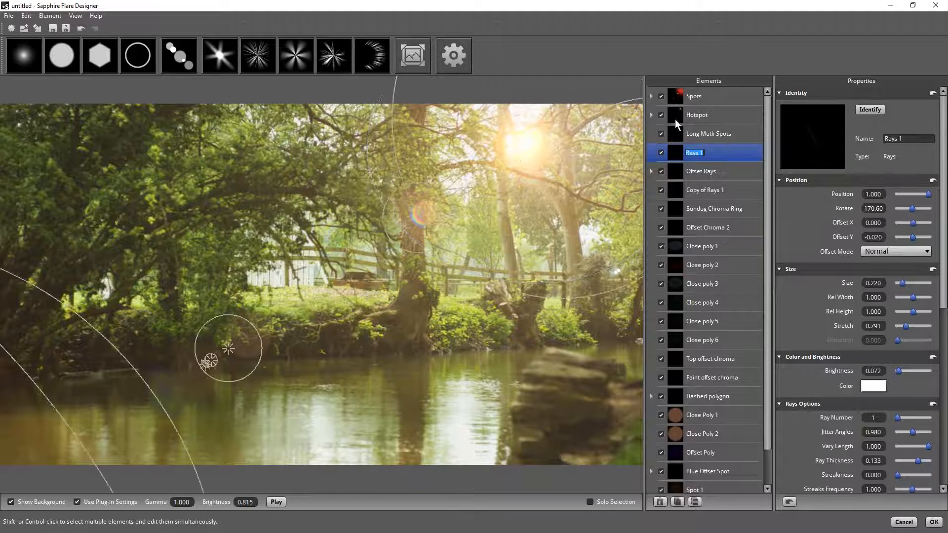
left_click(734, 154)
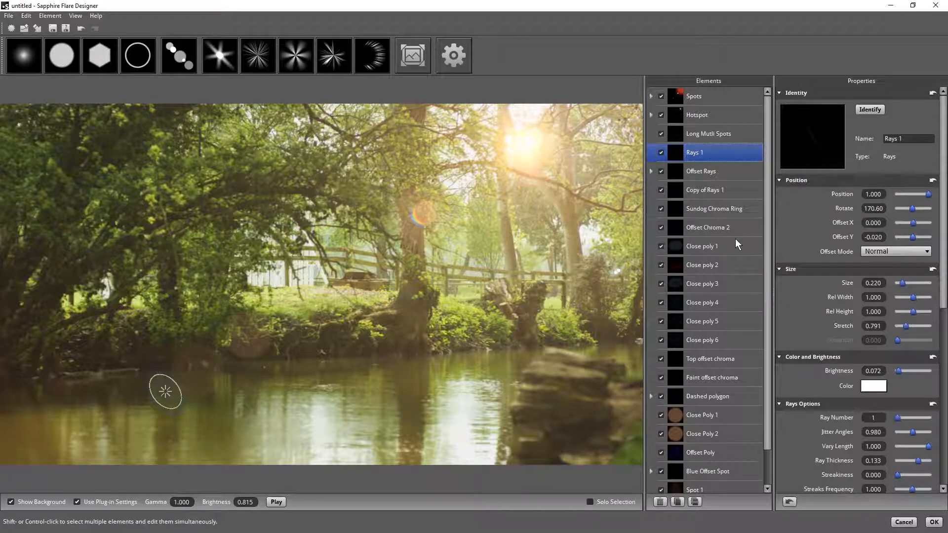
left_click(728, 173)
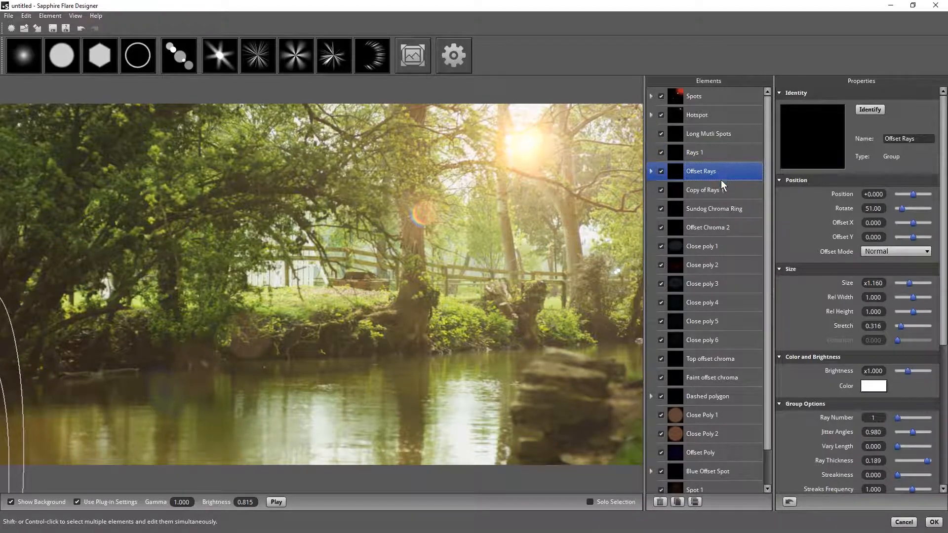
left_click(733, 189)
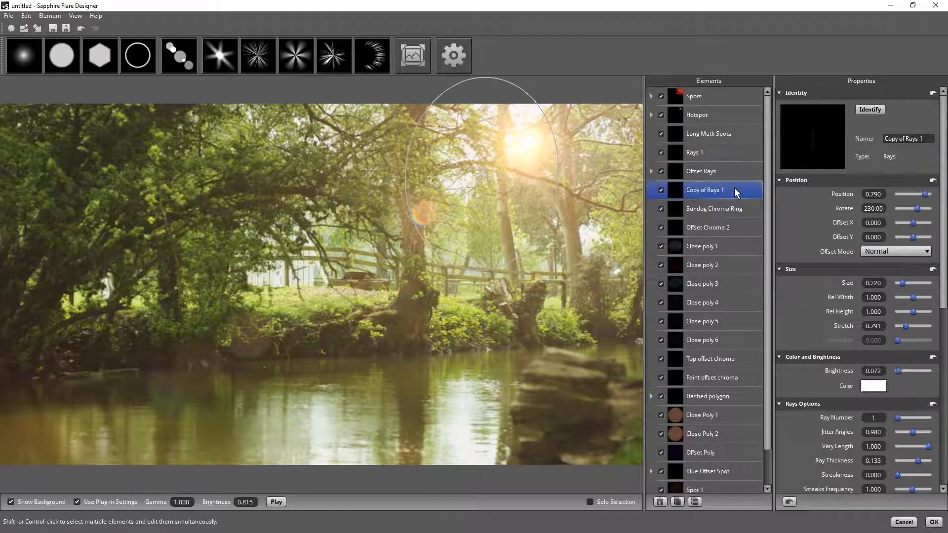
left_click(735, 226)
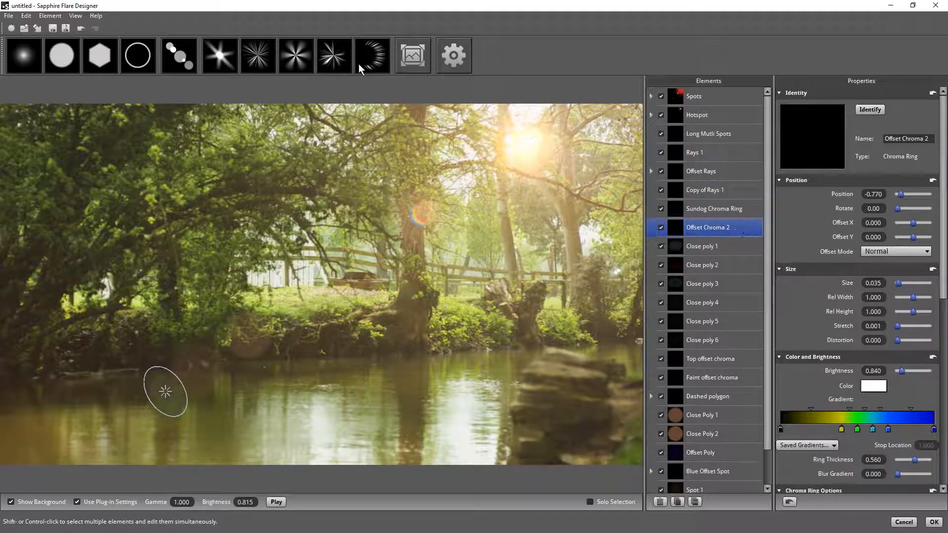
Set the Spots element's color to light blue, RGB 124, 209, 255, after trying yellow and a near-white.
left_click(752, 101)
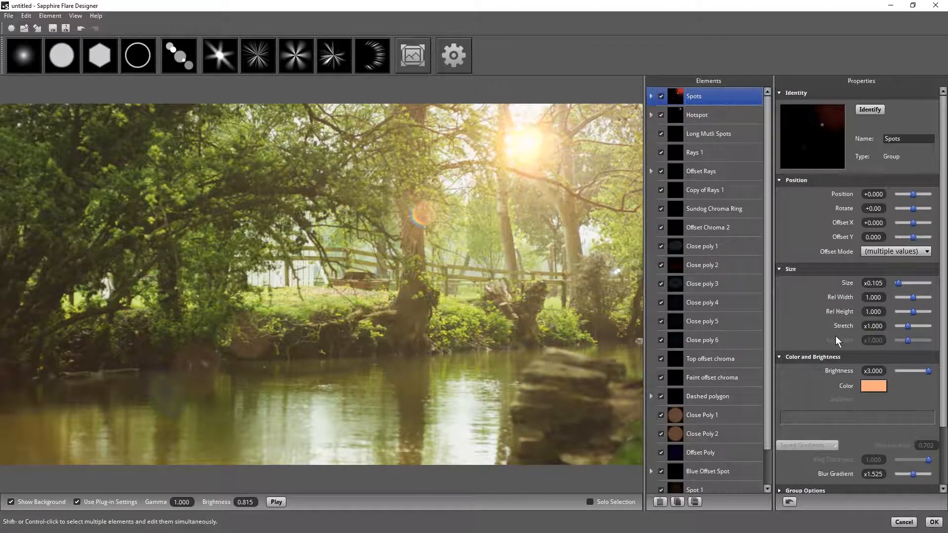
left_click(874, 388)
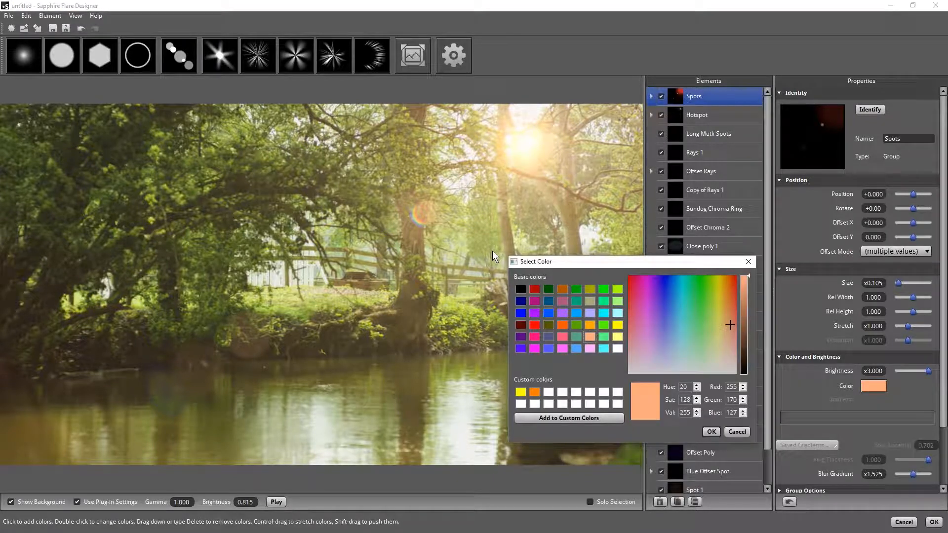
left_click(520, 392)
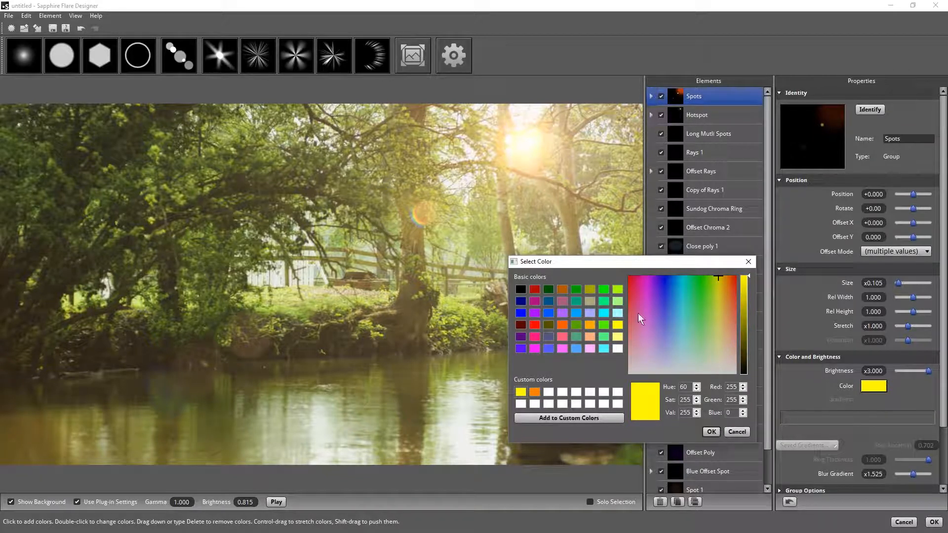
mouse_move(663, 361)
left_mouse_down()
mouse_move(679, 353)
mouse_move(656, 364)
mouse_move(676, 368)
left_mouse_up()
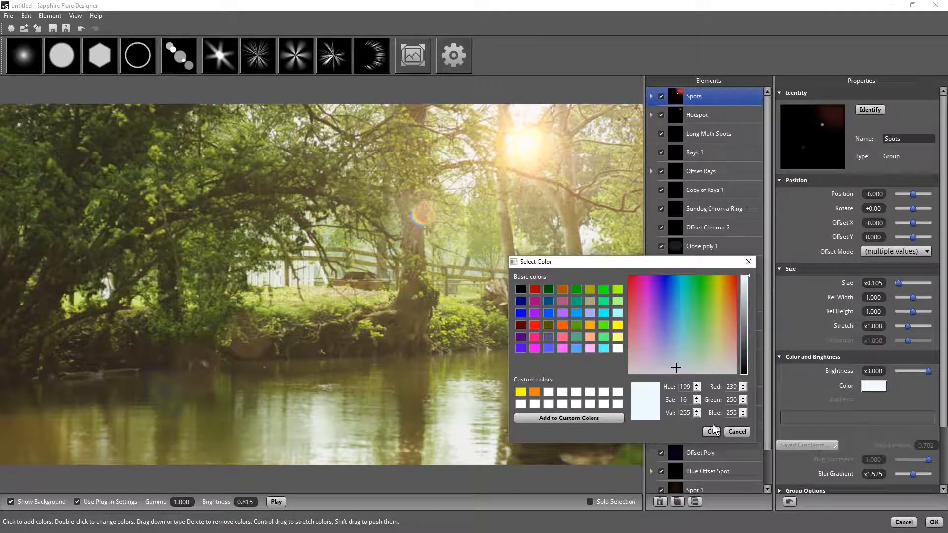
mouse_move(683, 331)
left_mouse_down()
mouse_move(683, 316)
mouse_move(681, 332)
mouse_move(676, 322)
left_mouse_up()
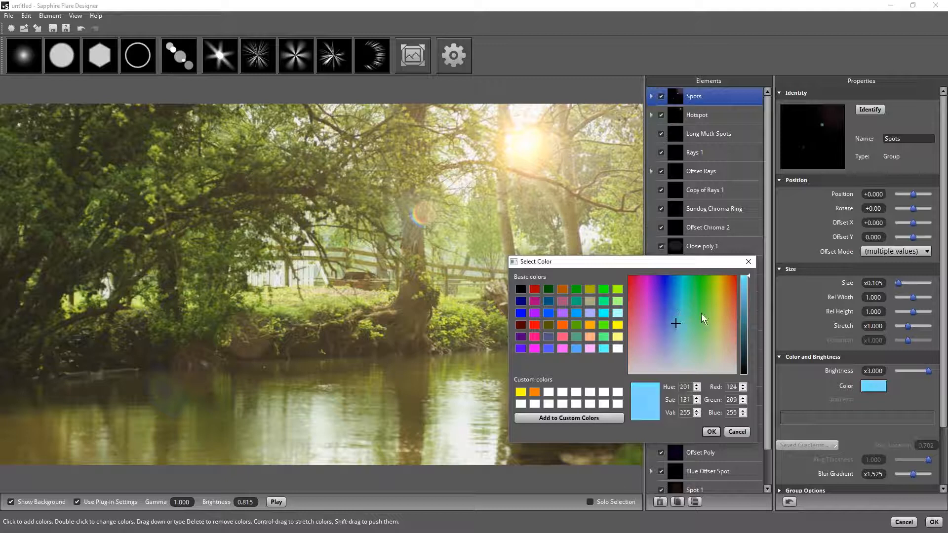
left_click(712, 433)
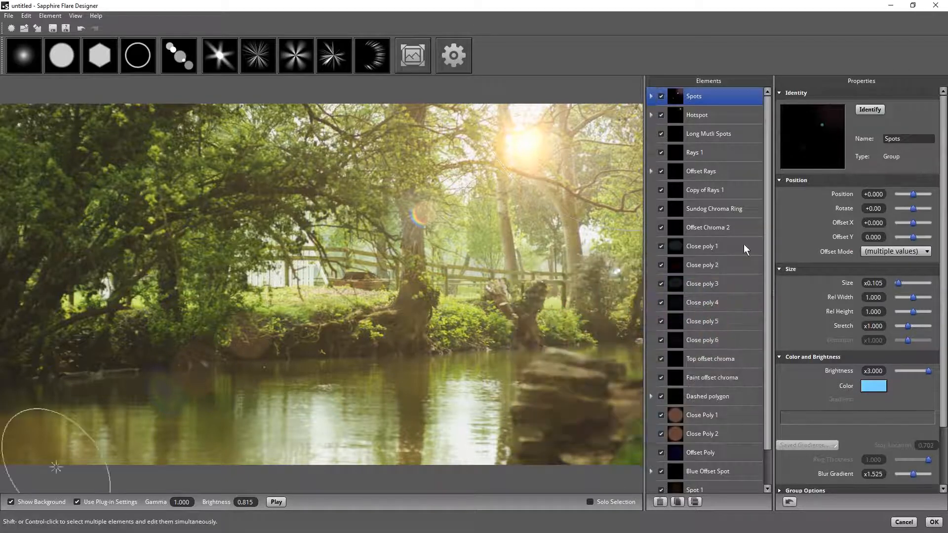
Set the Hotspot element's color to a pale yellow-green.
left_click(706, 115)
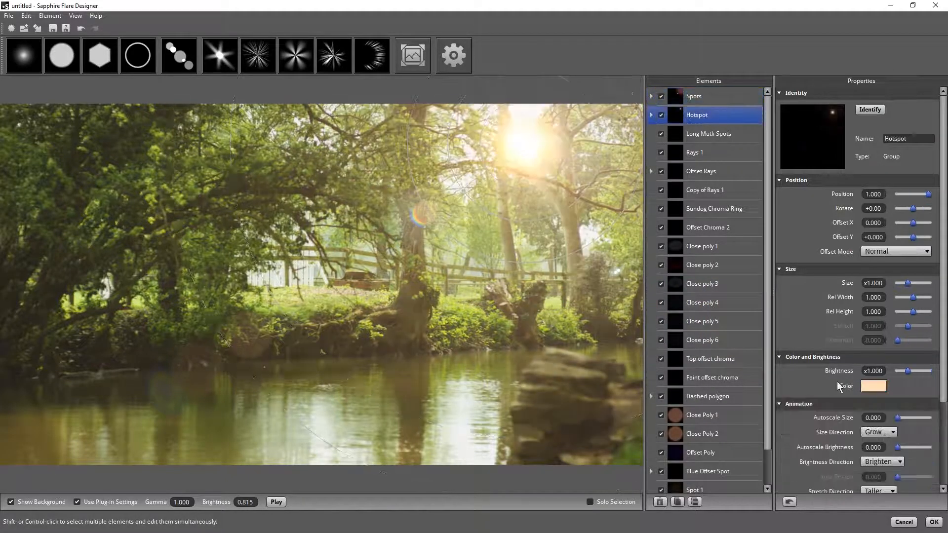
left_click(878, 389)
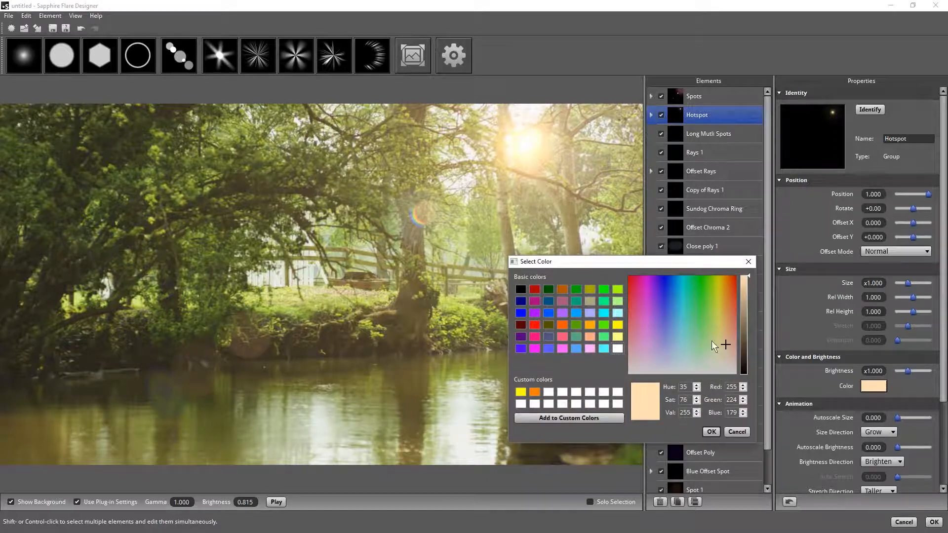
mouse_move(712, 341)
left_mouse_down()
mouse_move(683, 340)
mouse_move(719, 336)
mouse_move(712, 337)
left_mouse_up()
left_click(713, 432)
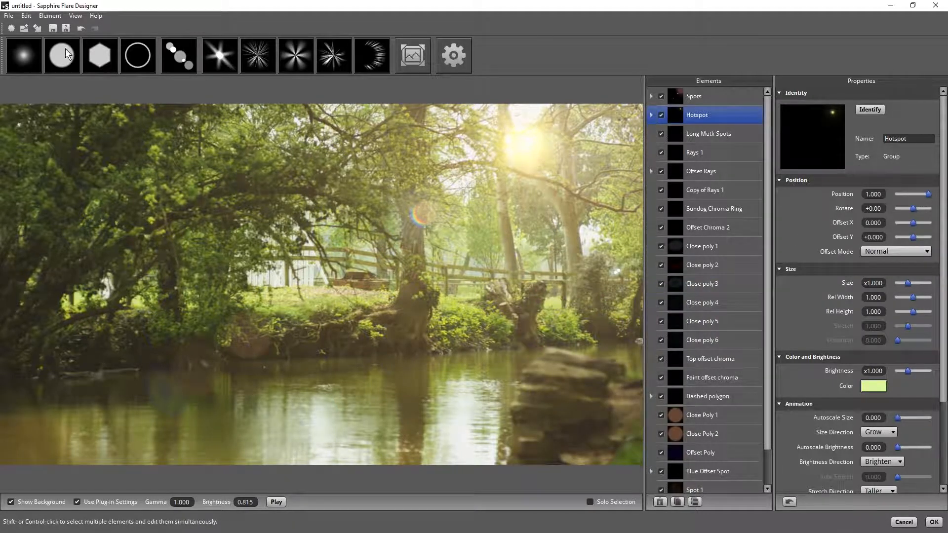
Add a Chroma Ring element to the flare with brightness about 3.368 and position about 0.020.
left_click(374, 64)
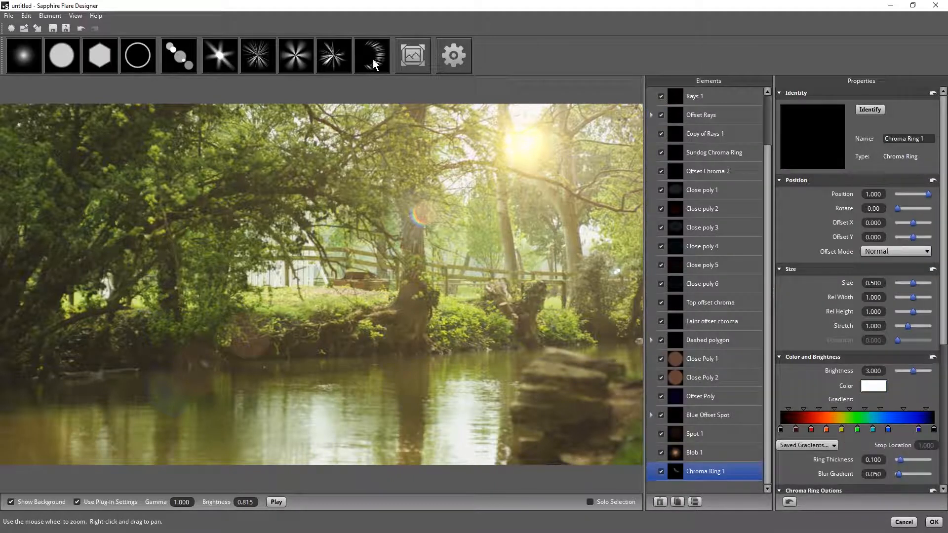
double_click(724, 472)
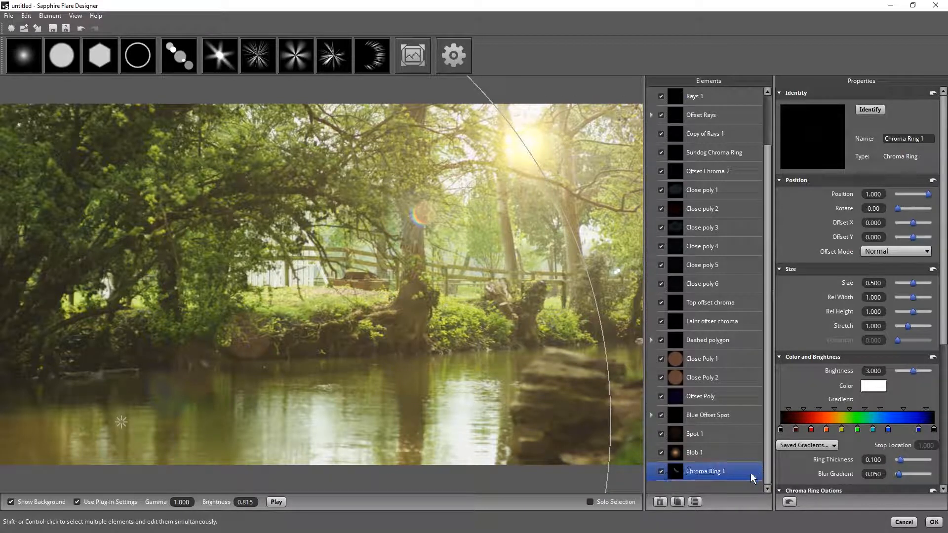
mouse_move(914, 373)
left_mouse_down()
mouse_move(929, 374)
mouse_move(914, 371)
left_mouse_up()
left_click_drag(928, 194, 913, 195)
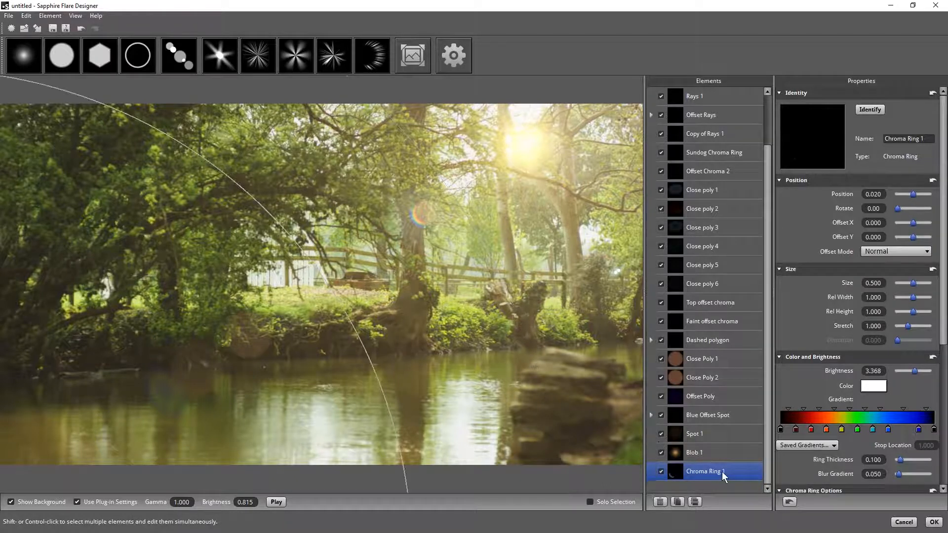
Move the new chroma ring between Rays 1 and Offset Rays, and set its size to about 0.490.
left_click_drag(724, 476, 717, 105)
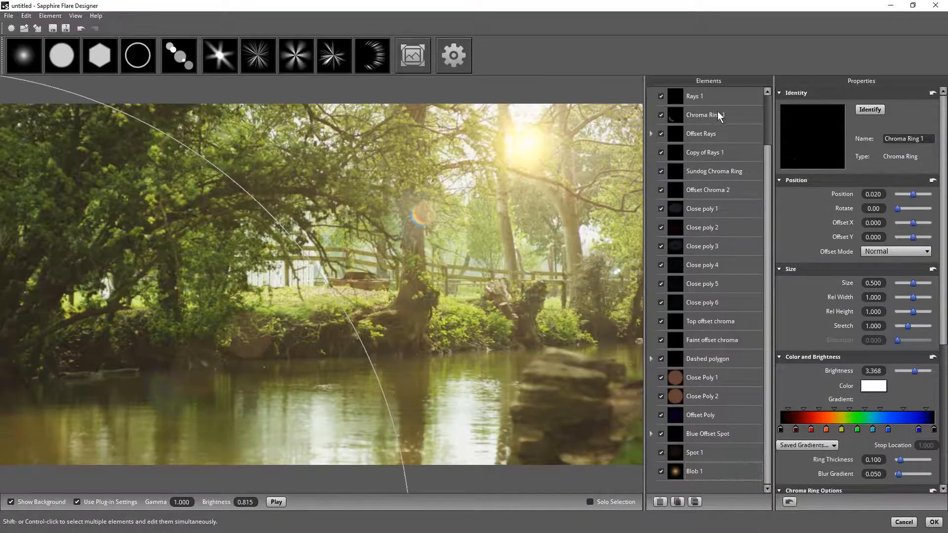
left_click(719, 114)
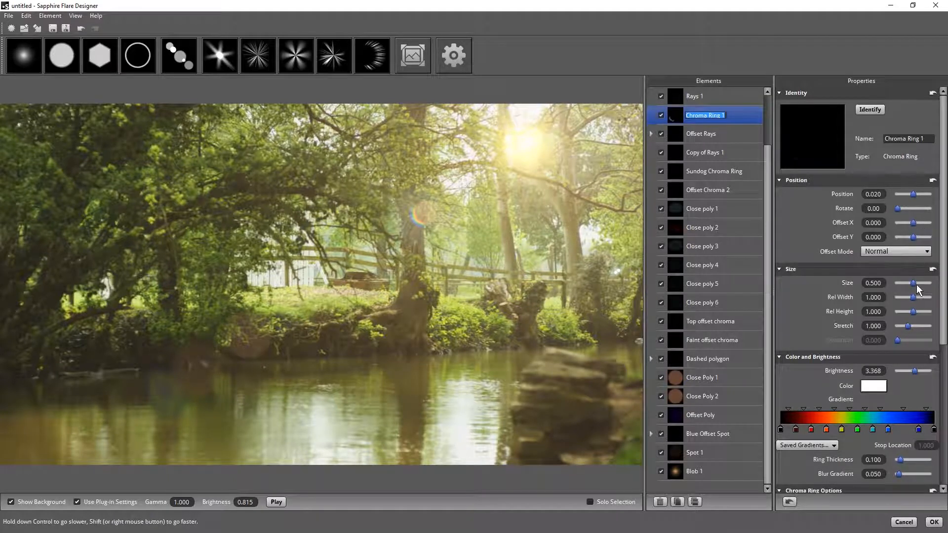
left_click_drag(916, 285, 917, 283)
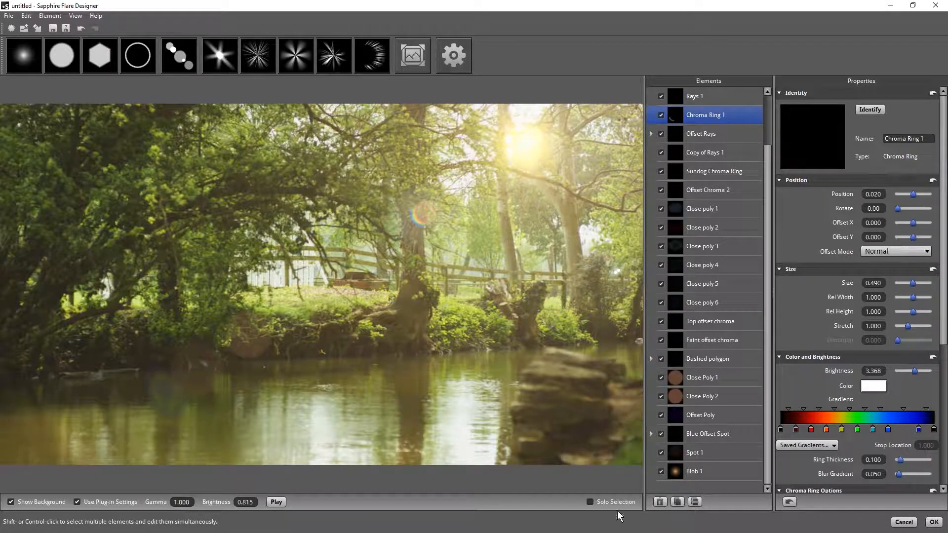
Solo and identify the new chroma ring in the preview, and reduce its size to about 0.125.
left_click(590, 502)
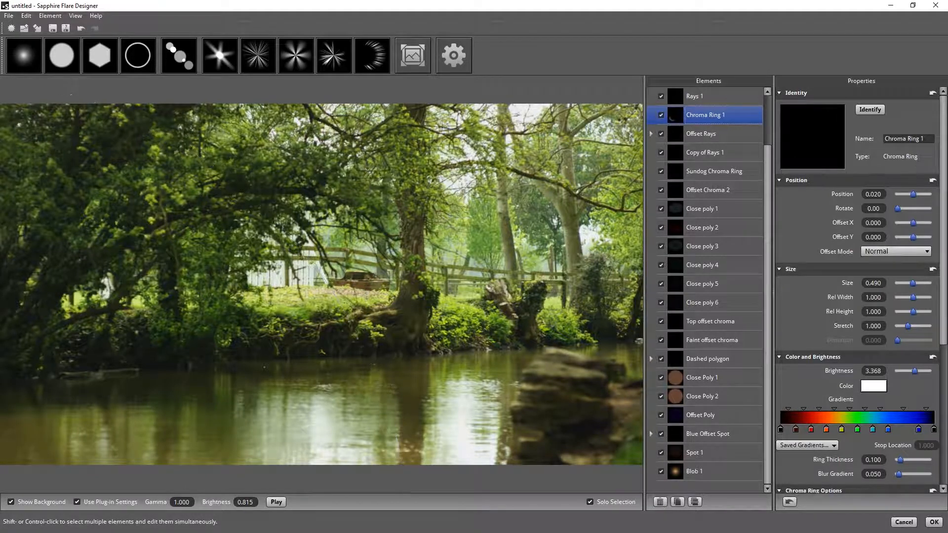
left_click(870, 110)
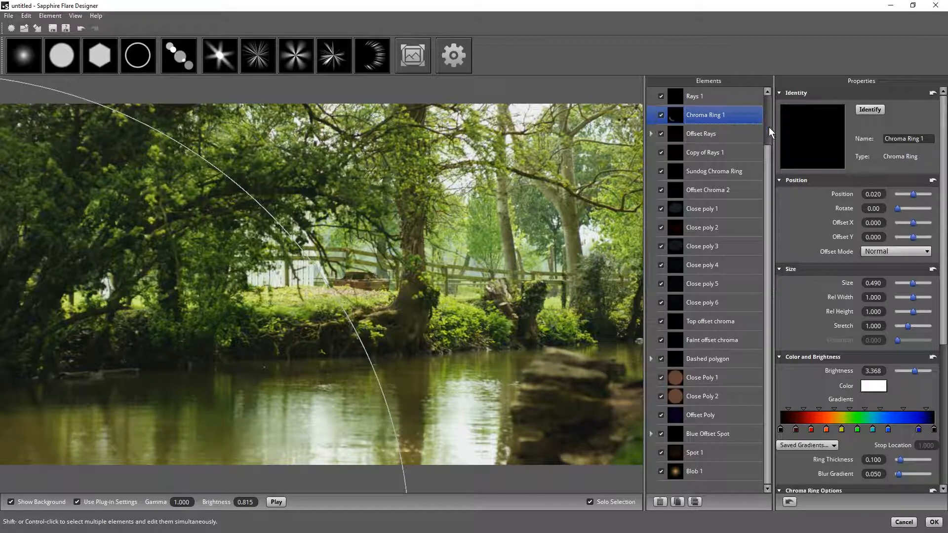
left_click_drag(769, 153, 766, 106)
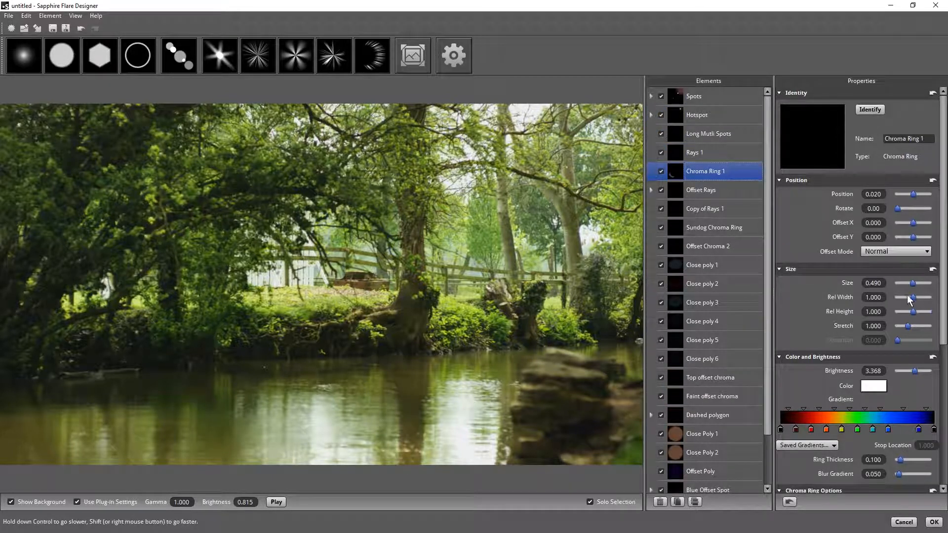
left_click_drag(907, 282, 901, 281)
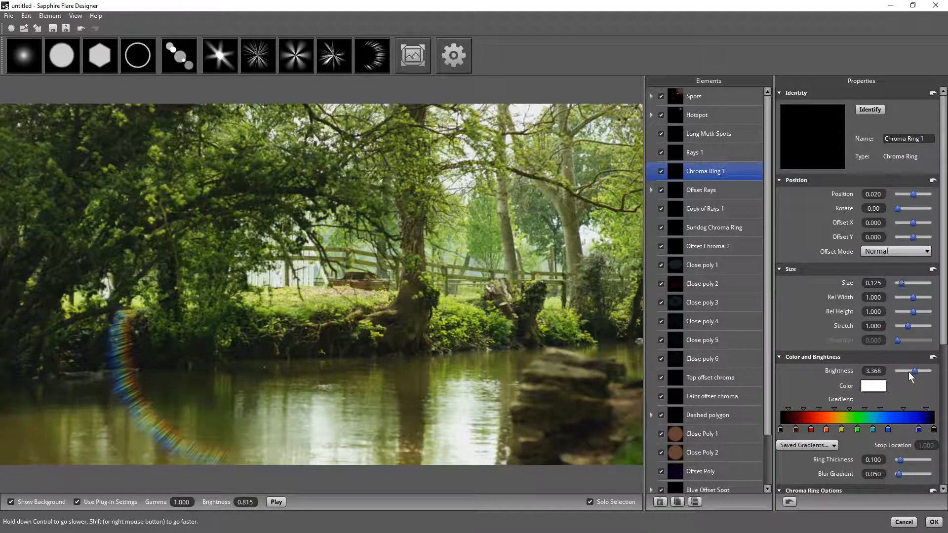
Reduce the new chroma ring's brightness to about 2.528, turn off its solo view, and accept the flare design.
mouse_move(909, 371)
left_mouse_down()
mouse_move(924, 368)
mouse_move(913, 369)
left_mouse_up()
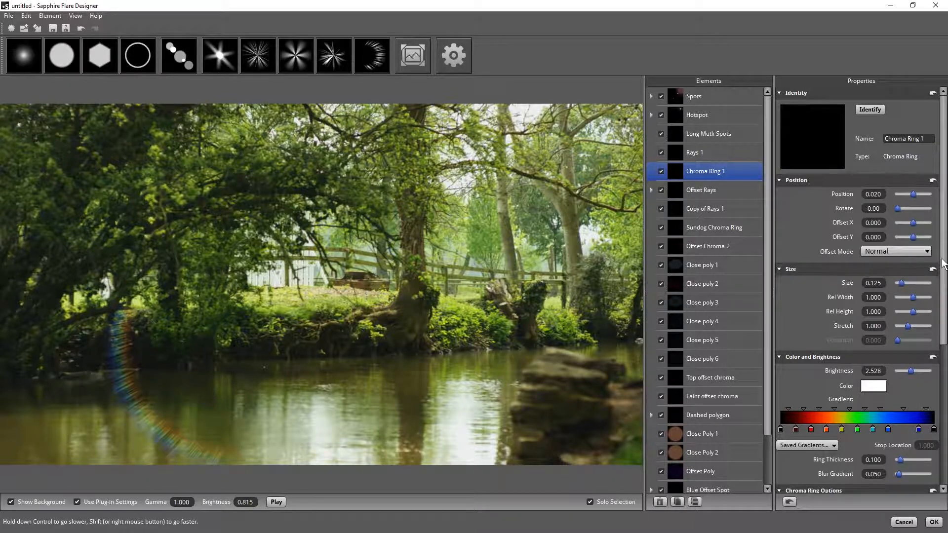
left_click_drag(944, 265, 924, 379)
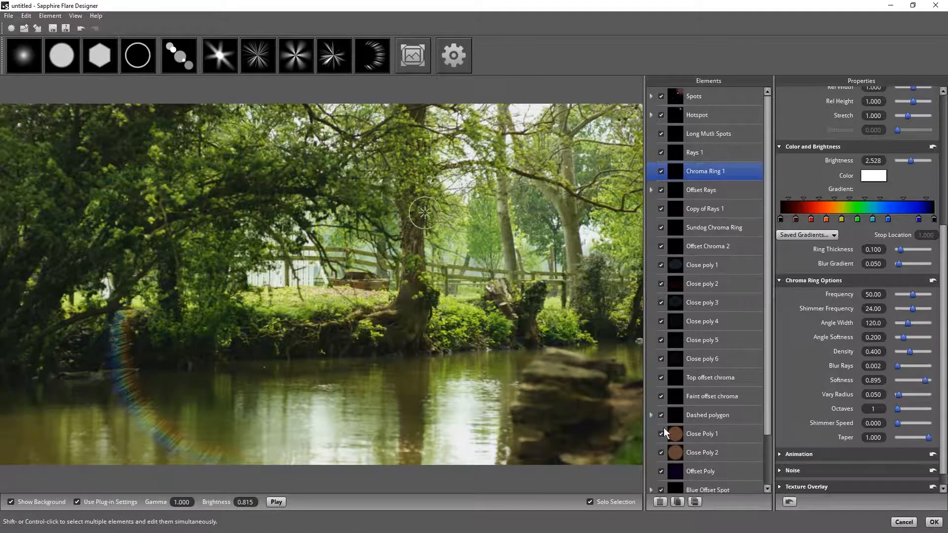
left_click(590, 502)
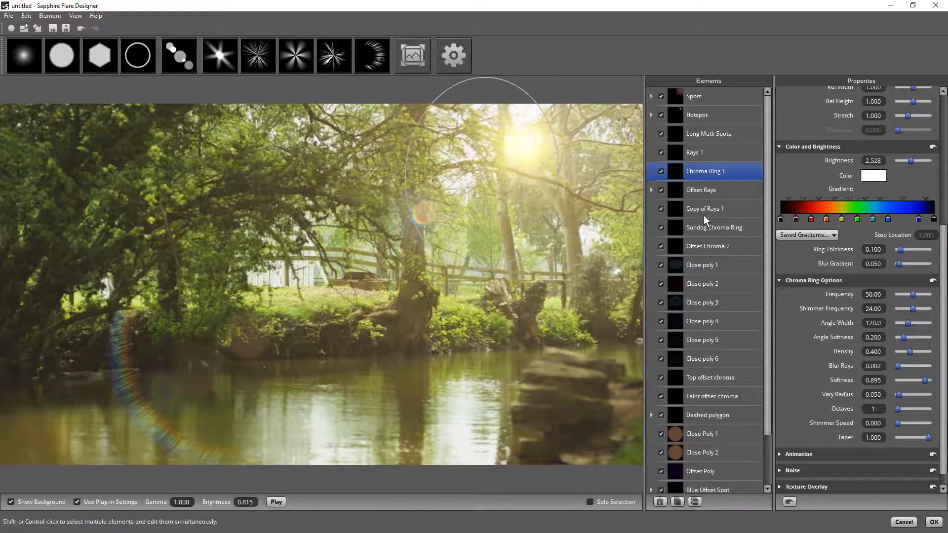
left_click(590, 502)
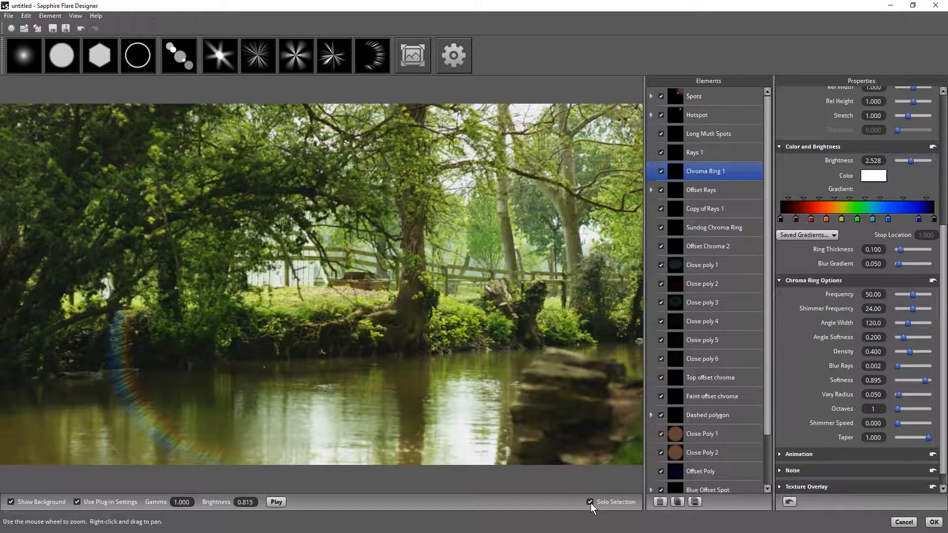
left_click(590, 502)
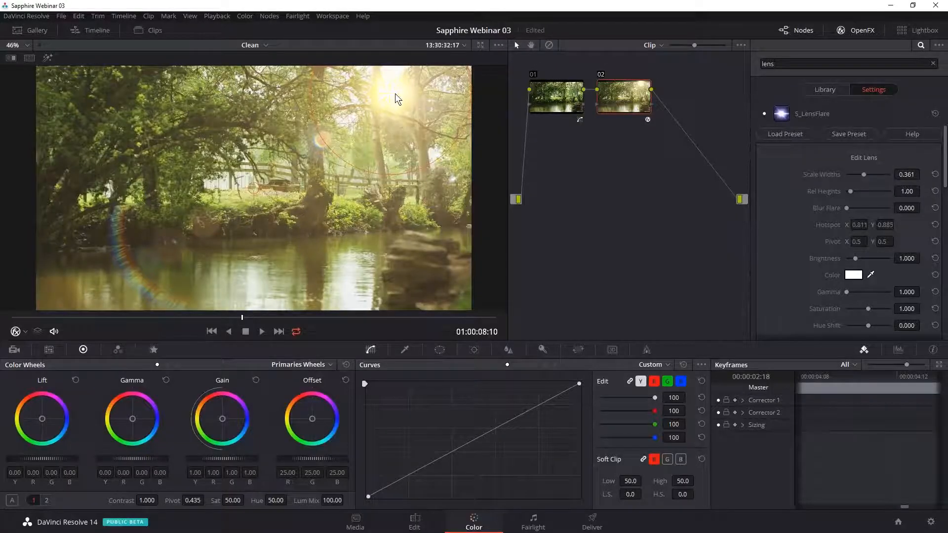
Move the lens flare's hotspot to about X 0.804, Y 0.907 and save the project.
mouse_move(385, 96)
left_mouse_down()
mouse_move(368, 89)
mouse_move(197, 96)
mouse_move(124, 111)
mouse_move(166, 171)
mouse_move(395, 85)
mouse_move(388, 97)
left_mouse_up()
key("ctrl+s")
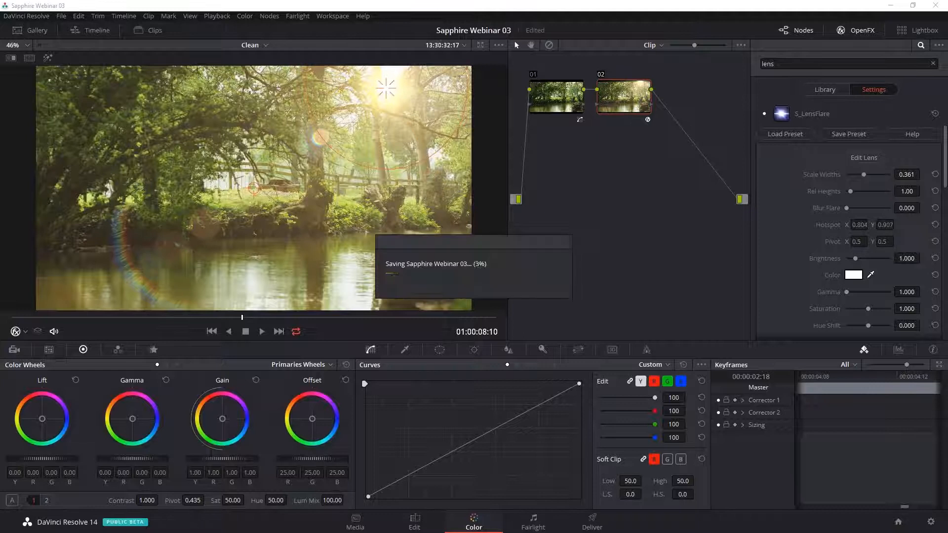
Play and scrub through the river clip to review the finished lens flare.
left_click(261, 332)
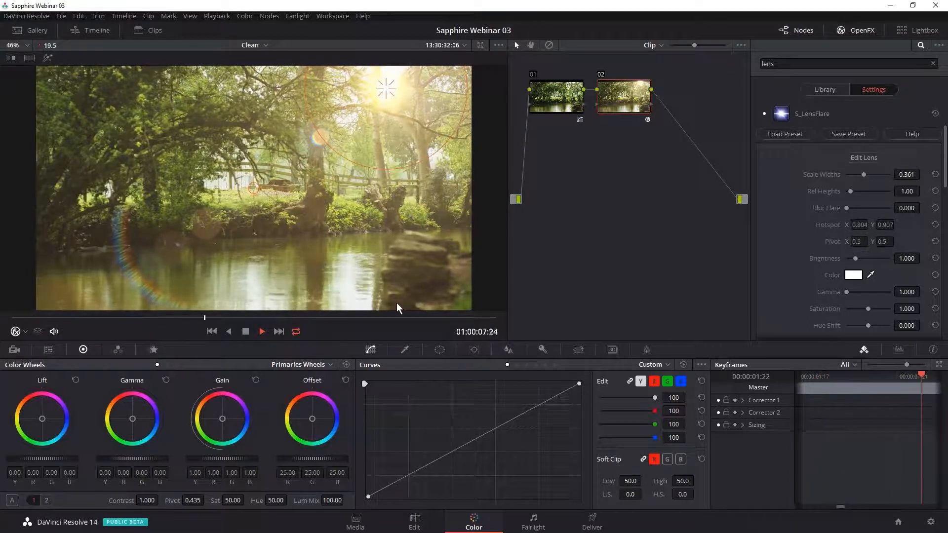
key("space")
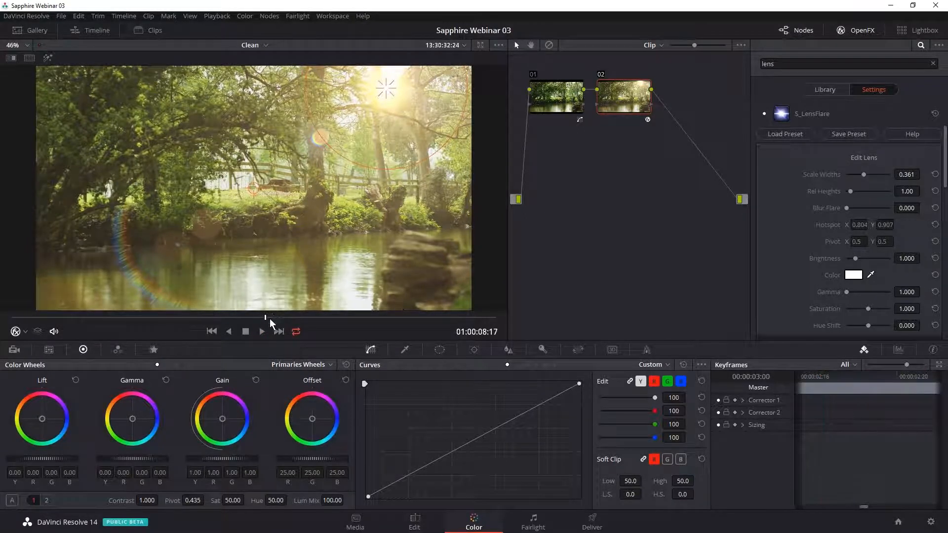
left_click_drag(269, 321, 385, 319)
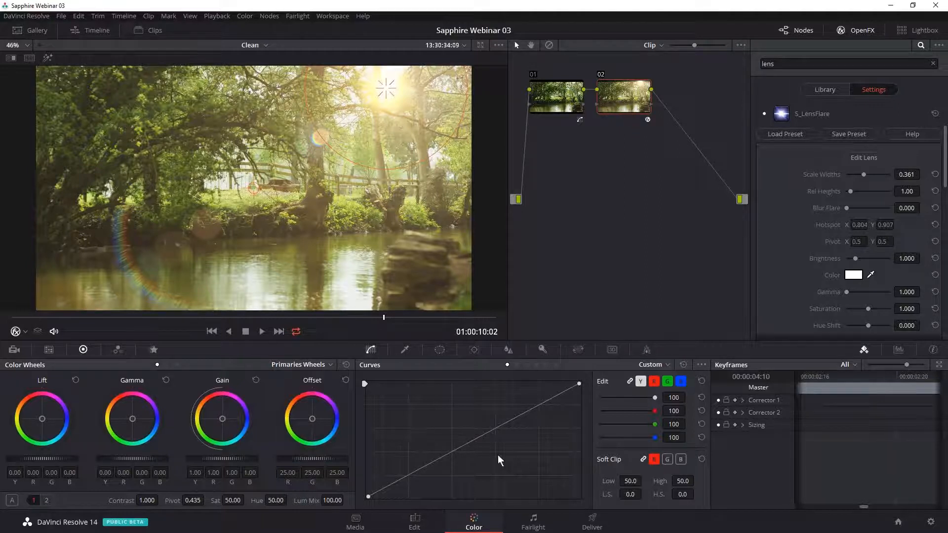
left_click_drag(382, 319, 66, 320)
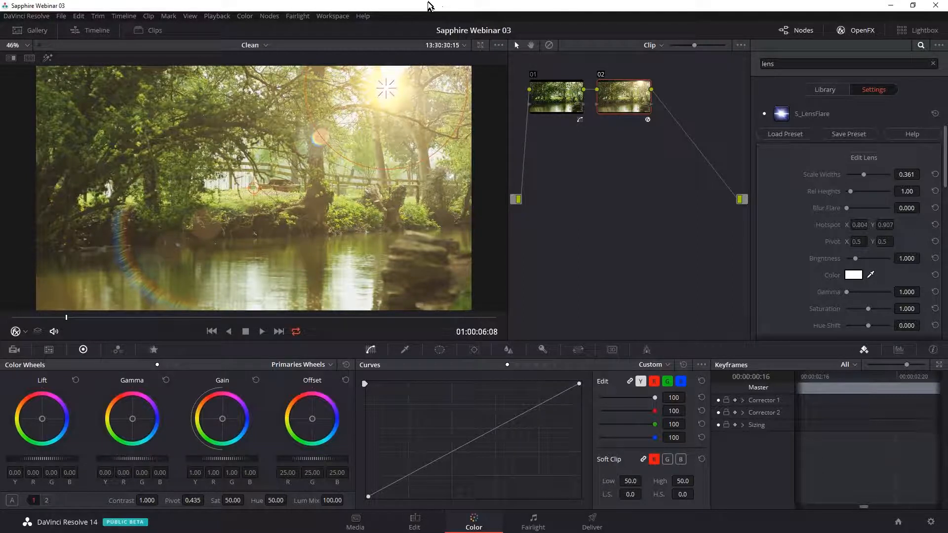
Switch to the Edit page, replace the Media Pool with the Effects Library, and widen its category list.
left_click(417, 523)
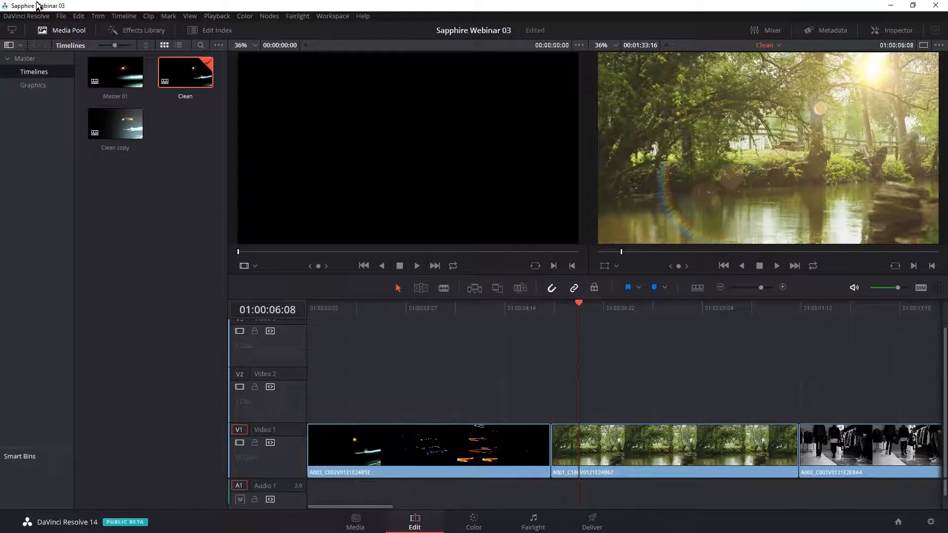
left_click(69, 30)
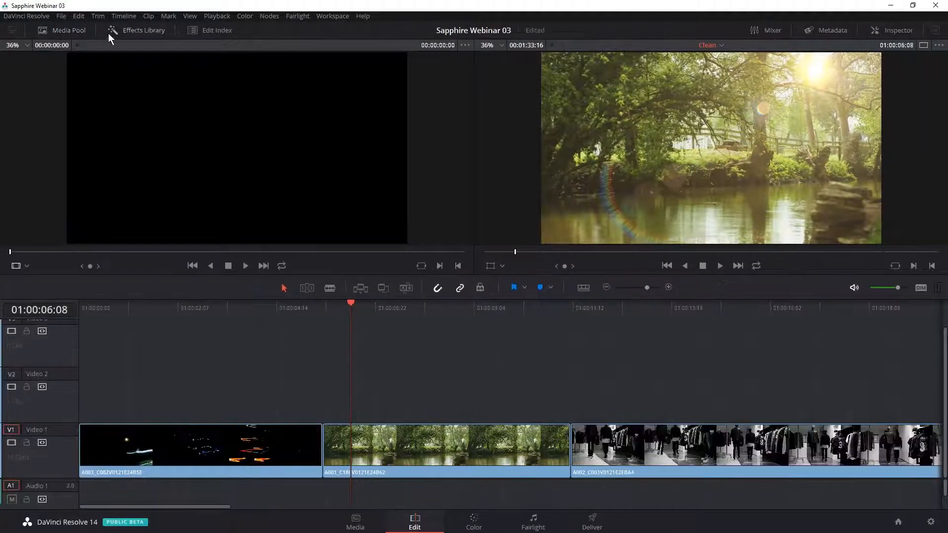
left_click(155, 31)
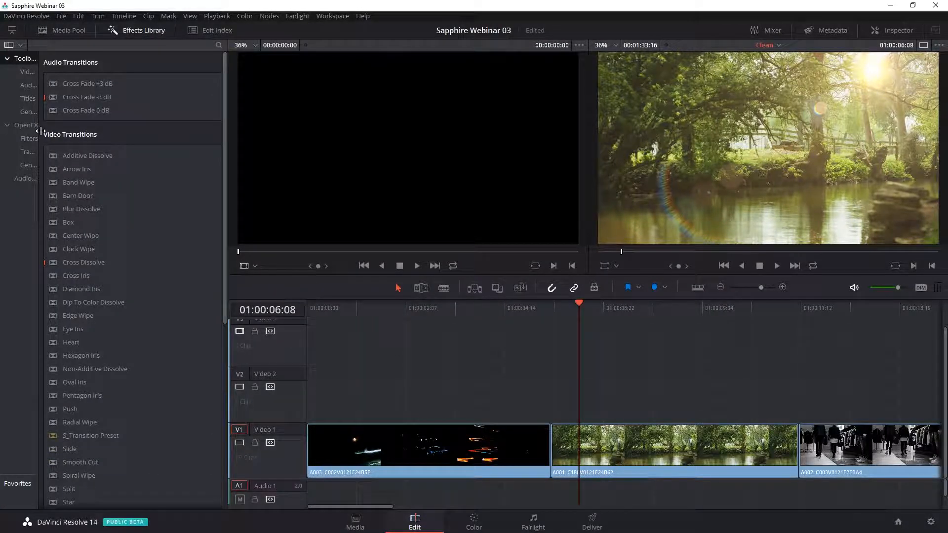
left_click_drag(41, 131, 126, 134)
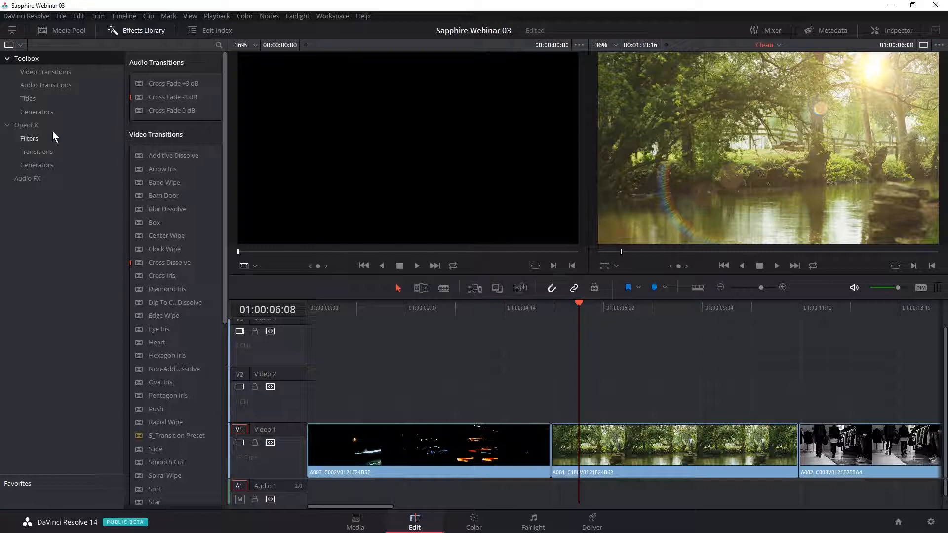
Browse the OpenFX filters, transitions and generators, ending on the filters.
left_click(36, 125)
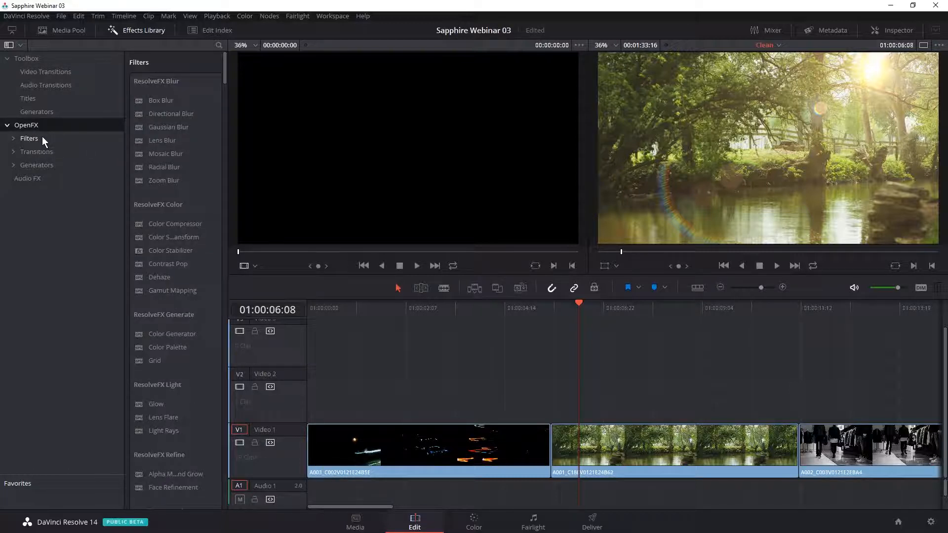
left_click(43, 138)
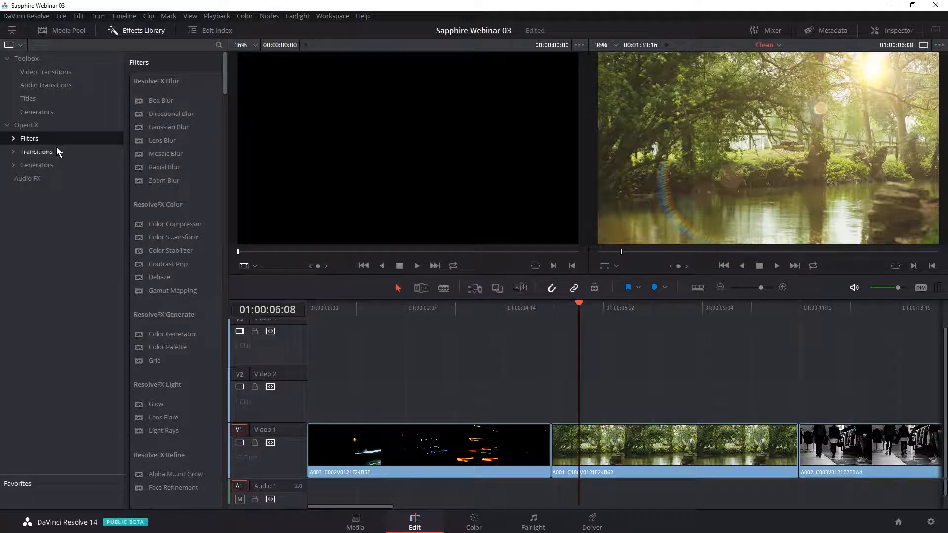
left_click(44, 152)
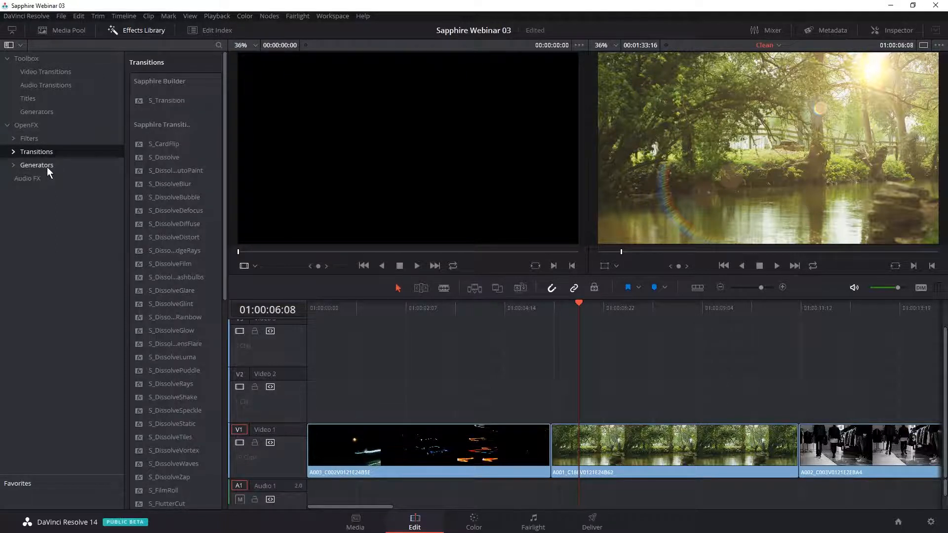
left_click(46, 165)
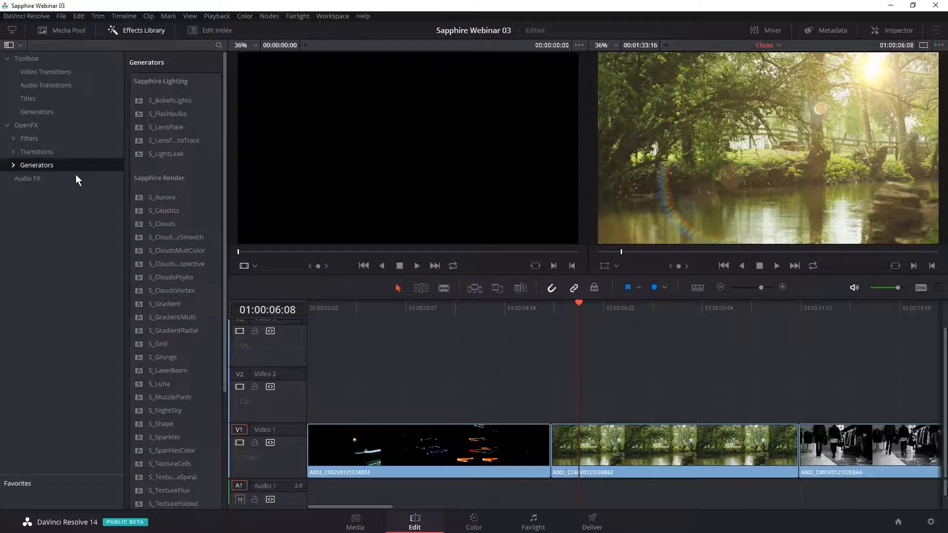
left_click(34, 139)
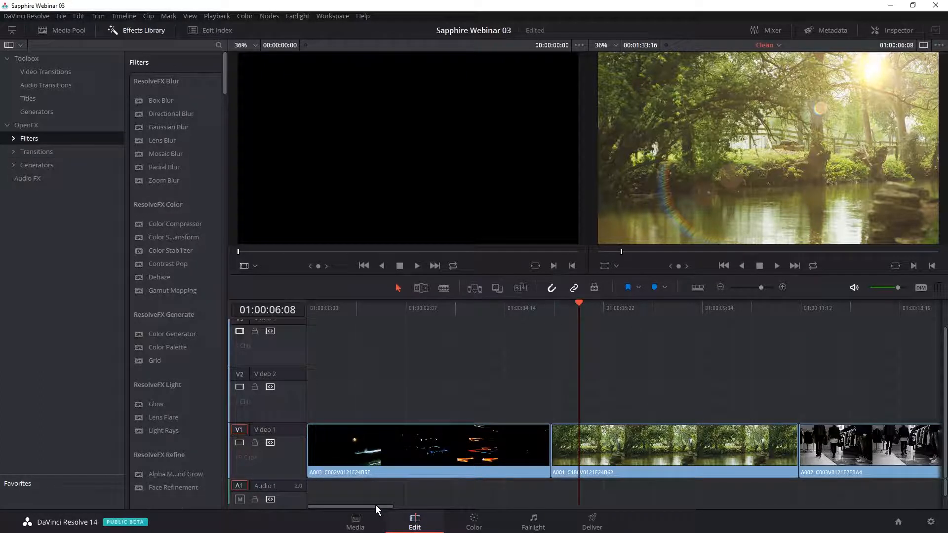
Show the river clip's properties in the Inspector and place the playhead at 01:00:08:14 within the clip.
left_click_drag(377, 506, 398, 507)
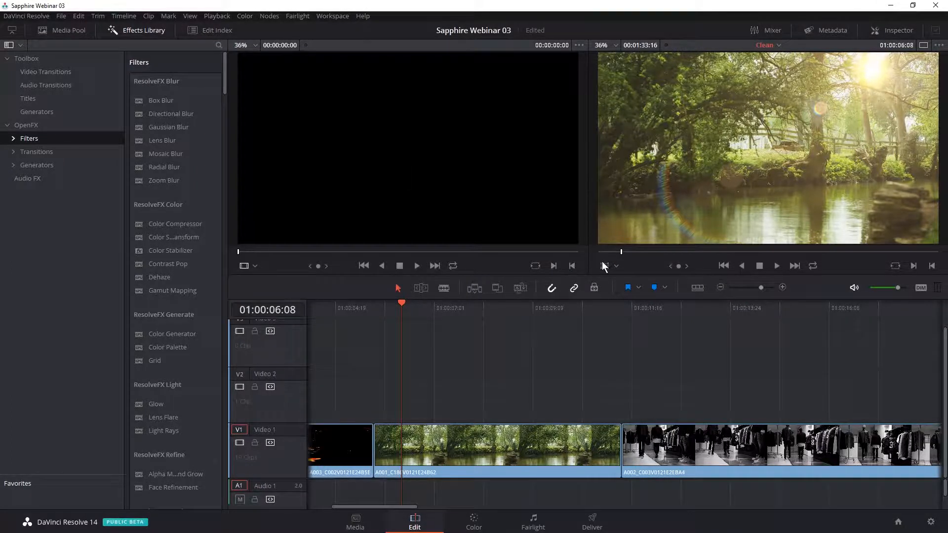
left_click(886, 33)
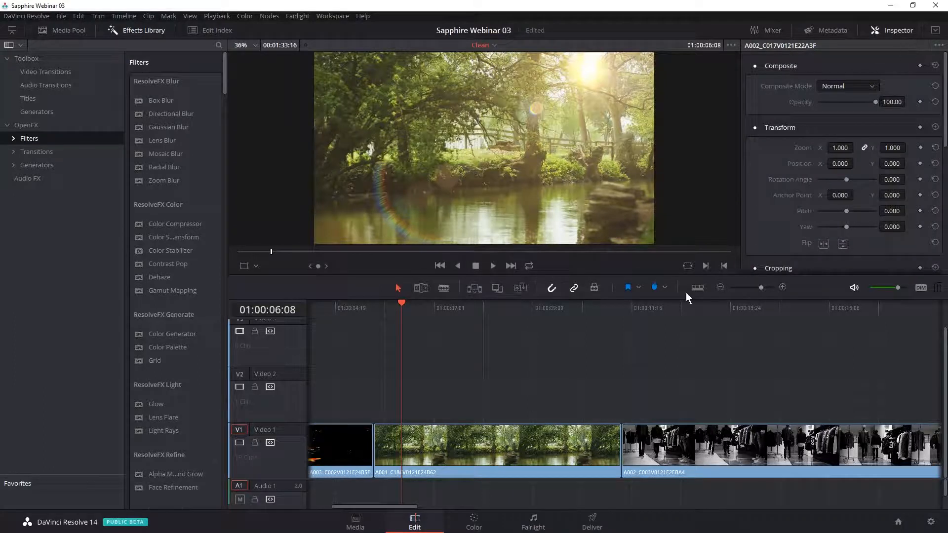
left_click(496, 459)
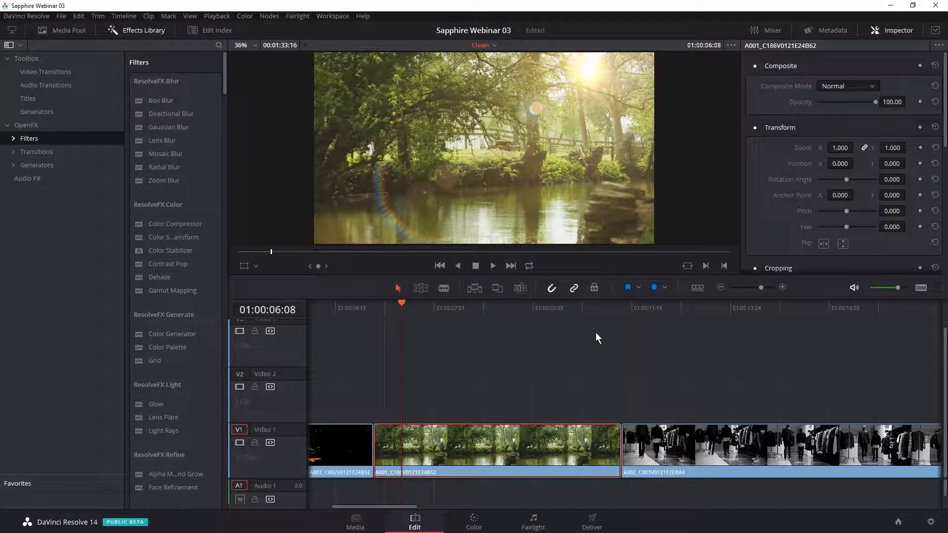
left_click_drag(446, 306, 497, 307)
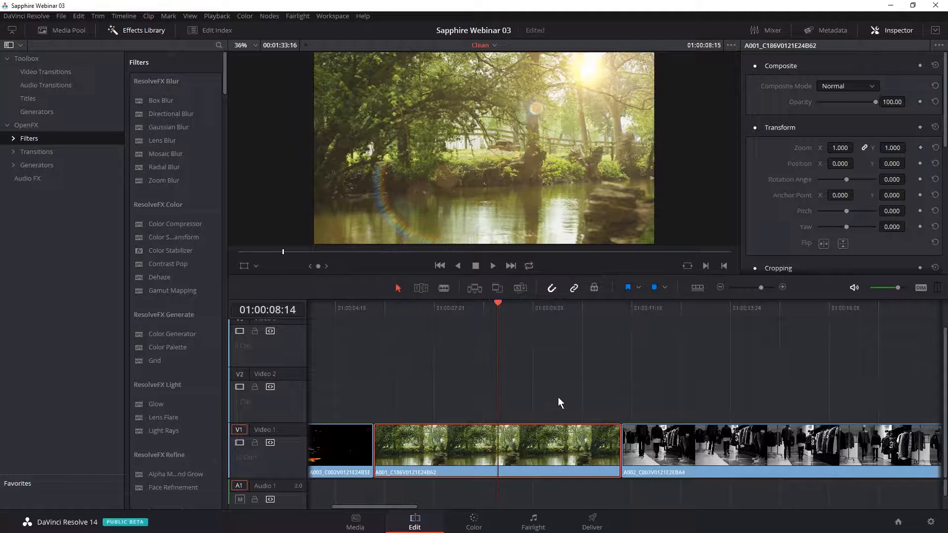
left_click(558, 397)
left_click(558, 452)
scroll(843, 149, "down", 6)
scroll(841, 60, "up", 6)
Place the playhead at 01:00:00:23 and apply the S_LensFlare filter from Sapphire Lighting to the first timeline clip.
left_click_drag(595, 310, 422, 338)
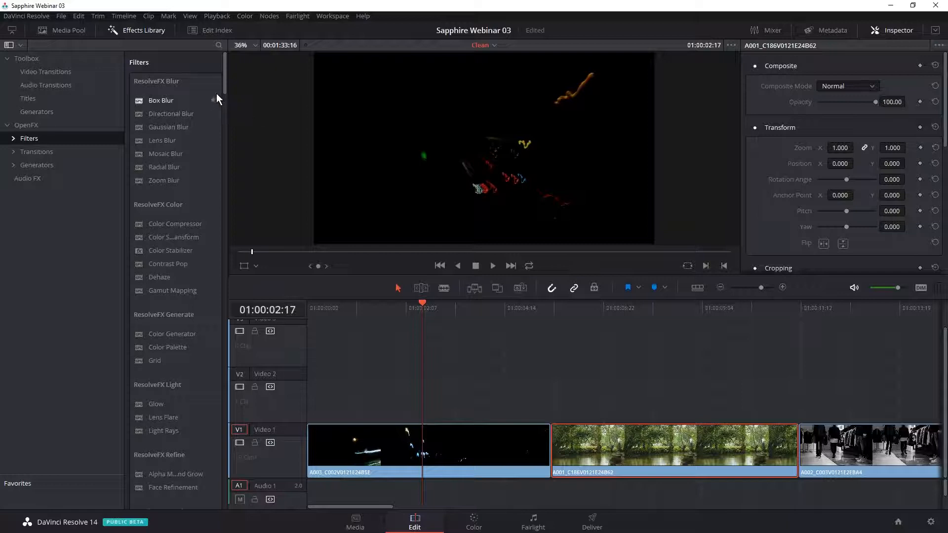
left_click_drag(223, 88, 203, 248)
left_click(392, 308)
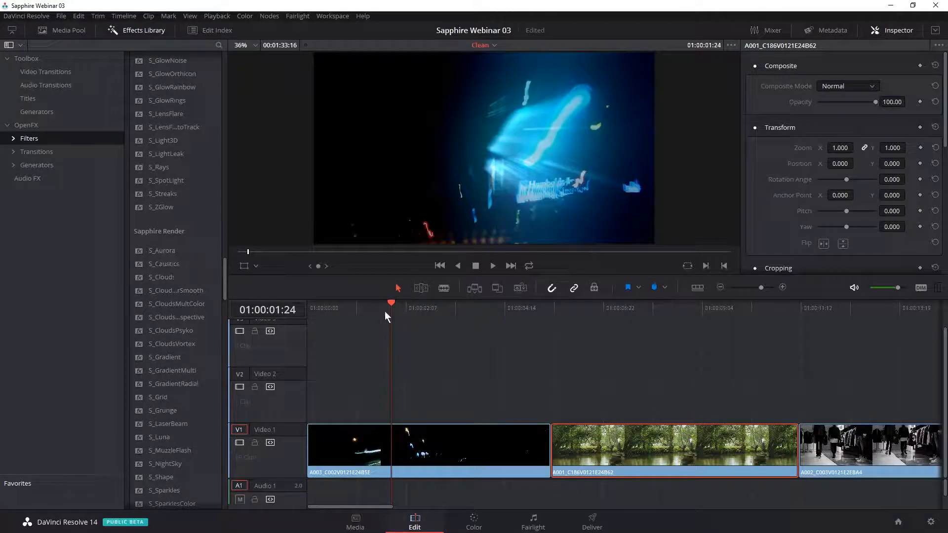
left_click_drag(384, 311, 347, 306)
left_click_drag(224, 274, 223, 257)
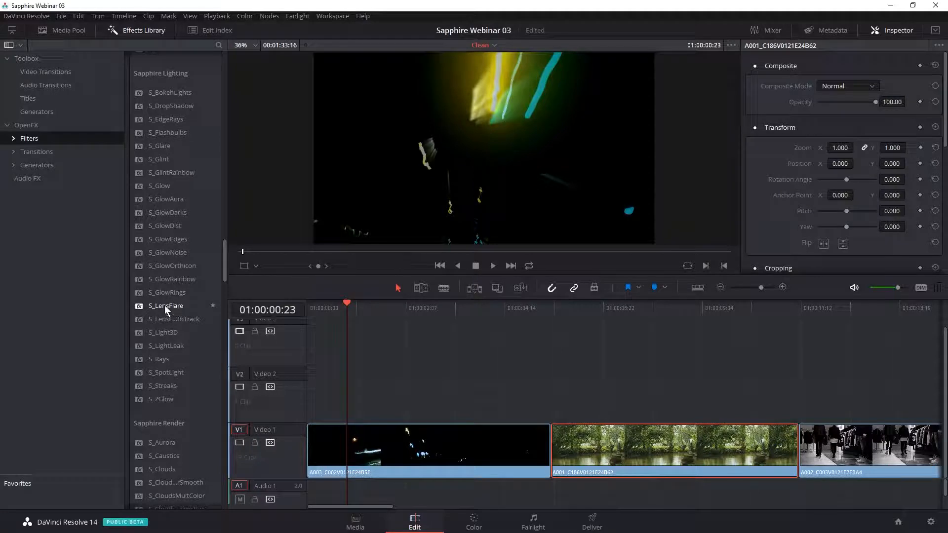
left_click_drag(164, 305, 469, 447)
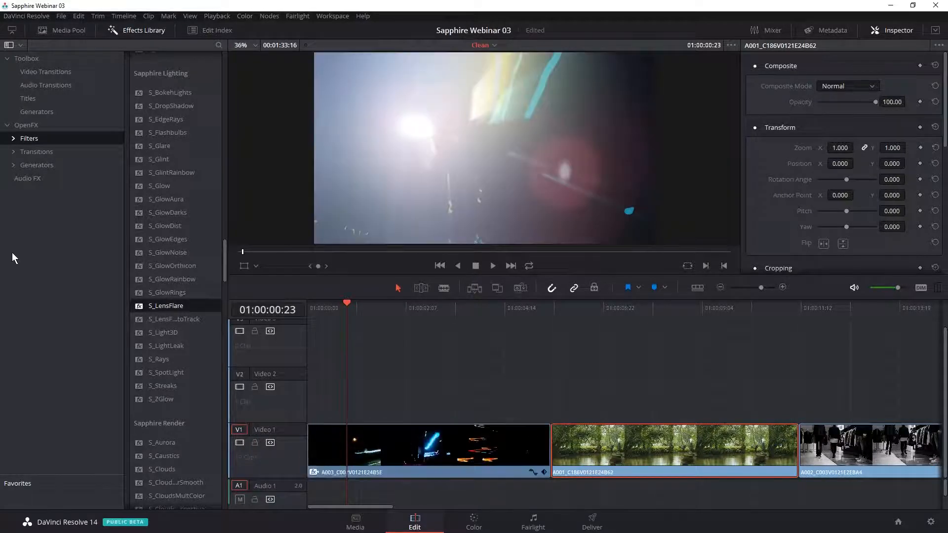
Select the first clip and examine its video properties and S_LensFlare settings in the Inspector.
left_click(424, 398)
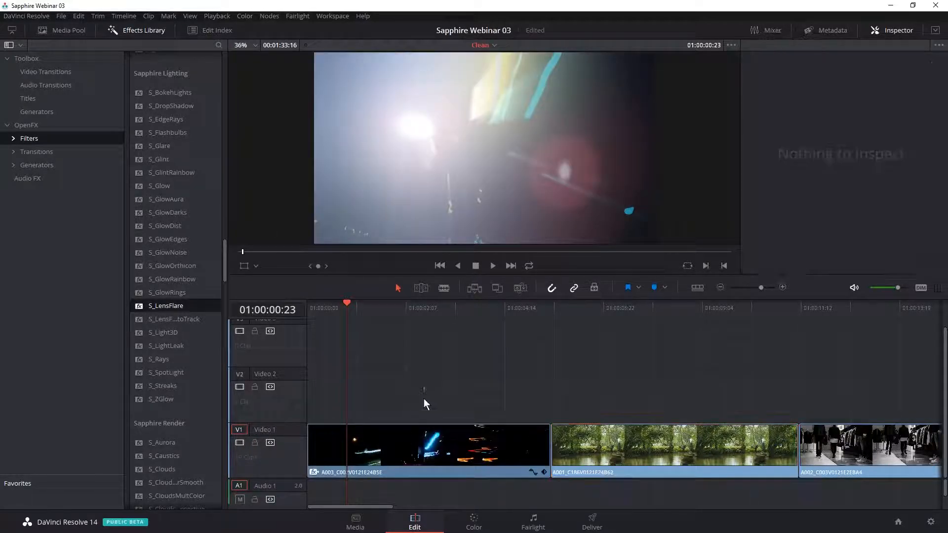
left_click(400, 446)
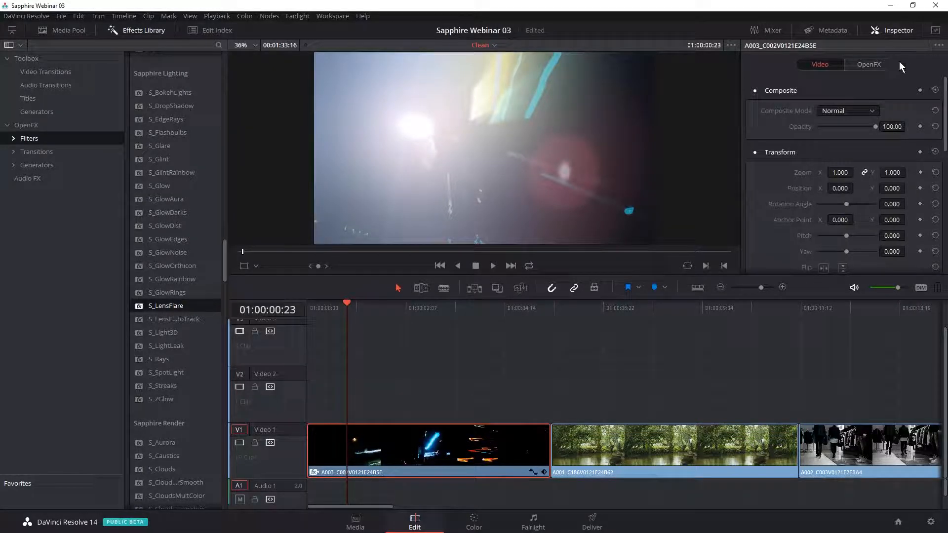
left_click(874, 65)
left_click(832, 63)
left_click(866, 66)
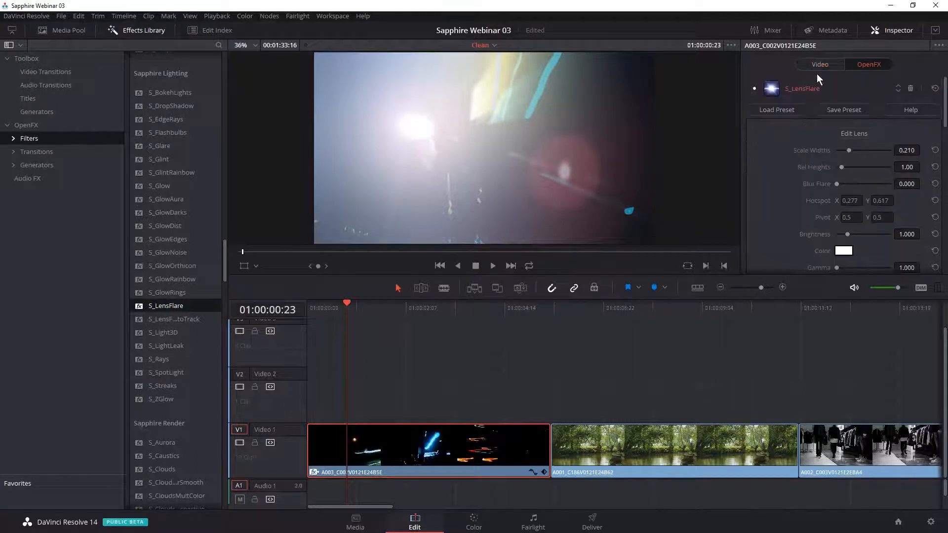
scroll(824, 75, "down", 1)
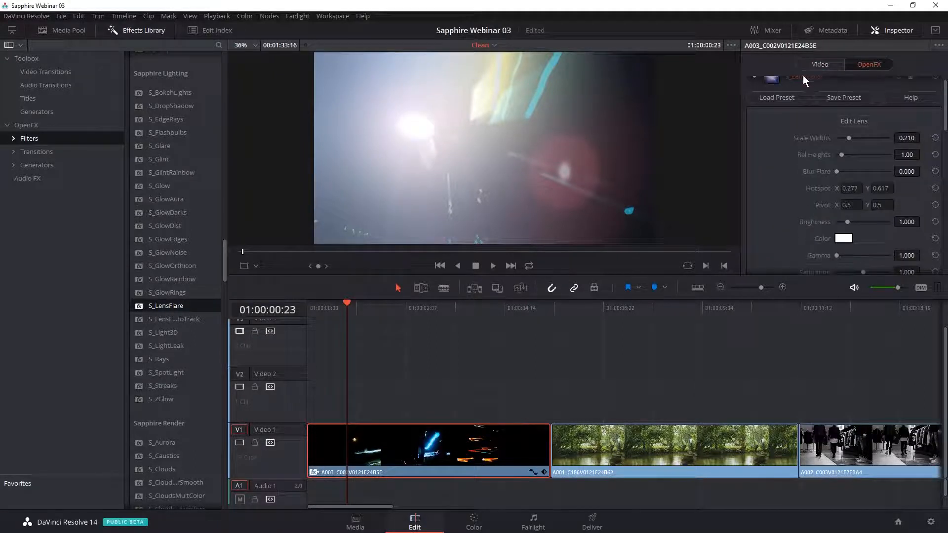
left_click(843, 70)
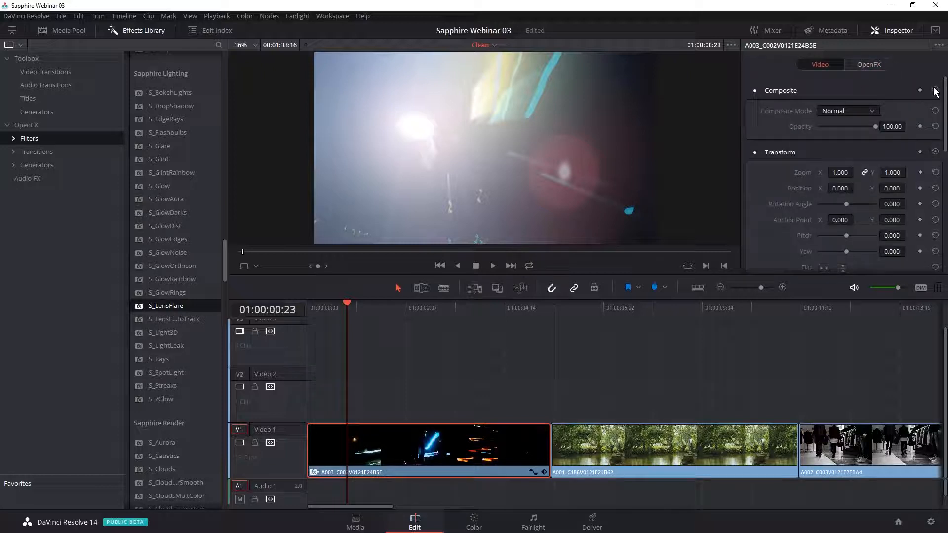
Remove the S_LensFlare effect from the first timeline clip.
left_click(865, 63)
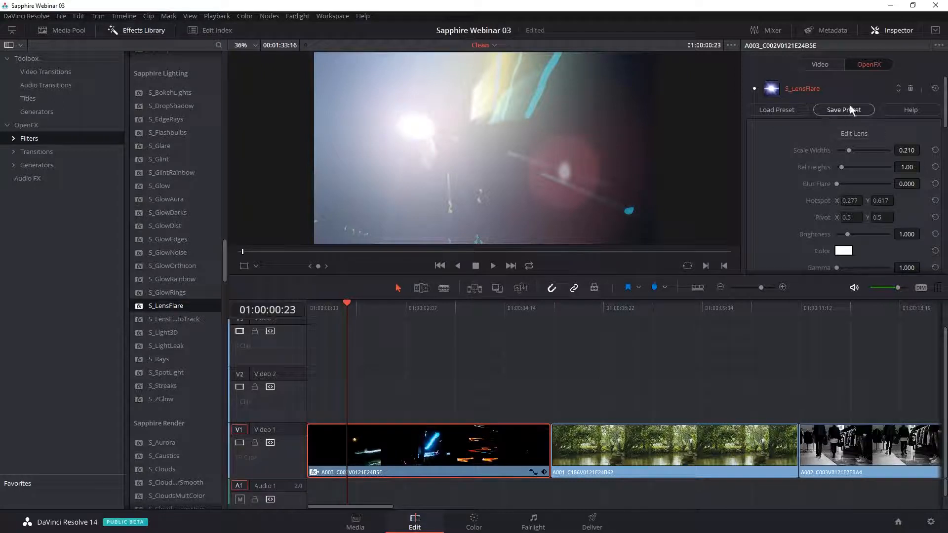
left_click(910, 88)
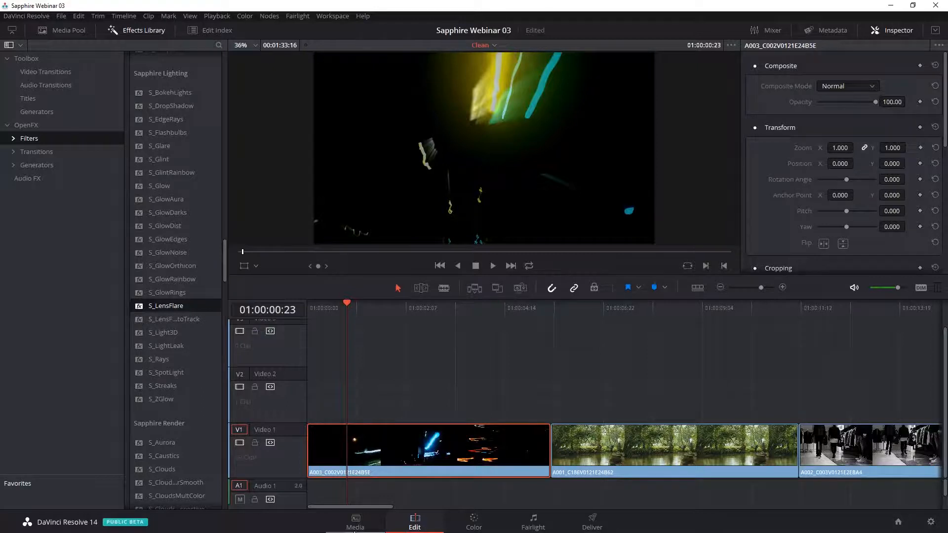
left_click_drag(360, 508, 410, 514)
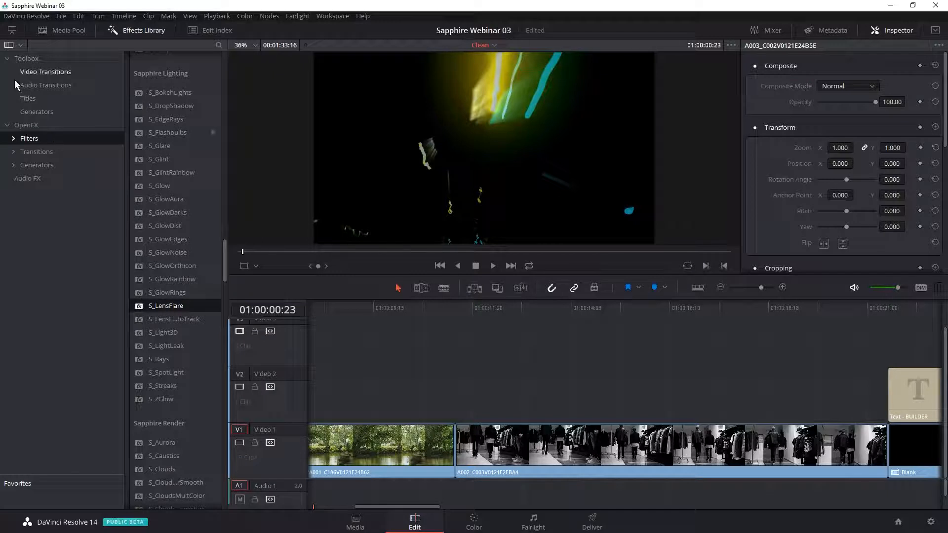
Show the OpenFX generators in the Effects Library and widen the list to fit the full effect names.
left_click(46, 163)
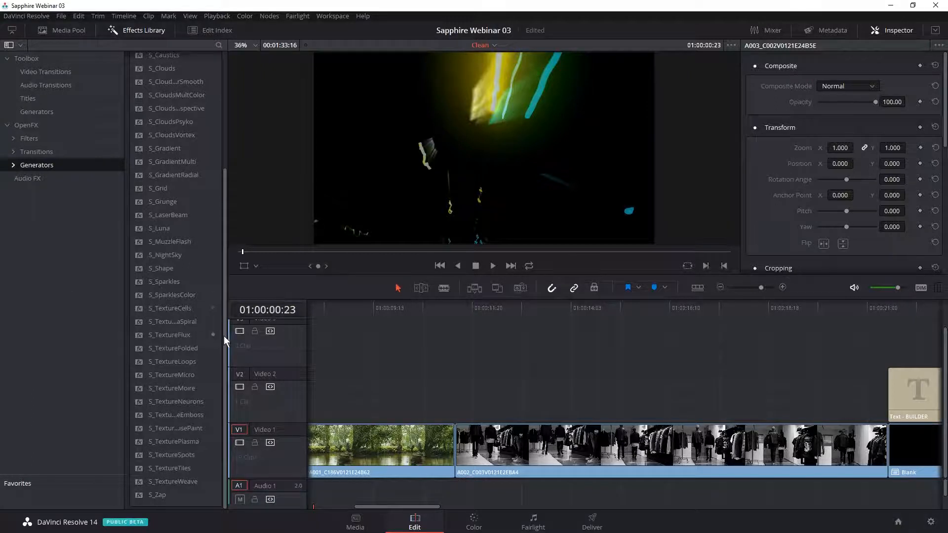
left_click_drag(226, 337, 226, 209)
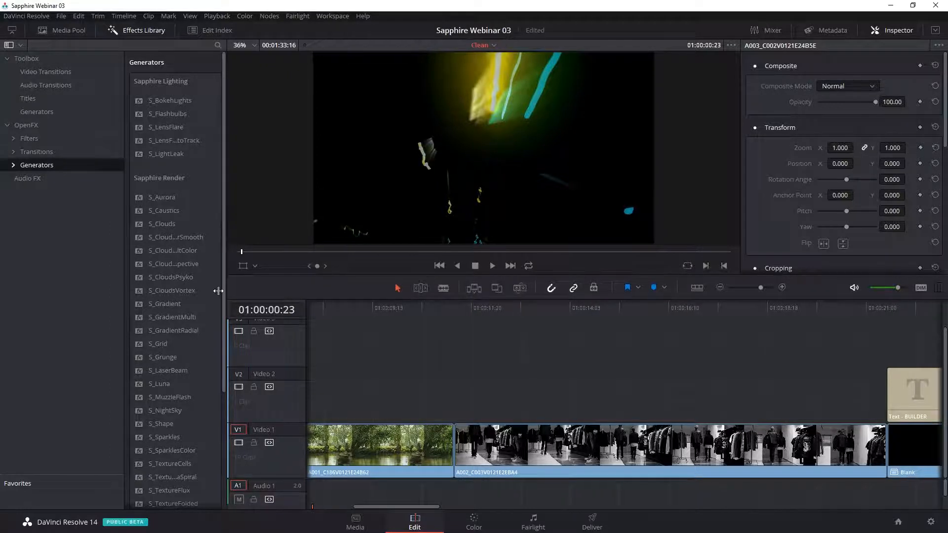
left_click_drag(223, 293, 250, 292)
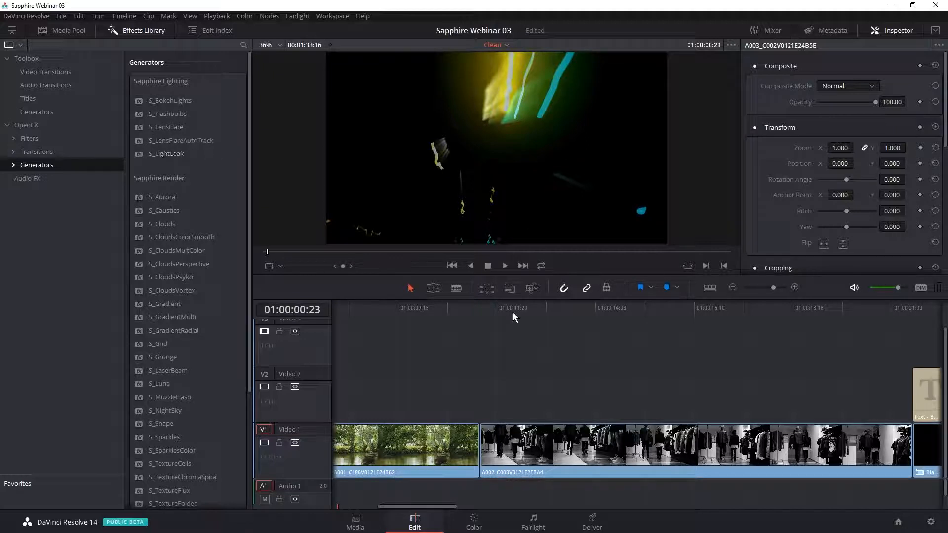
Place the Sapphire Lighting S_LightLeak generator on Video 2, aligned with the start of the black-and-white clothing store clip.
left_click_drag(490, 306, 499, 307)
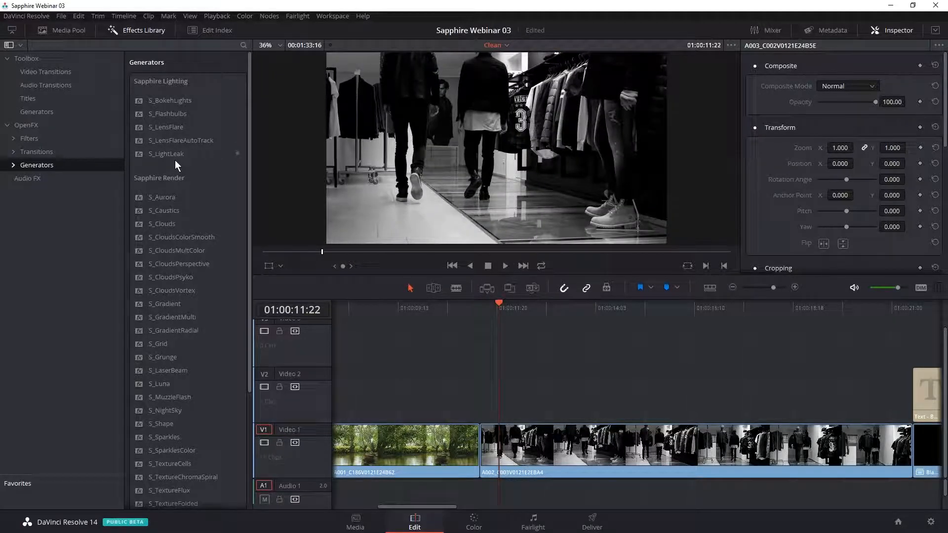
left_click_drag(161, 157, 478, 410)
key("Down")
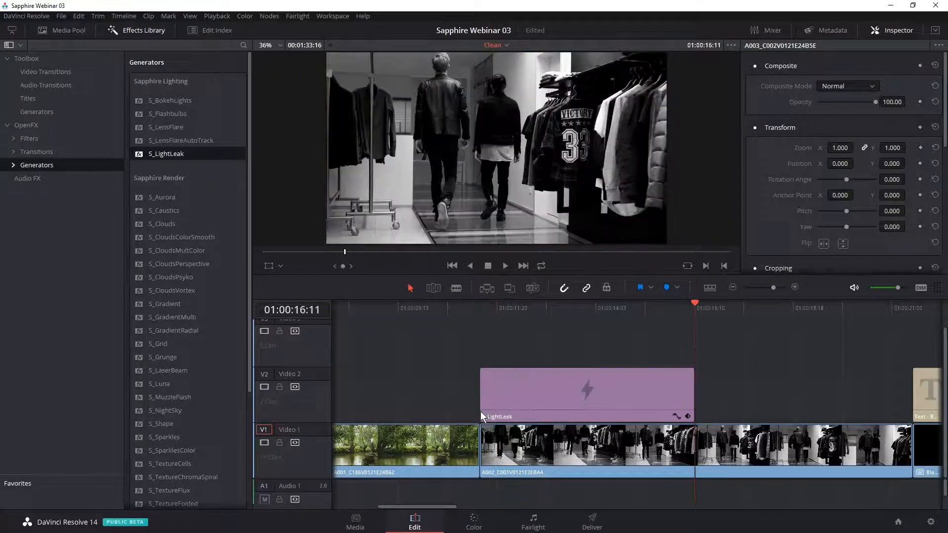
Extend the S_LightLeak generator to end with the clothing store clip below it and play back the result.
left_click_drag(695, 395, 923, 395)
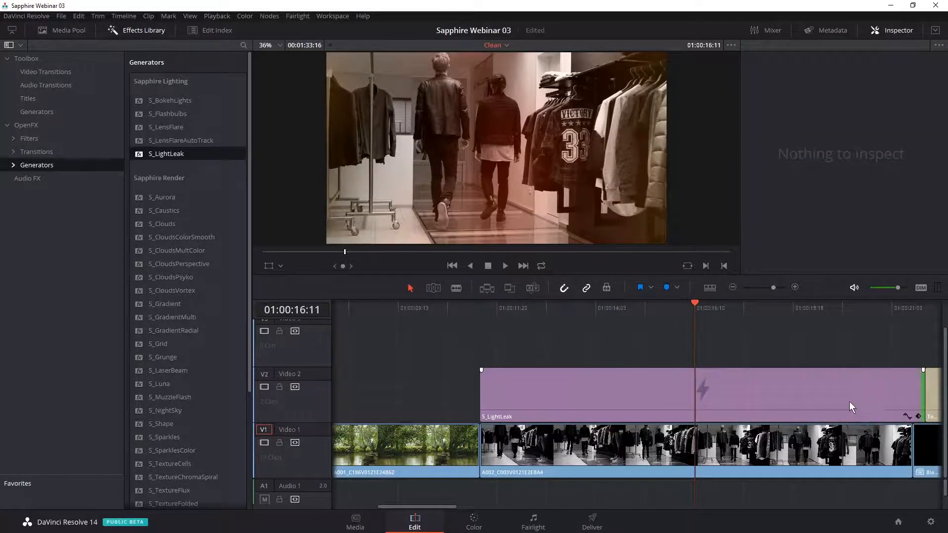
key("ctrl+z")
left_click_drag(692, 399, 912, 395)
left_click_drag(544, 309, 508, 316)
key("space")
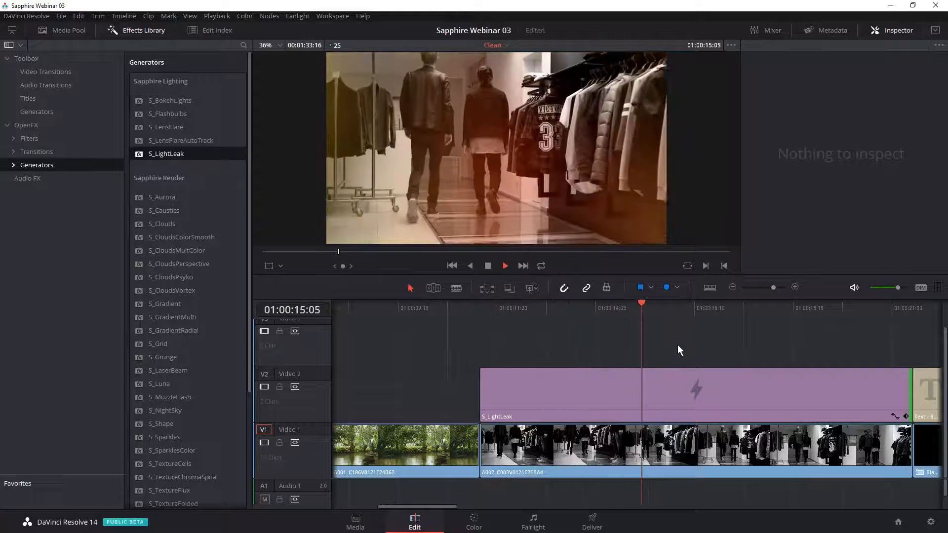
key("space")
Name the S_LightLeak generator Leaks.
left_click_drag(682, 344, 609, 395)
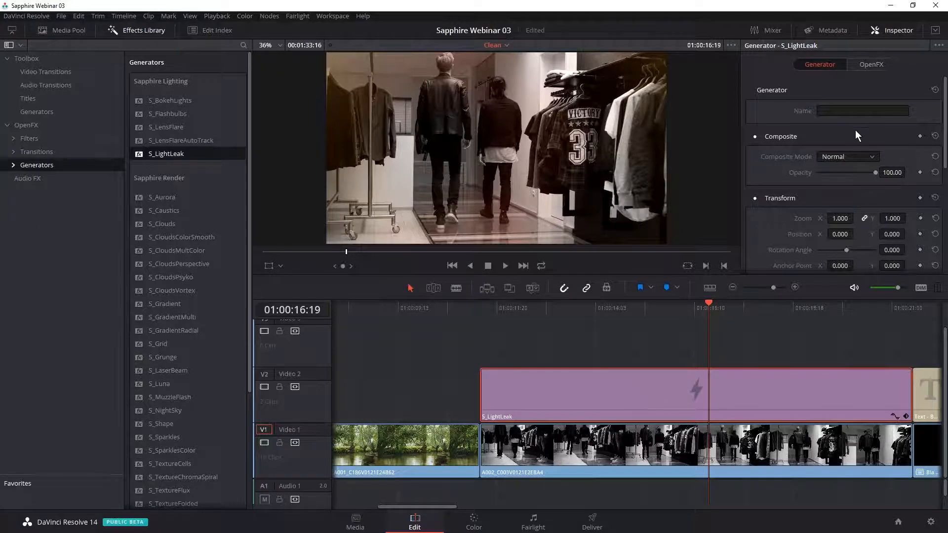
left_click(832, 111)
type("Leaks")
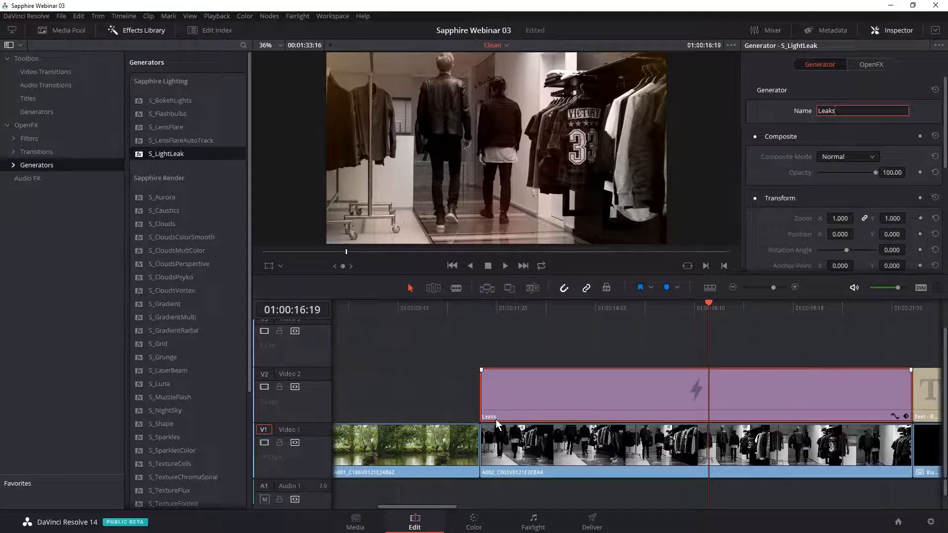
Set the Leaks generator's composite mode to Screen and check the blend with the playhead at 01:00:18:11.
left_click(833, 157)
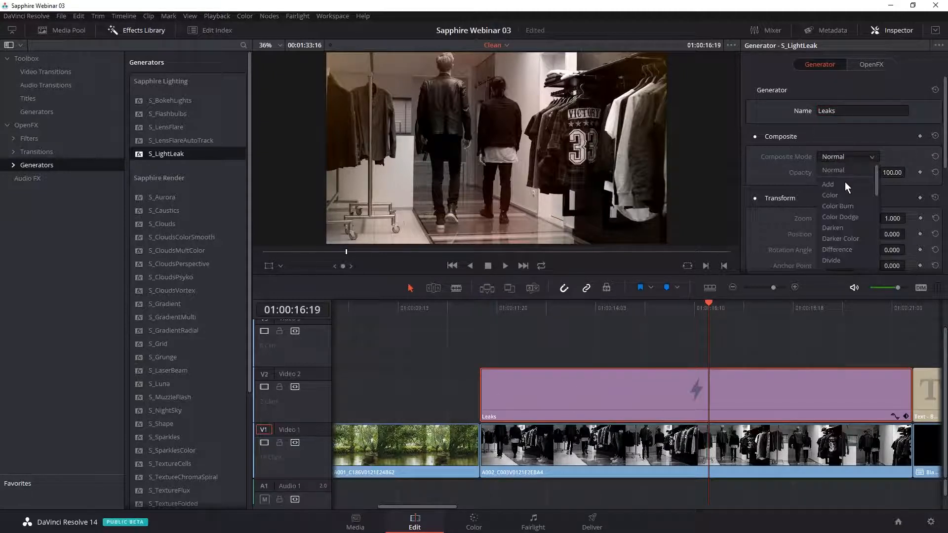
left_click_drag(879, 181, 872, 248)
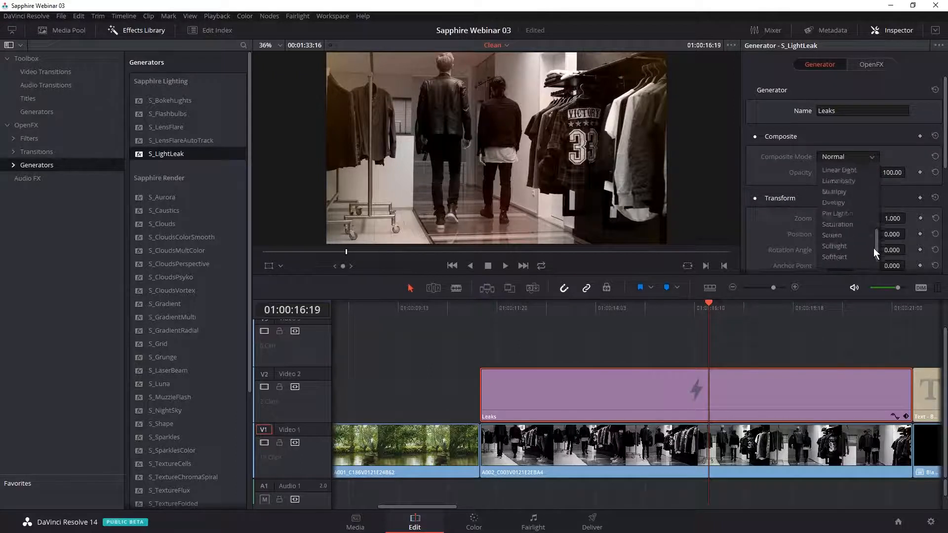
left_click(840, 235)
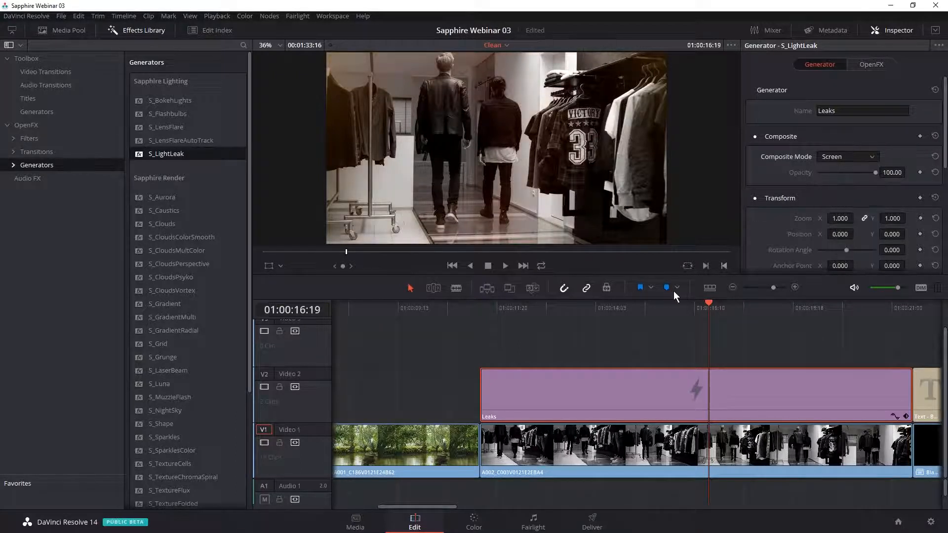
left_click_drag(669, 305, 780, 310)
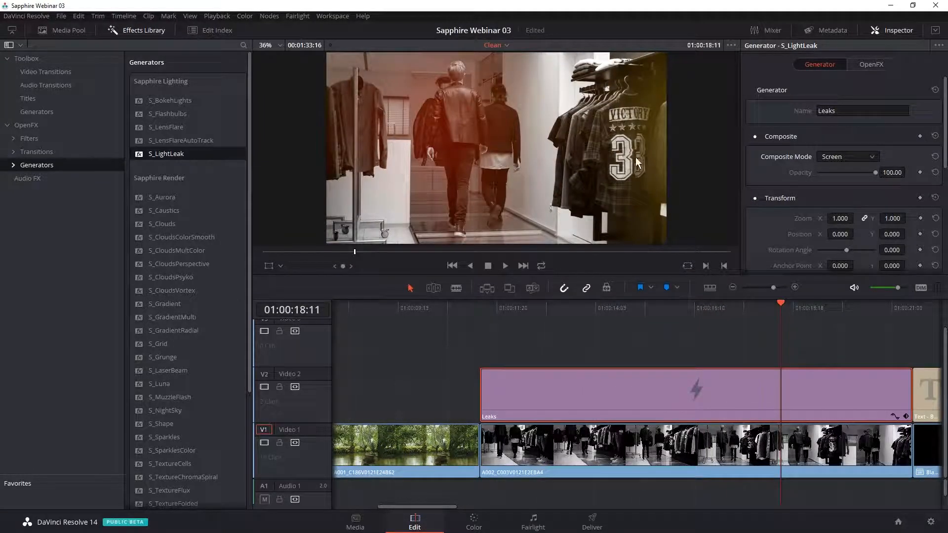
Open the Sapphire Preset Browser for S_LightLeak and play a preview of the Soft Blue preset.
left_click(873, 64)
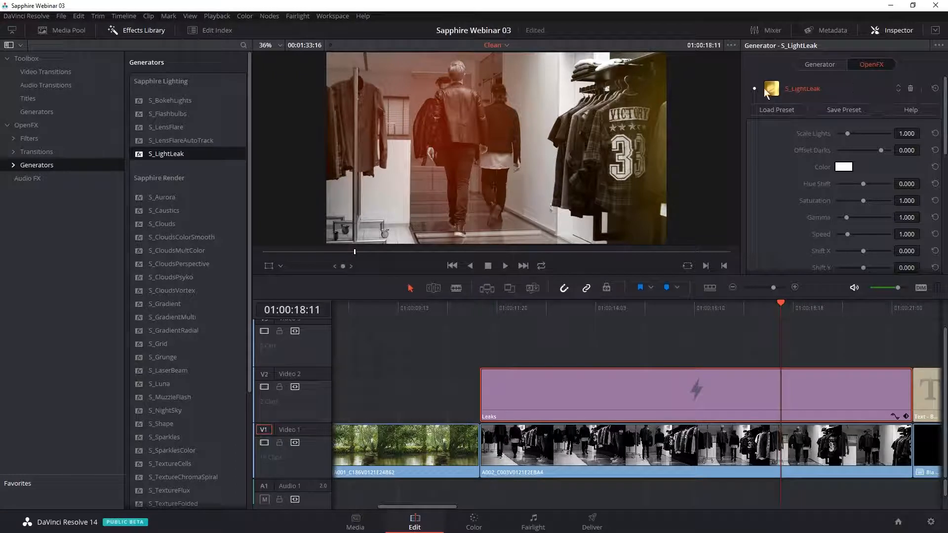
left_click(785, 111)
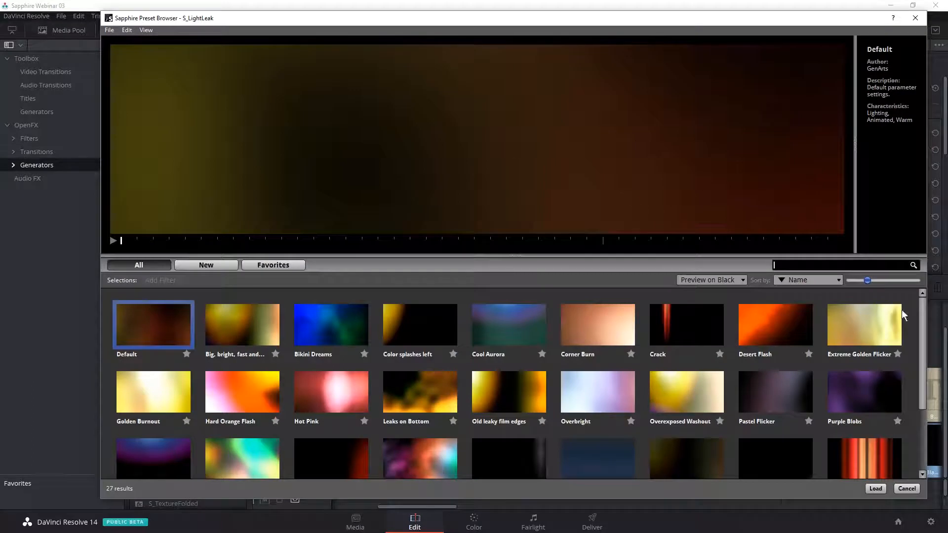
left_click_drag(922, 316, 890, 344)
left_click(612, 412)
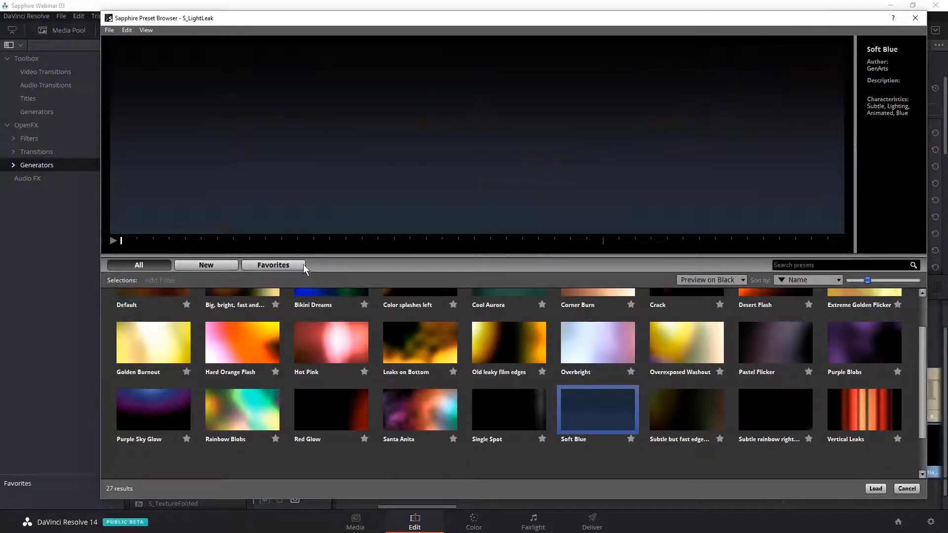
left_click(113, 241)
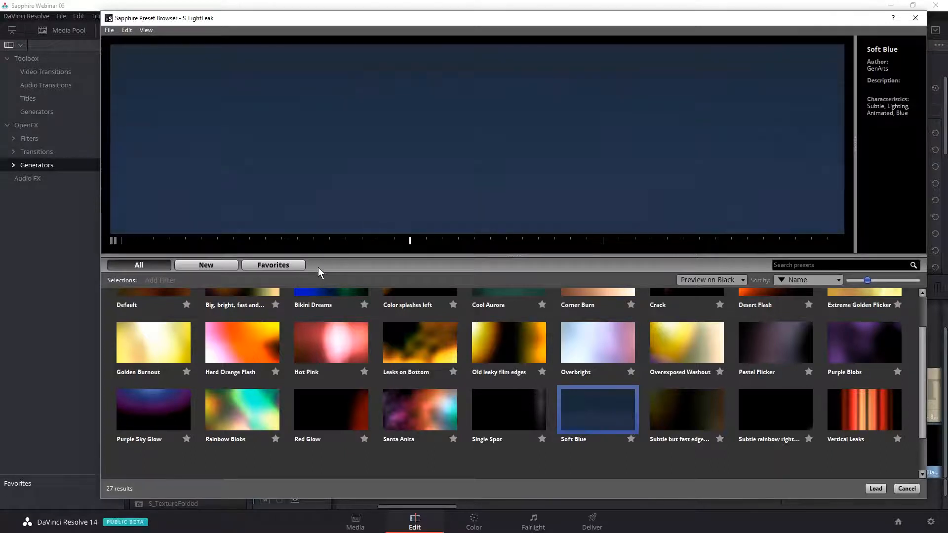
Enlarge the browser's preview area and play a preview of the Hot Pink preset.
left_click_drag(314, 255, 316, 344)
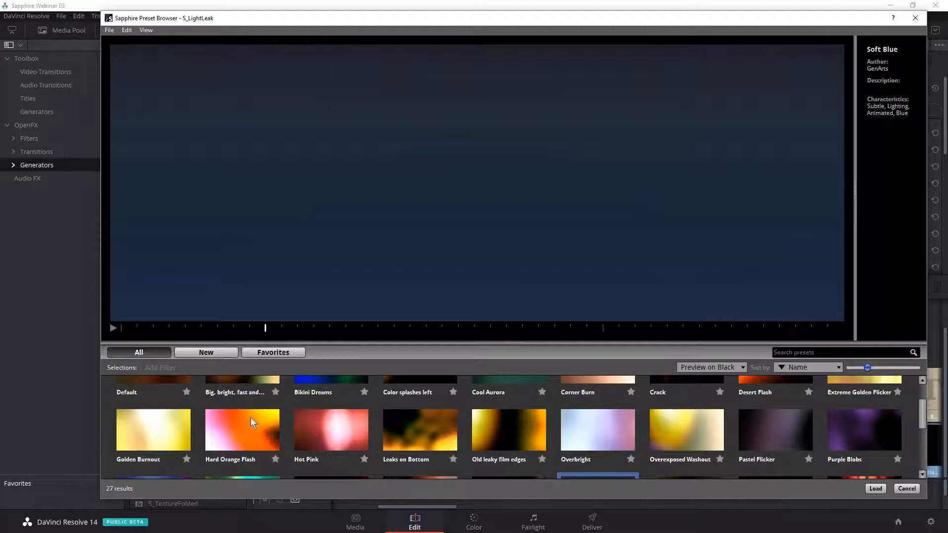
left_click(333, 430)
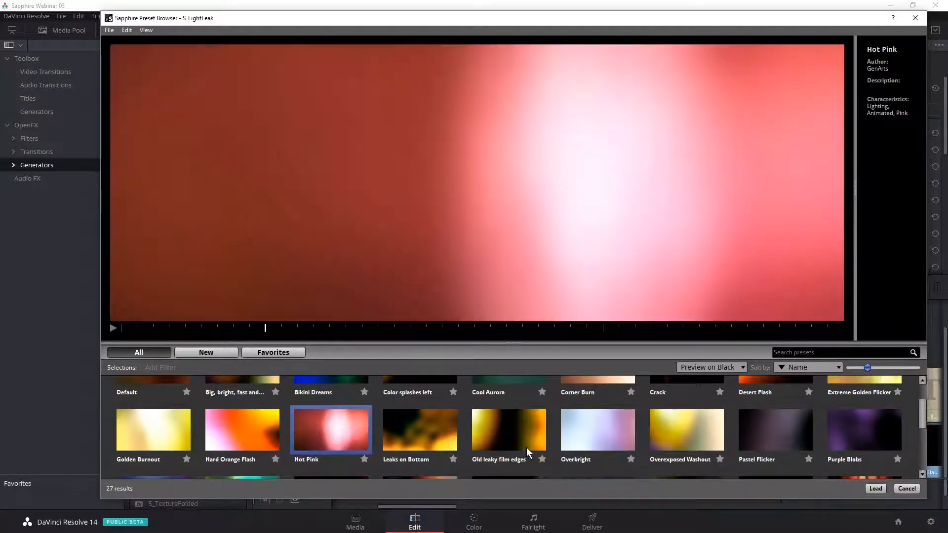
left_click(113, 329)
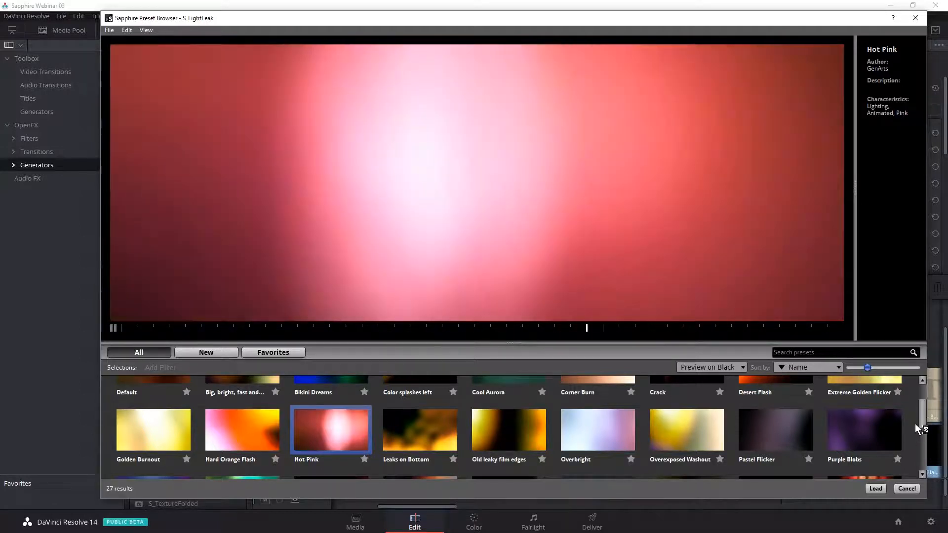
Load the Subtle but fast edge blobs preset into S_LightLeak and place the playhead at 01:00:16:08.
mouse_move(920, 419)
left_mouse_down()
mouse_move(919, 402)
mouse_move(916, 436)
left_mouse_up()
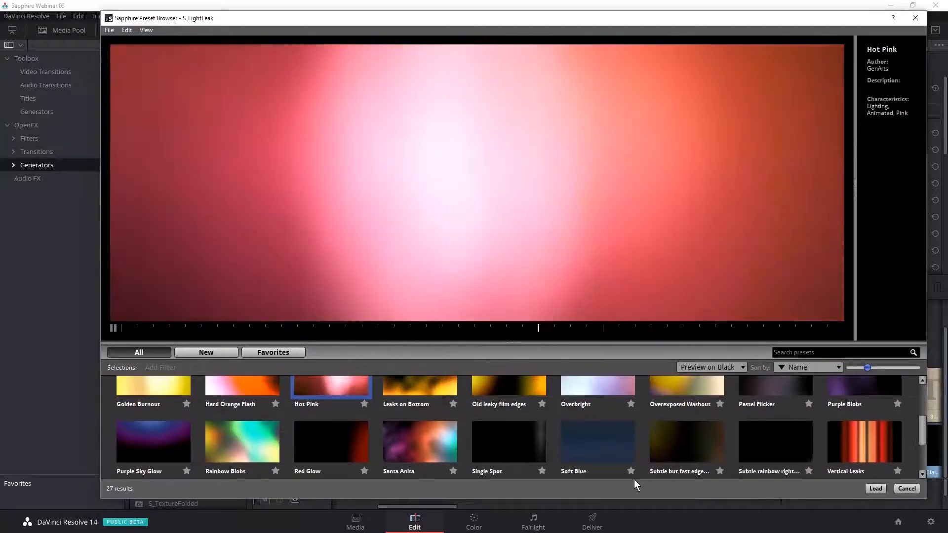
left_click(677, 451)
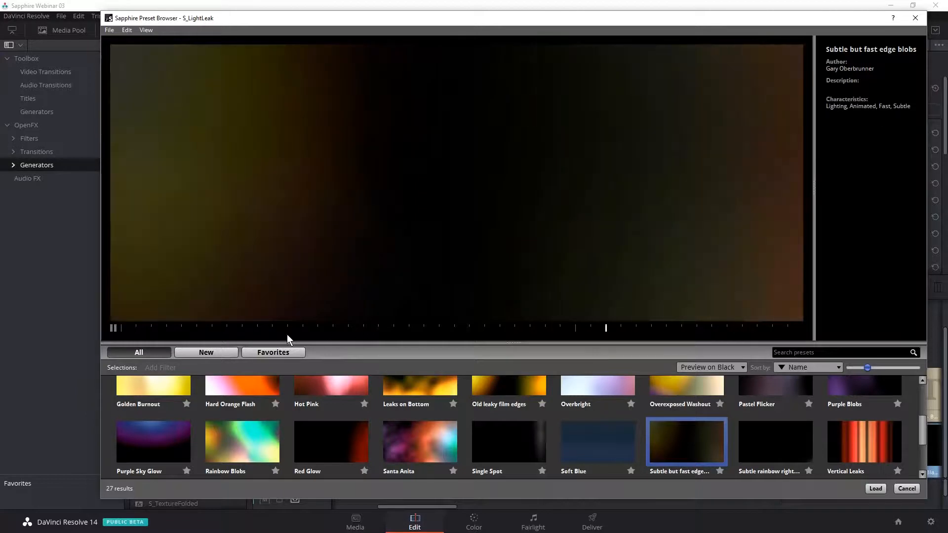
left_click(114, 329)
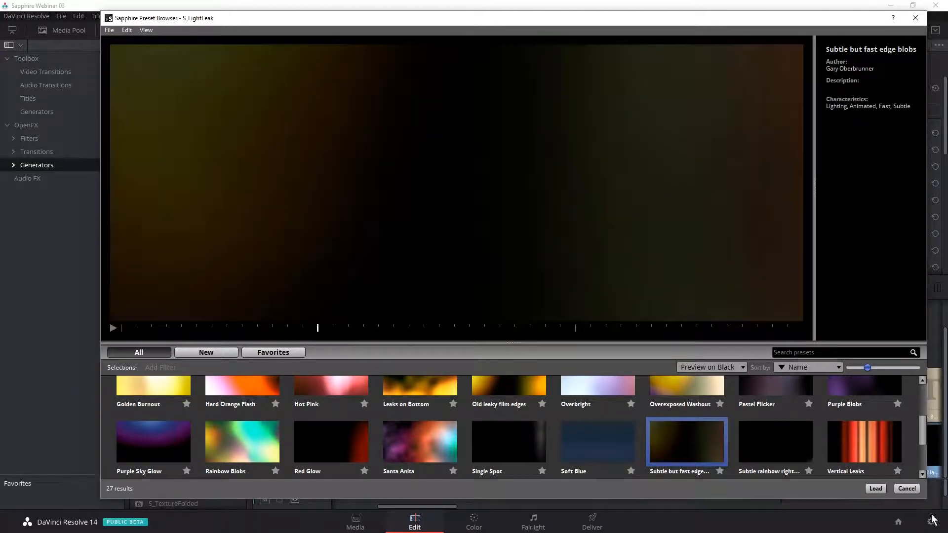
left_click(875, 489)
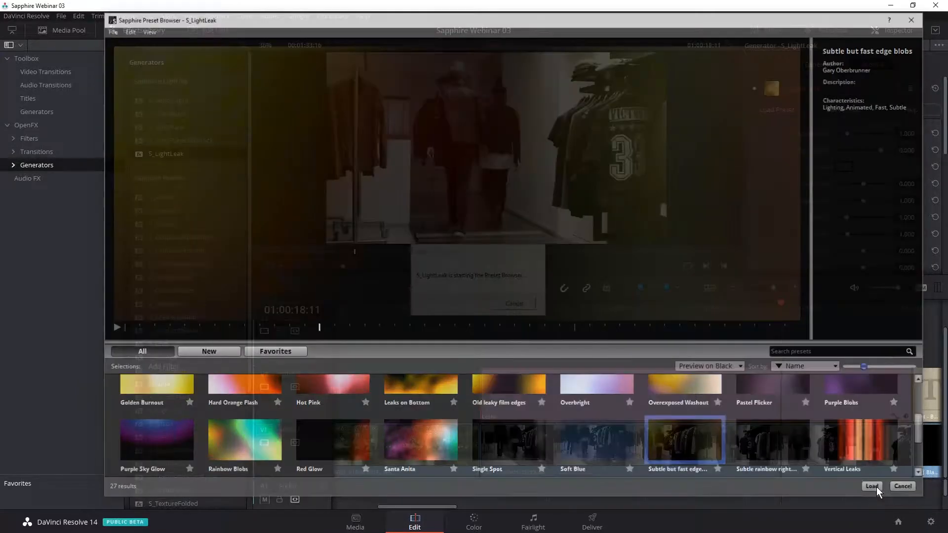
mouse_move(677, 306)
left_mouse_down()
mouse_move(529, 313)
mouse_move(690, 314)
left_mouse_up()
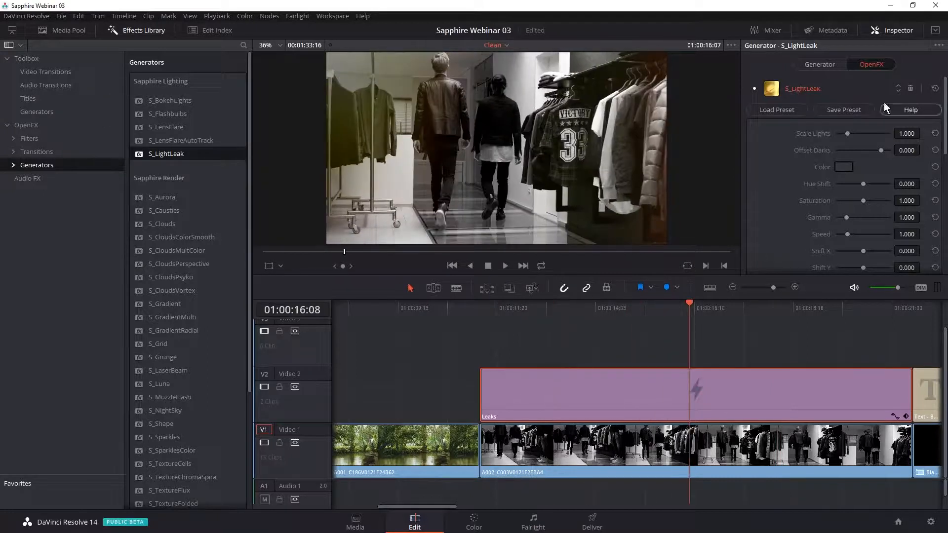
Change the light leak colour to dark green #083703 and set Scale Lights to 1.990.
left_click(843, 167)
left_click_drag(495, 183, 534, 177)
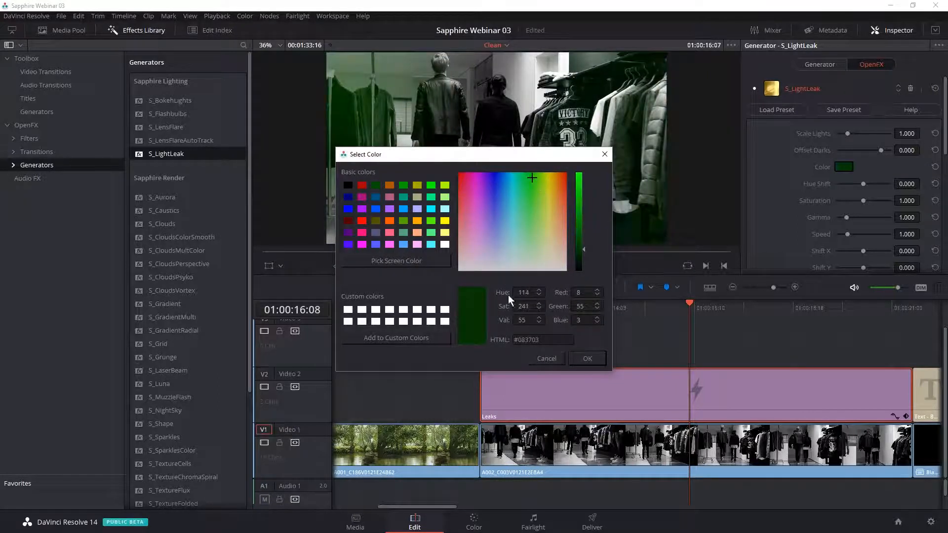
left_click(589, 360)
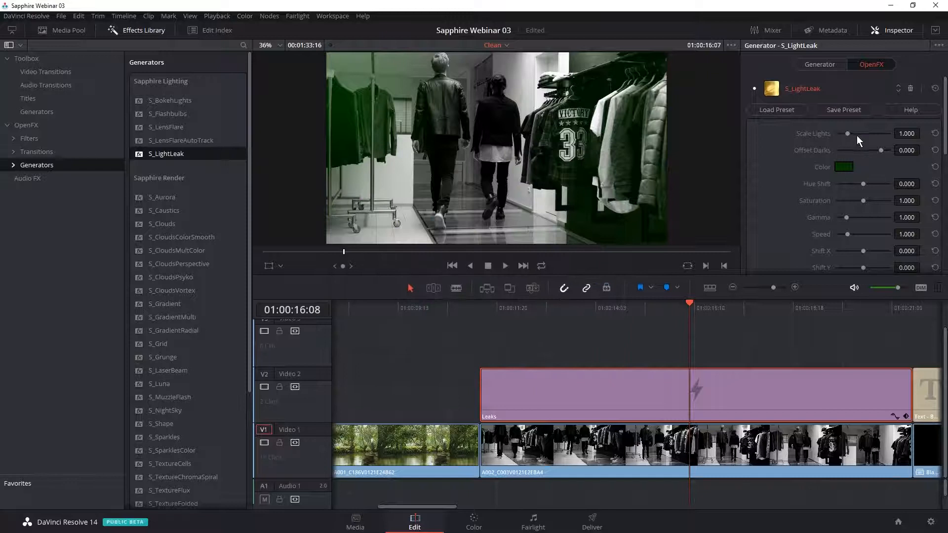
left_click_drag(850, 135, 857, 133)
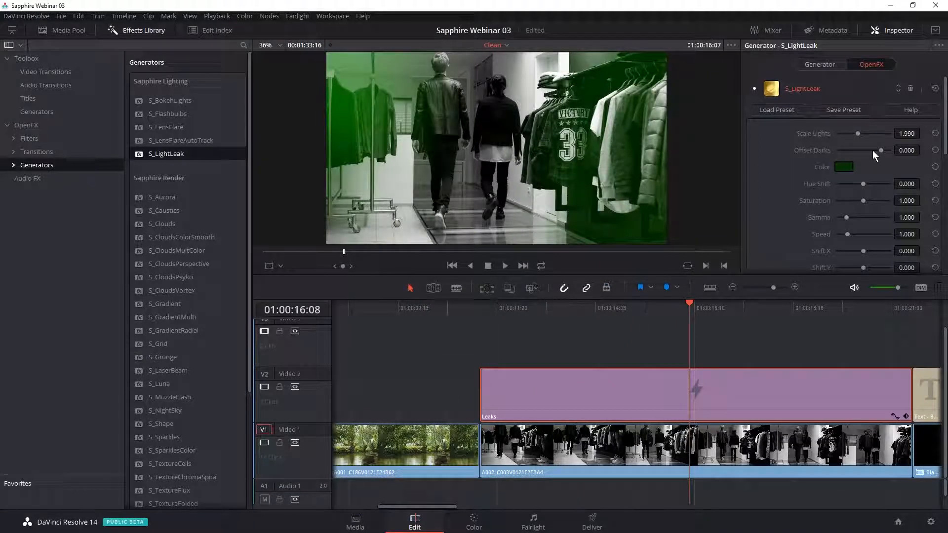
Try an Offset Darks value of -0.110 on the light leak and reset the parameter to its default.
left_click_drag(882, 150, 880, 150)
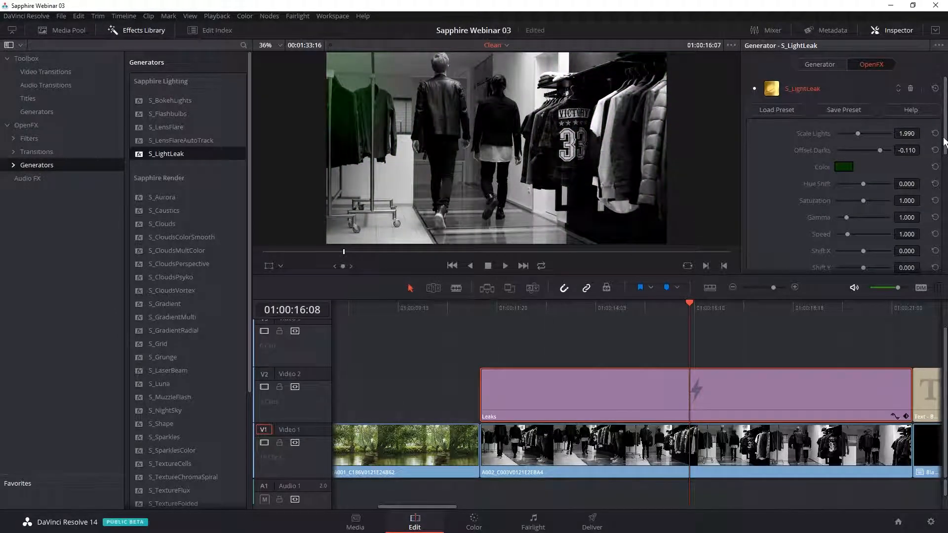
left_click(934, 150)
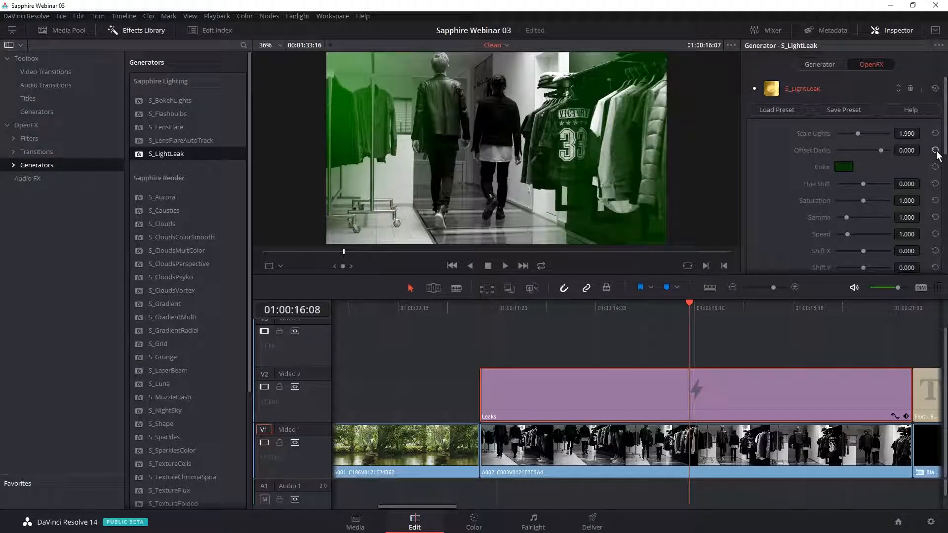
Play back the light leak from near the start of the store clip and set its Hue Shift to 0.259.
scroll(891, 171, "down", 1)
key("space")
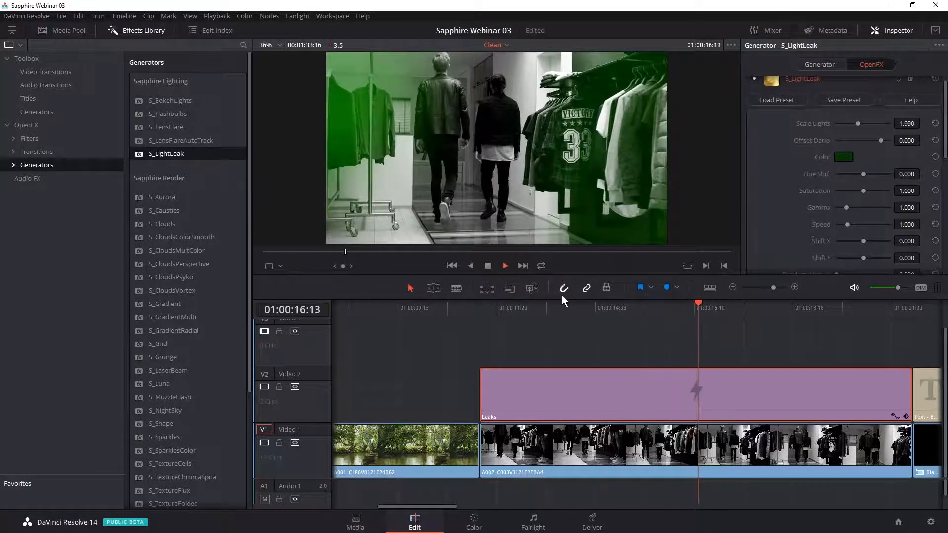
left_click(502, 307)
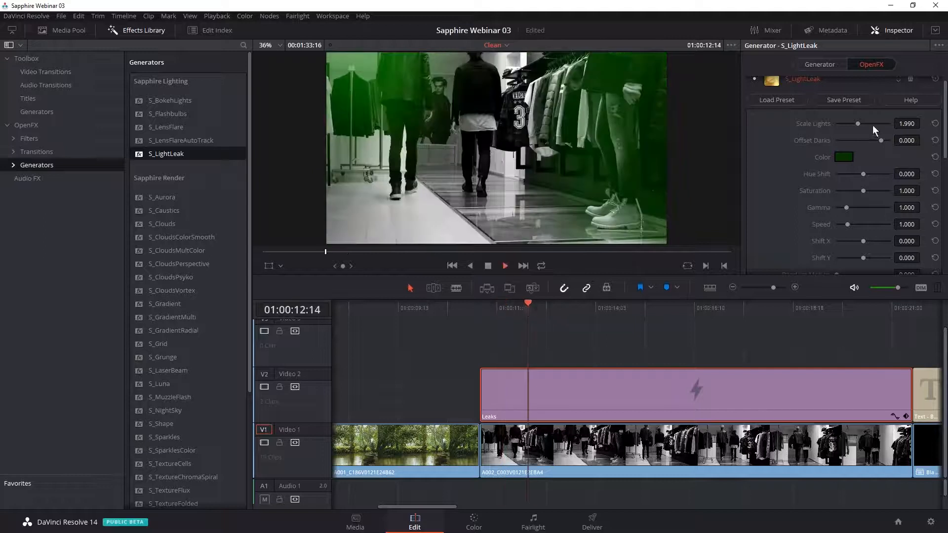
mouse_move(863, 174)
left_mouse_down()
mouse_move(887, 173)
mouse_move(863, 175)
mouse_move(873, 177)
left_mouse_up()
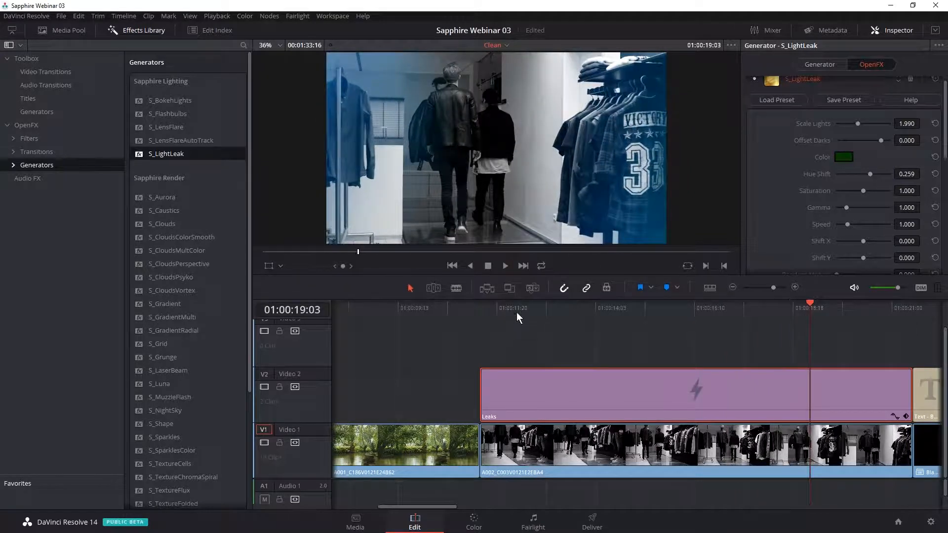
Place the playhead at 01:00:13:17 and set the light leak's Random Motion to 0.417.
left_click_drag(508, 309, 576, 309)
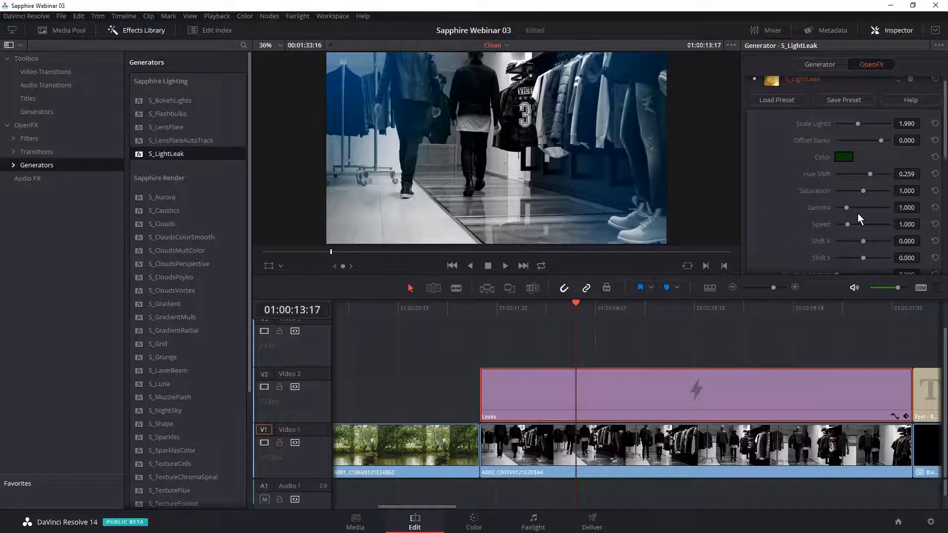
left_click_drag(945, 147, 946, 181)
left_click_drag(838, 197, 840, 196)
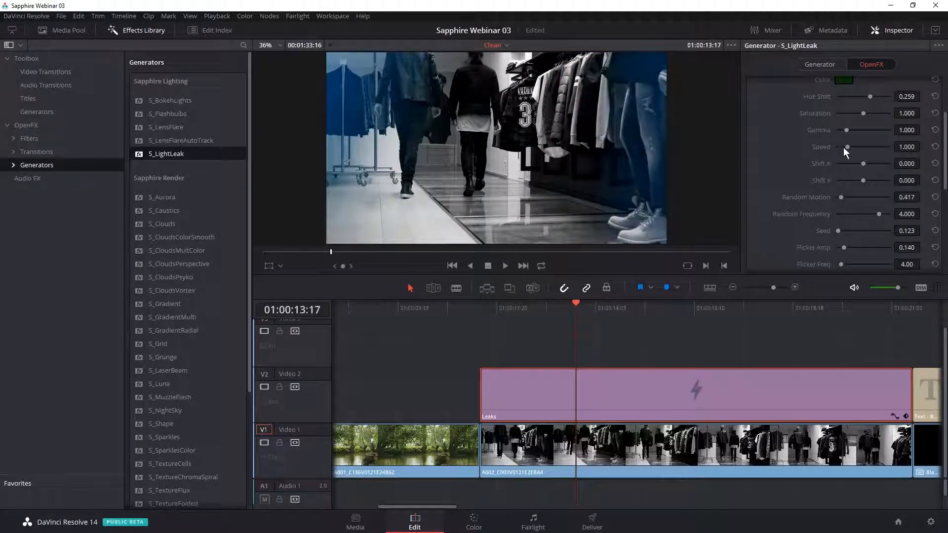
Set the light leak's Speed to 2.082, play it back, and place the playhead at 01:00:12:03.
left_click_drag(847, 147, 858, 148)
key("space")
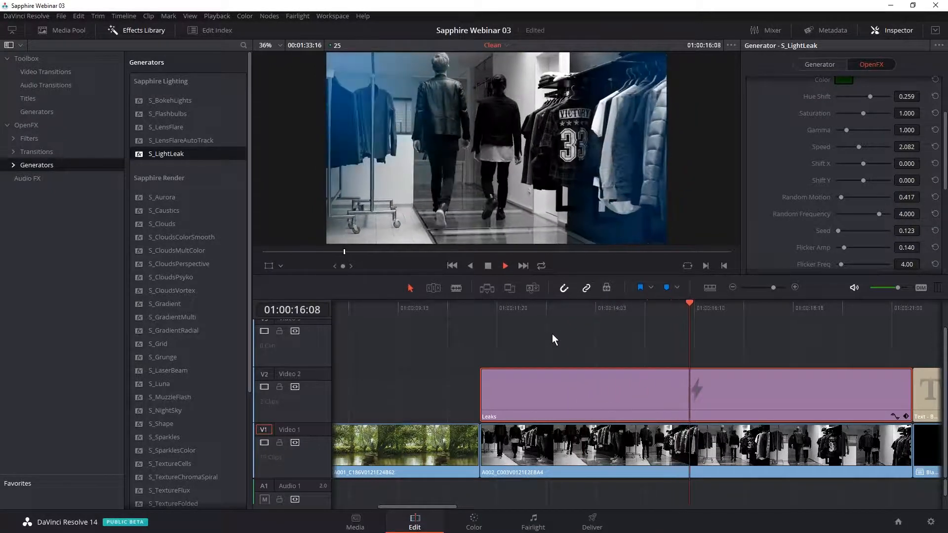
left_click(509, 310)
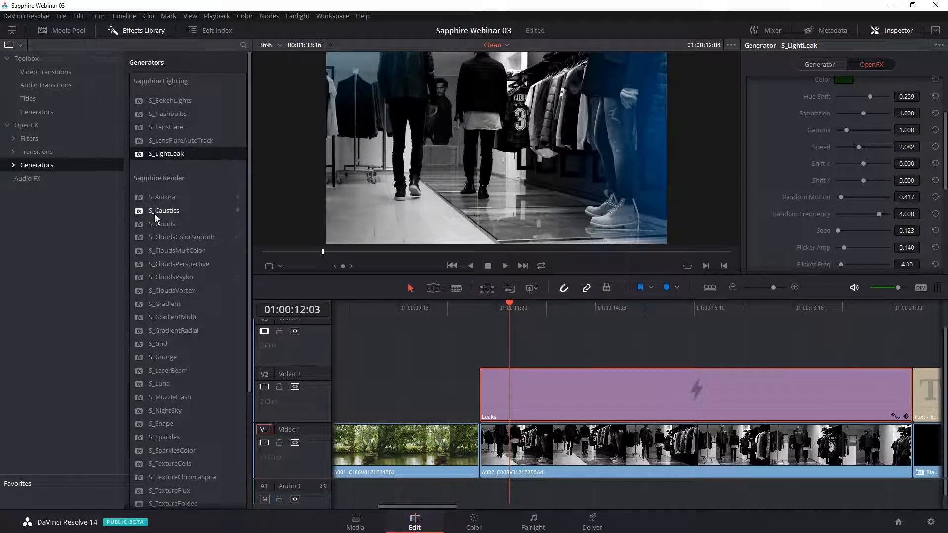
Add an S_NightSky generator on Video 3 above the light leak and extend it to the end of the store clip.
scroll(235, 333, "down", 5)
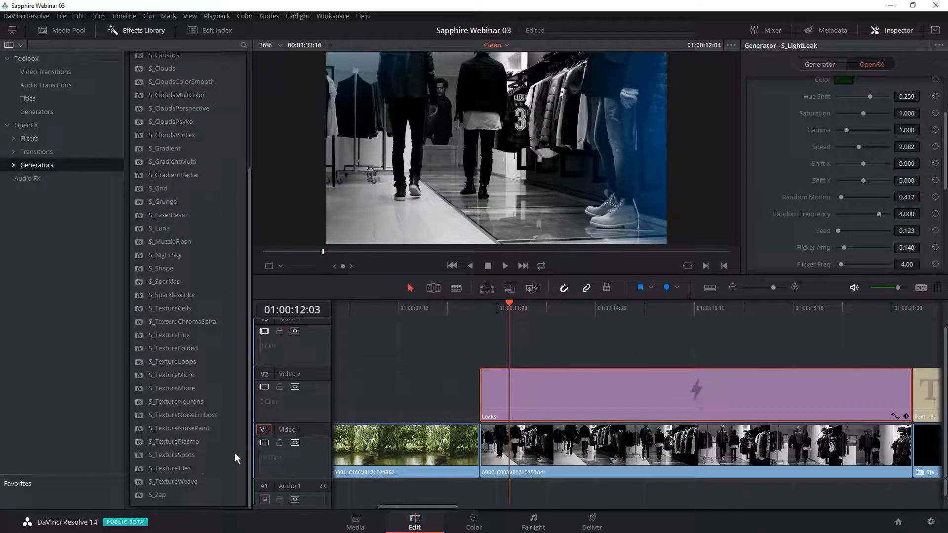
scroll(229, 327, "down", 2)
left_click_drag(158, 254, 485, 341)
left_click_drag(645, 310, 502, 310)
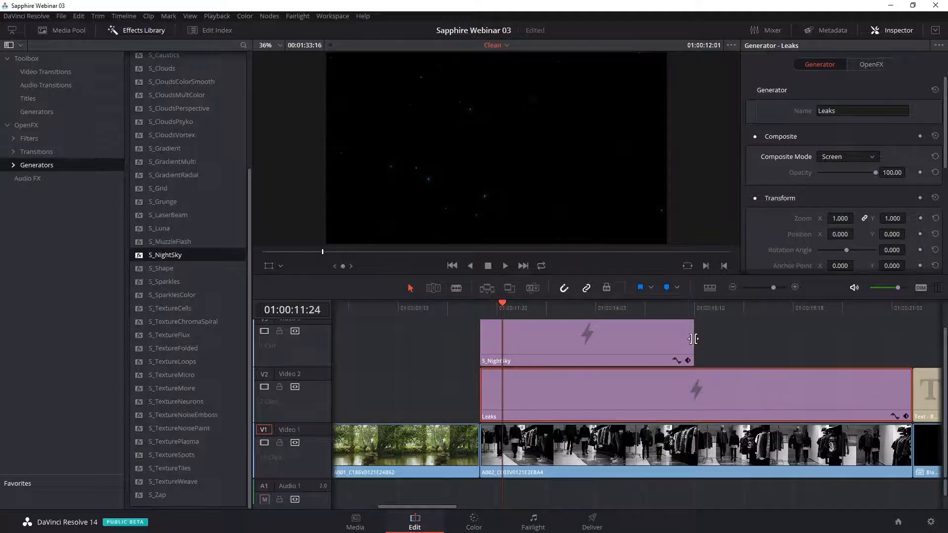
left_click_drag(693, 339, 912, 341)
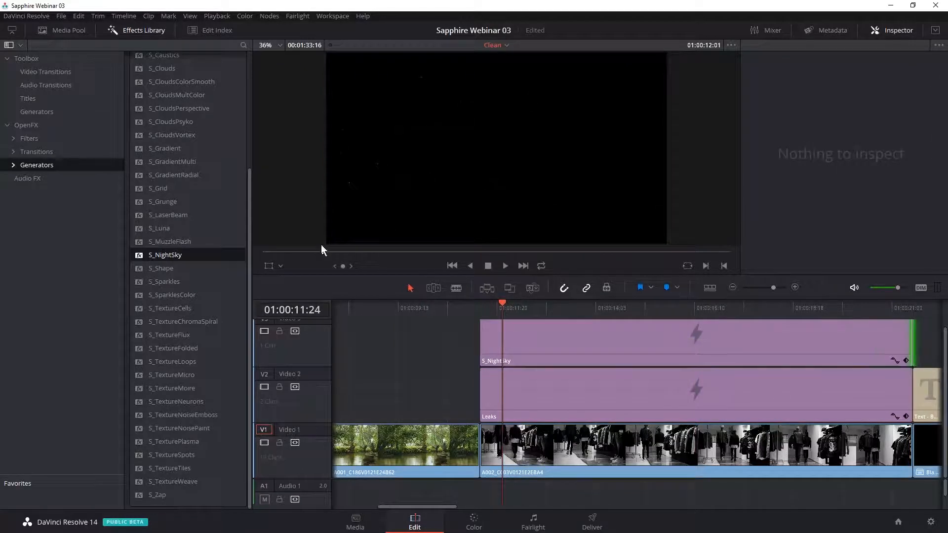
Scrub through the S_NightSky generator to 01:00:15:09, select it, and look over its OpenFX parameters.
left_click_drag(540, 304, 624, 308)
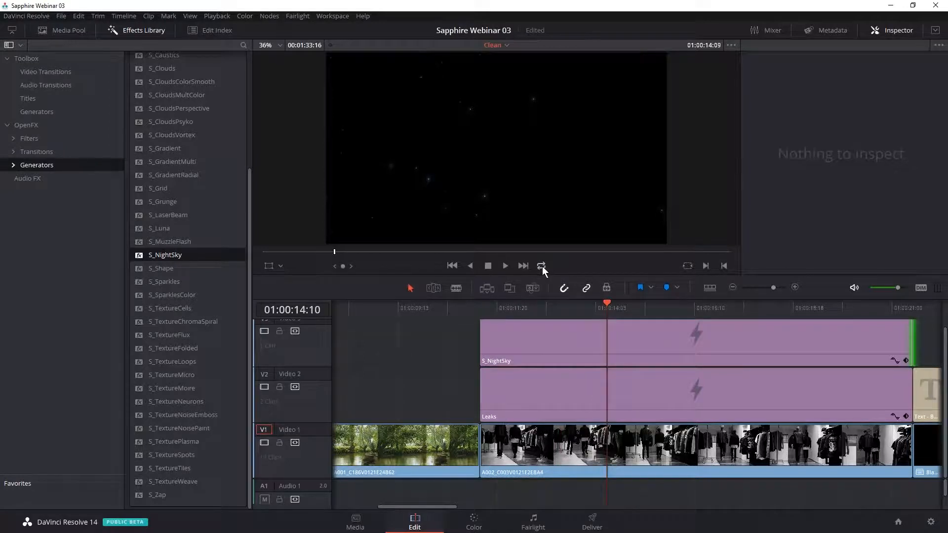
left_click(489, 265)
left_click(609, 337)
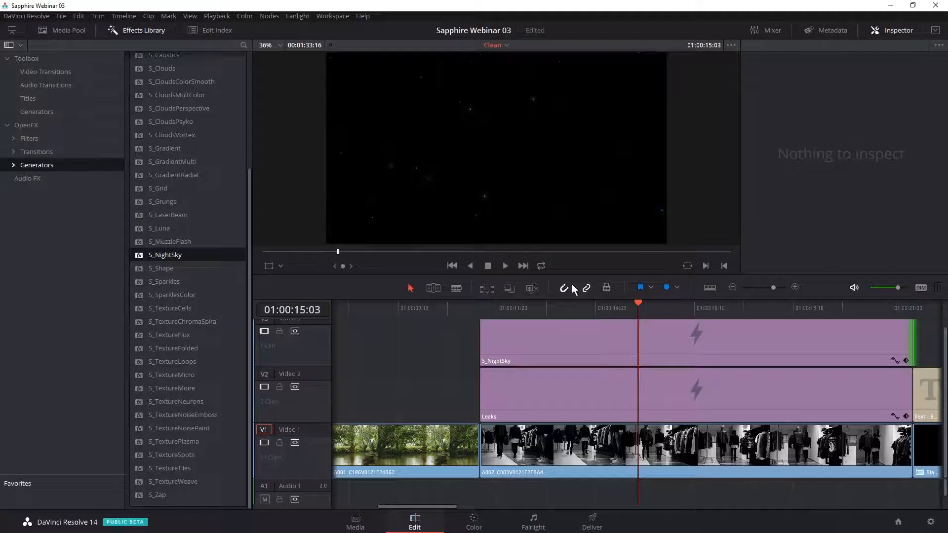
left_click_drag(574, 304, 650, 332)
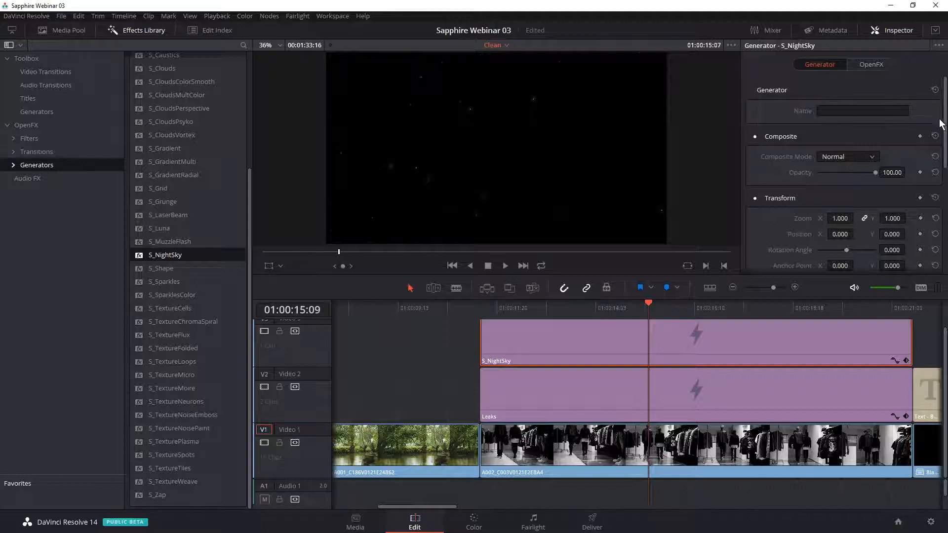
left_click(871, 65)
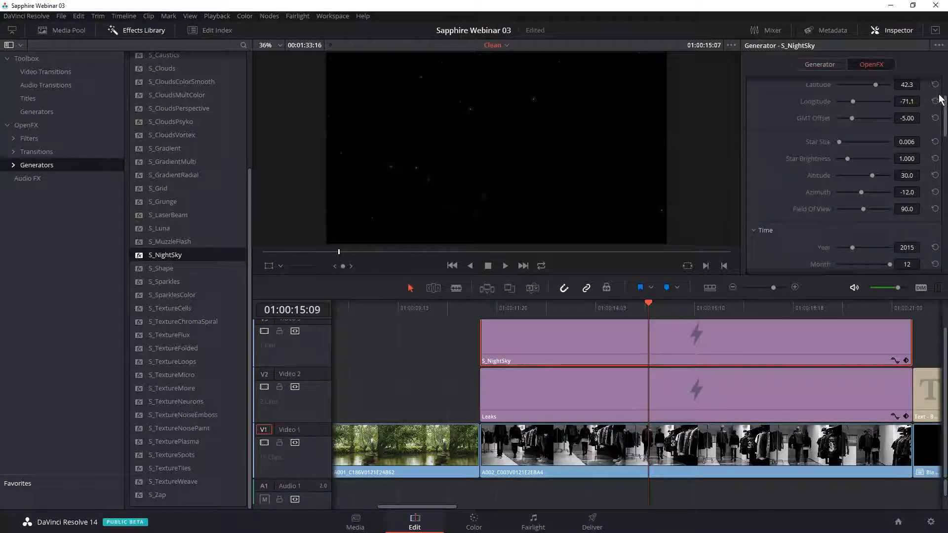
scroll(864, 99, "up", 3)
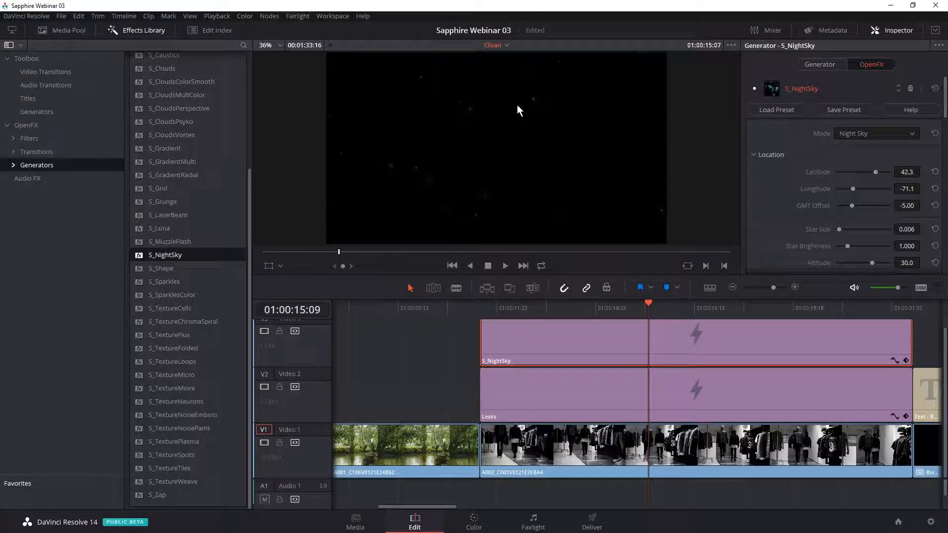
Browse the S_NightSky presets, preview Aquarius and Big Dipper (Plough) Bold, and close the preset browser without loading any.
left_click(784, 110)
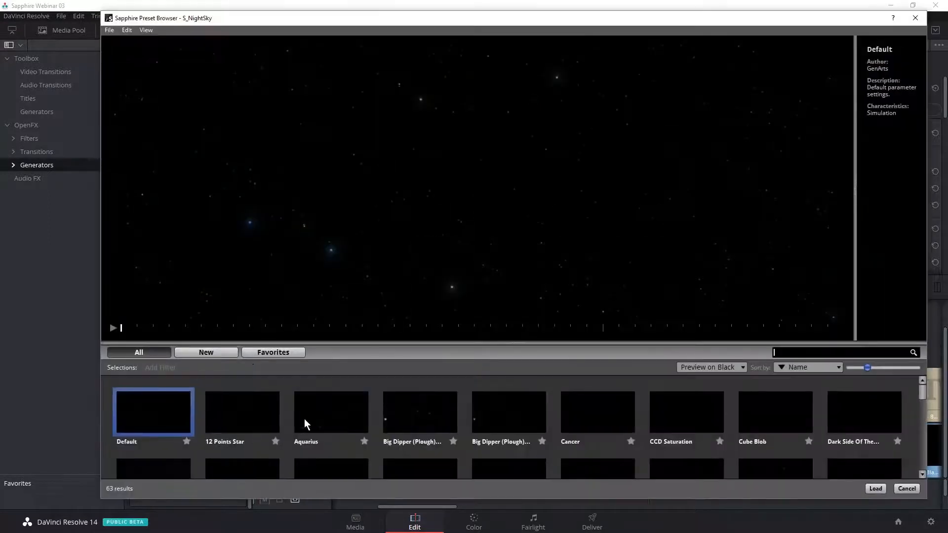
left_click(348, 411)
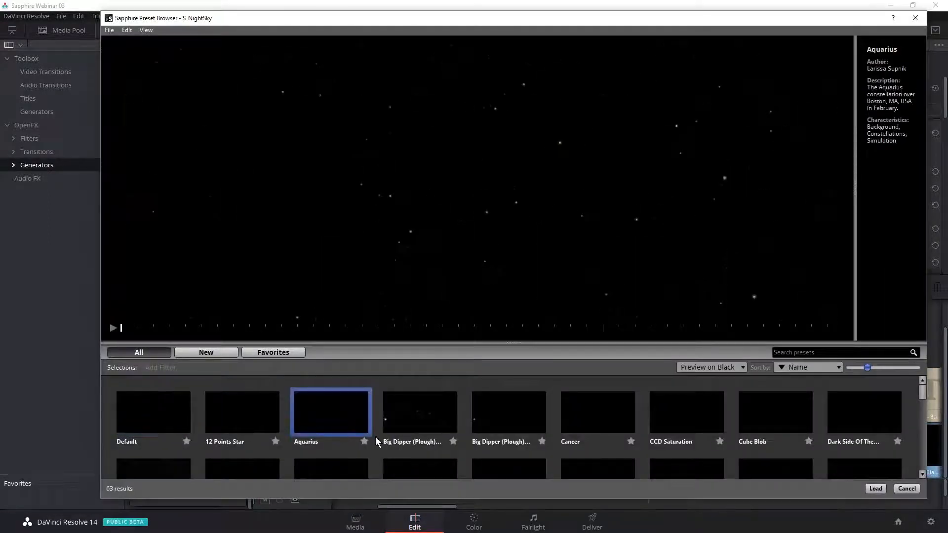
left_click(430, 419)
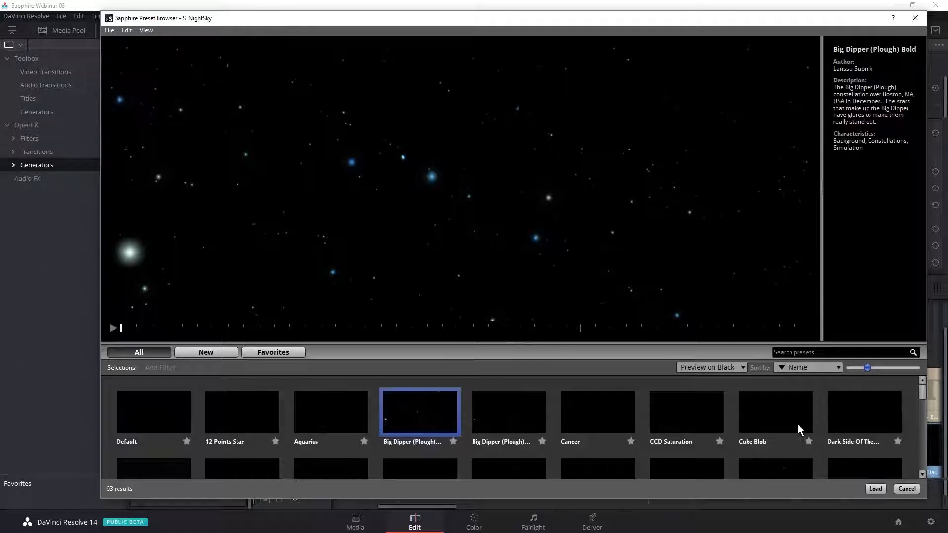
mouse_move(921, 394)
left_mouse_down()
mouse_move(920, 403)
mouse_move(917, 384)
left_mouse_up()
left_click(902, 487)
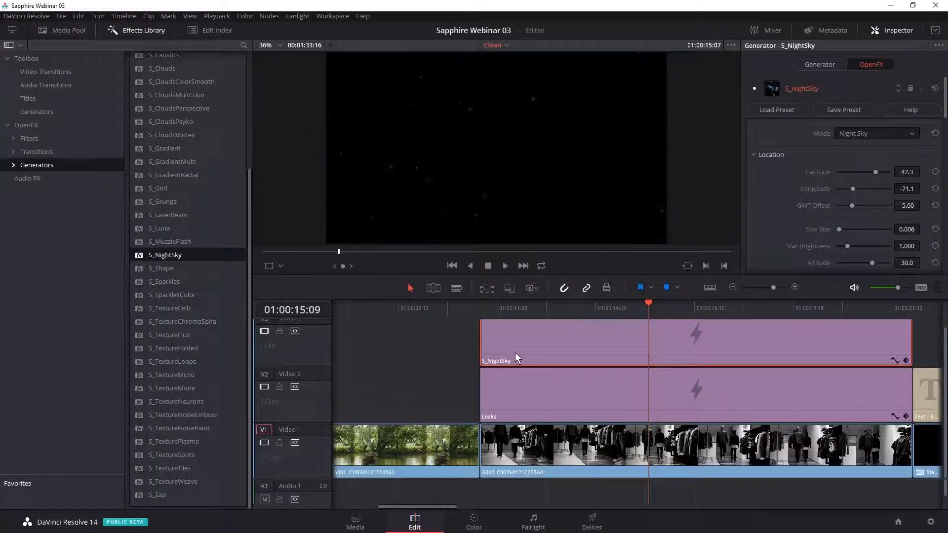
Reselect the S_NightSky generator and scrub the playhead to 01:00:14:13.
left_click(475, 343)
left_click(528, 343)
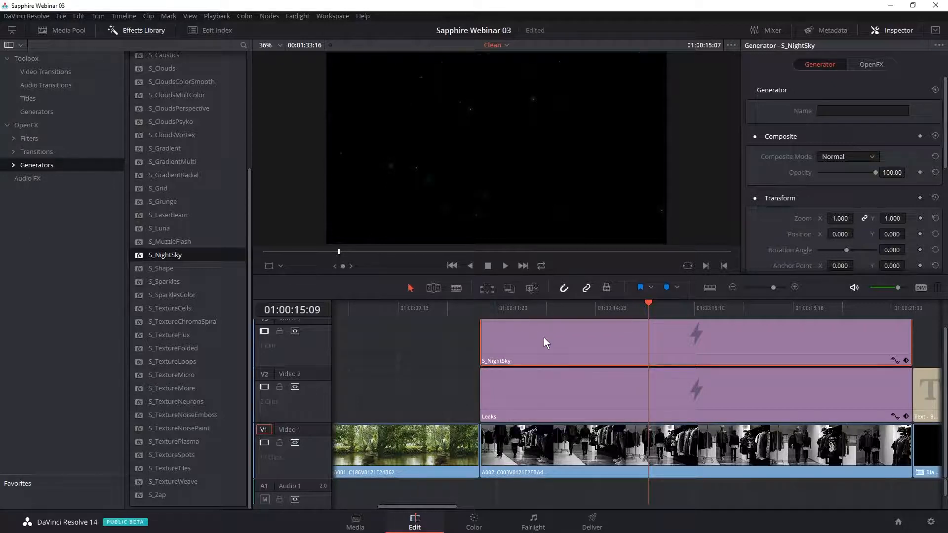
left_click_drag(570, 306, 612, 310)
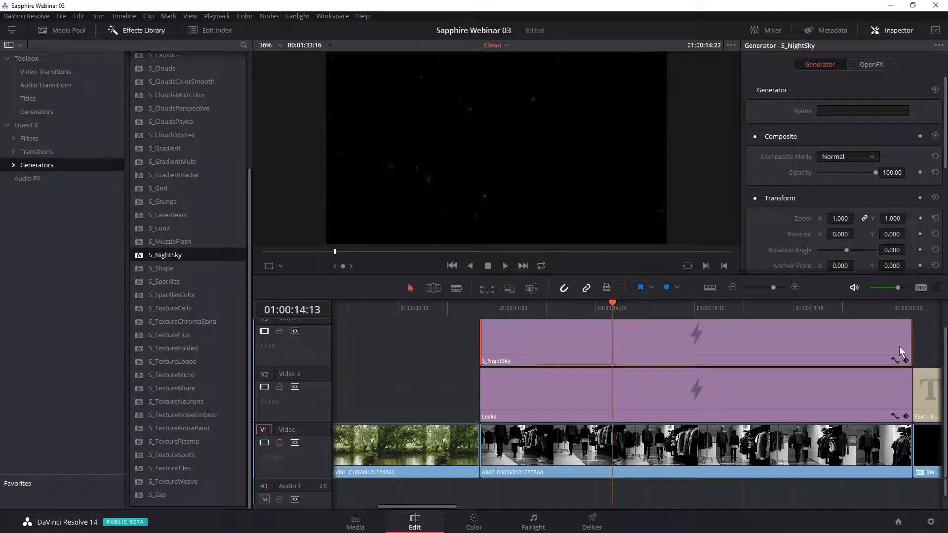
left_click_drag(945, 348, 945, 298)
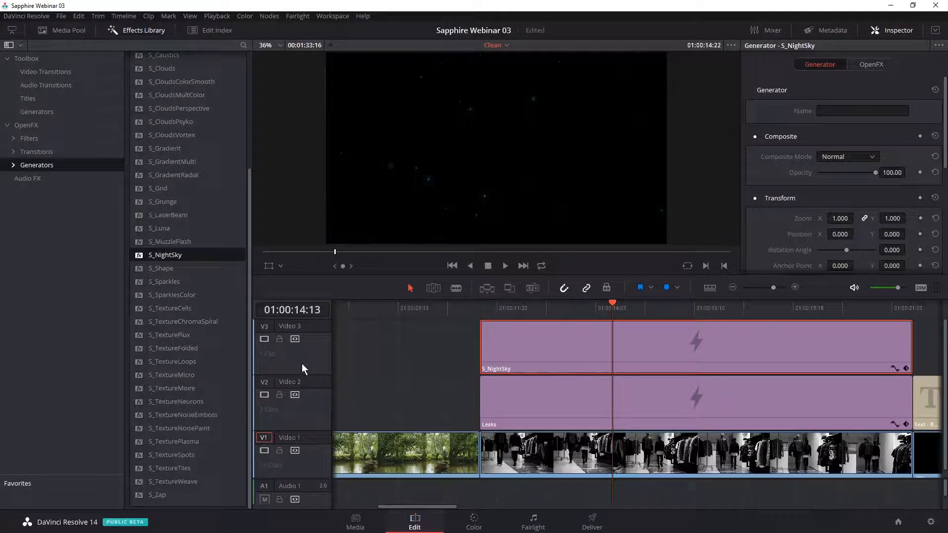
left_click(533, 409)
key("Delete")
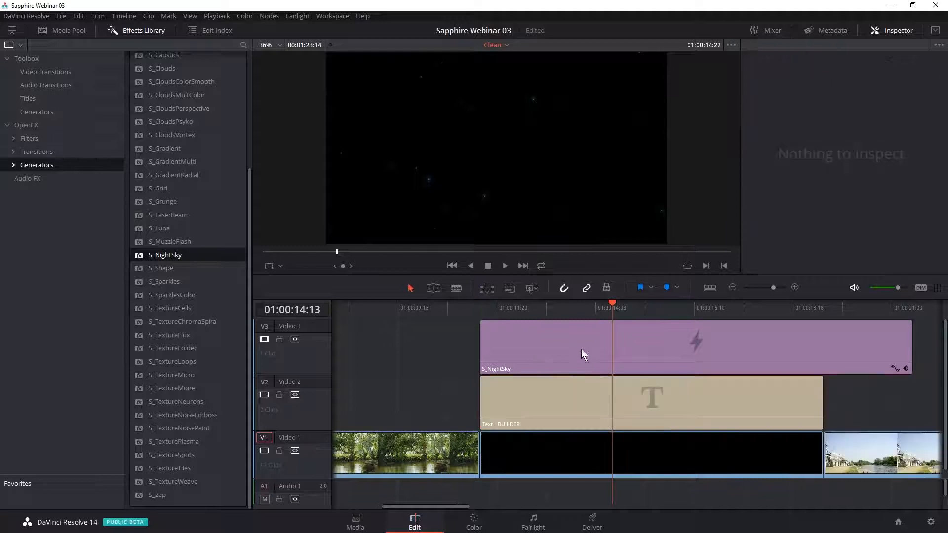
key("ctrl+z")
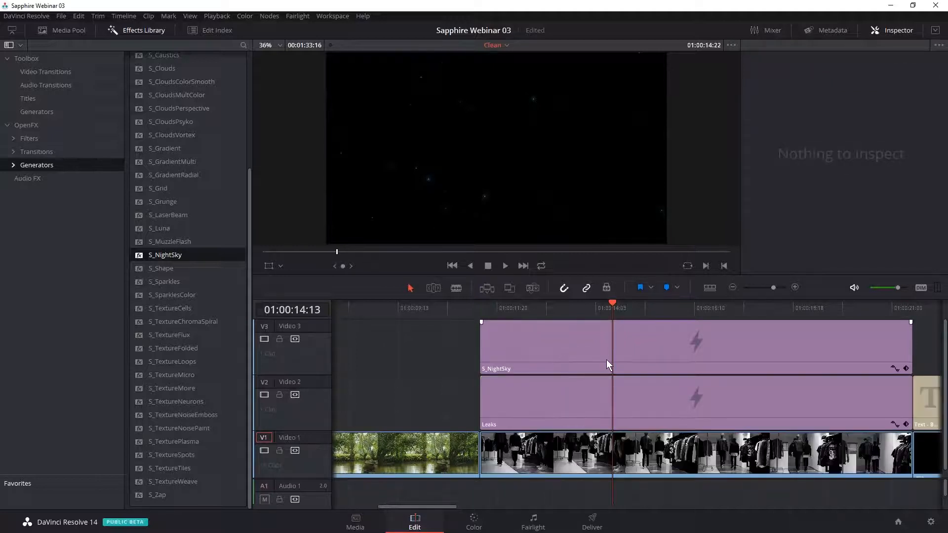
Remove the Leaks generator from Video 2 and move the S_NightSky generator down into its place above the store clip.
left_click(583, 403)
key("Delete")
left_click_drag(559, 345, 569, 419)
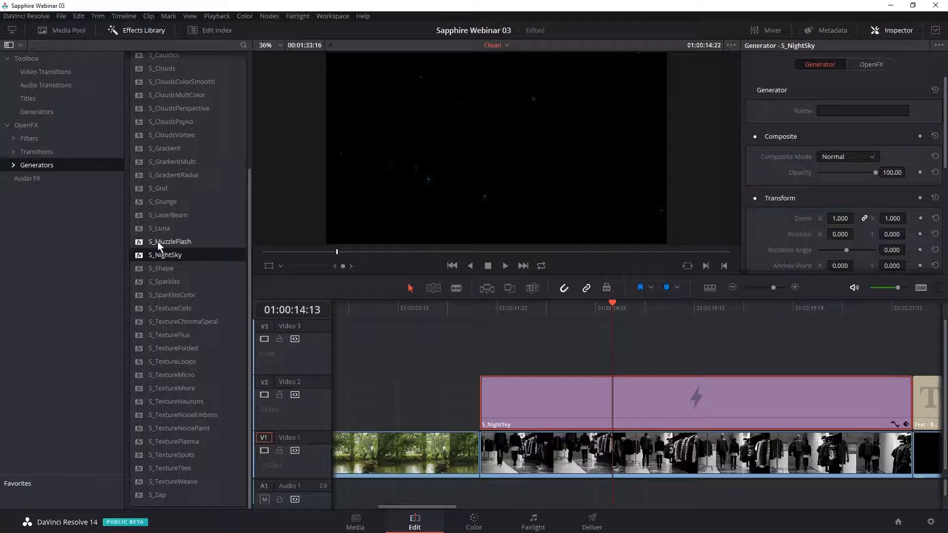
Add an S_Luna generator on Video 3 aligned with the start of S_NightSky and place the playhead at 01:00:13:05.
left_click_drag(174, 227, 478, 348)
key("Down")
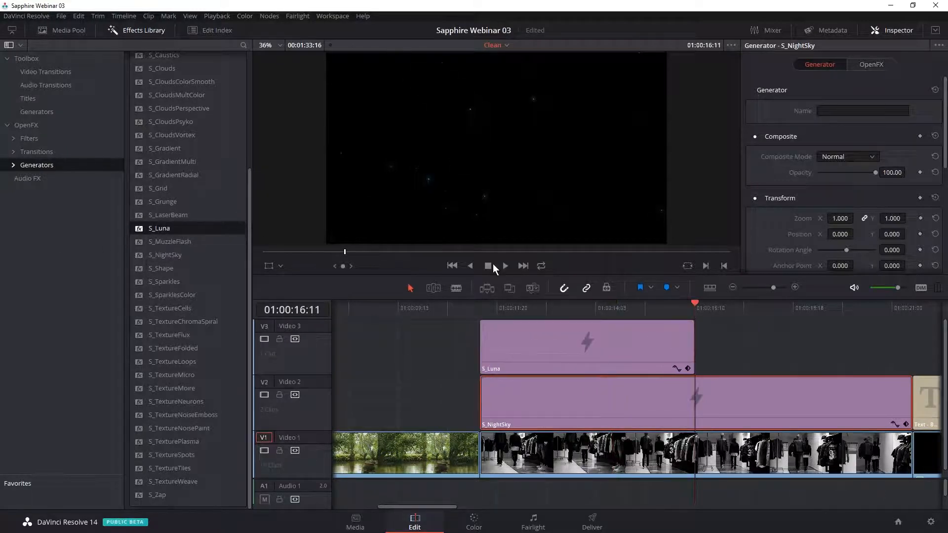
left_click_drag(539, 307, 556, 309)
Set the S_Luna generator's Lunar Phase to -173.2 in its OpenFX parameters.
left_click(637, 344)
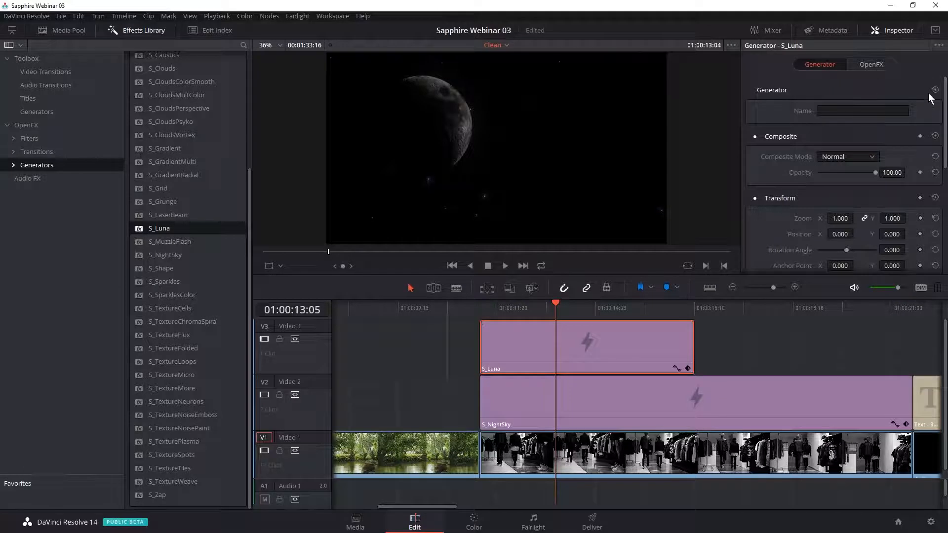
left_click(872, 66)
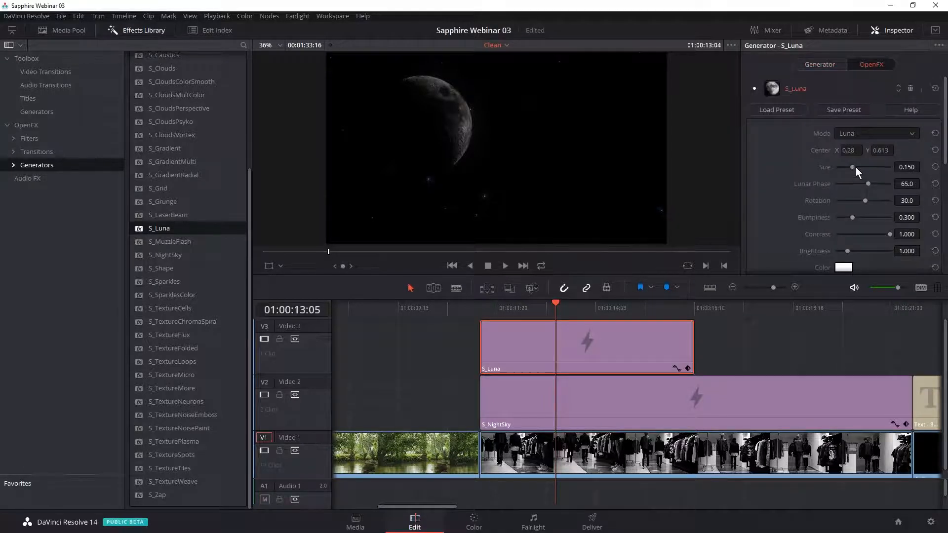
left_click_drag(875, 182, 850, 184)
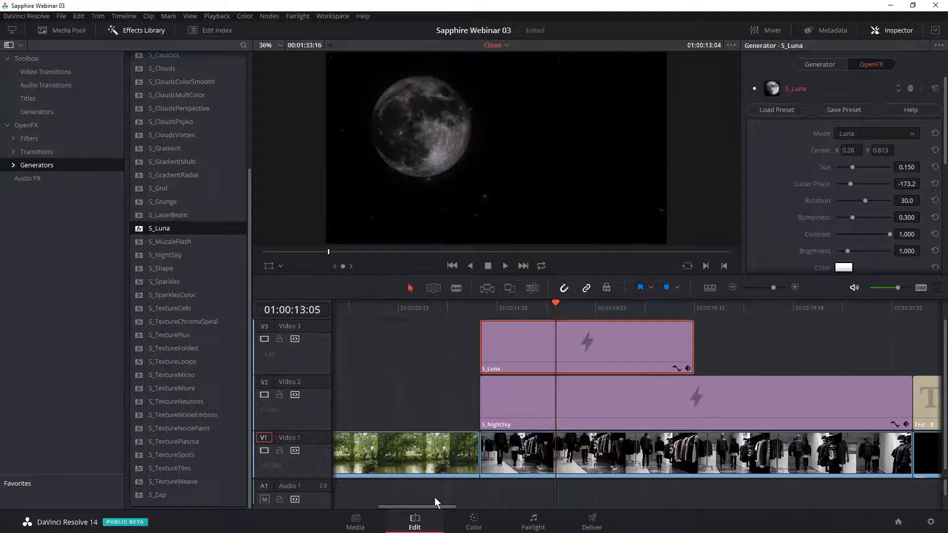
Scrub across the later part of the S_Luna generator and stop the playhead at 01:00:15:08.
left_click_drag(434, 506, 464, 507)
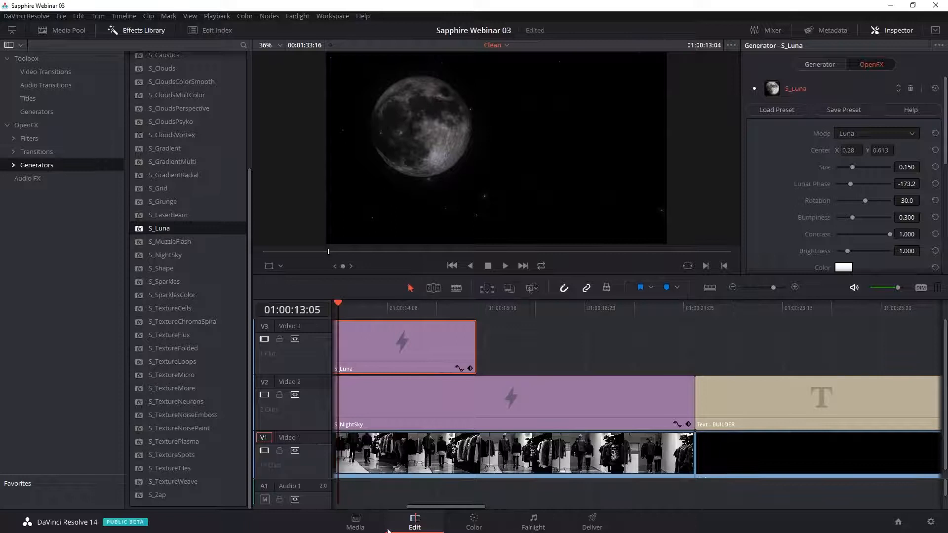
left_click(453, 308)
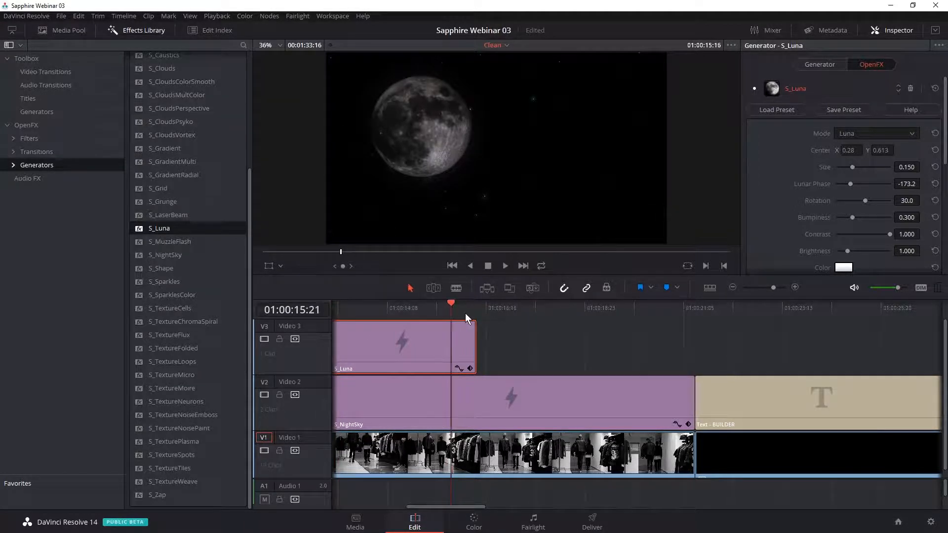
left_click_drag(465, 313, 428, 310)
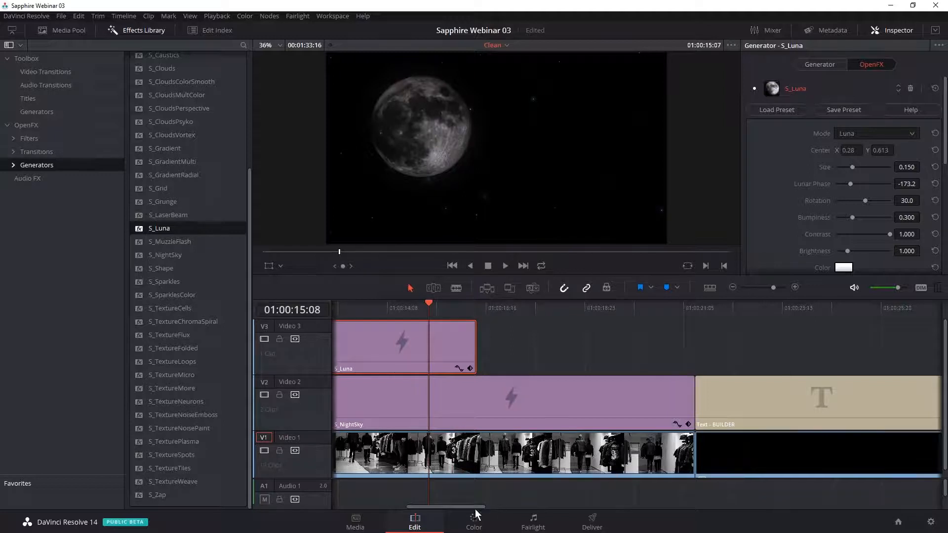
Extend the end of the S_Luna generator to cover most of S_NightSky and scrub to 01:00:14:05.
left_click_drag(470, 507, 477, 507)
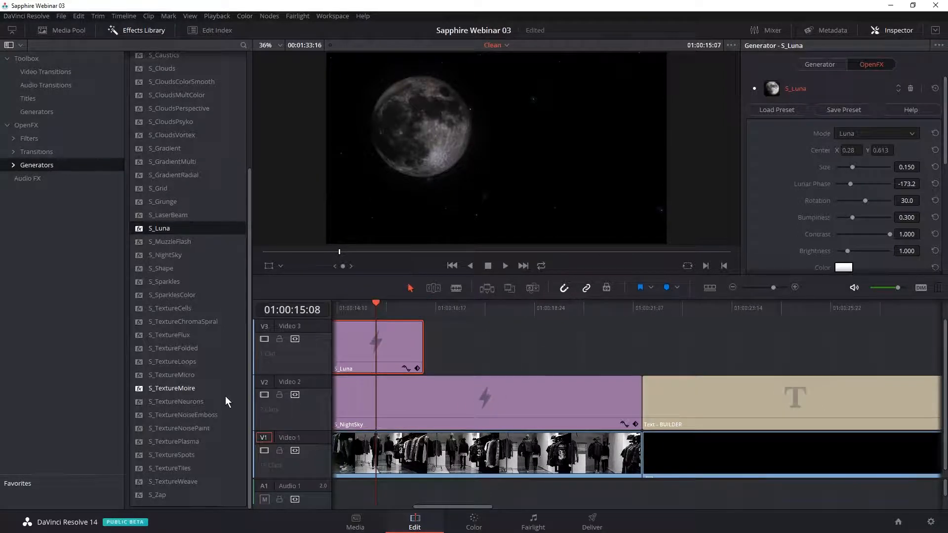
left_click_drag(480, 505, 453, 526)
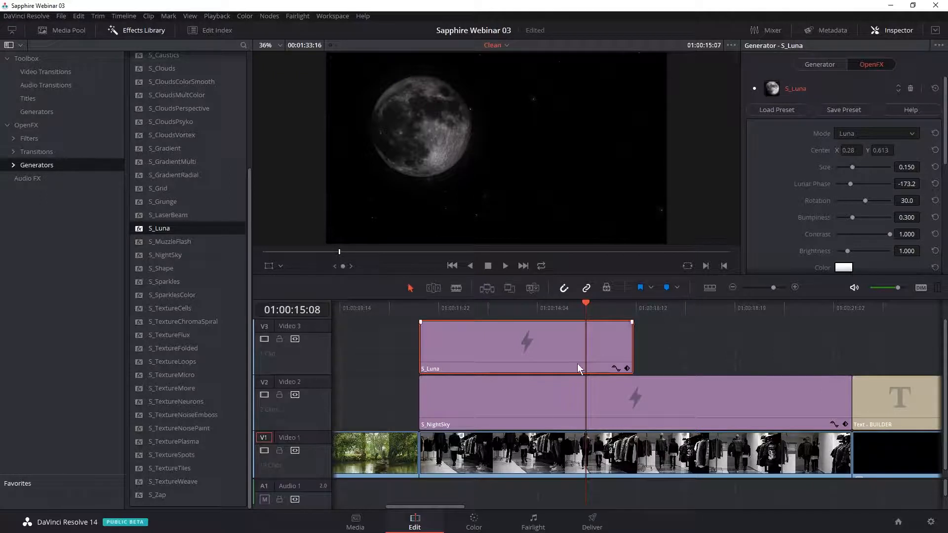
left_click_drag(634, 342, 759, 342)
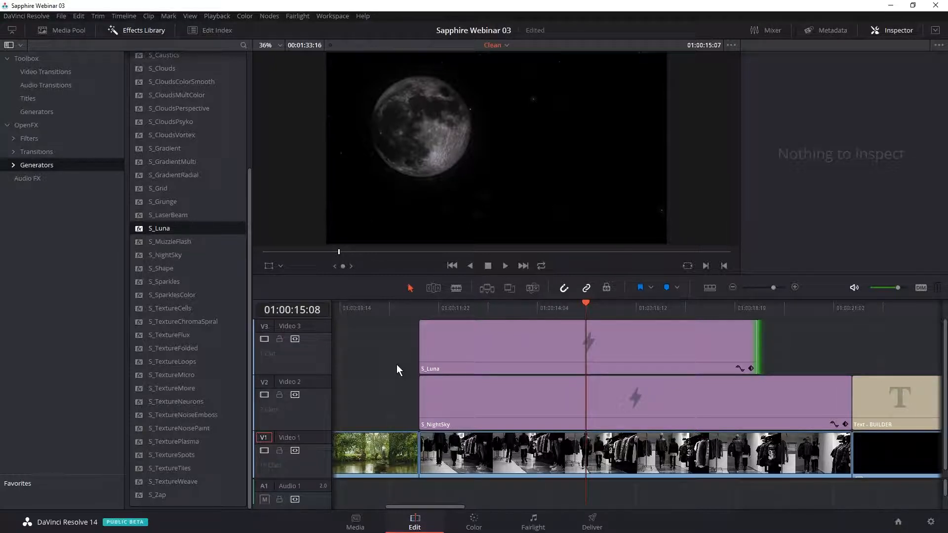
left_click_drag(463, 308, 537, 319)
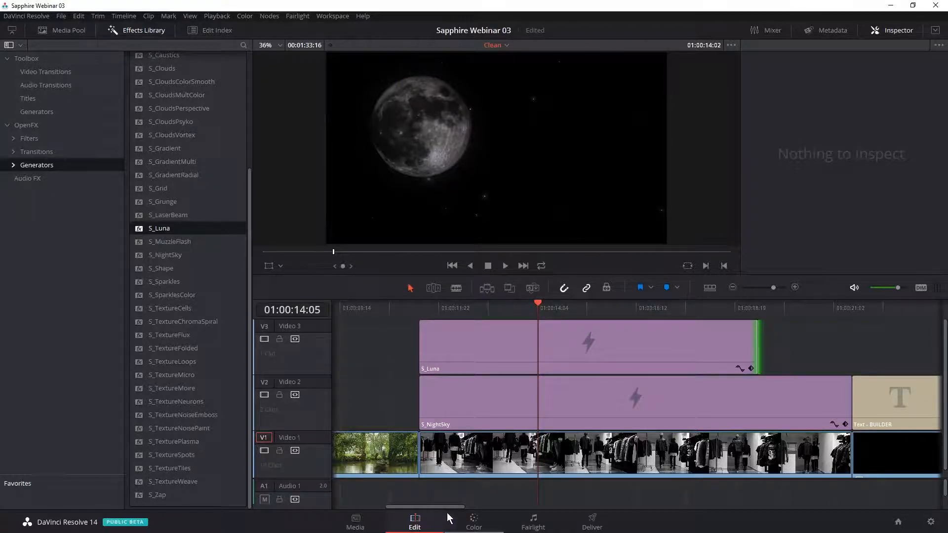
Apply the Sapphire Builder filter S_Effect to the Blank clip under the BUILDER title and show its OpenFX parameters.
left_click_drag(413, 506, 484, 486)
left_click(523, 322)
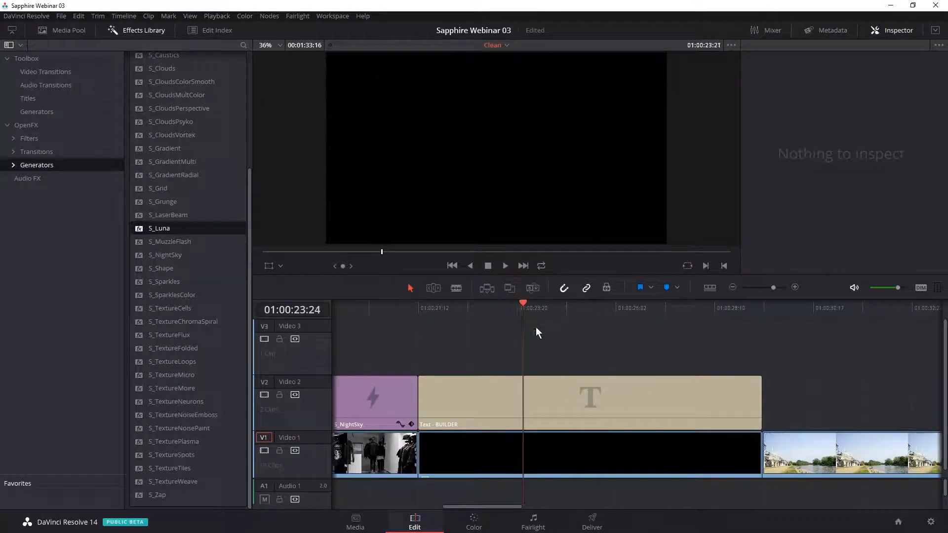
left_click(533, 459)
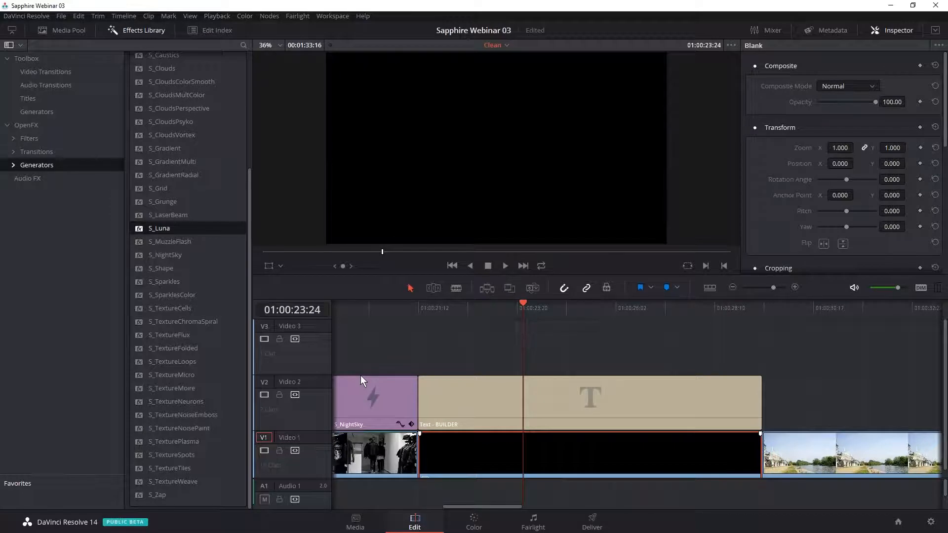
scroll(942, 402, "down", 1)
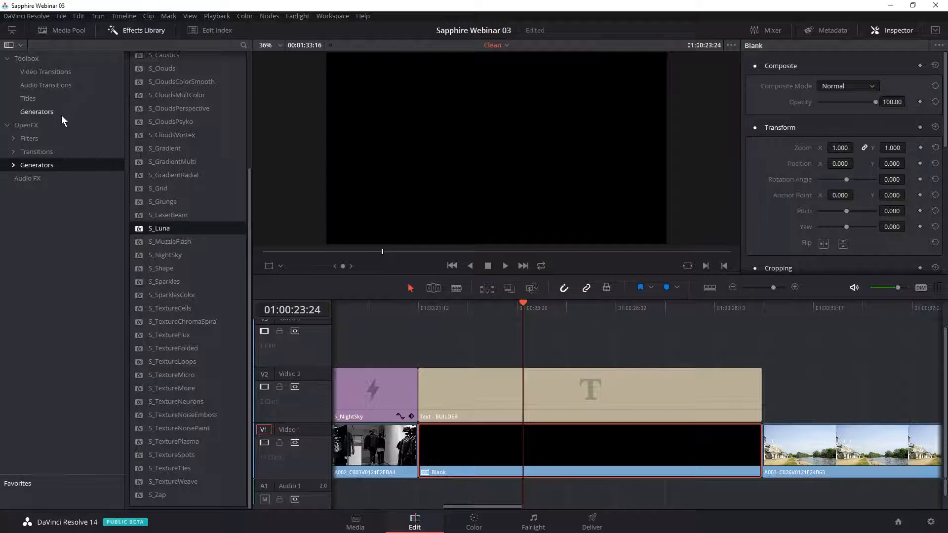
left_click(39, 138)
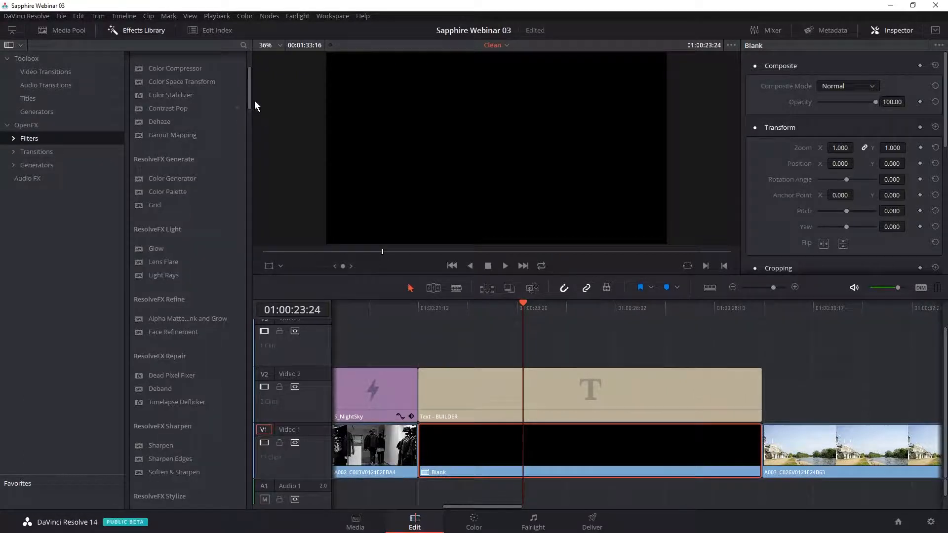
left_click_drag(248, 96, 250, 222)
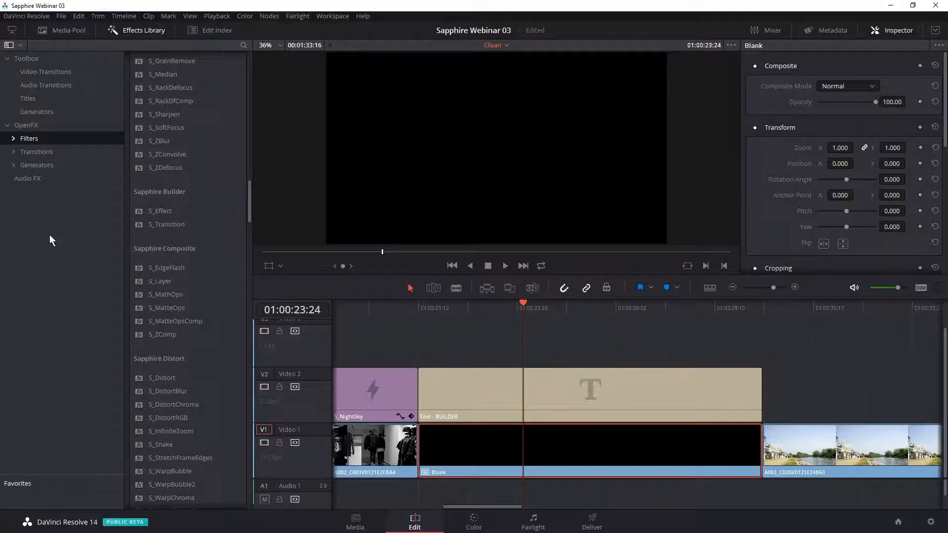
left_click_drag(156, 214, 523, 450)
left_click(869, 64)
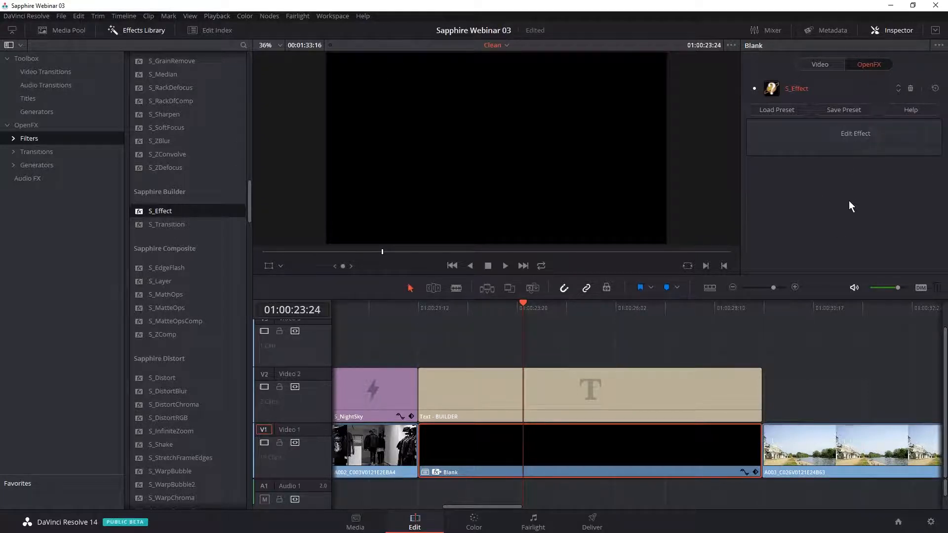
In the effect builder for S_Effect, insert a Luna node between Source and Result and set its Lunar Phase to 183.70.
left_click(856, 133)
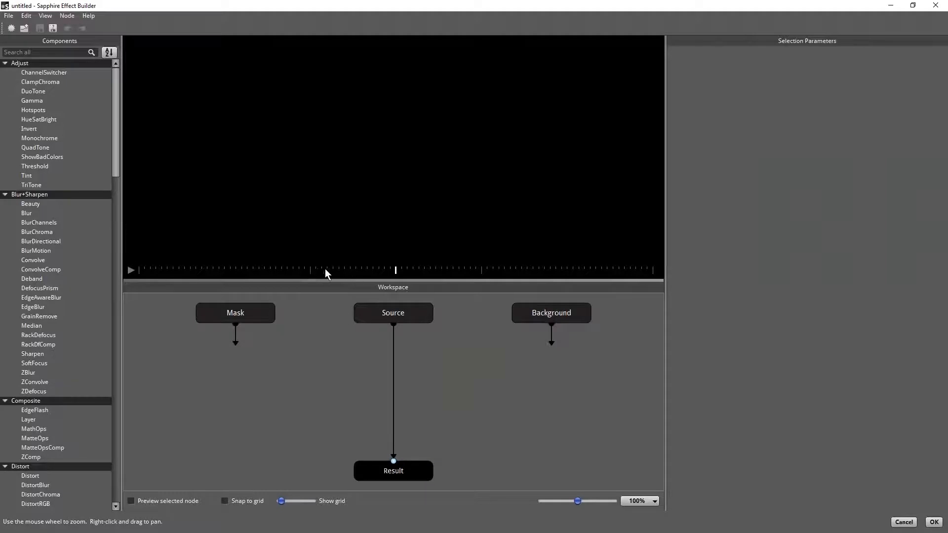
mouse_move(115, 107)
left_mouse_down()
mouse_move(119, 124)
mouse_move(119, 103)
left_mouse_up()
left_click(42, 156)
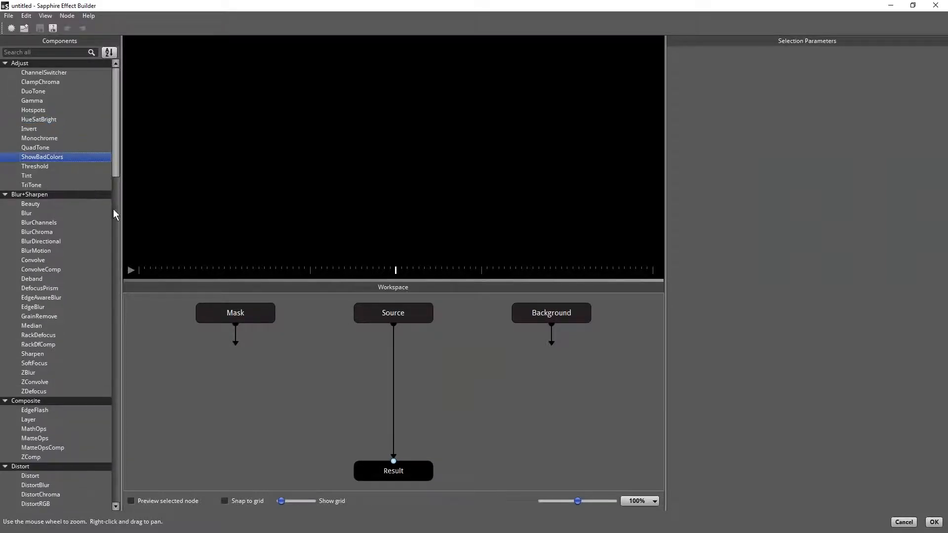
left_click_drag(121, 167, 118, 370)
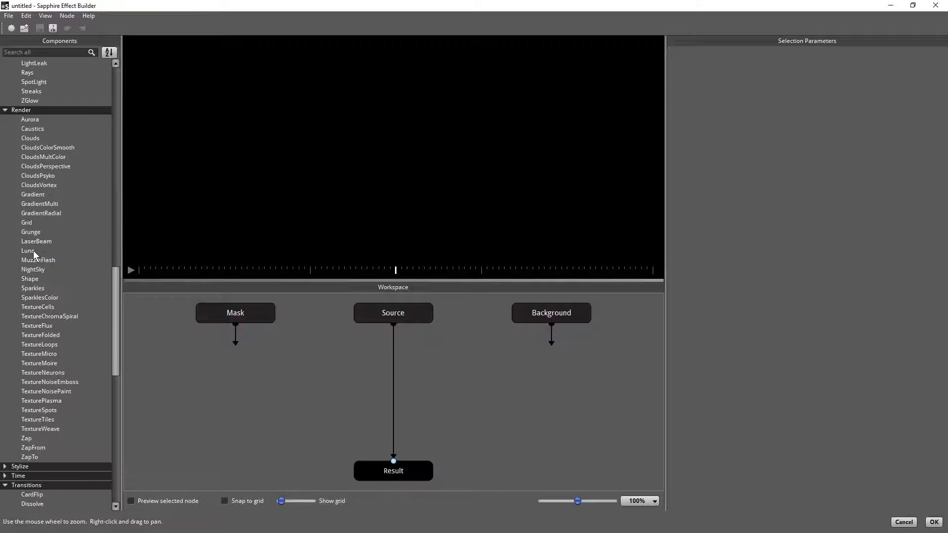
left_click_drag(33, 250, 398, 354)
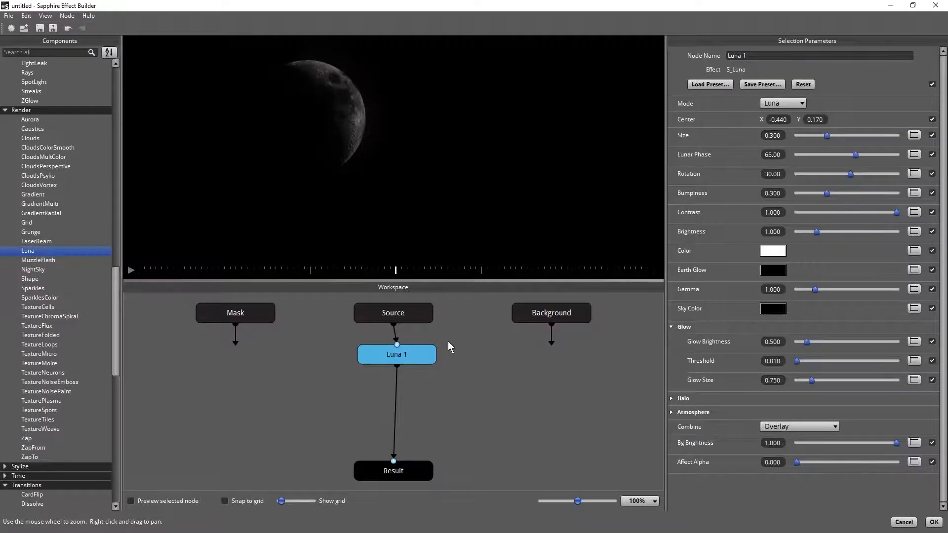
mouse_move(406, 362)
left_mouse_down()
mouse_move(419, 362)
mouse_move(399, 372)
mouse_move(421, 373)
left_mouse_up()
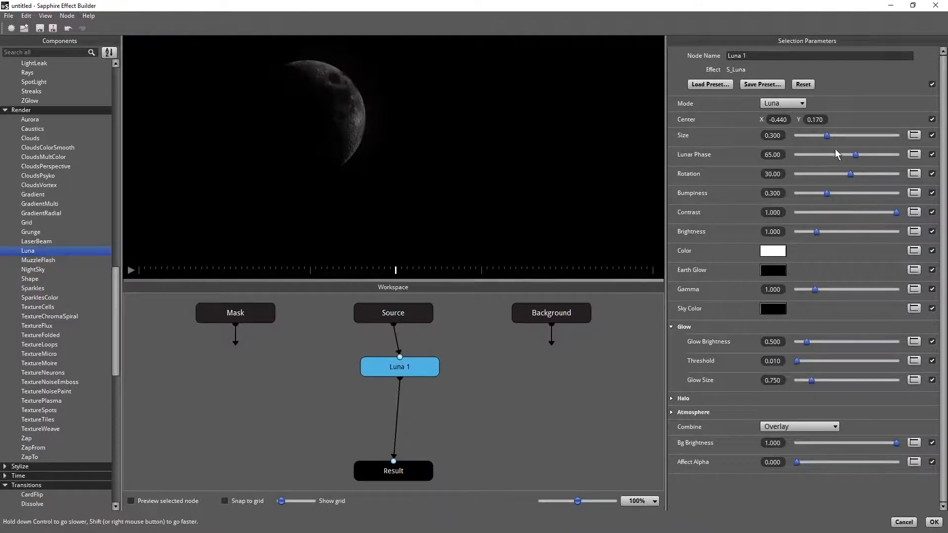
mouse_move(858, 155)
left_mouse_down()
mouse_move(829, 157)
mouse_move(872, 158)
left_mouse_up()
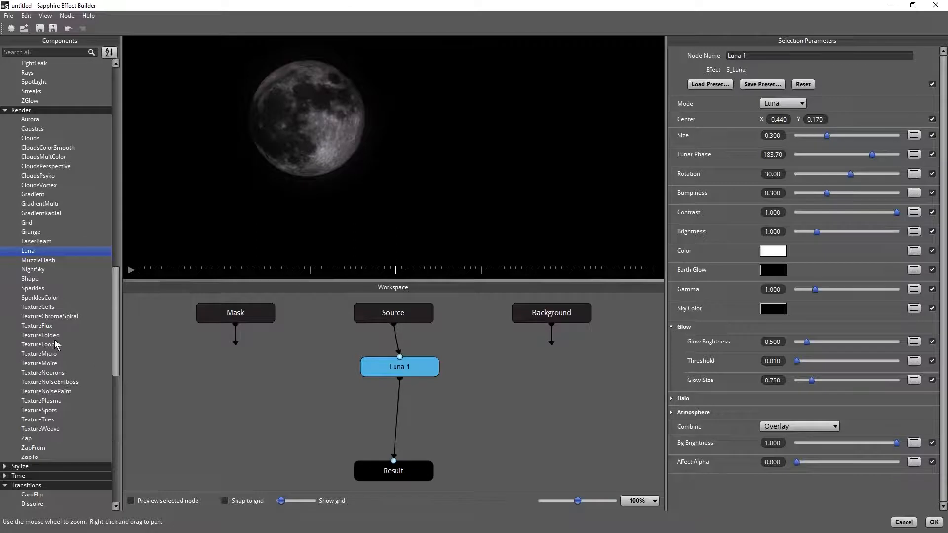
Insert a Streaks node after Luna with Streaks Brightness 4.244 and Threshold 0.151, and cancel out of the effect builder.
scroll(113, 320, "up", 3)
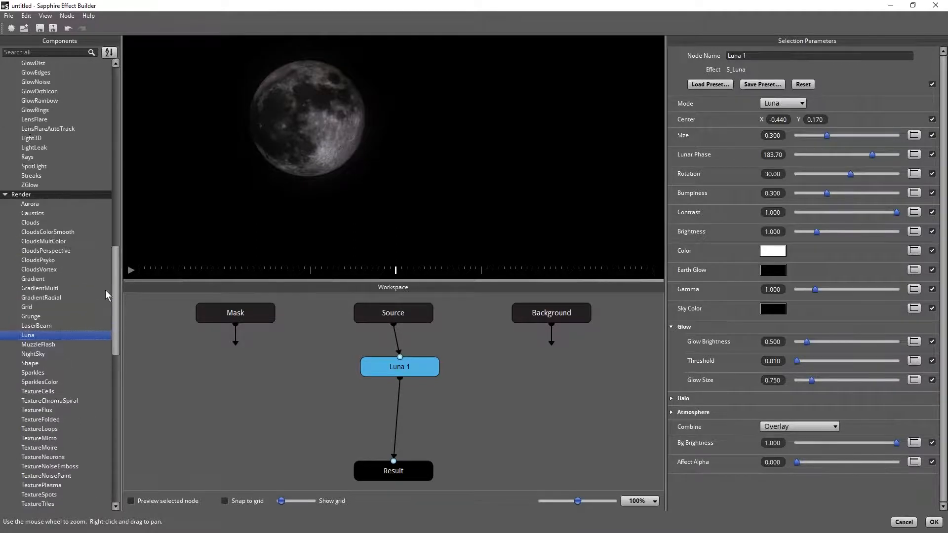
left_click(31, 176)
mouse_move(31, 175)
left_mouse_down()
mouse_move(413, 434)
mouse_move(392, 422)
mouse_move(398, 428)
mouse_move(407, 415)
left_mouse_up()
mouse_move(804, 107)
left_mouse_down()
mouse_move(906, 112)
mouse_move(877, 109)
left_mouse_up()
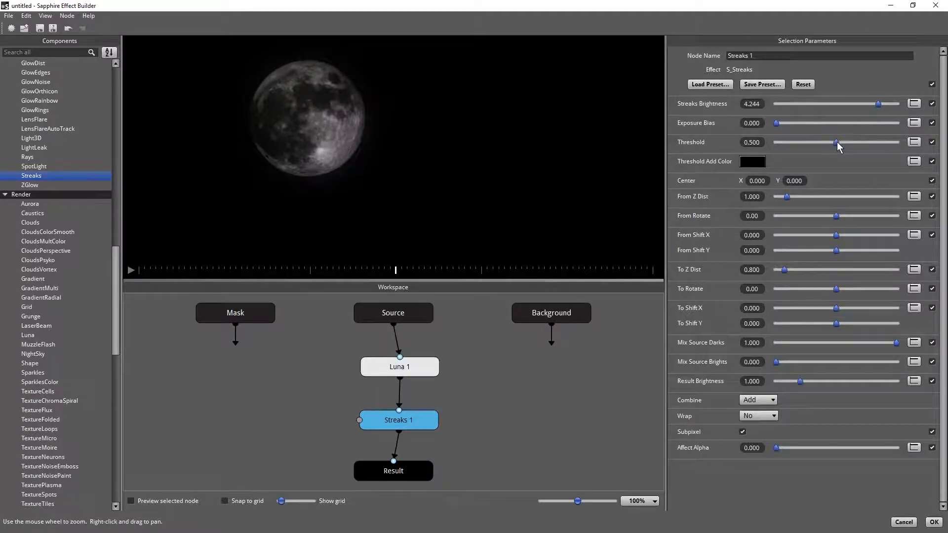
left_click_drag(837, 144, 799, 144)
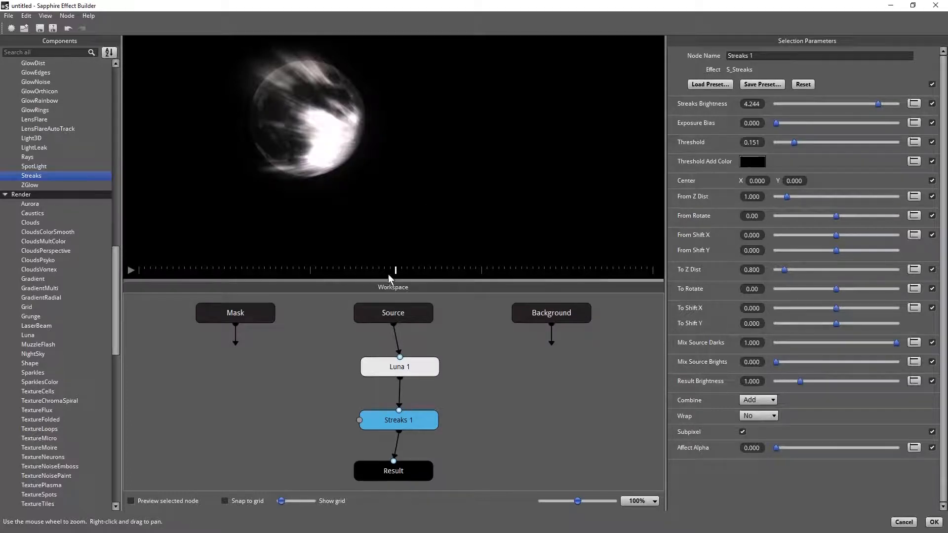
left_click_drag(390, 273, 351, 274)
left_click(903, 523)
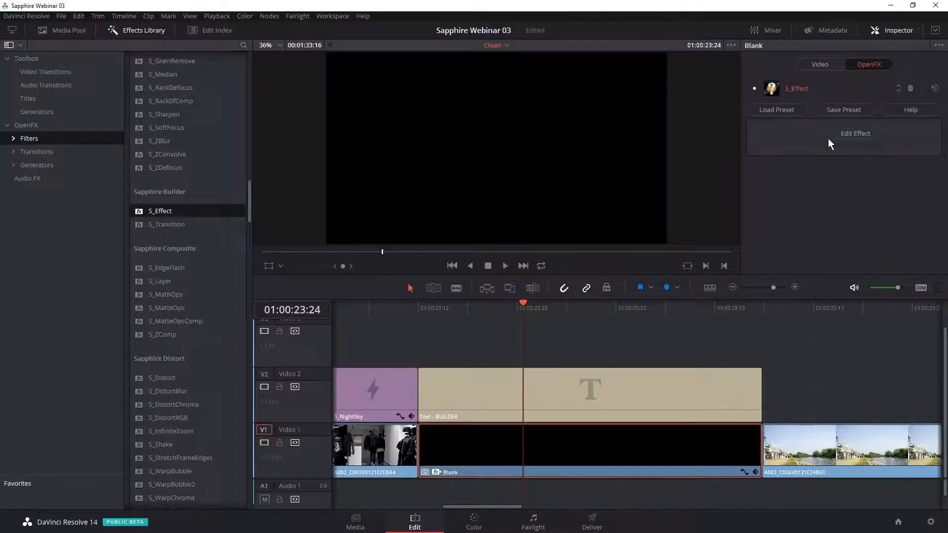
Open the preset browser for S_Effect, enlarge its window and list the S_CloudsVortex presets.
left_click(788, 109)
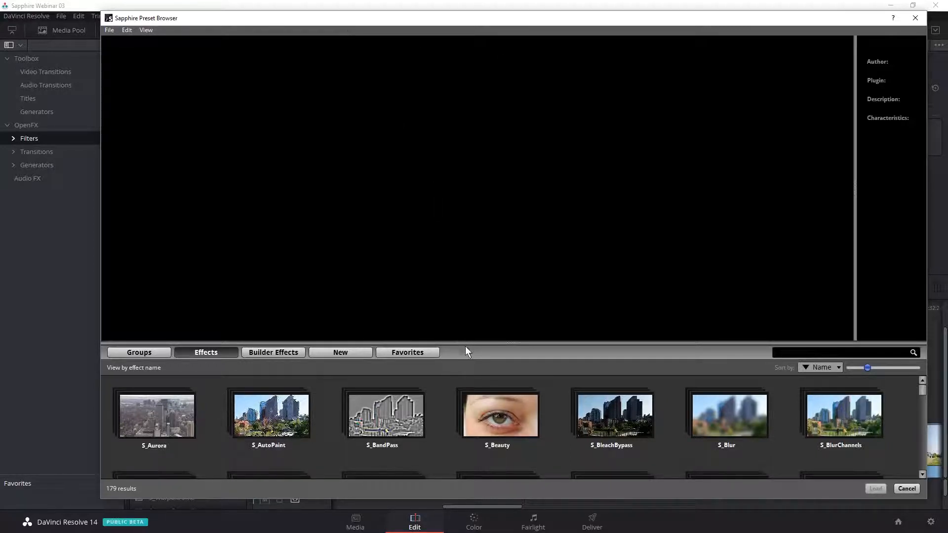
left_click_drag(420, 498, 432, 526)
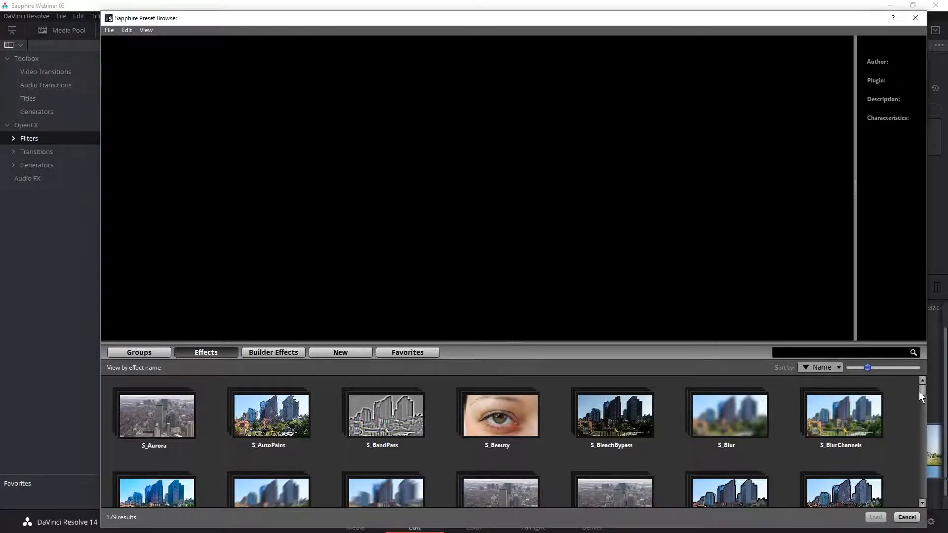
left_click_drag(923, 390, 911, 390)
left_click_drag(916, 389, 915, 398)
double_click(265, 432)
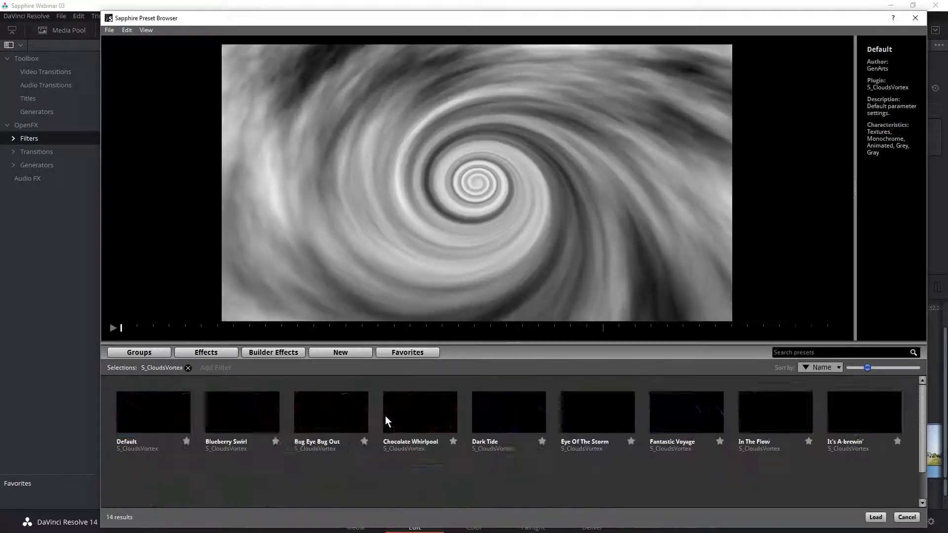
Preview several S_CloudsVortex presets, including Blueberry Swirl, Volcano Vortex and Fantastic Voyage.
left_click(267, 425)
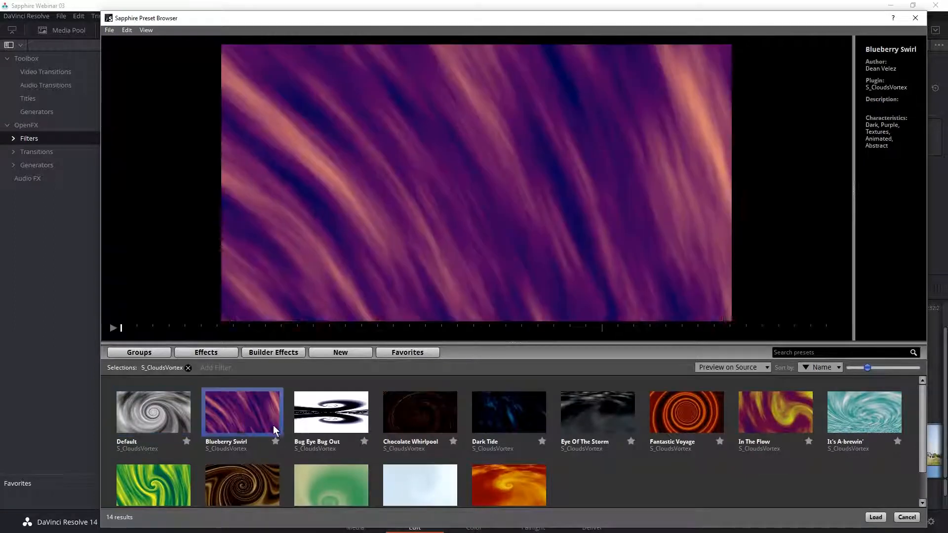
left_click(340, 485)
left_click(416, 487)
left_click(543, 485)
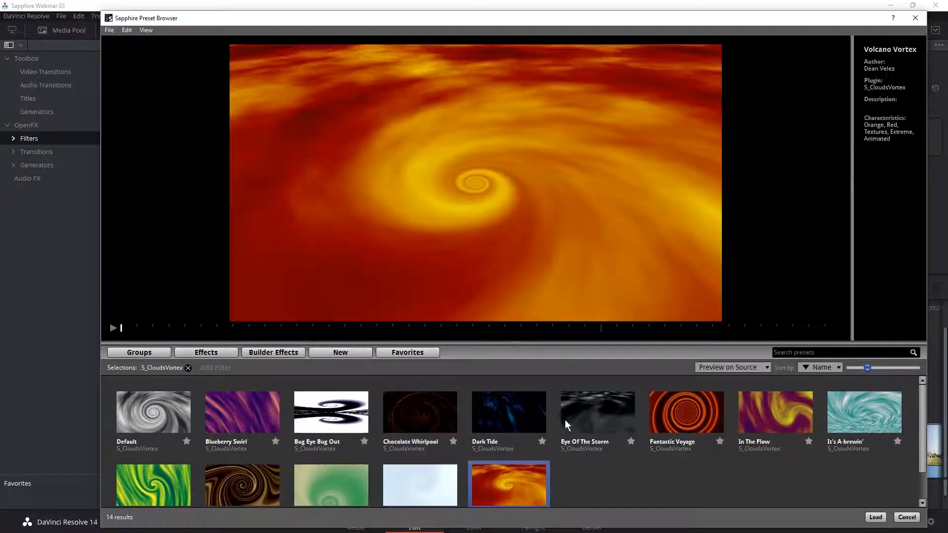
left_click(543, 422)
left_click(608, 416)
left_click(664, 445)
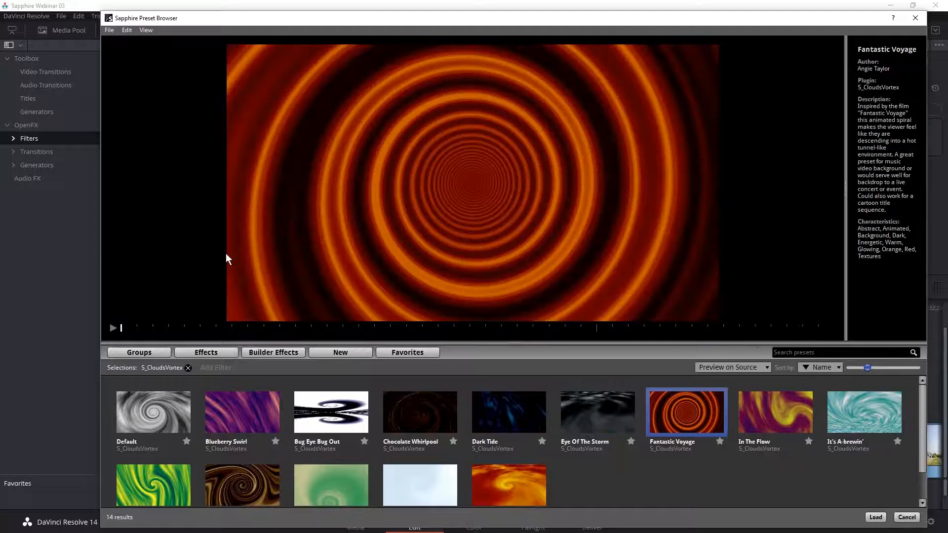
Browse the Builder Effects presets, previewing Advanced Dust 1 in motion and Bokeh Streaks 1, and clear the S_Effect selection.
left_click(274, 352)
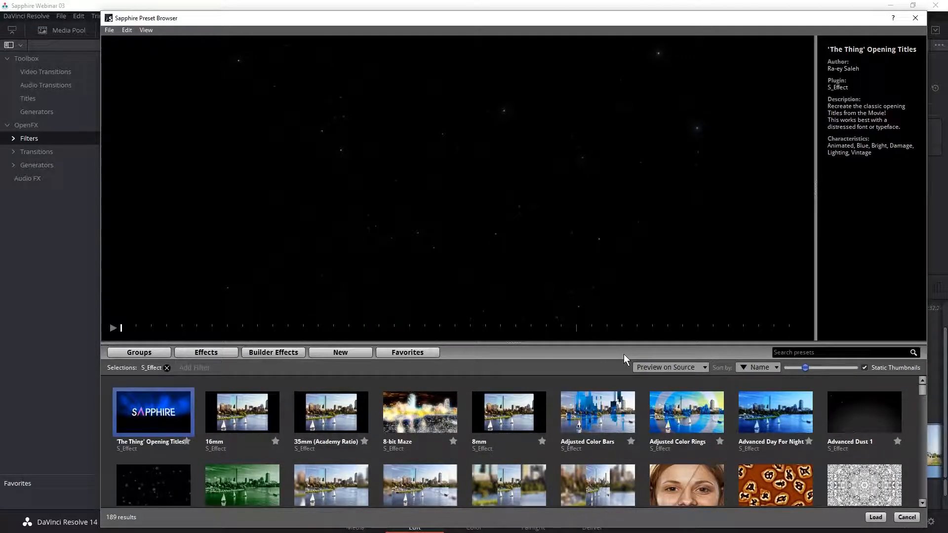
left_click(865, 410)
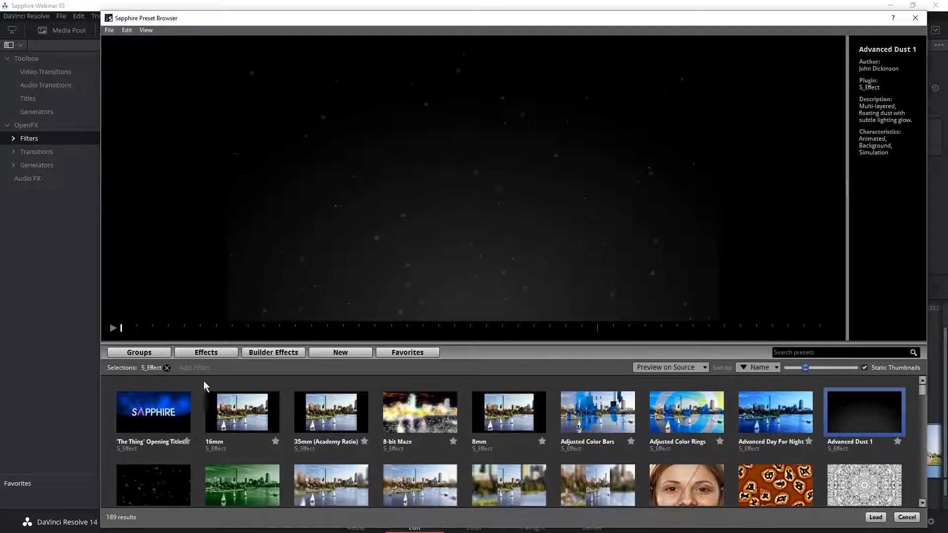
left_click(112, 330)
left_click(112, 329)
left_click_drag(263, 329, 207, 349)
left_click_drag(920, 390, 921, 404)
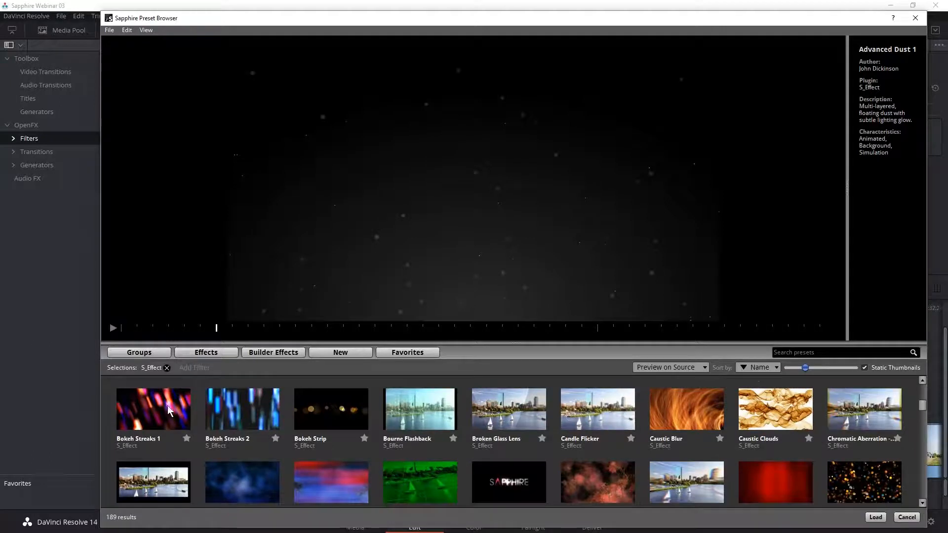
left_click(123, 400)
left_click(167, 368)
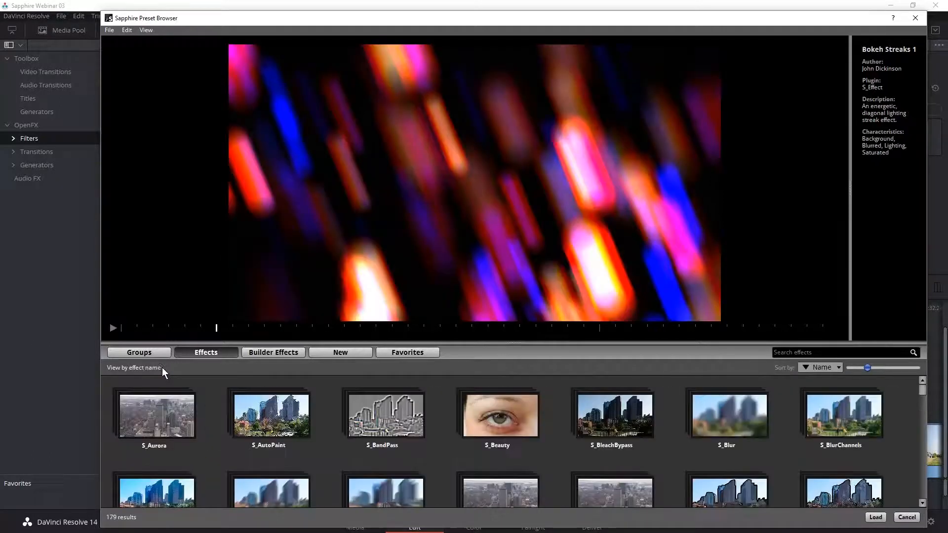
Filter the Builder Effects presets by the Background characteristic and load the Award Bokeh preset onto the Blank clip.
left_click(291, 354)
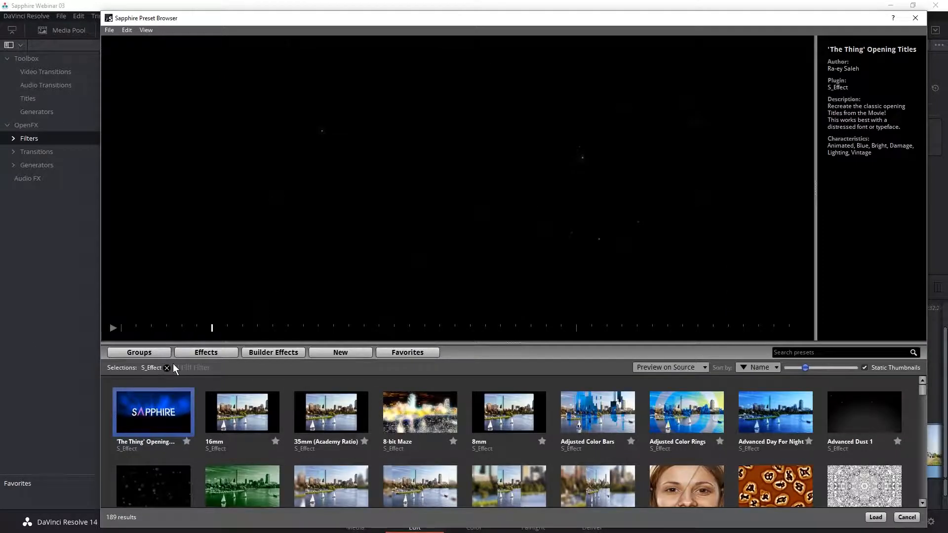
left_click(195, 367)
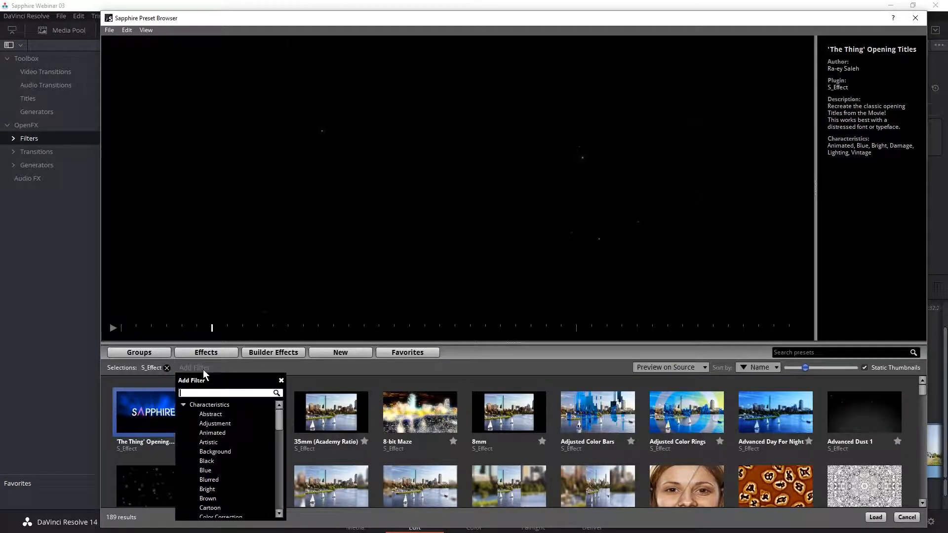
left_click(221, 451)
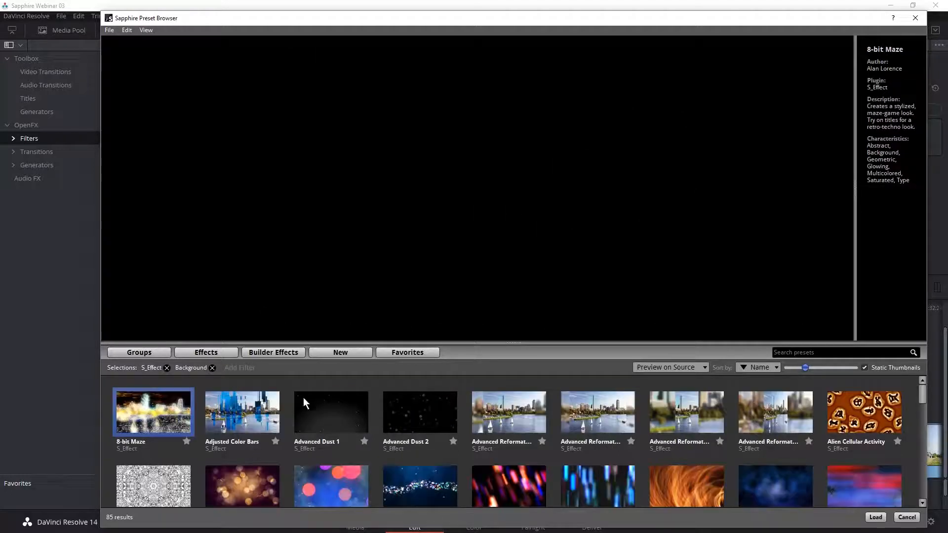
left_click_drag(922, 395, 921, 407)
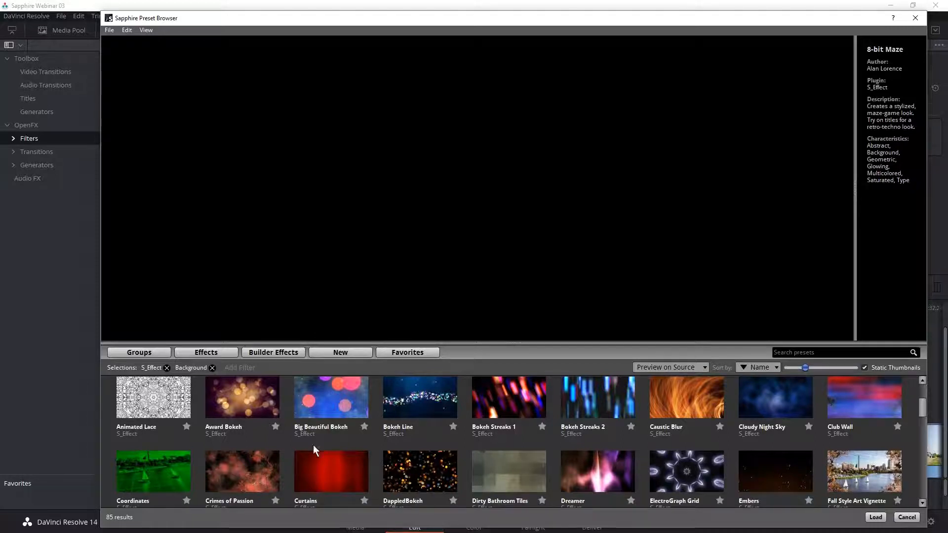
left_click(224, 380)
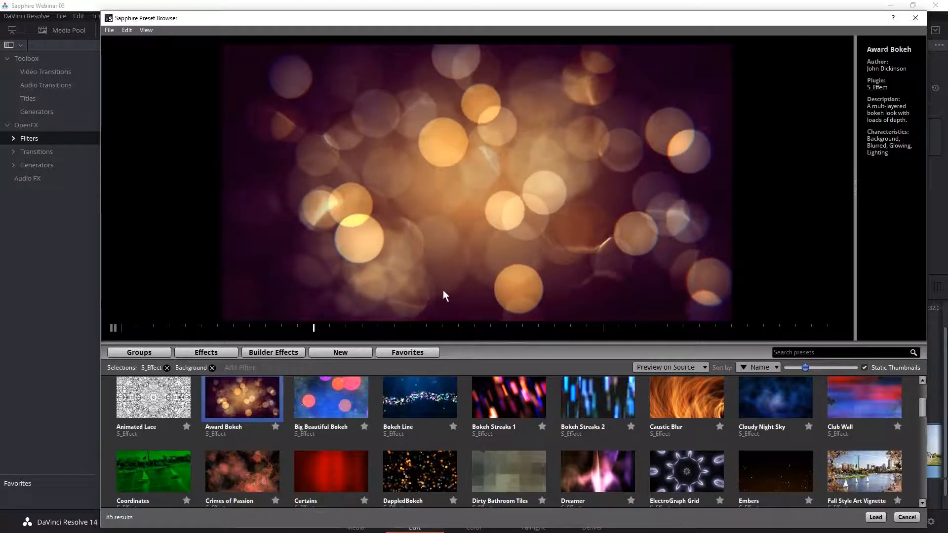
left_click(875, 516)
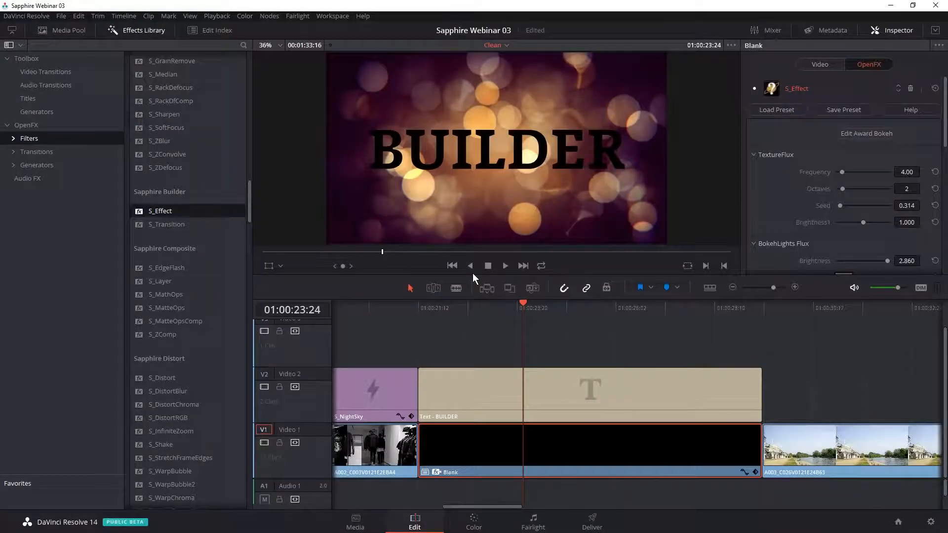
Scrub the BUILDER section to 01:00:26:04 and review the Award Bokeh parameters from TextureFlux down to Saturation.
left_click_drag(478, 306, 618, 309)
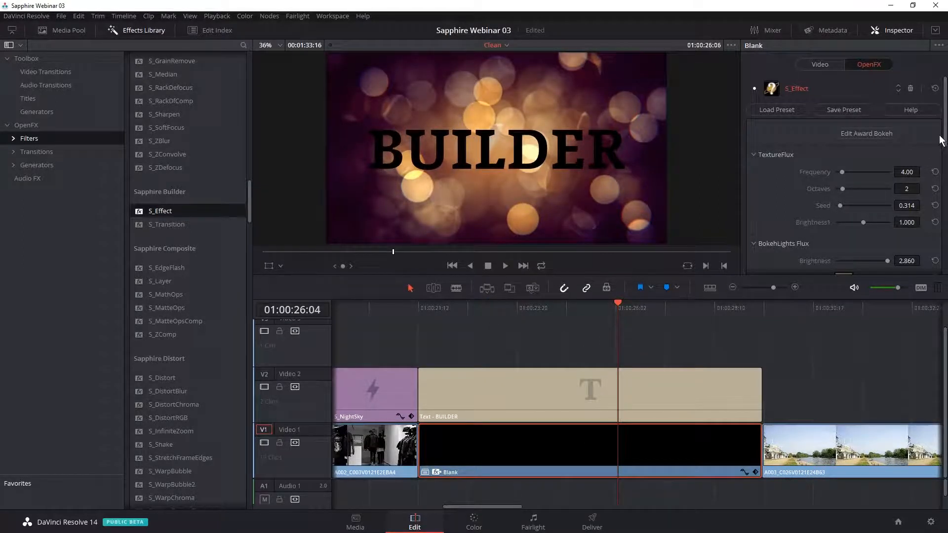
left_click_drag(945, 139, 945, 163)
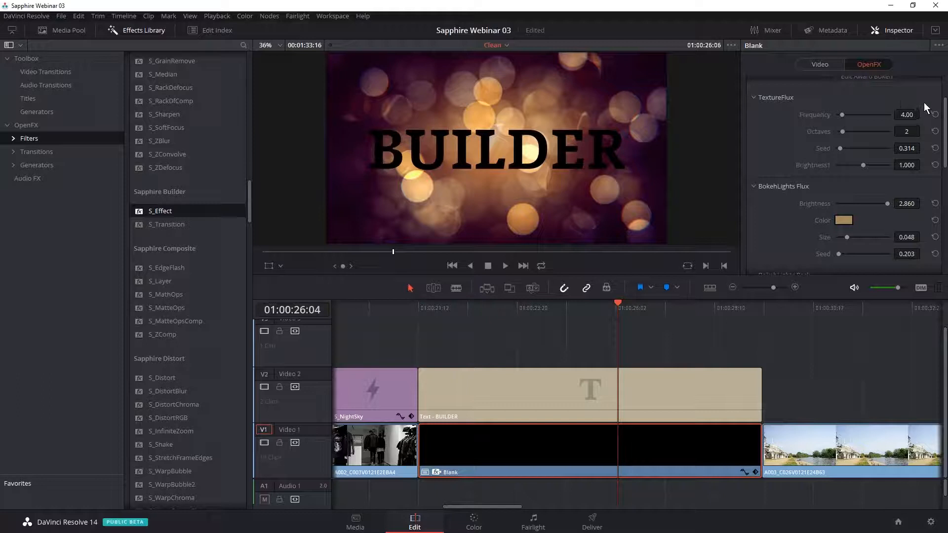
left_click_drag(945, 108, 935, 208)
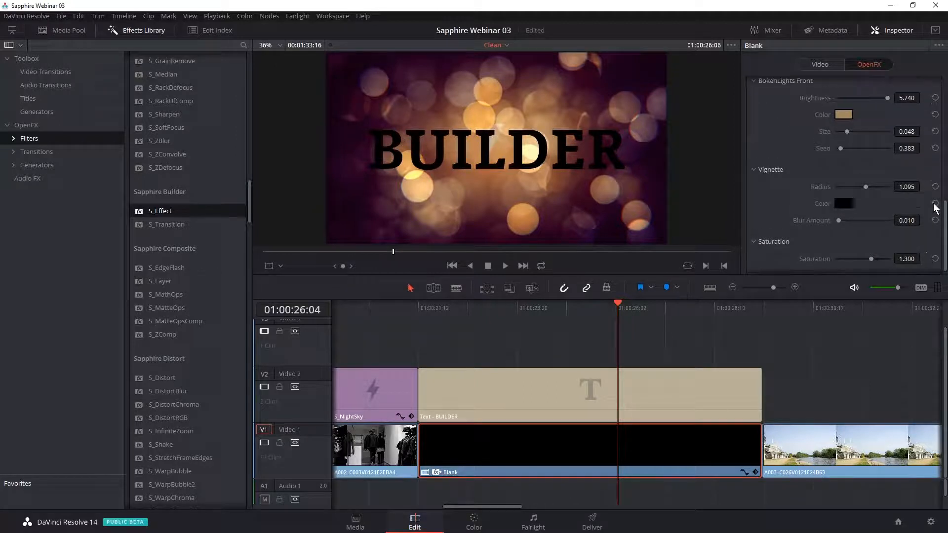
Review the color, size and seed parameters of the BokehLights Flux, Back and Front groups in the Award Bokeh effect.
scroll(935, 208, "up", 10)
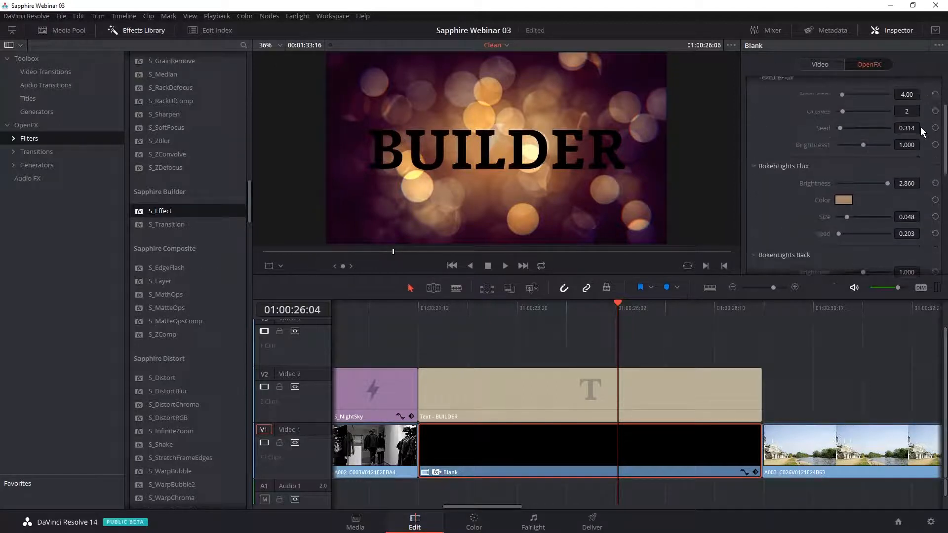
scroll(920, 129, "down", 1)
scroll(919, 117, "up", 2)
scroll(920, 103, "down", 3)
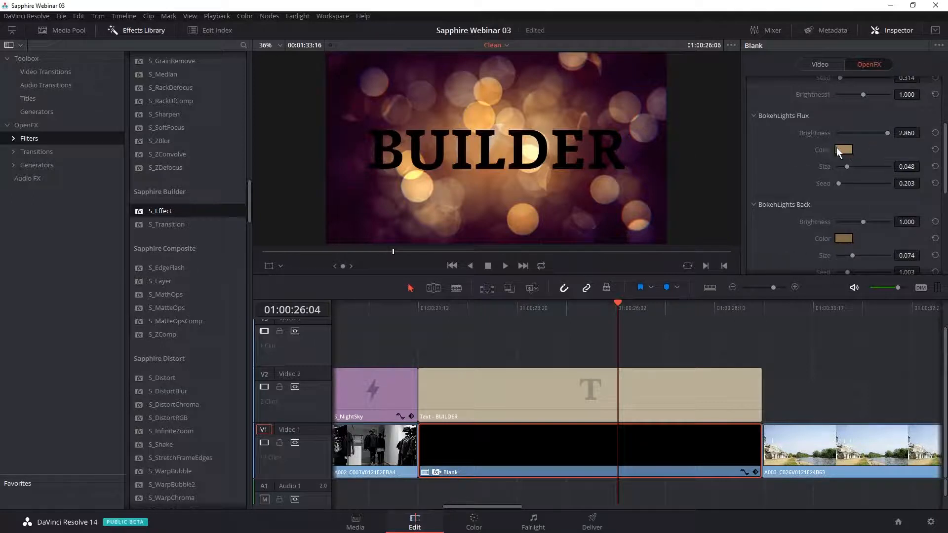
scroll(945, 154, "up", 1)
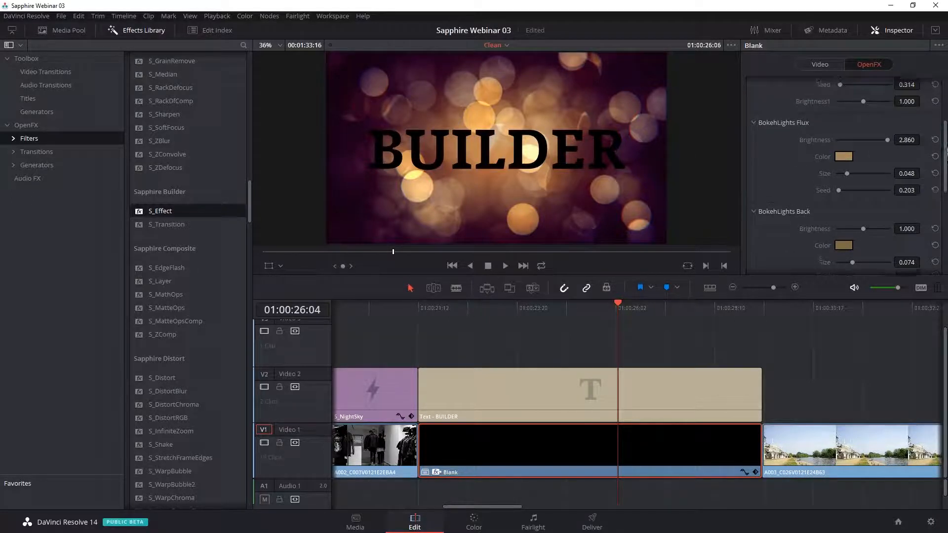
scroll(946, 151, "down", 2)
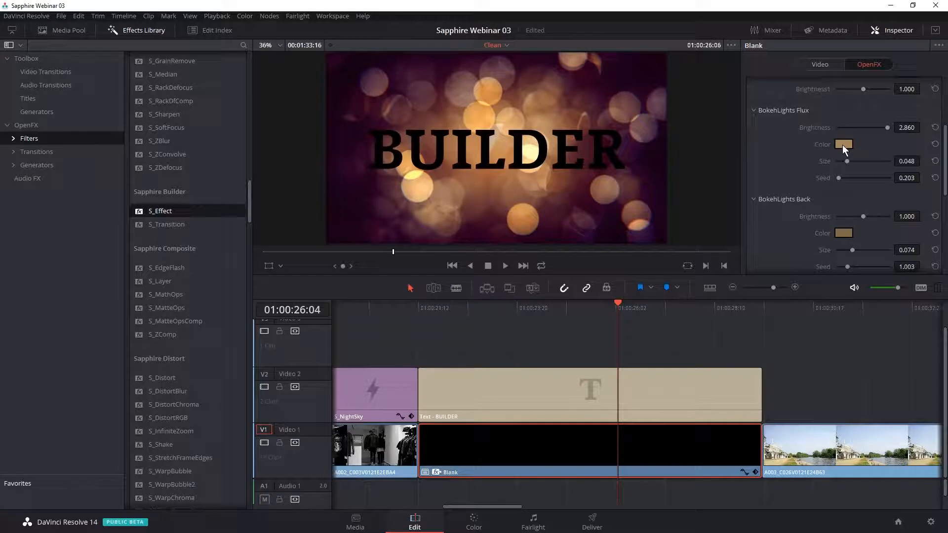
scroll(929, 173, "down", 10)
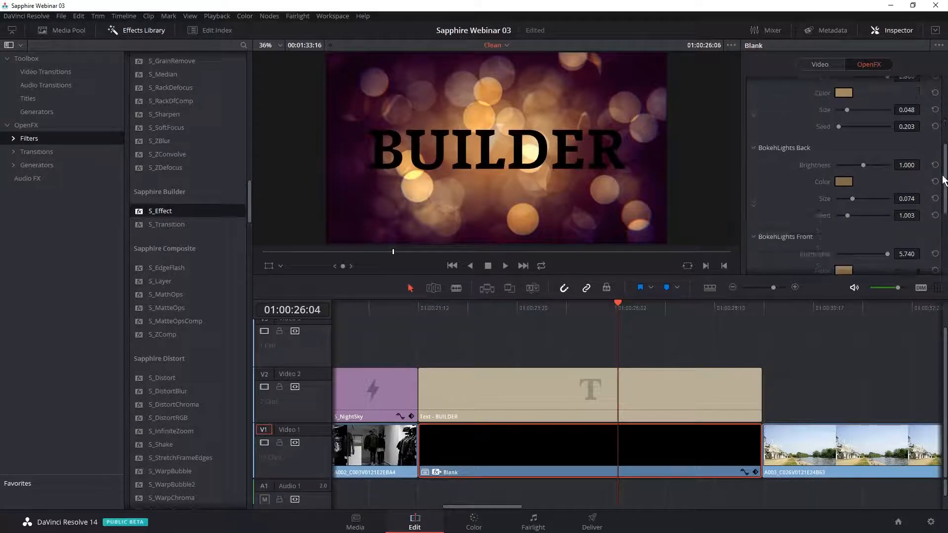
scroll(939, 196, "down", 2)
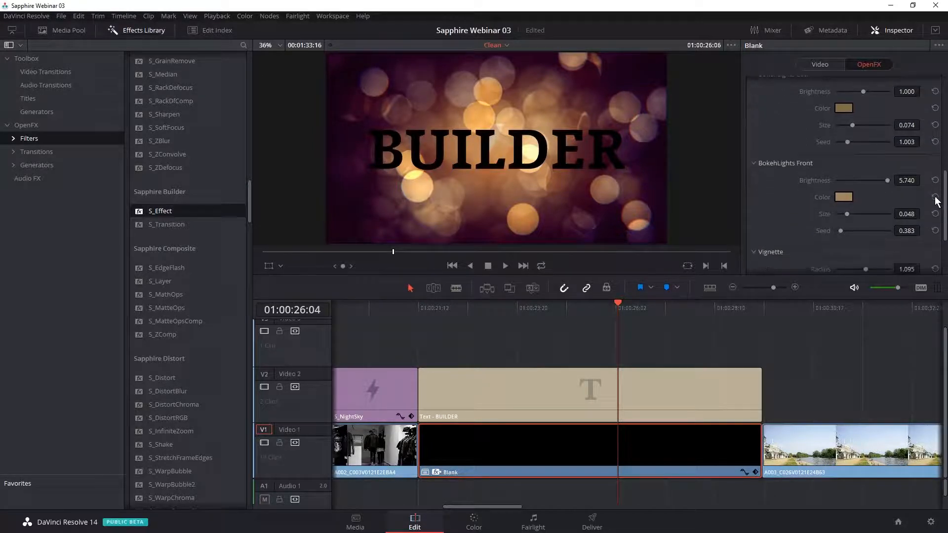
Set the BokehLights Front color of the Blank clip's effect to cyan (#00ffff).
left_click(846, 196)
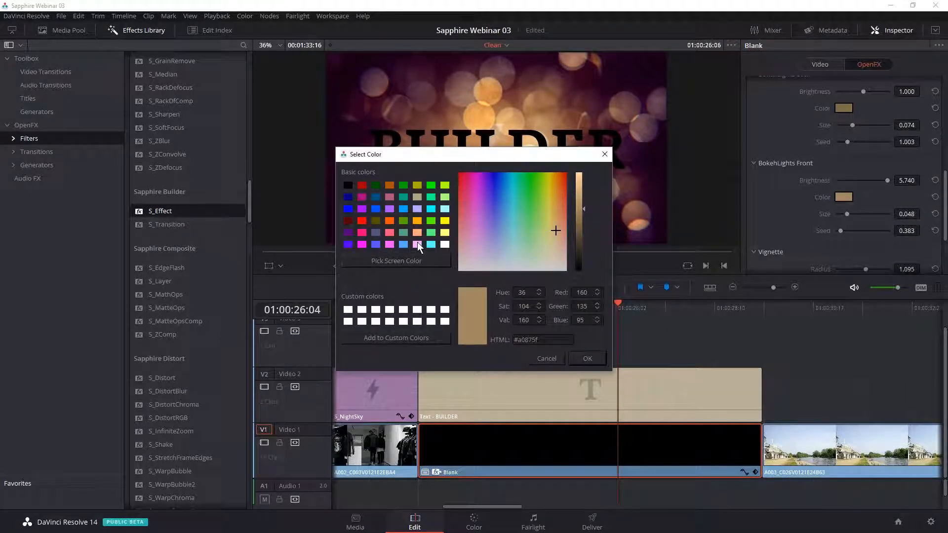
left_click(431, 209)
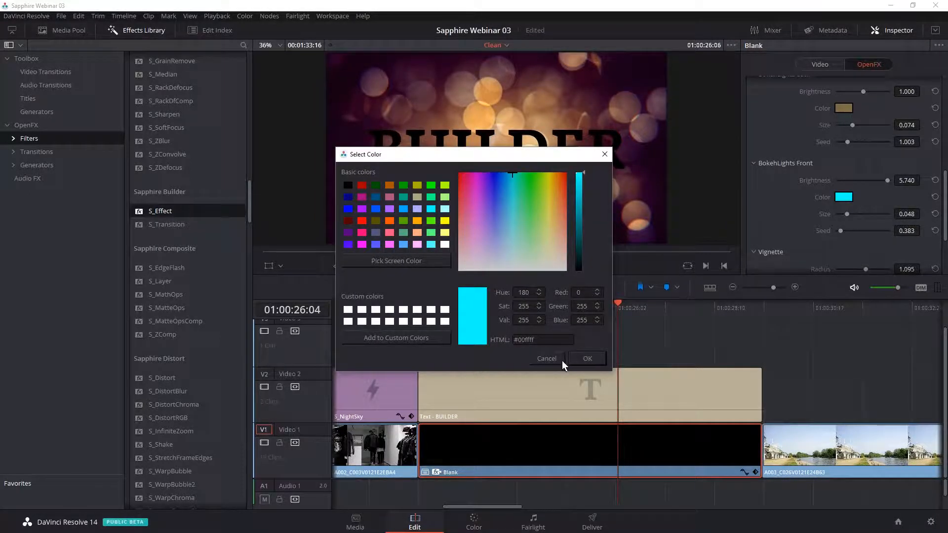
left_click(589, 360)
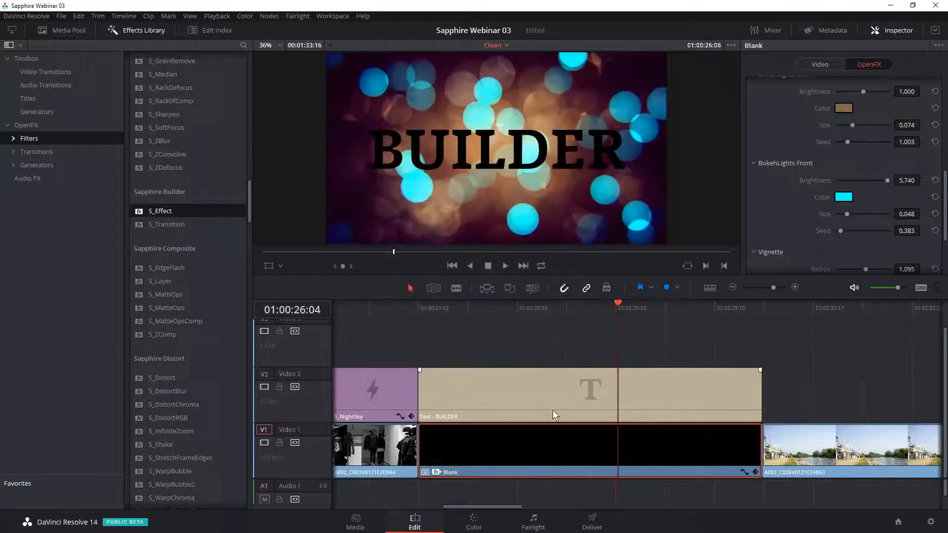
Change the BokehLights Front color to yellow (#ffff00).
left_click(847, 196)
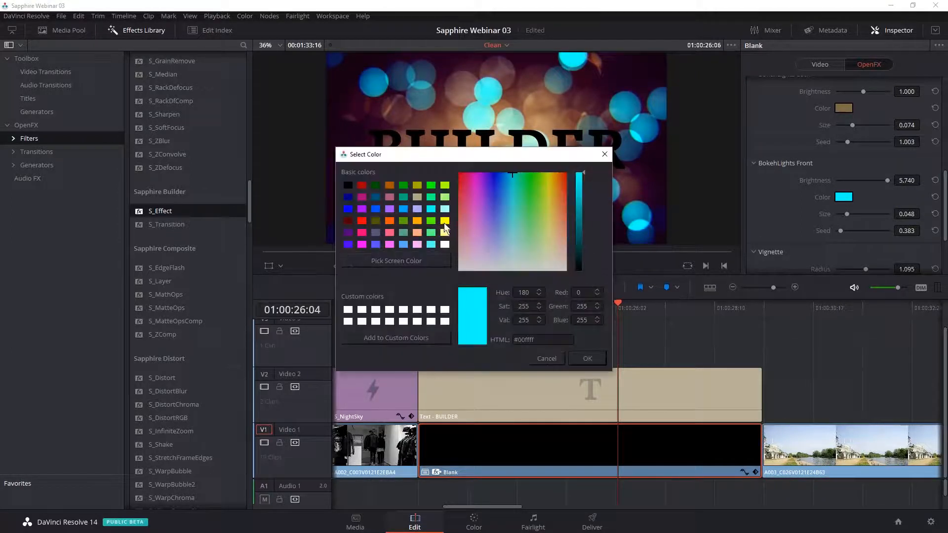
left_click(444, 222)
left_click(588, 358)
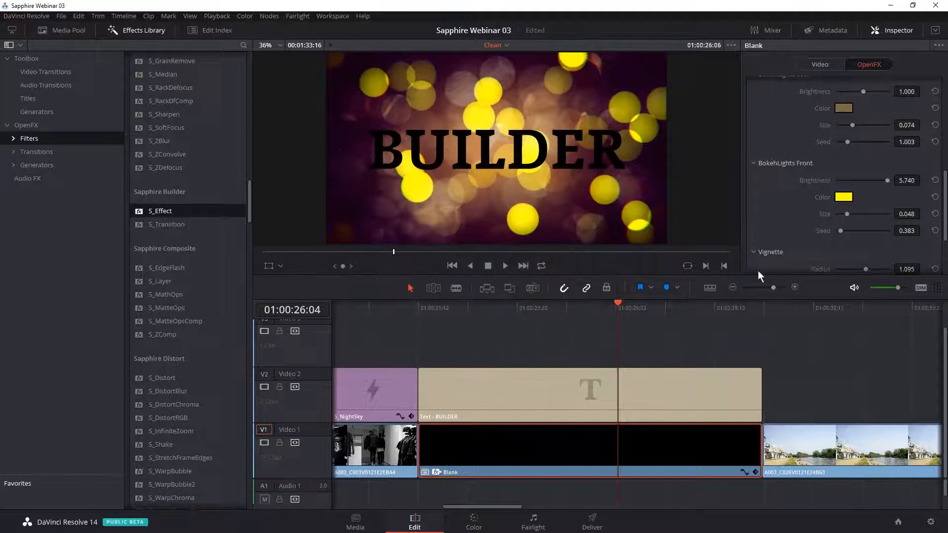
Open the BokehLights Front color for editing again.
left_click(845, 198)
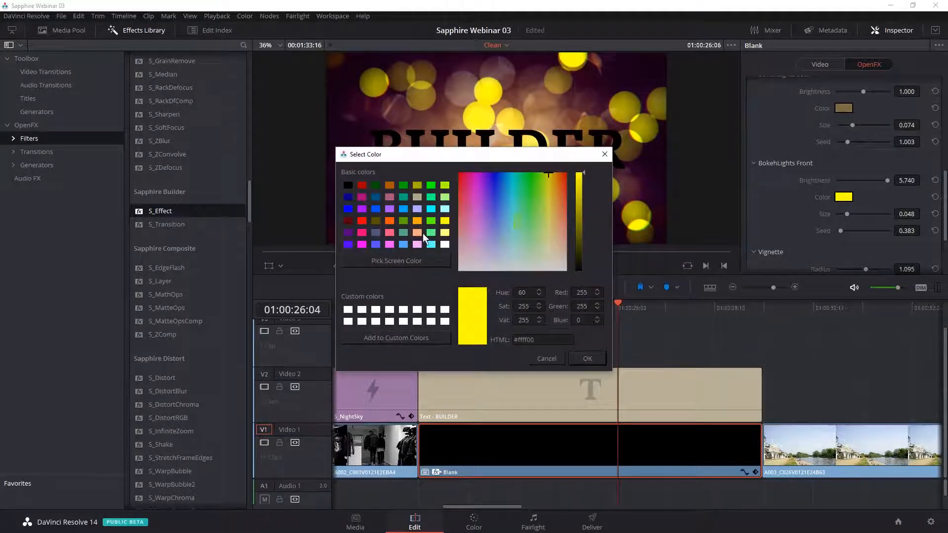
Change the BokehLights Front color to pale yellow #ffffd8 and check the look at an earlier frame of the title.
left_click(542, 188)
left_click(548, 252)
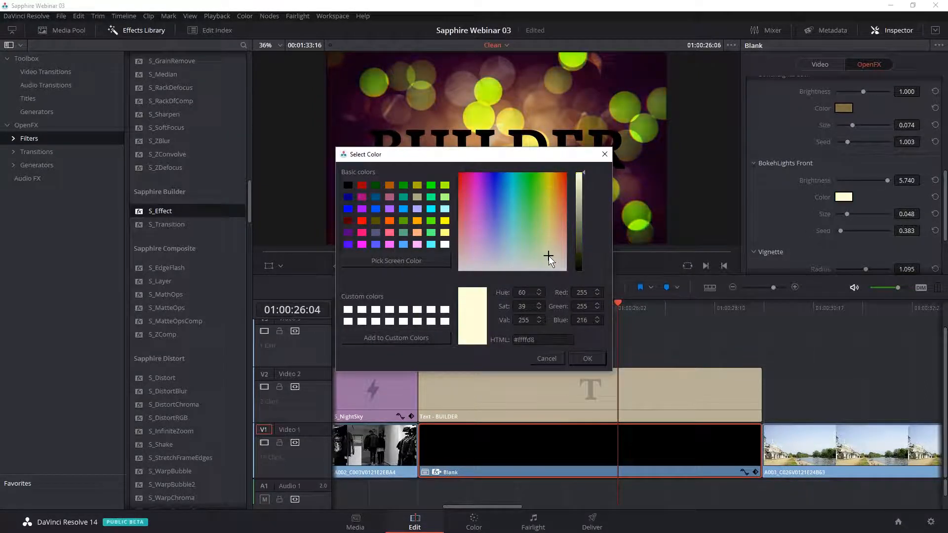
left_click(592, 354)
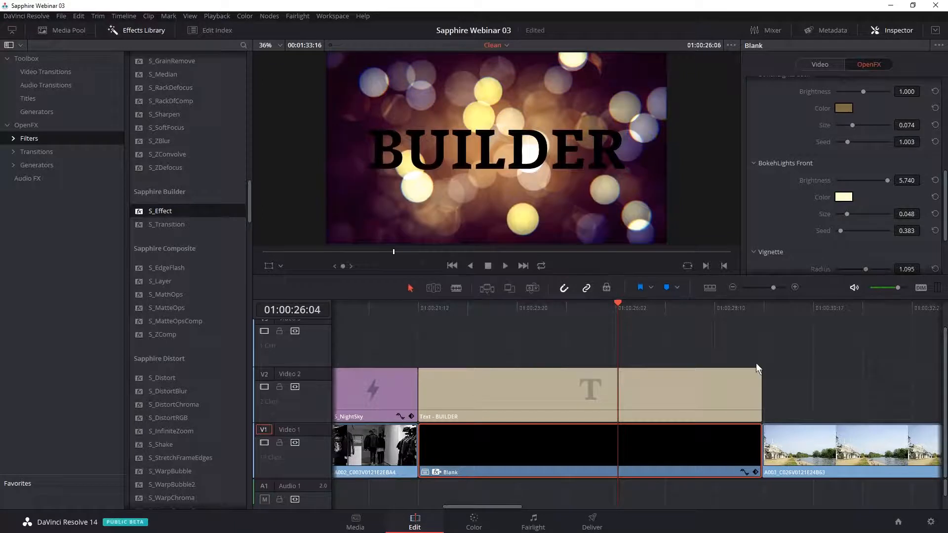
left_click_drag(584, 311, 483, 318)
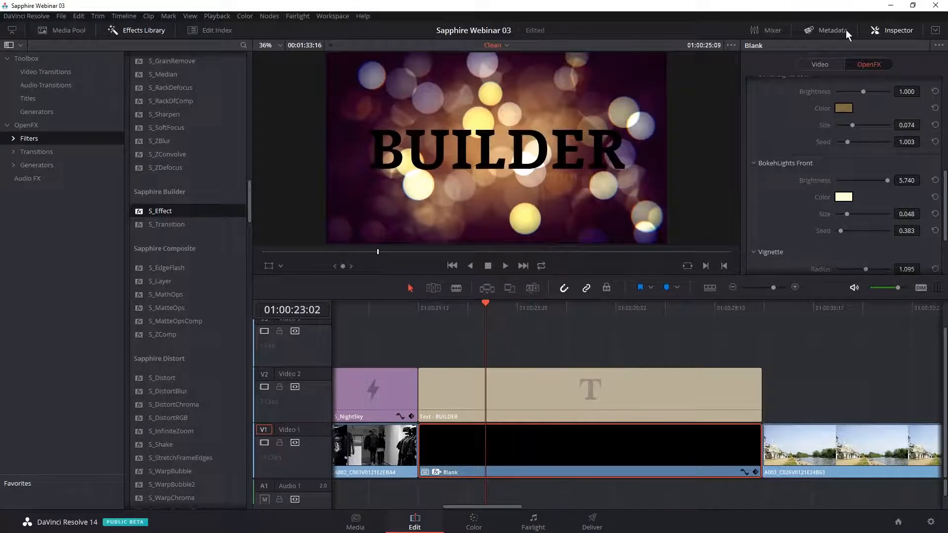
Set the BokehLights Back seed to 1.760 and the BokehLights Front seed to 1.250, and preview a later frame.
left_click_drag(849, 141, 855, 143)
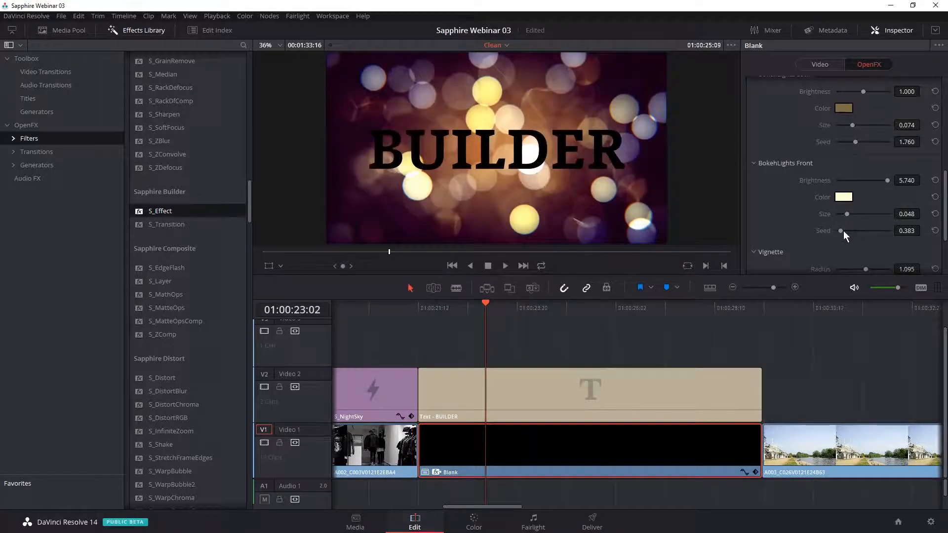
left_click_drag(843, 230, 849, 230)
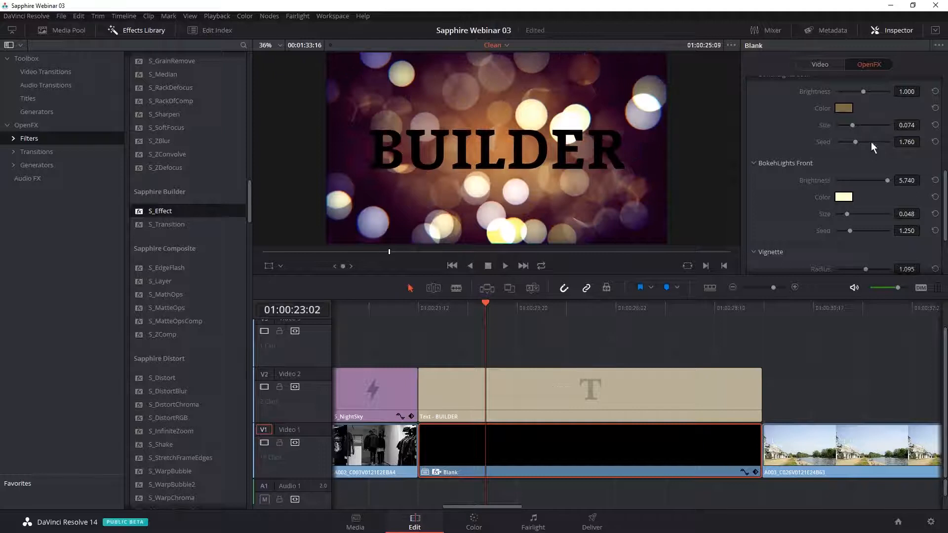
left_click_drag(944, 207, 946, 166)
left_click_drag(620, 230, 800, 170)
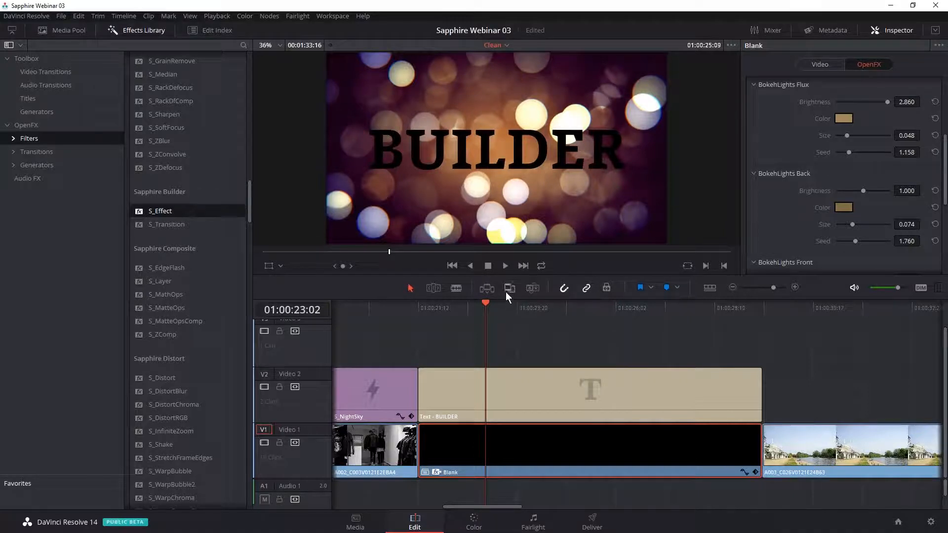
left_click_drag(507, 306, 631, 309)
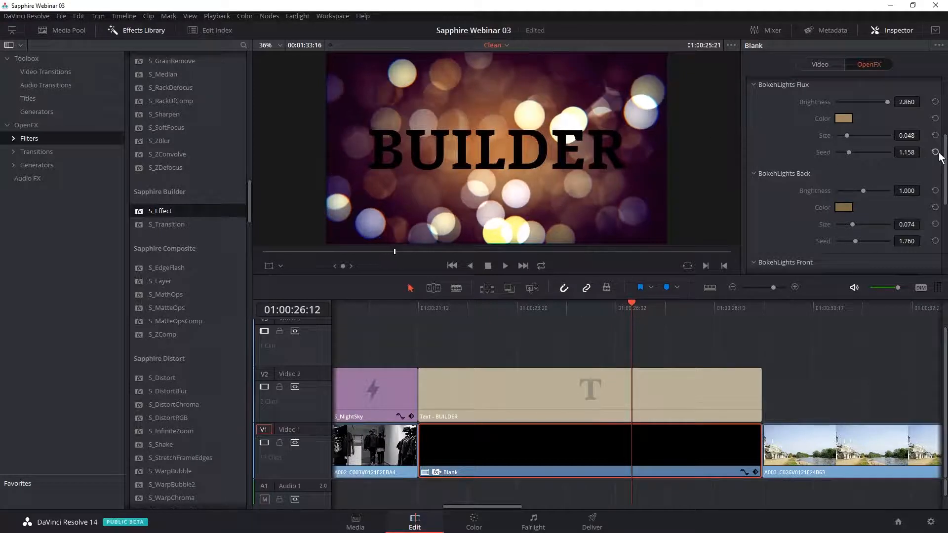
Replace the S_Effect on the Blank clip with a fresh S_Effect and open it in the Sapphire Effect Builder.
scroll(938, 154, "up", 5)
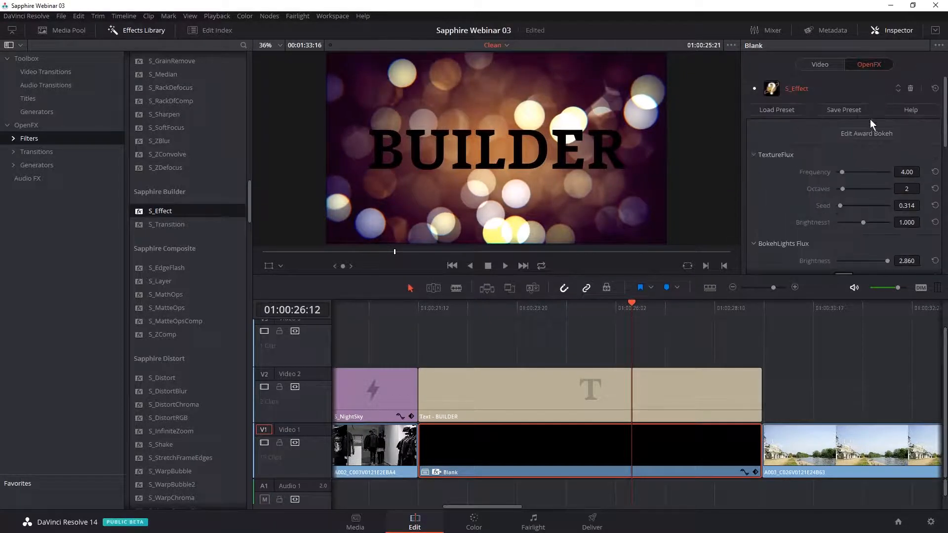
left_click(910, 89)
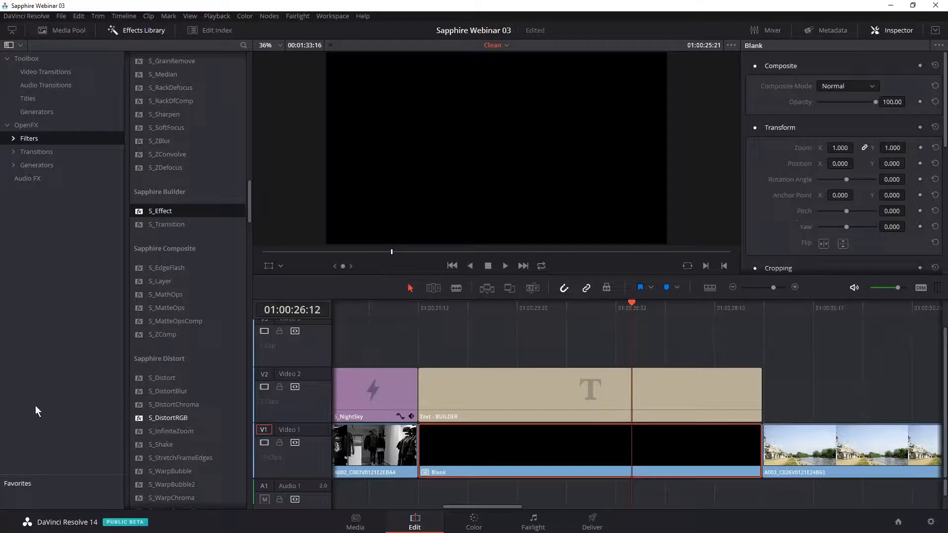
left_click_drag(168, 205, 528, 464)
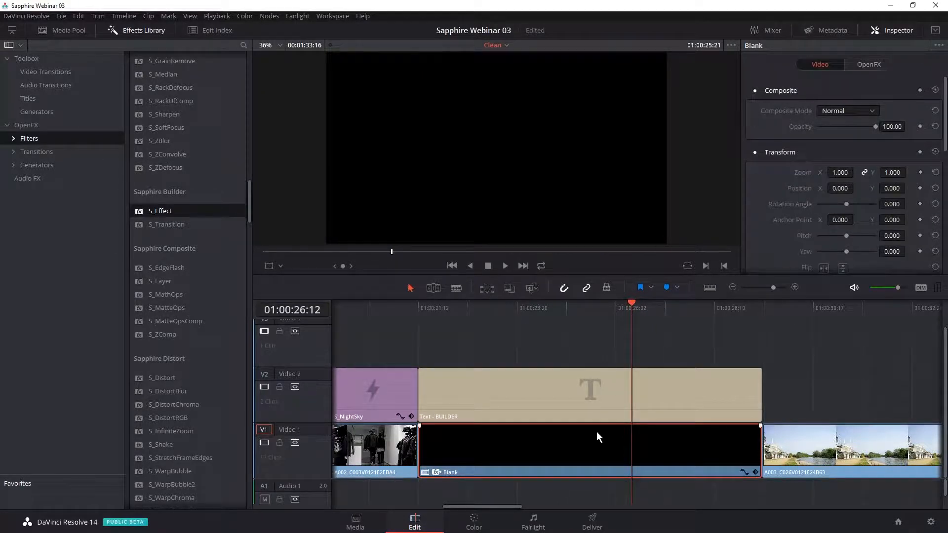
left_click(874, 63)
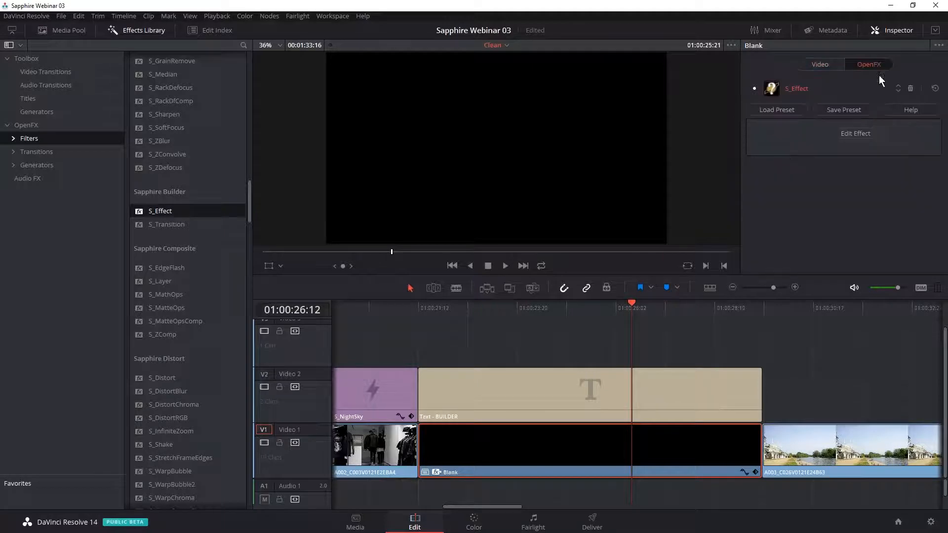
left_click(843, 139)
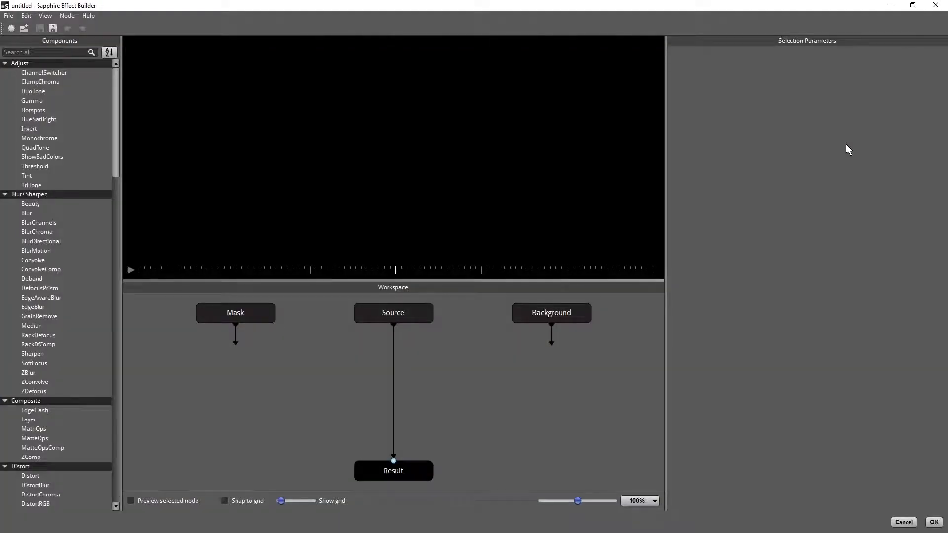
Find the Sparkles component, insert it between Source and Result, and preview its animation.
left_click(39, 52)
type("spa")
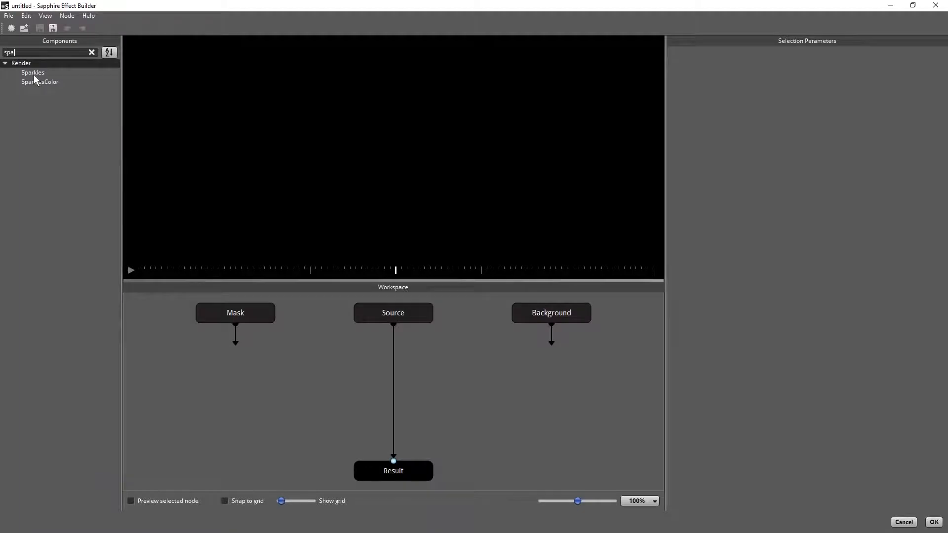
left_click_drag(34, 74, 389, 360)
left_click(130, 270)
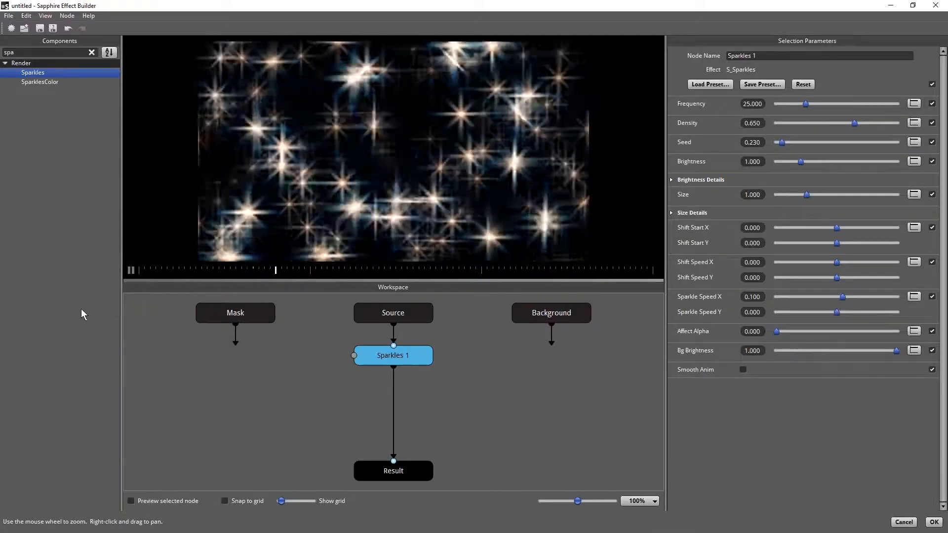
left_click(131, 269)
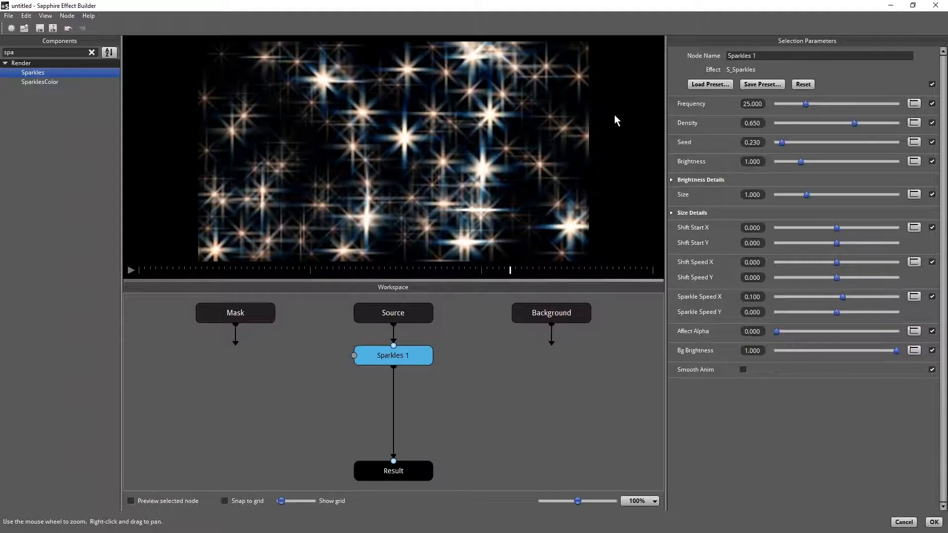
Load the Behind The Champagne Curtain preset into the Sparkles 1 node and play the result.
left_click(707, 84)
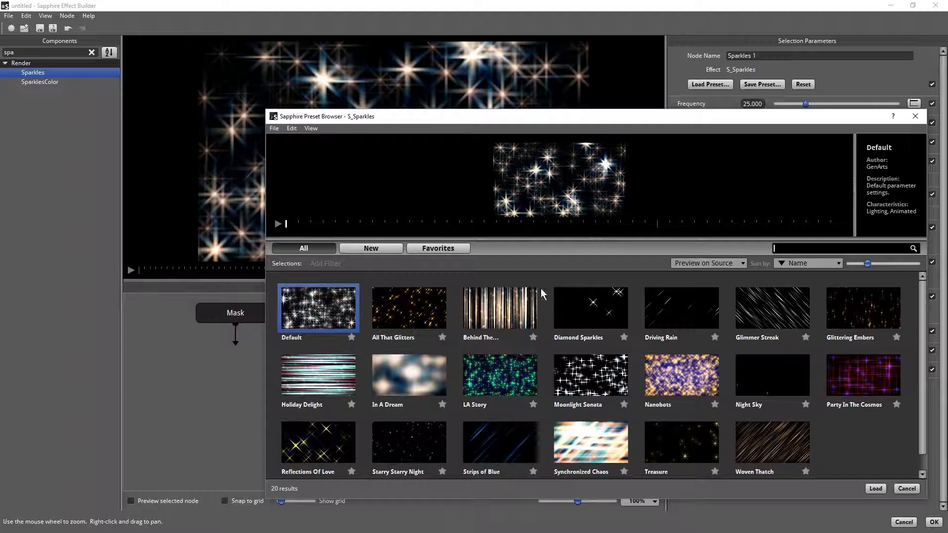
left_click(529, 305)
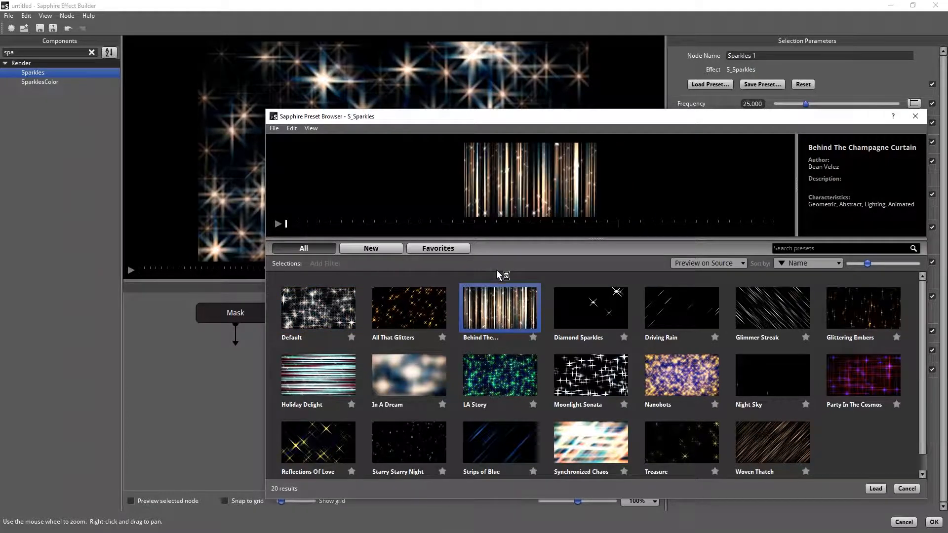
left_click(279, 224)
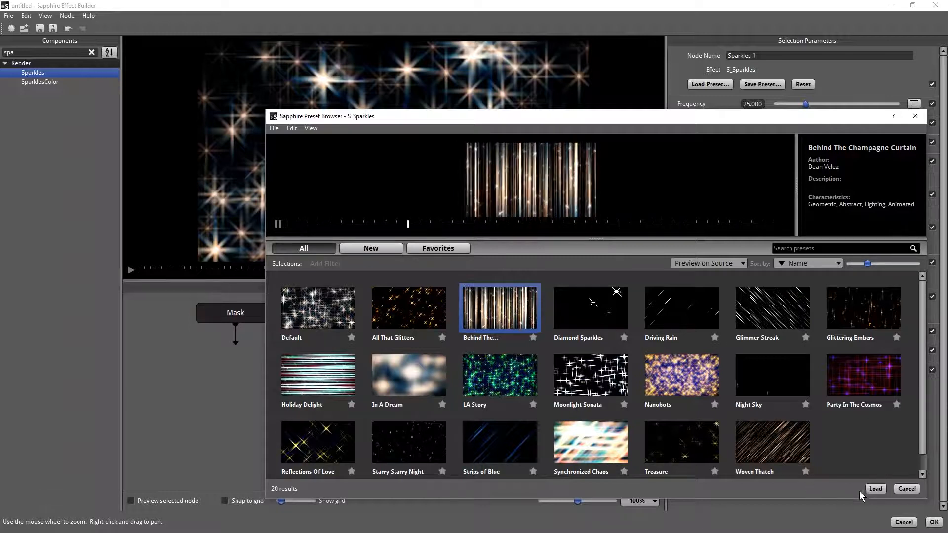
left_click(875, 489)
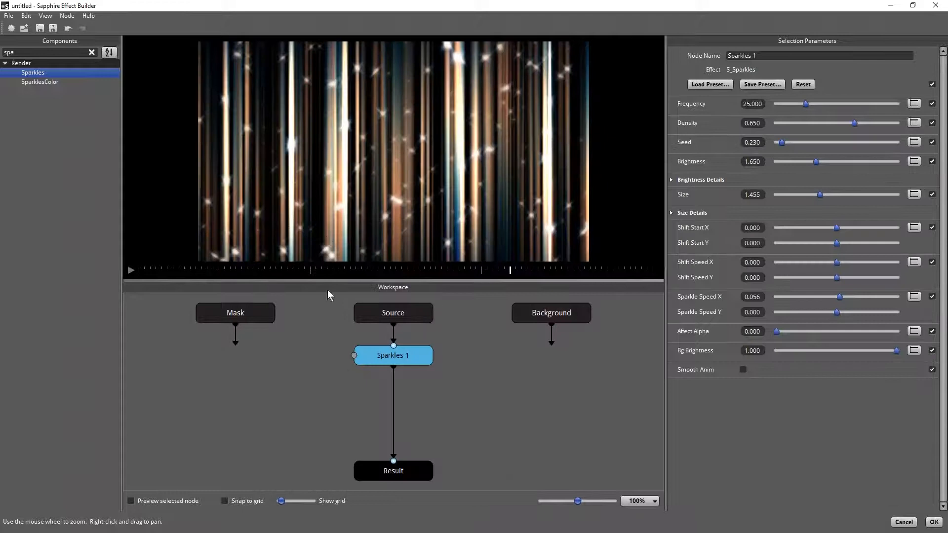
left_click(131, 271)
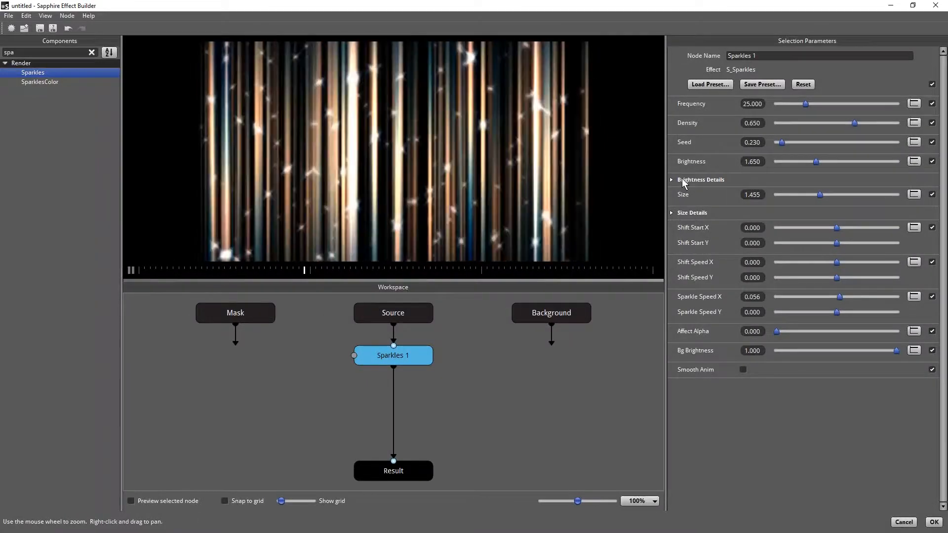
Stop the preview and set Size Diag1 and Size Diag2 of the Sparkles 1 node to 0.
left_click(672, 213)
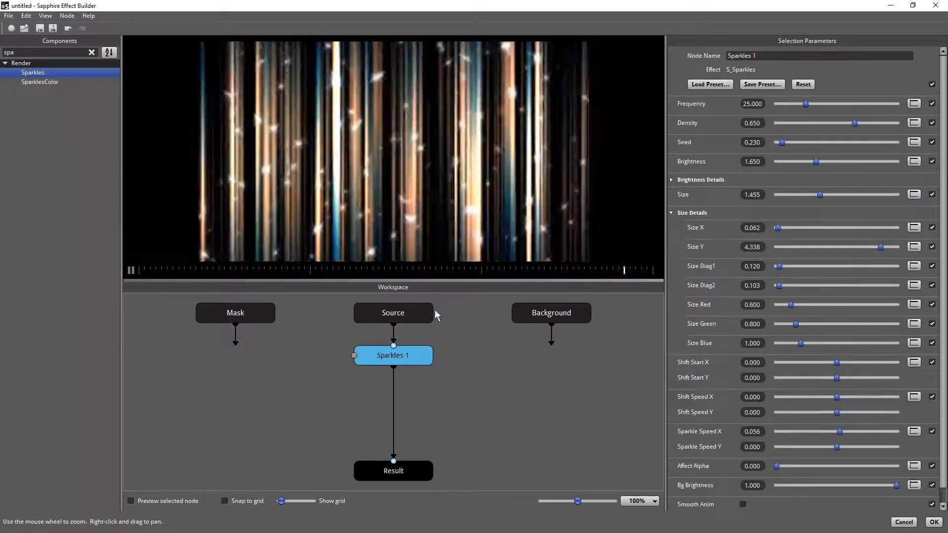
left_click(131, 270)
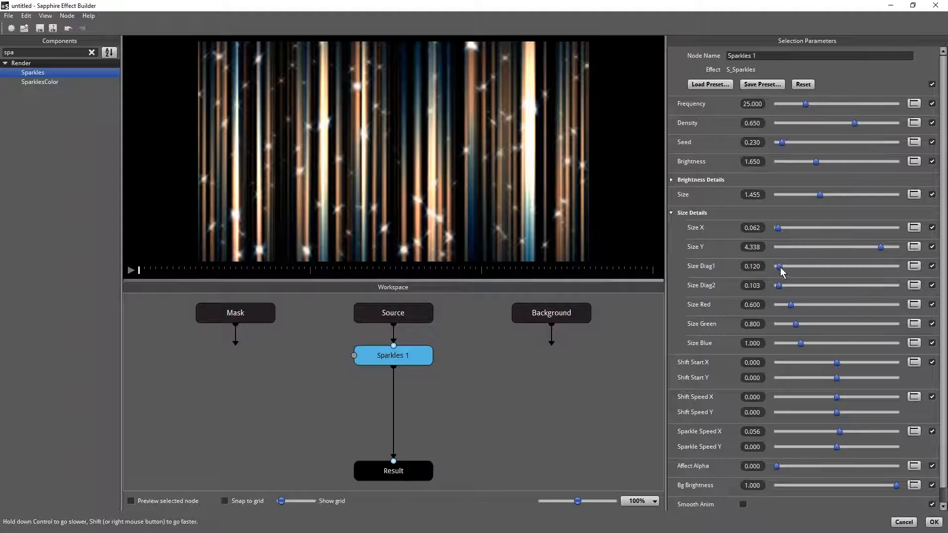
left_click_drag(780, 267, 771, 285)
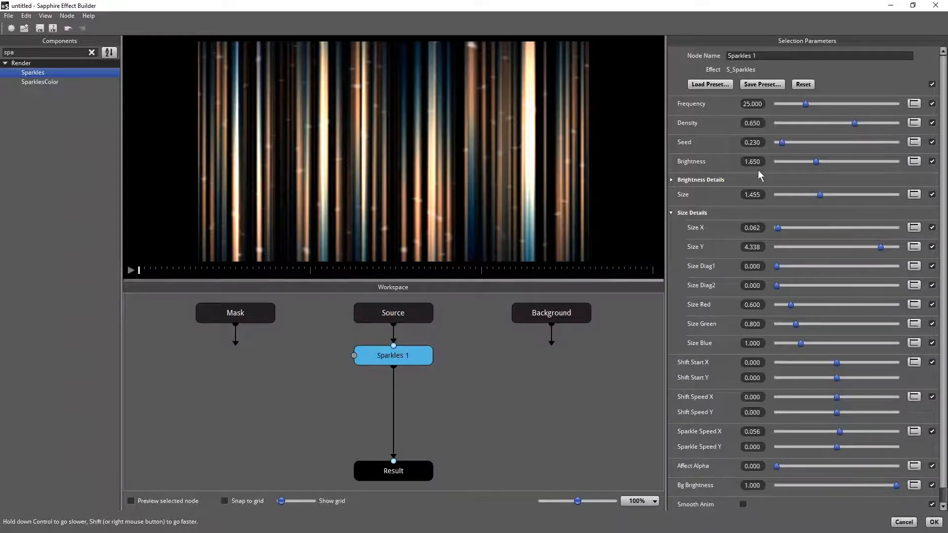
Set Brightness Diag1 and Brightness Diag2 of the Sparkles 1 node to 0 and check the middle frame.
left_click(671, 179)
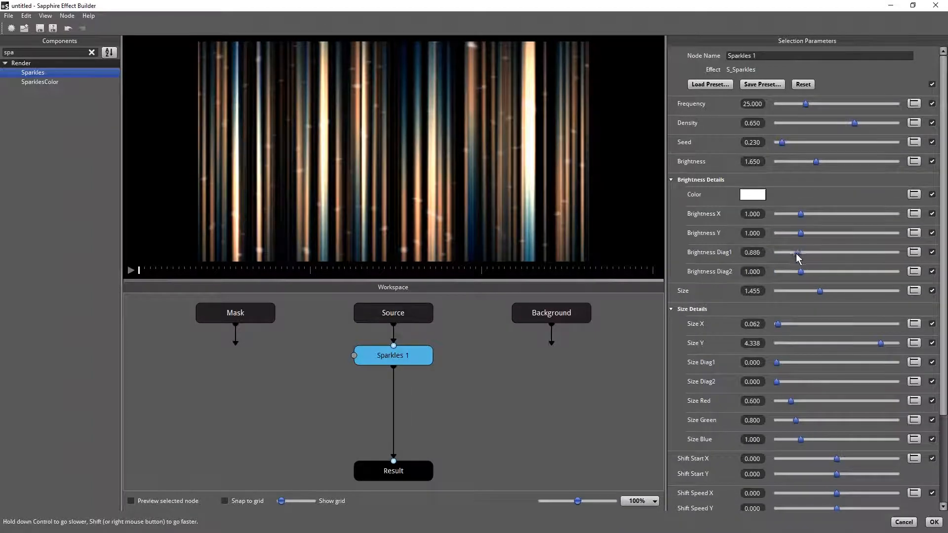
left_click_drag(800, 252, 767, 274)
left_click_drag(375, 270, 396, 271)
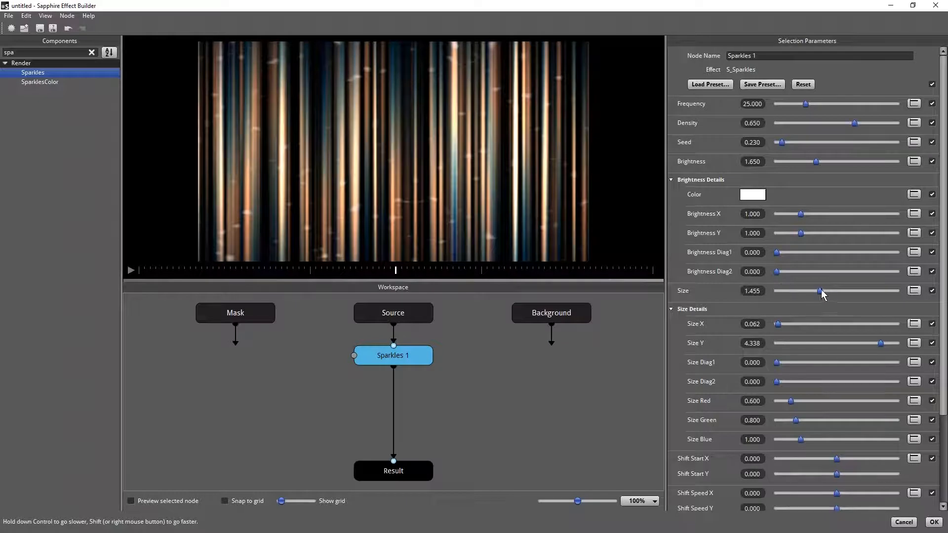
Set the Sparkles 1 node's Size to 1.316, Brightness X to 0 and Brightness Y to 0.886, and preview the motion.
mouse_move(822, 291)
left_mouse_down()
mouse_move(798, 295)
mouse_move(834, 295)
mouse_move(821, 294)
left_mouse_up()
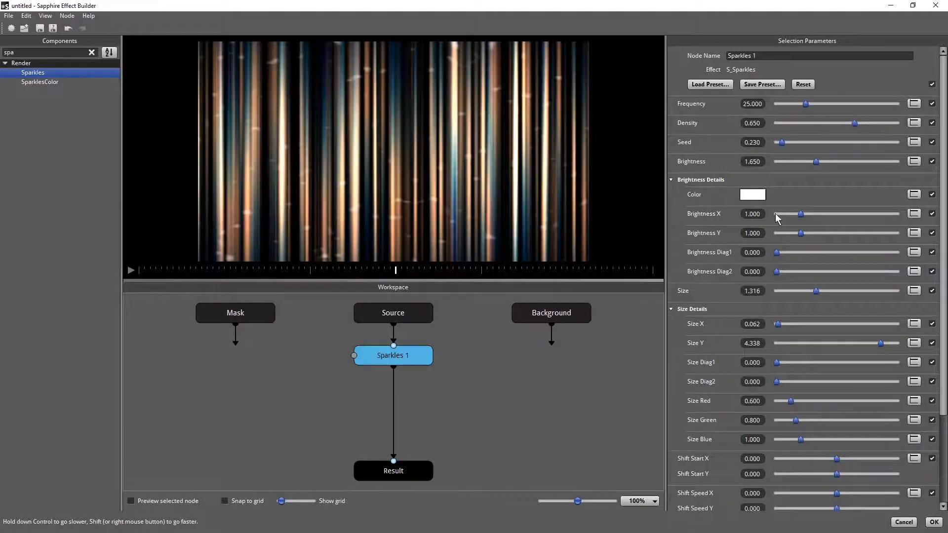
mouse_move(801, 232)
left_mouse_down()
mouse_move(792, 210)
mouse_move(777, 215)
left_mouse_up()
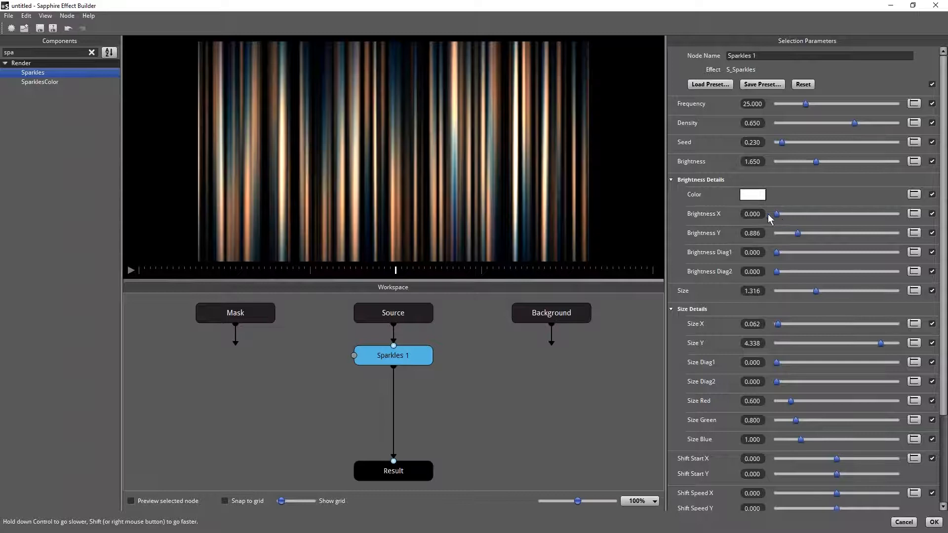
left_click(131, 270)
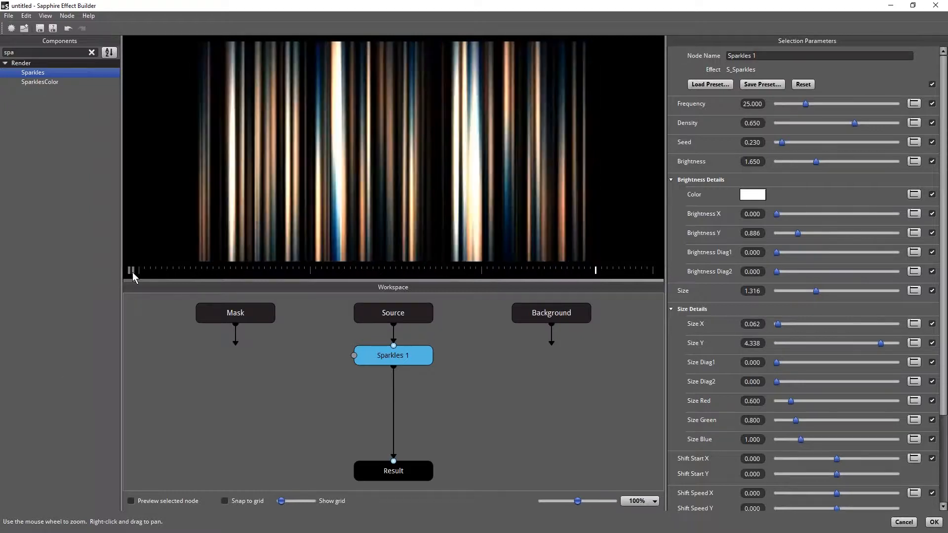
left_click(131, 270)
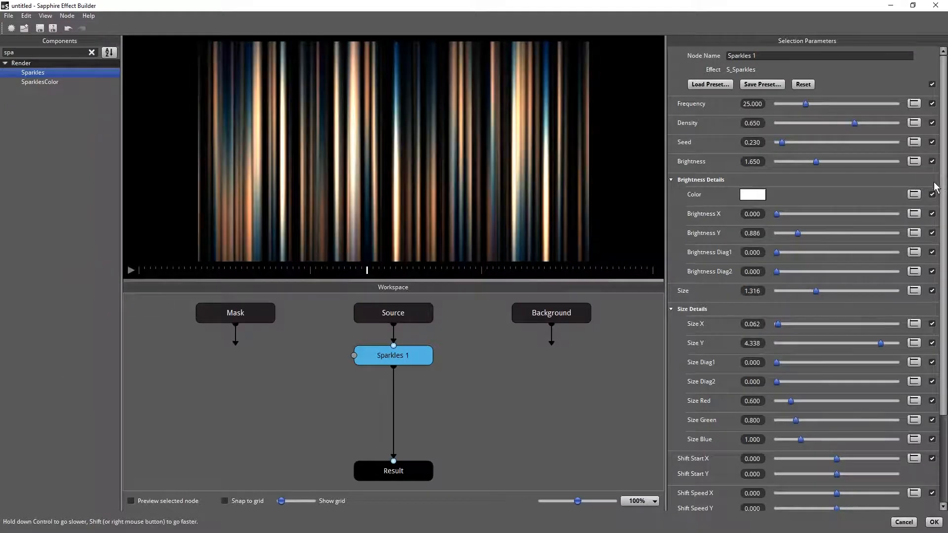
Slow the sparkle movement by reducing Sparkle Speed X to 0.019, previewing the animation along the way.
scroll(928, 286, "down", 5)
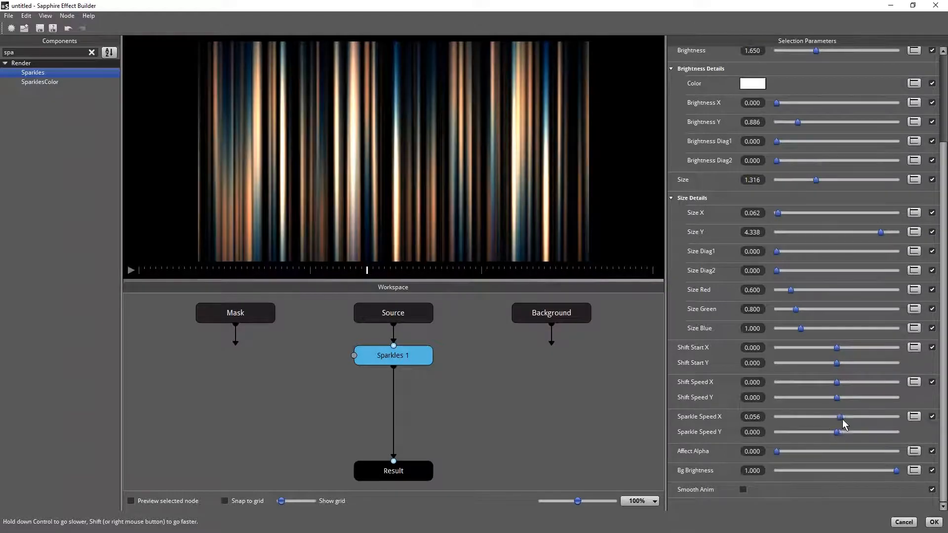
left_click_drag(844, 424, 843, 419)
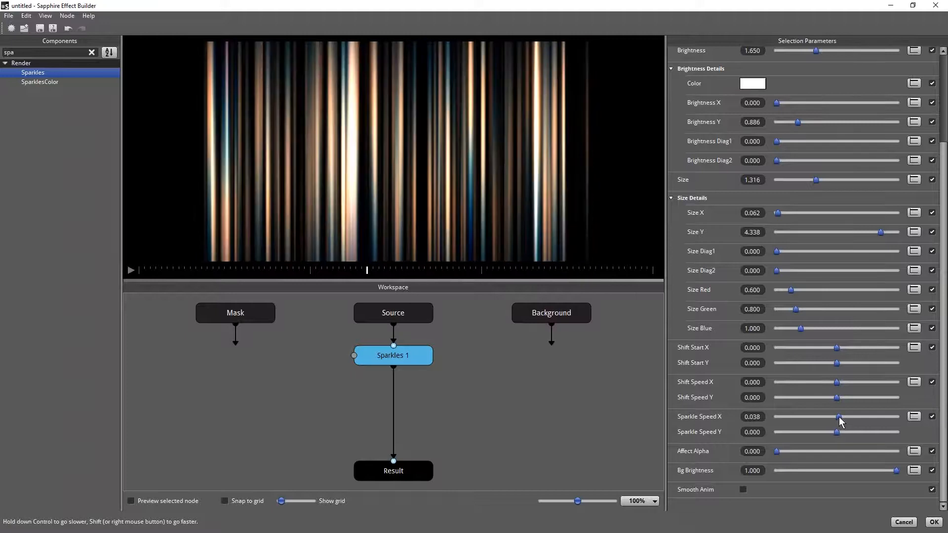
double_click(755, 418)
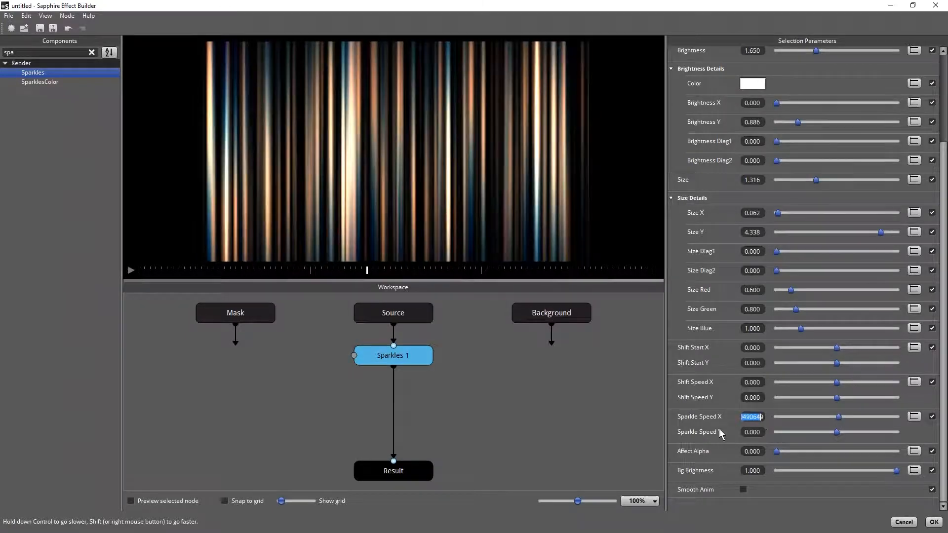
left_click_drag(755, 418, 760, 423)
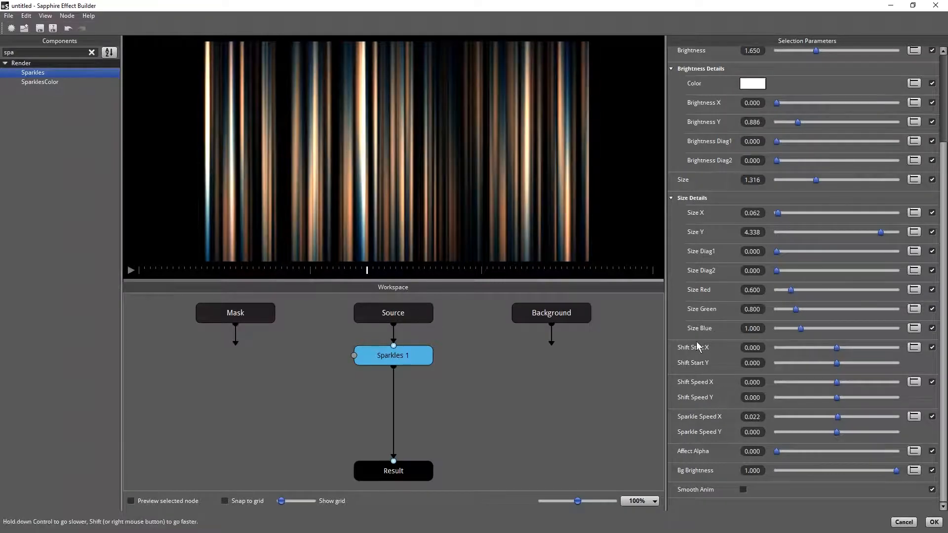
left_click(133, 271)
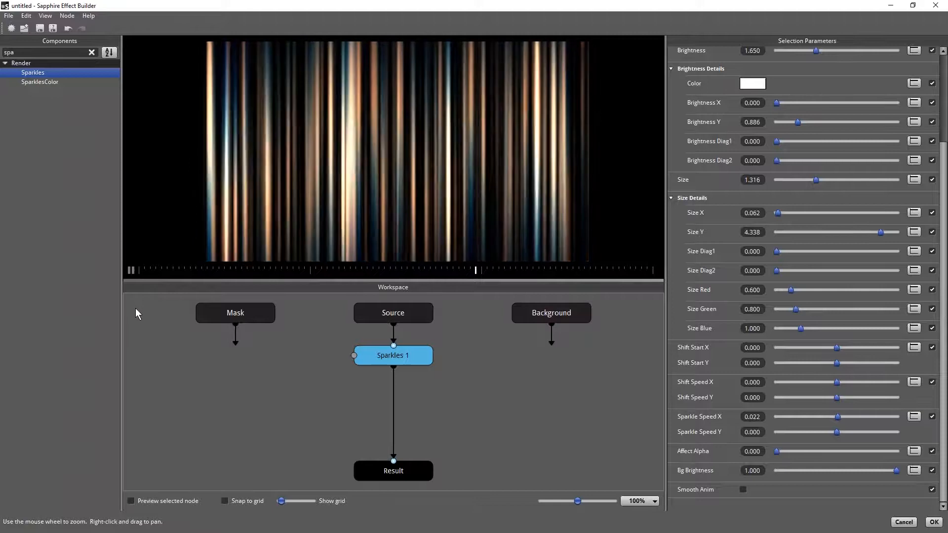
left_click_drag(758, 420, 756, 419)
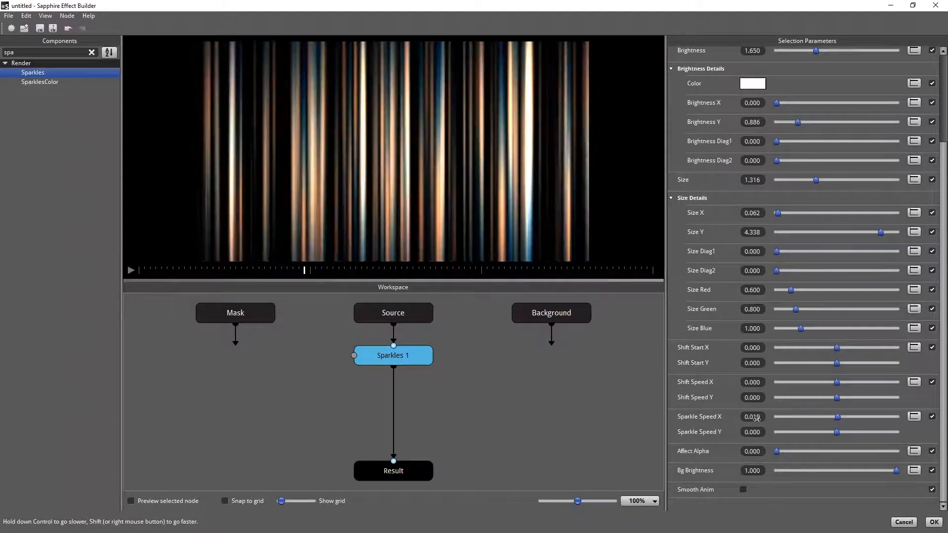
Set the Sparkles 1 node's Shift Speed X to 0.095, previewing the animation along the way.
key("space")
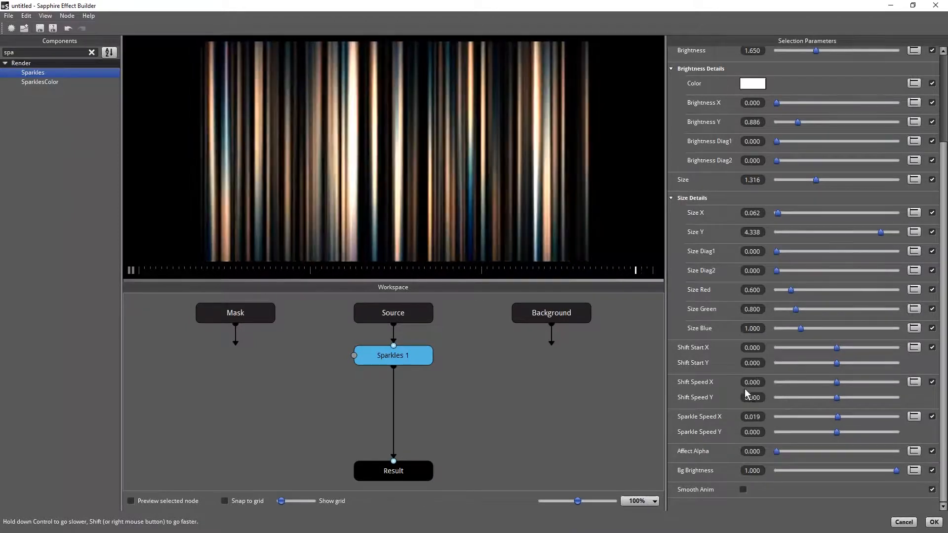
left_click_drag(749, 384, 771, 453)
key("space")
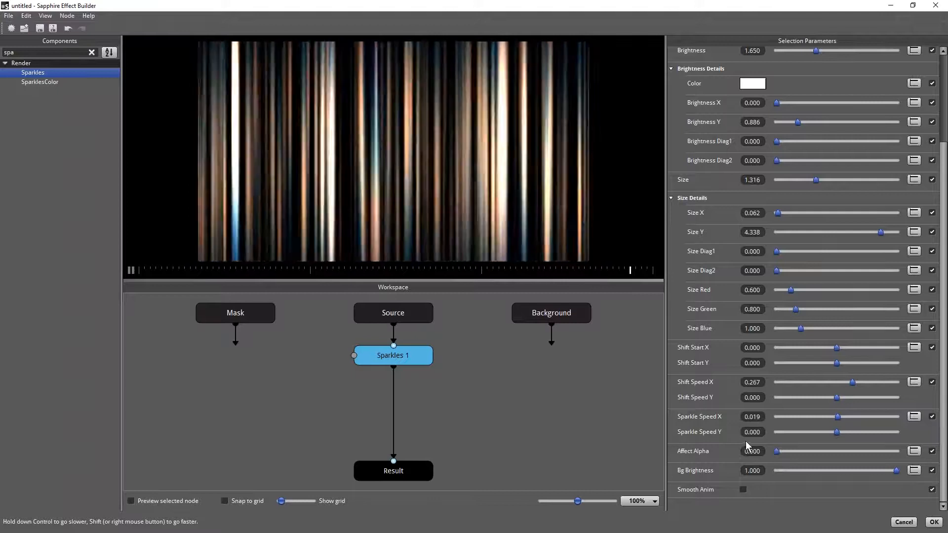
left_click_drag(755, 383, 674, 395)
key("space")
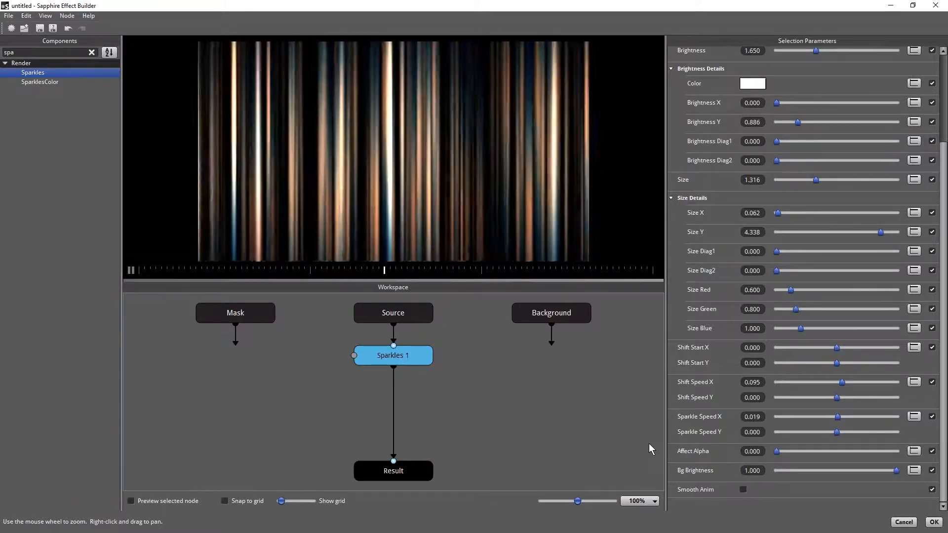
key("space")
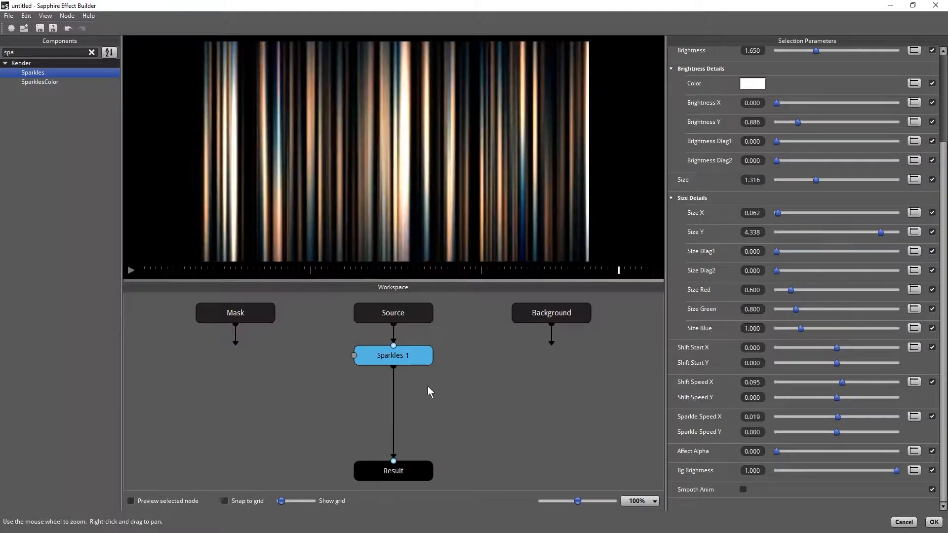
Clear the component search, browse the effect categories, and add a Rays lighting node between Sparkles 1 and Result.
left_click(91, 52)
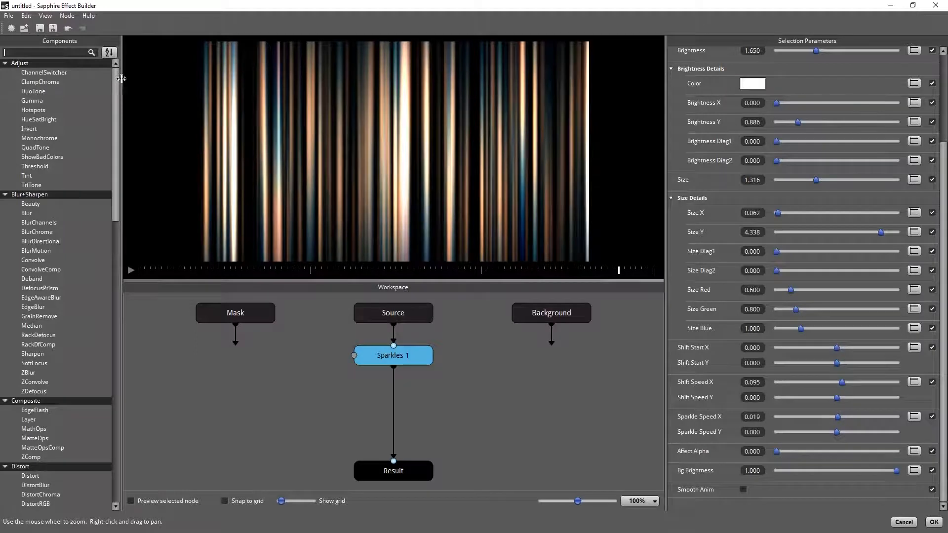
left_click_drag(117, 77, 113, 477)
left_click(11, 465)
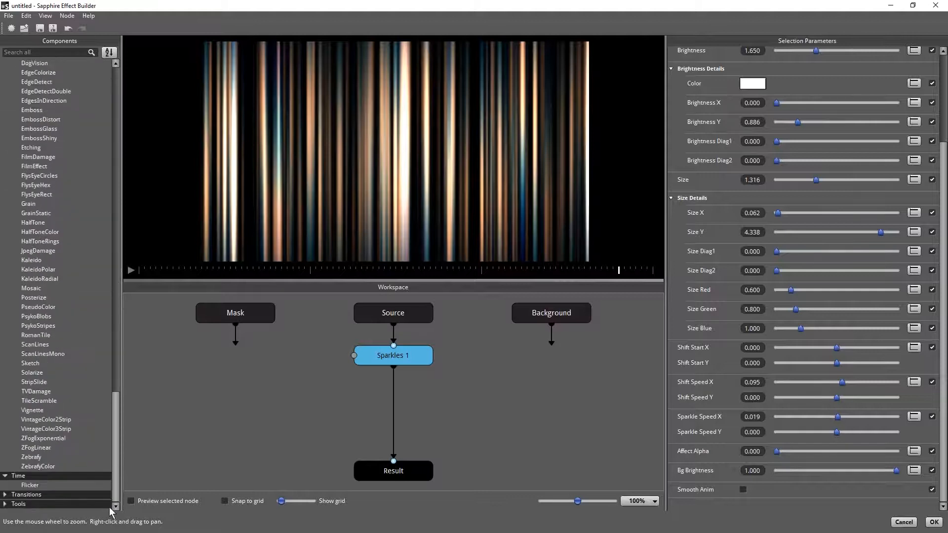
left_click(18, 494)
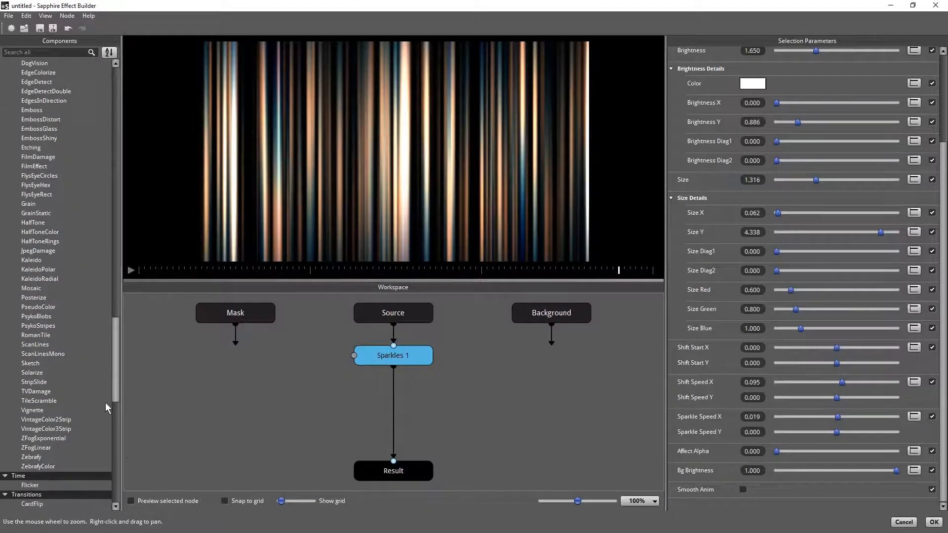
left_click_drag(116, 404, 119, 507)
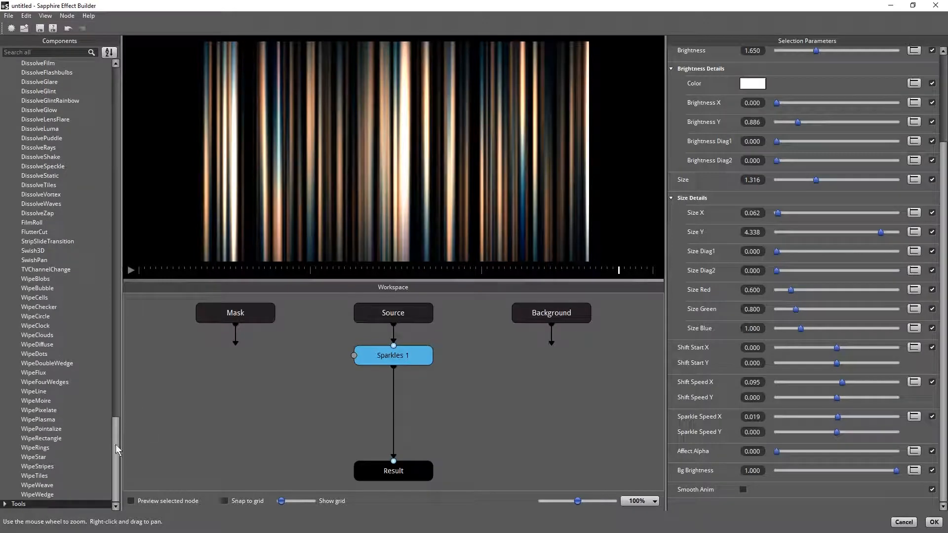
left_click_drag(115, 444, 106, 194)
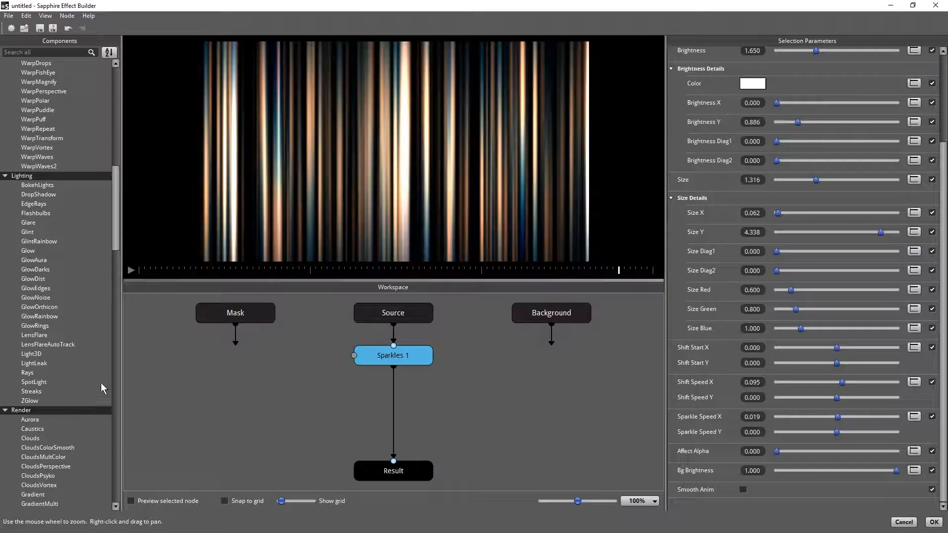
left_click_drag(26, 372, 395, 398)
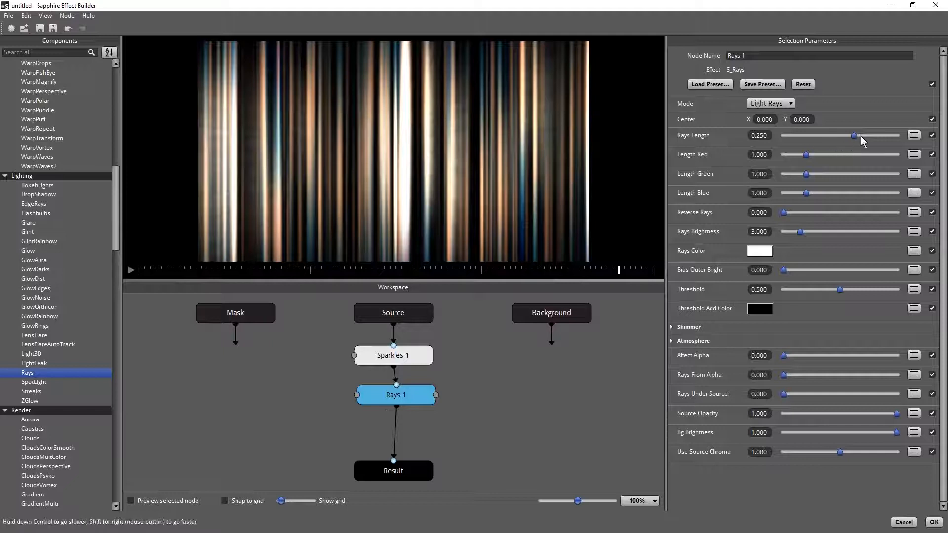
Try a Center X of 0.330 on the Rays 1 node, and set its mode to Dark Rays with a Rays Length of 0.291.
left_click_drag(857, 137, 899, 134)
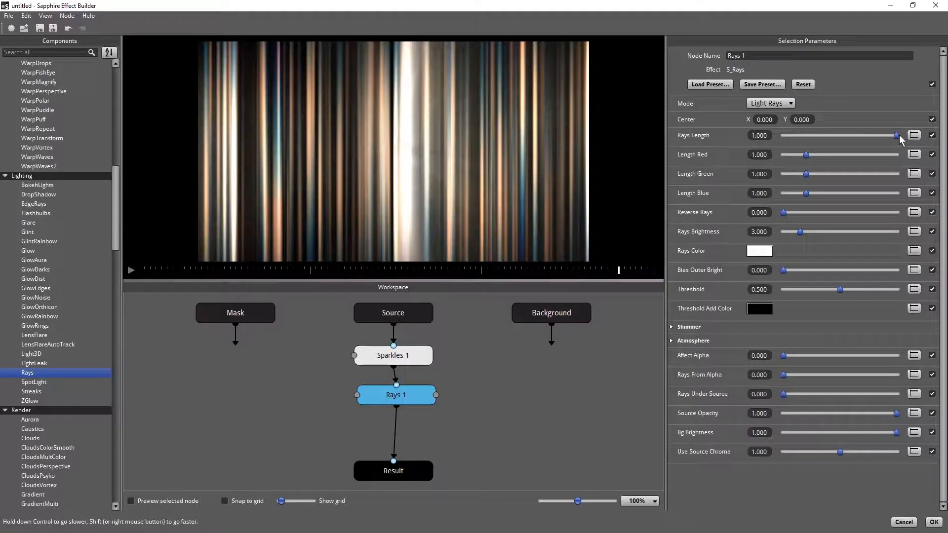
mouse_move(764, 120)
left_mouse_down()
mouse_move(693, 121)
mouse_move(802, 121)
mouse_move(702, 125)
mouse_move(780, 124)
left_mouse_up()
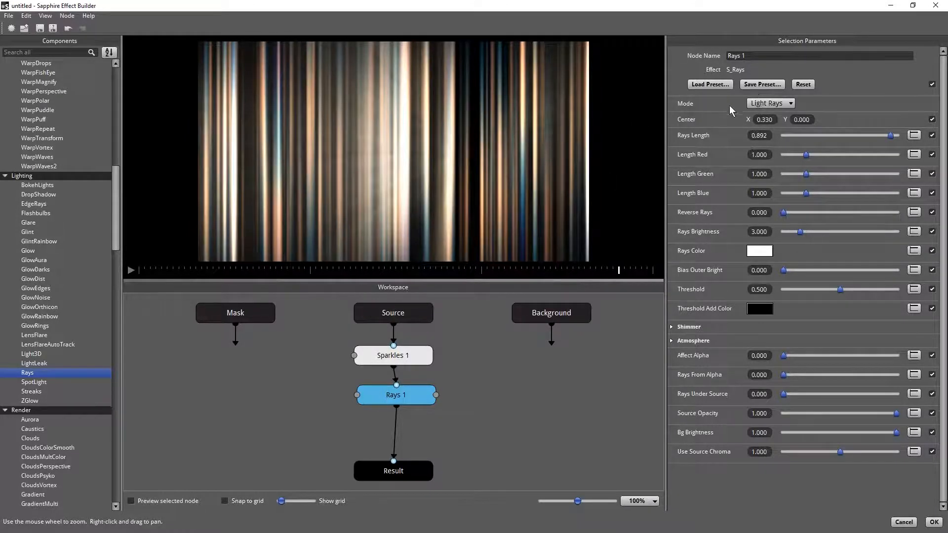
left_click(783, 104)
left_click(777, 120)
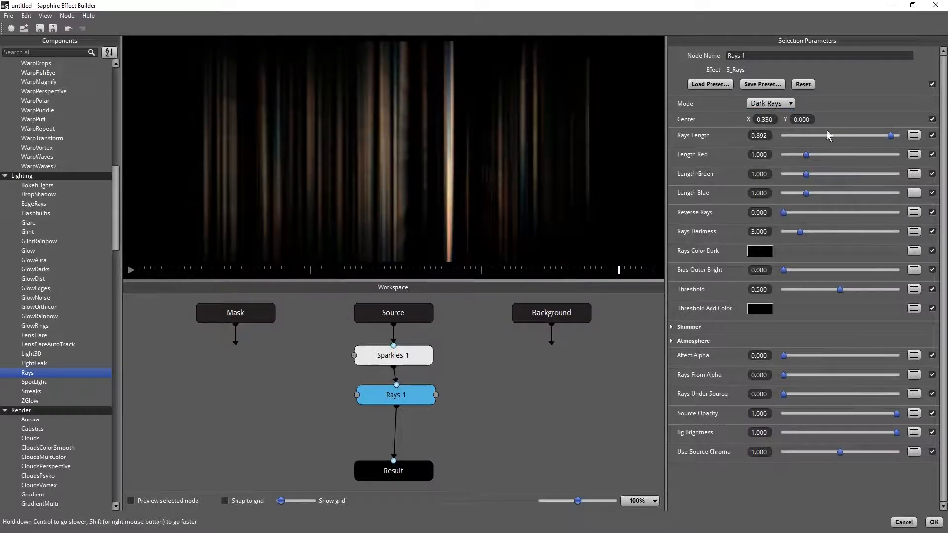
left_click_drag(887, 134, 861, 134)
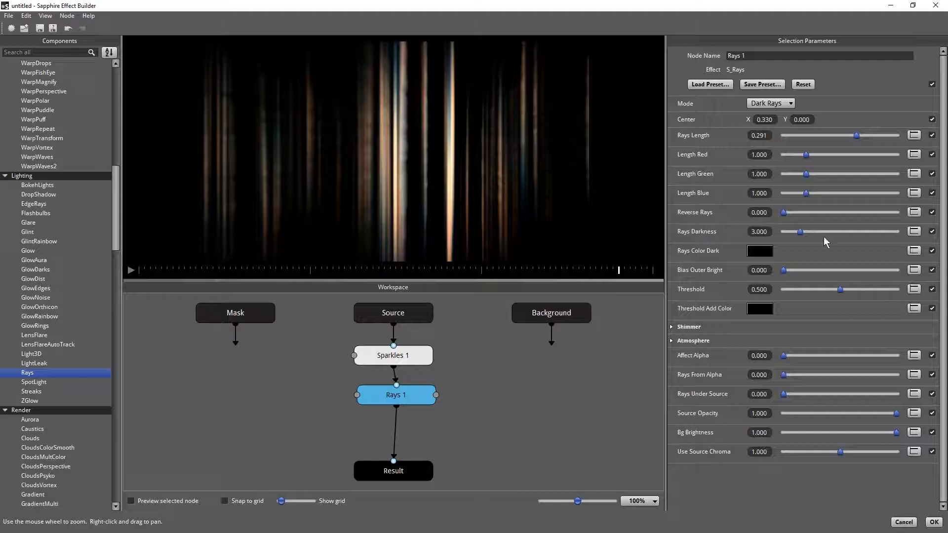
Set the Rays 1 node's Center X to 0 and Center Y to -3.770.
left_click(764, 120)
type("0")
key("Tab")
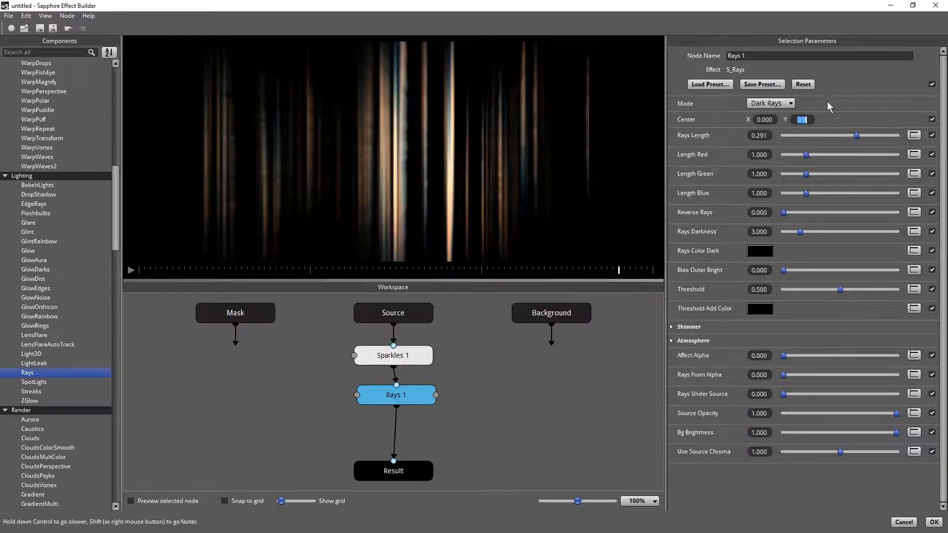
type("0")
key("Return")
left_click_drag(804, 120, 602, 110)
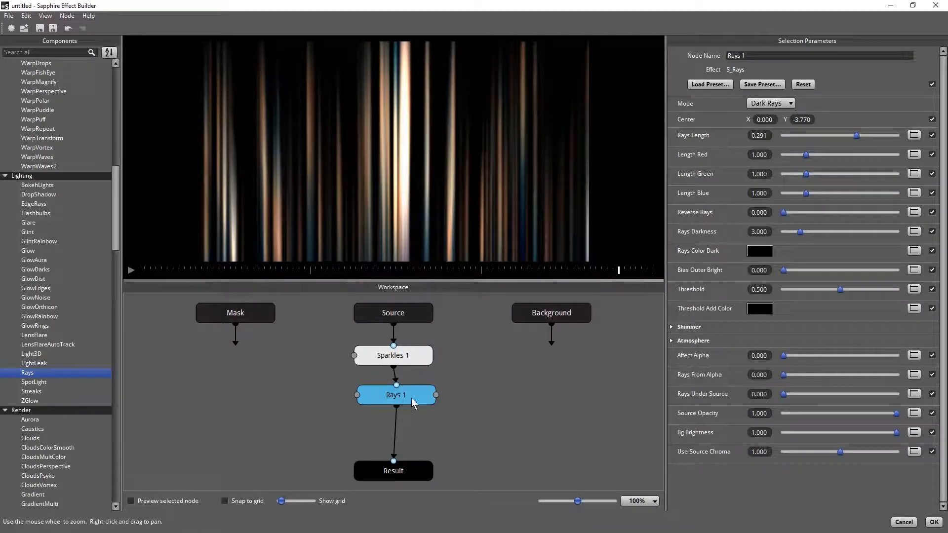
Line up the Rays 1 node between Sparkles 1 and Result, and preview the animation.
left_click_drag(411, 398, 408, 406)
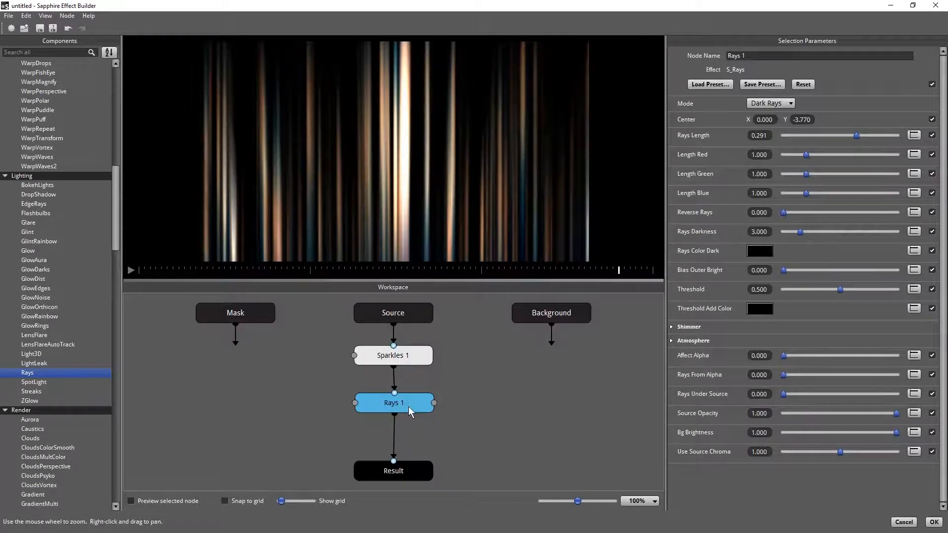
left_click_drag(470, 387, 351, 415)
left_click(132, 270)
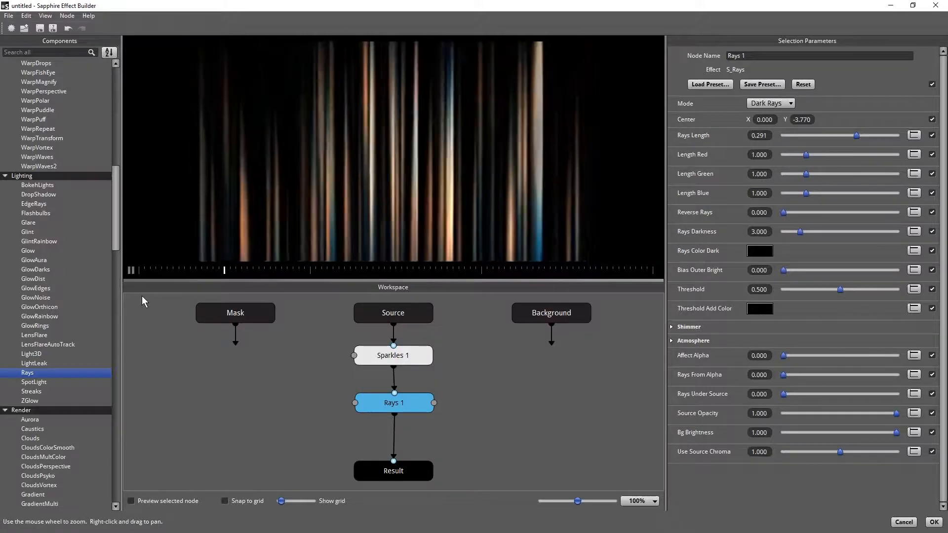
key("space")
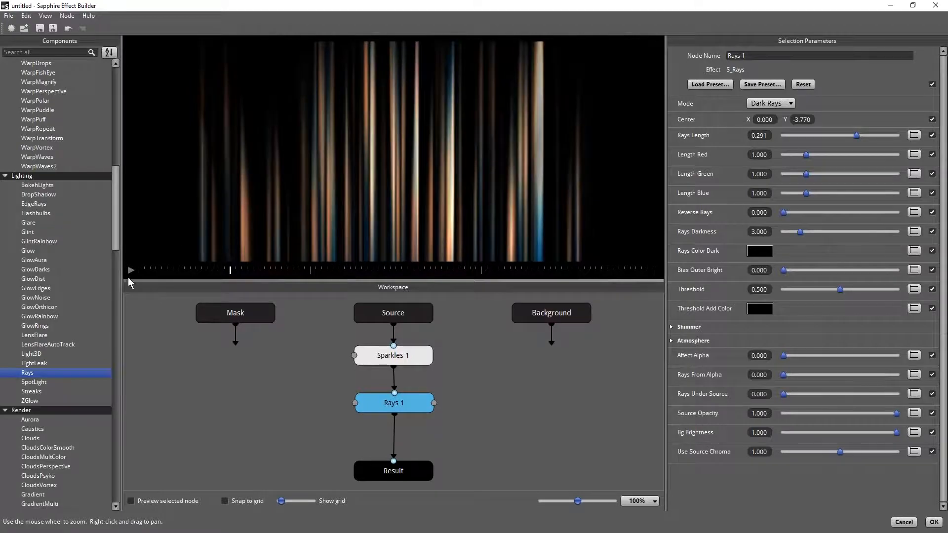
left_click(130, 271)
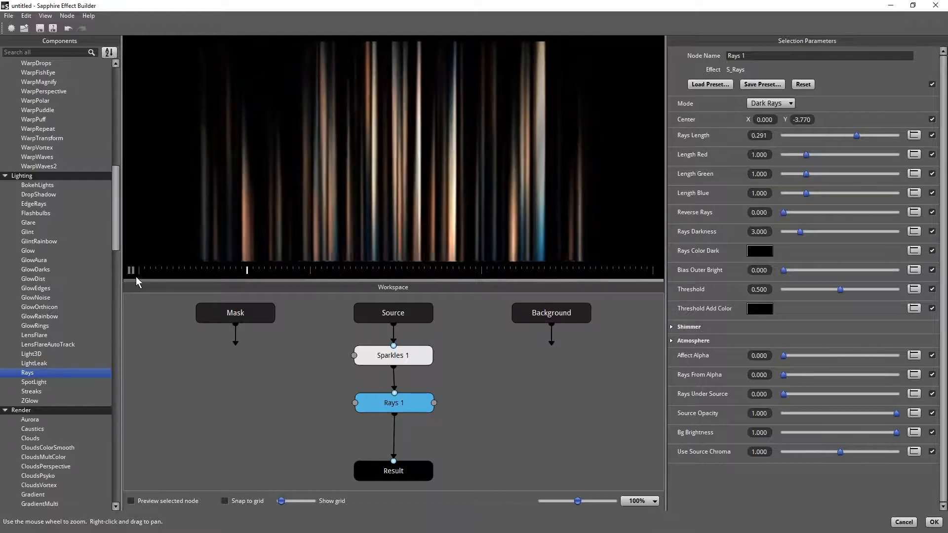
Move the Sparkles 1 and Rays 1 nodes closer to Source, and scrub to a frame about a third through the clip.
left_click(390, 357)
left_click_drag(391, 357, 390, 346)
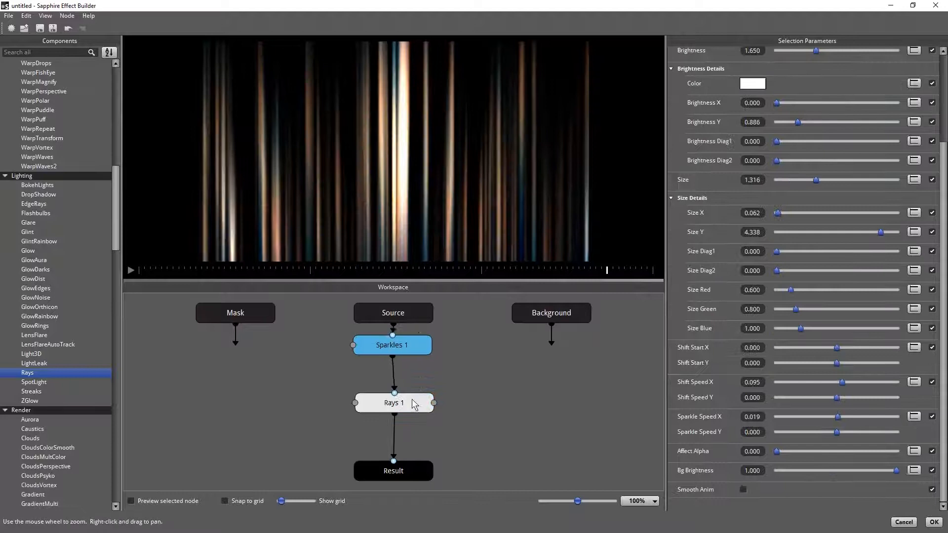
left_click_drag(408, 402, 405, 377)
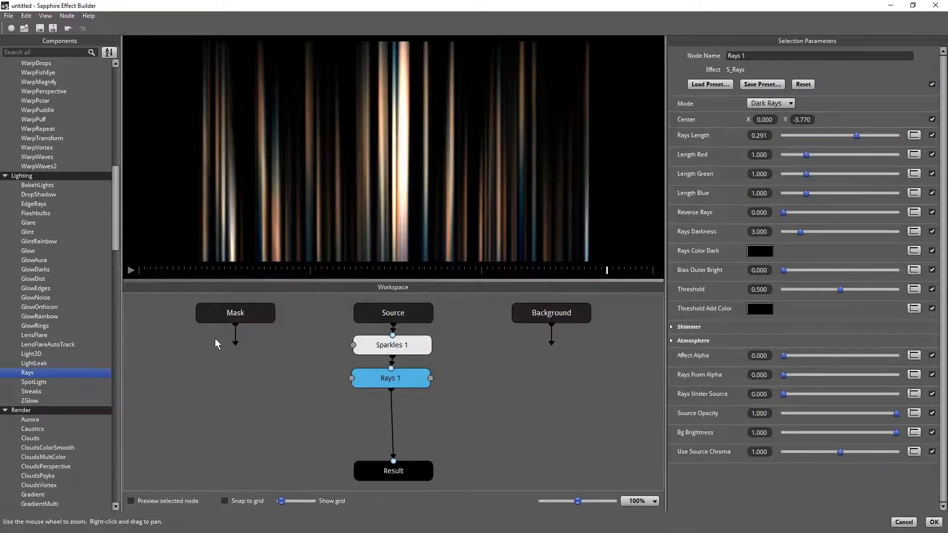
left_click_drag(271, 275, 295, 275)
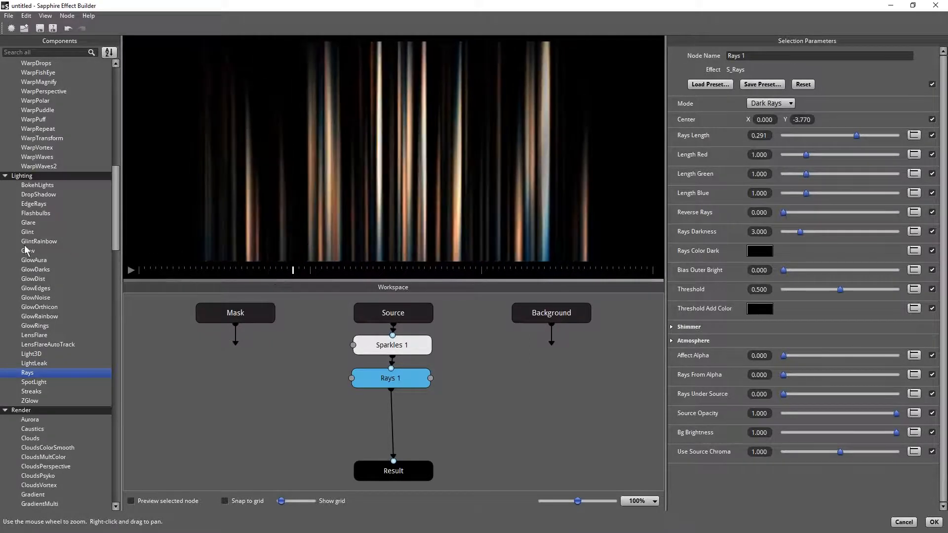
Add a Glow node between Rays 1 and Result with Threshold 0.498, Glow Width 1.345 and Brightness 1.839.
left_click_drag(30, 250, 393, 412)
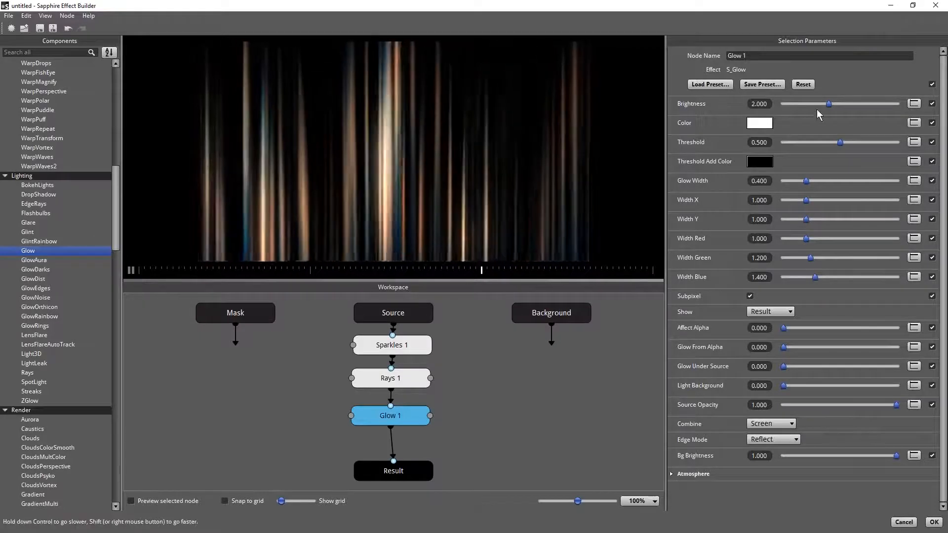
mouse_move(840, 142)
left_mouse_down()
mouse_move(831, 143)
mouse_move(852, 144)
mouse_move(839, 142)
left_mouse_up()
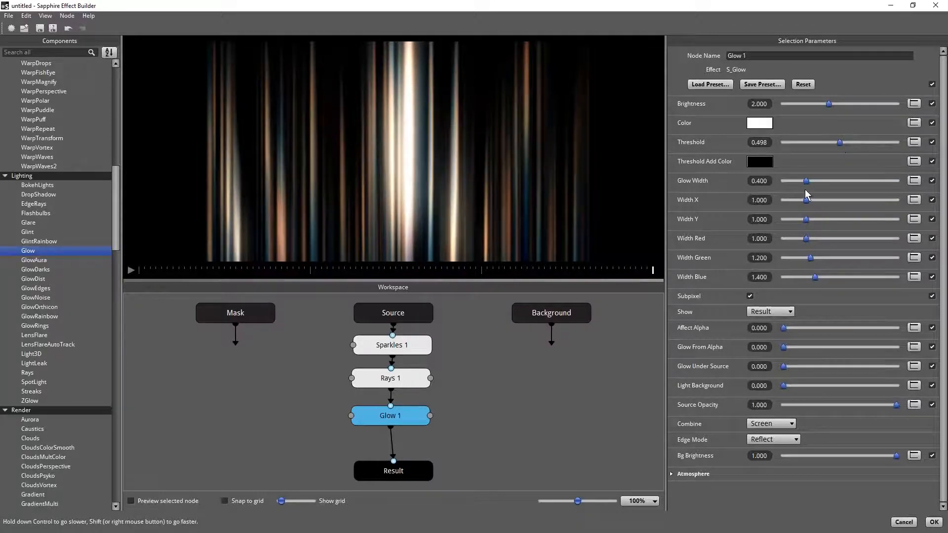
left_click_drag(808, 180, 859, 180)
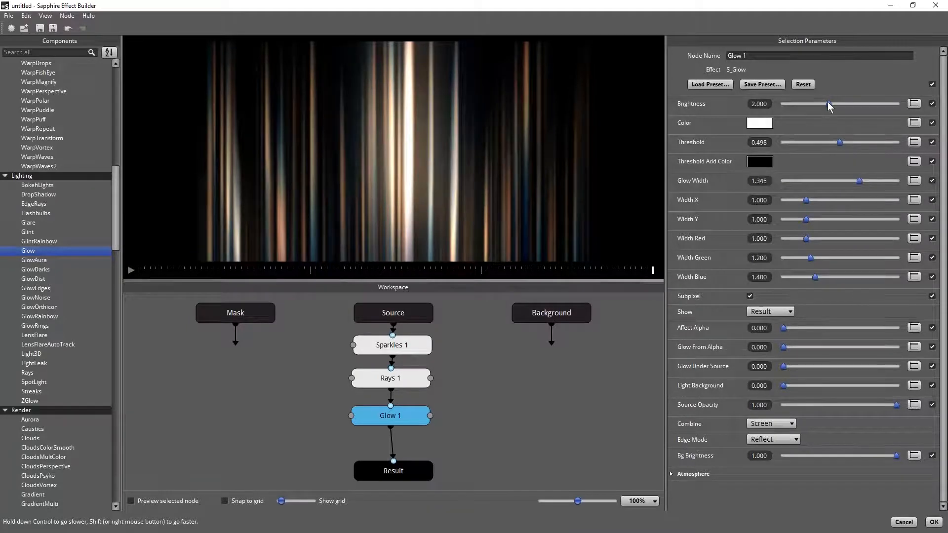
left_click_drag(827, 102, 816, 117)
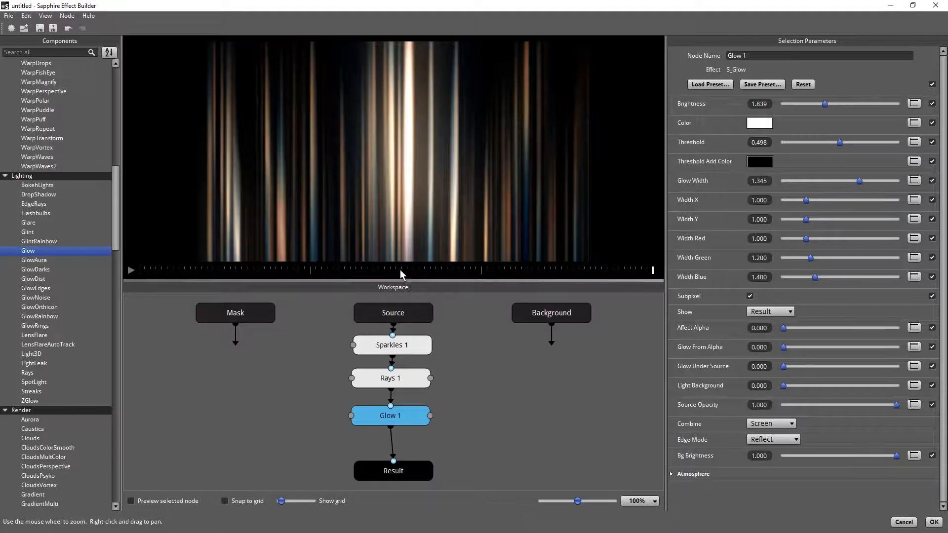
Play the animation with the glow applied and scrub to a frame in its first third.
key("space")
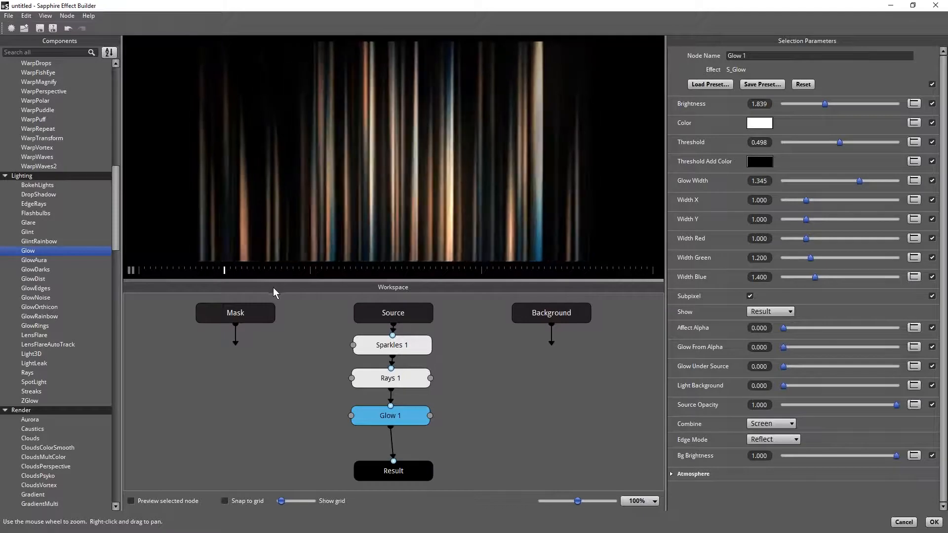
key("space")
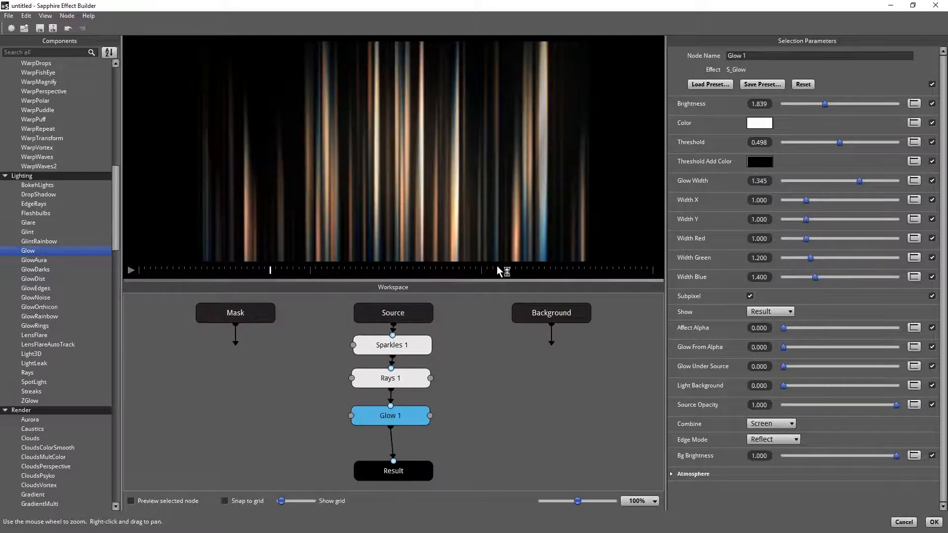
left_click_drag(325, 270, 287, 270)
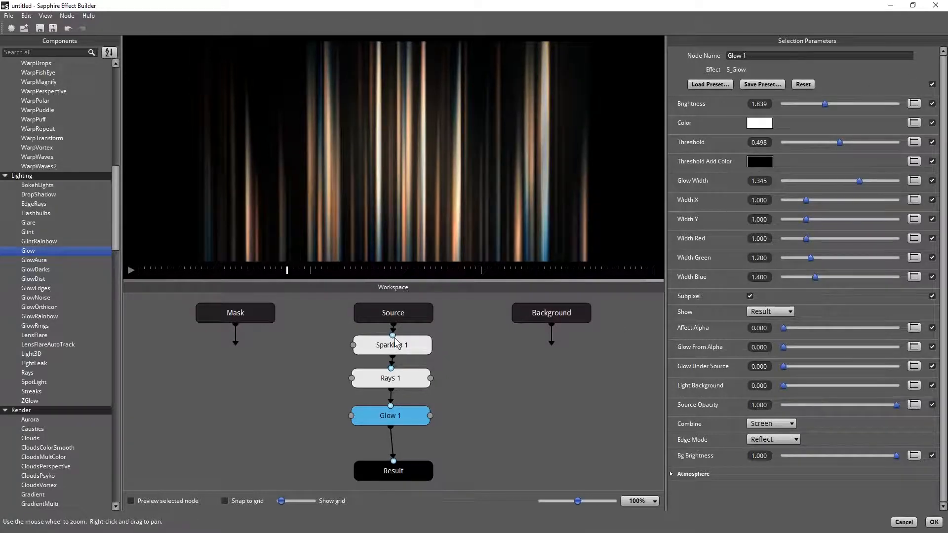
Unpublish all parameters of the Sparkles 1 node so none appear among the effect's controls in the host.
left_click(475, 341)
left_click(420, 345)
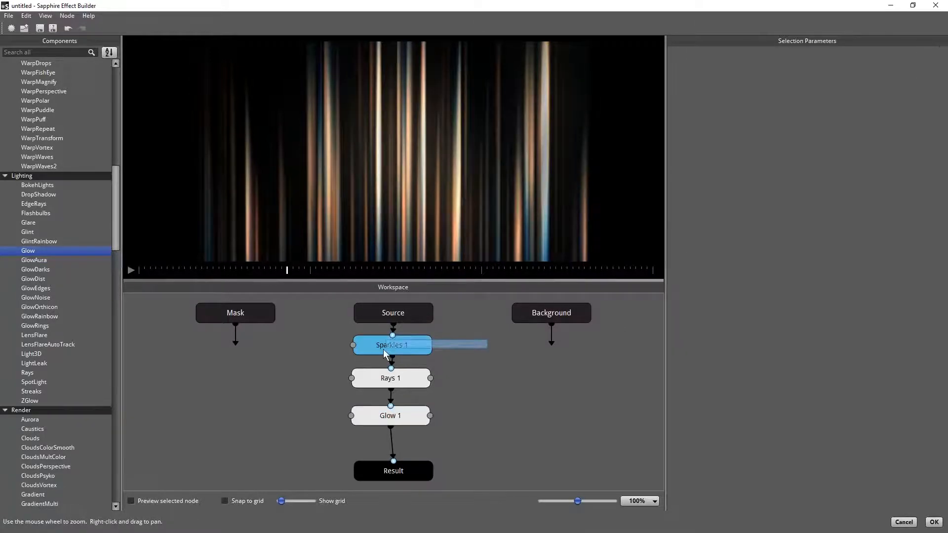
mouse_move(945, 151)
left_mouse_down()
mouse_move(944, 62)
mouse_move(944, 150)
left_mouse_up()
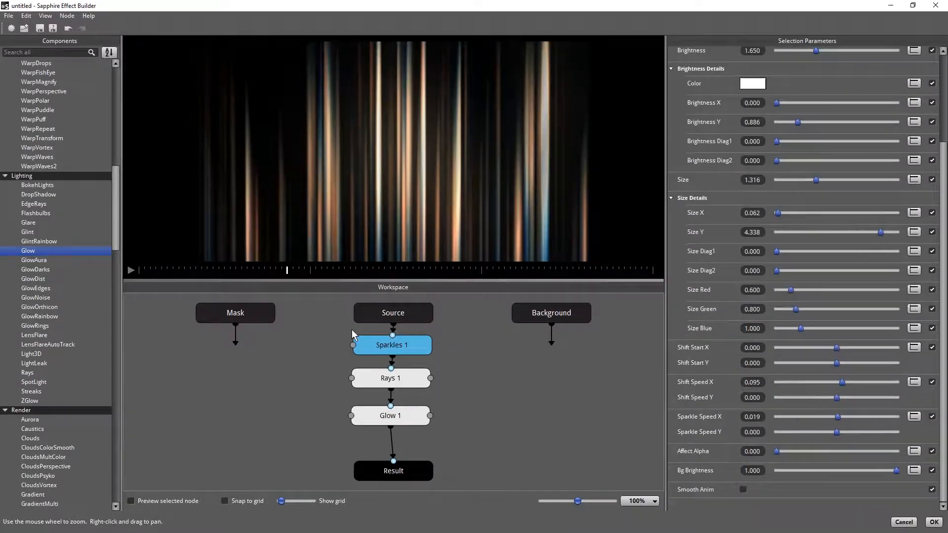
left_click(439, 341)
left_click(393, 345)
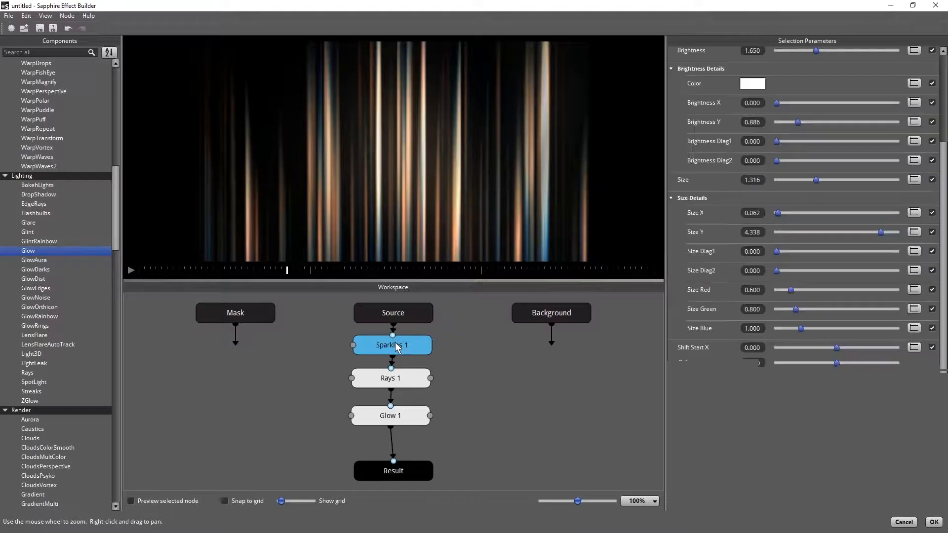
left_click(944, 66)
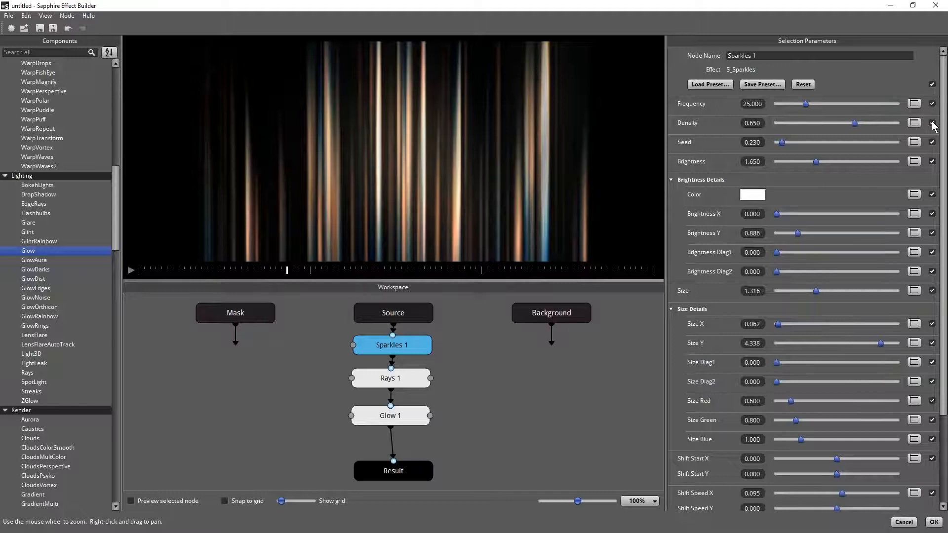
left_click(932, 85)
left_click(932, 85)
Publish only the Center and Rays Length parameters of the Rays 1 node.
left_click(401, 380)
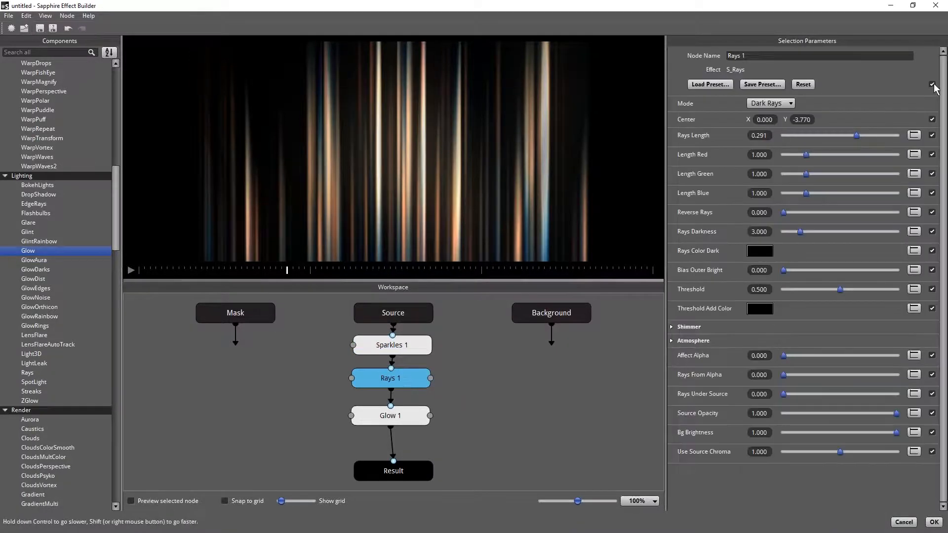
left_click(932, 85)
left_click(932, 120)
left_click(933, 135)
Publish only Brightness, Threshold and Glow Width of the Glow 1 node, and accept the effect to return to DaVinci Resolve.
left_click(387, 416)
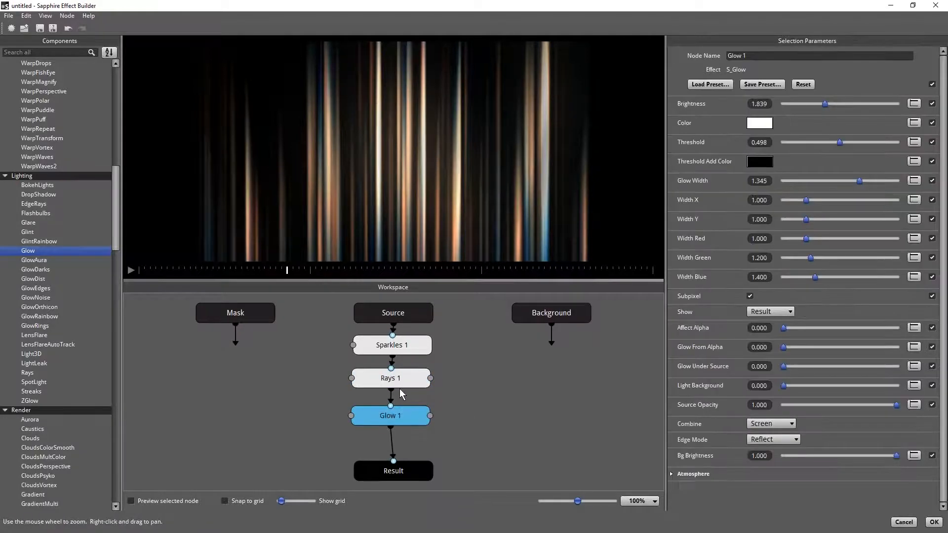
left_click(932, 84)
left_click(932, 104)
left_click(932, 142)
left_click(932, 181)
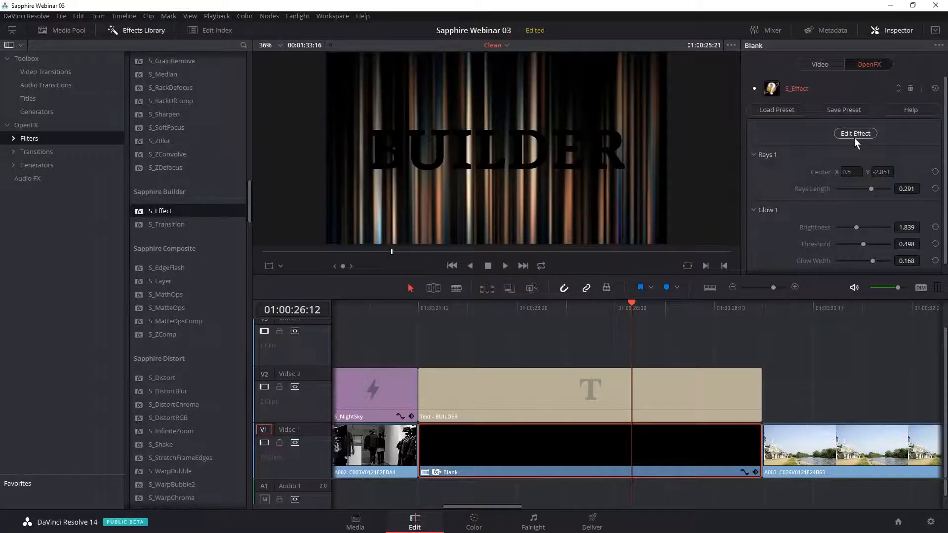
At 01:00:24:18, set the effect's Rays Length to -0.537, glow Brightness to 2.640, Threshold to 0.370 and Glow Width to 0.162.
left_click_drag(493, 310, 557, 314)
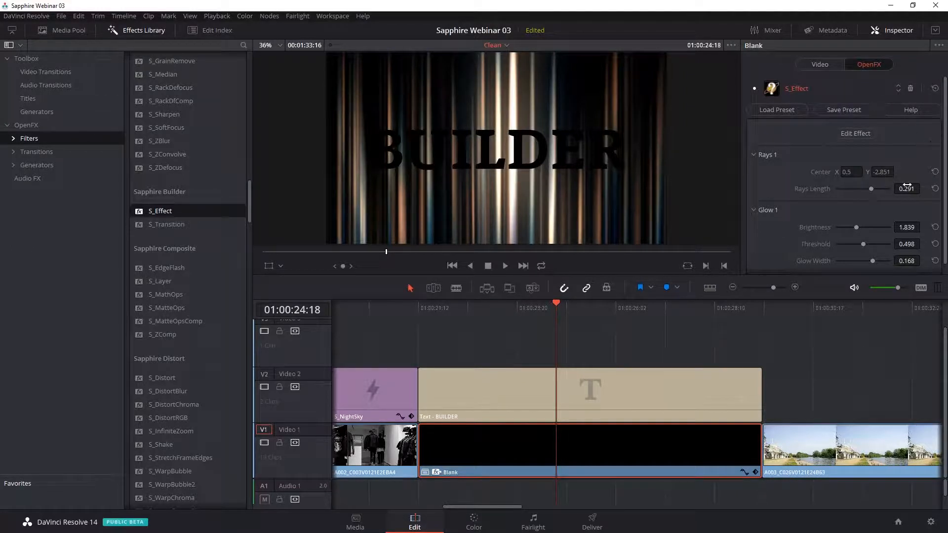
left_click_drag(861, 189, 843, 189)
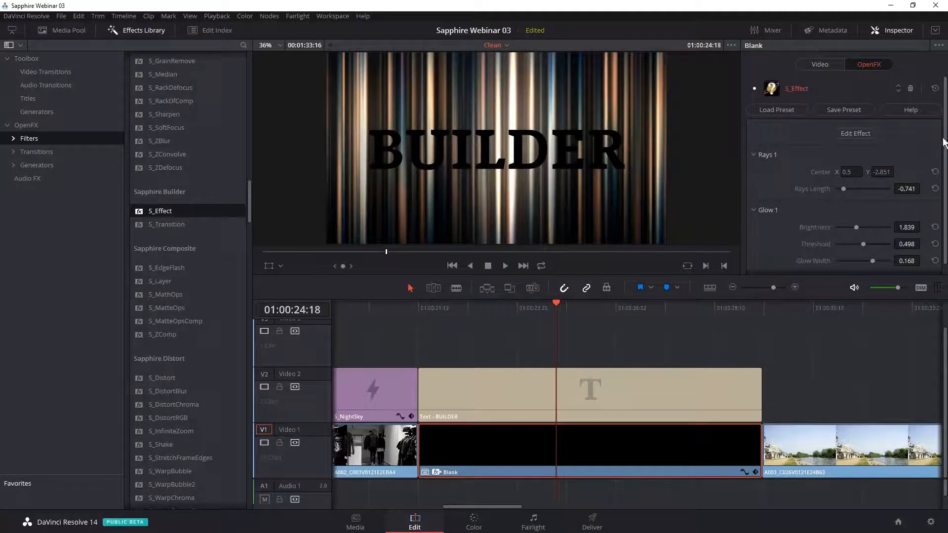
scroll(897, 205, "down", 1)
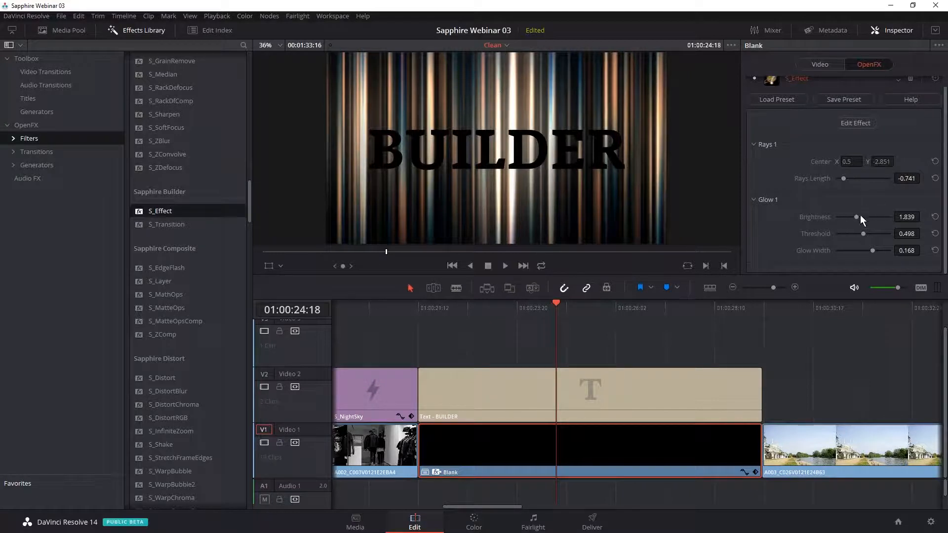
mouse_move(858, 216)
left_mouse_down()
mouse_move(849, 216)
mouse_move(869, 215)
mouse_move(857, 233)
left_mouse_up()
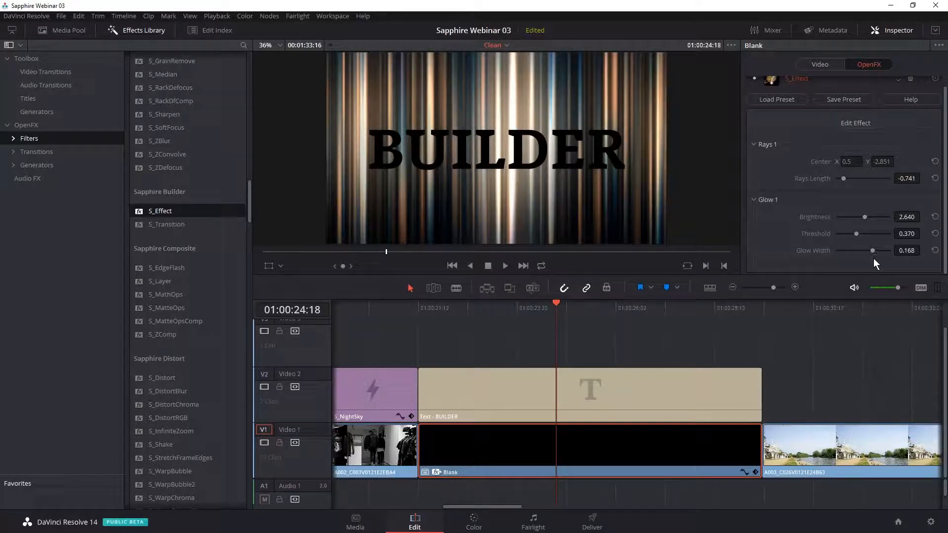
left_click_drag(873, 251, 872, 252)
scroll(914, 157, "up", 1)
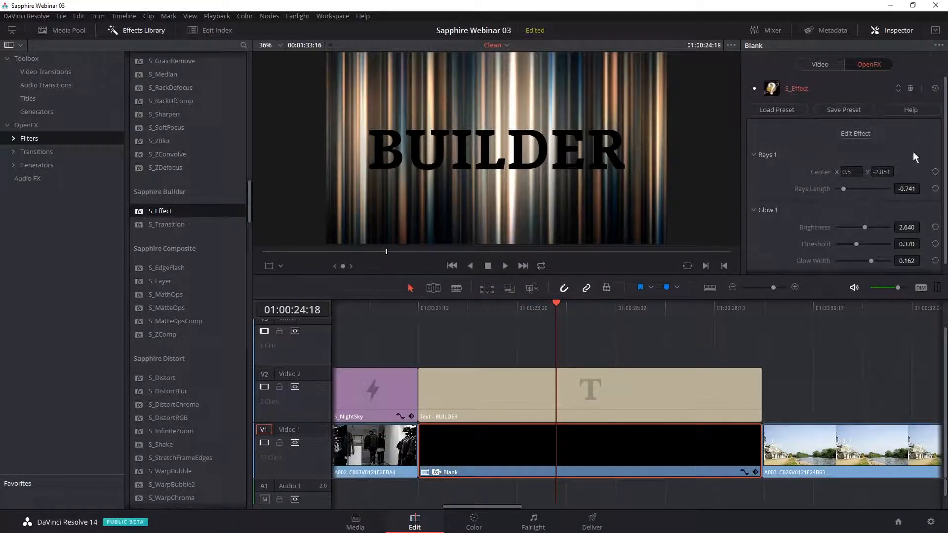
left_click_drag(844, 188, 847, 186)
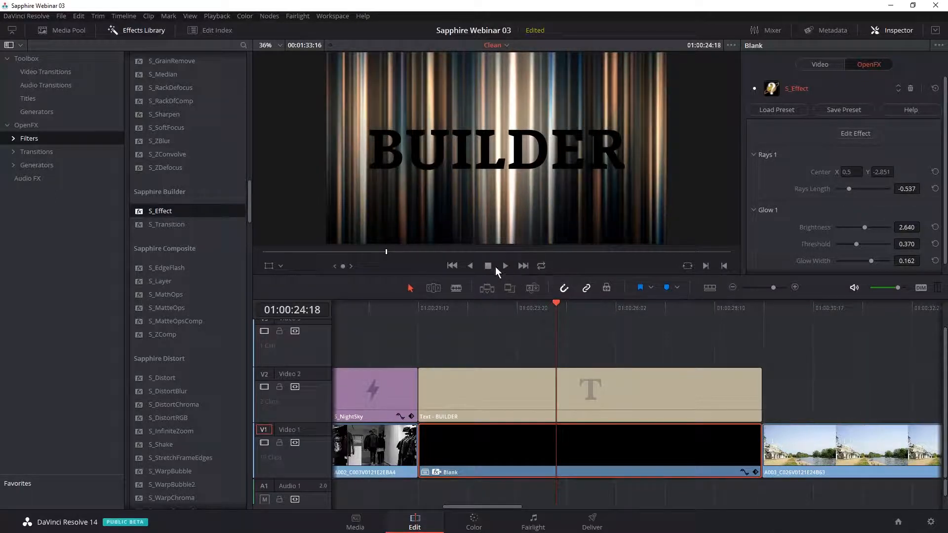
Play the BUILDER title with its streak background from 01:00:21:19, and scrub back towards the clip's start.
left_click(369, 250)
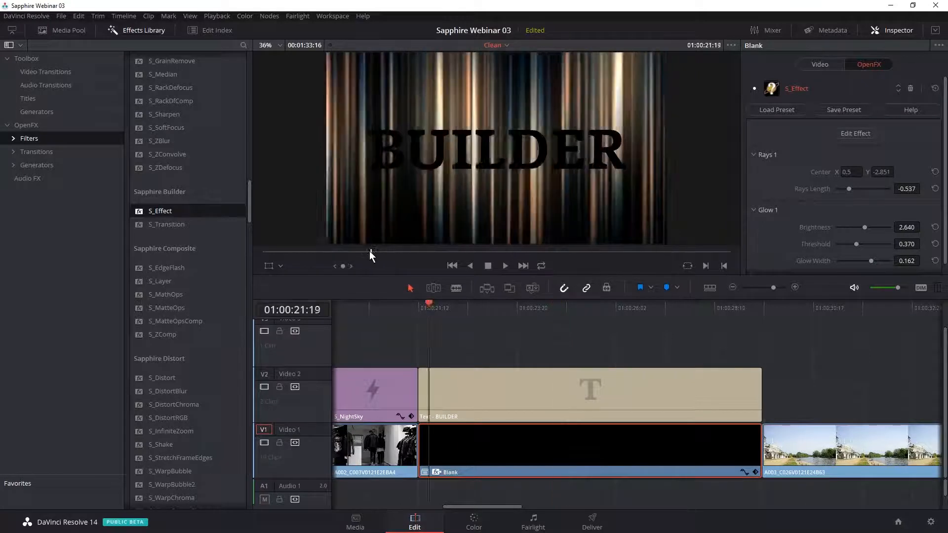
key("space")
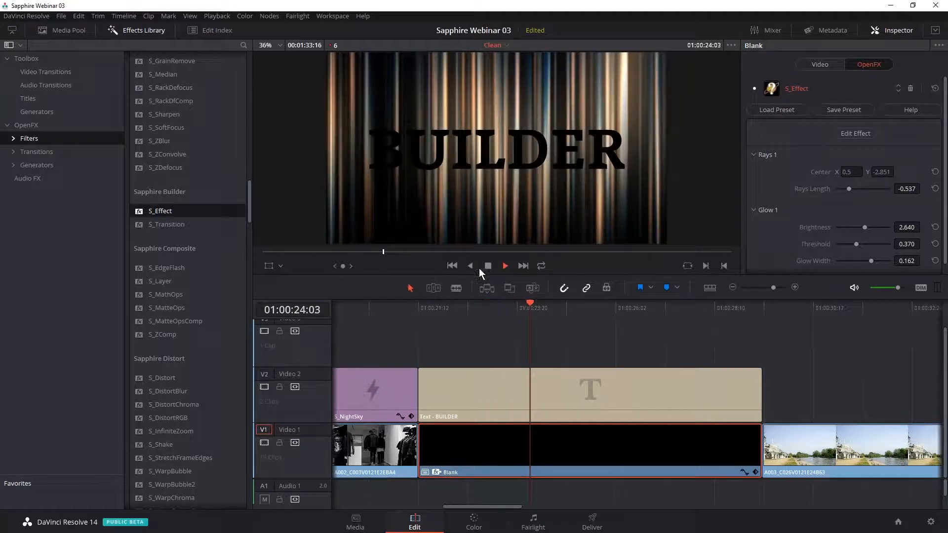
key("space")
left_click_drag(535, 307, 446, 312)
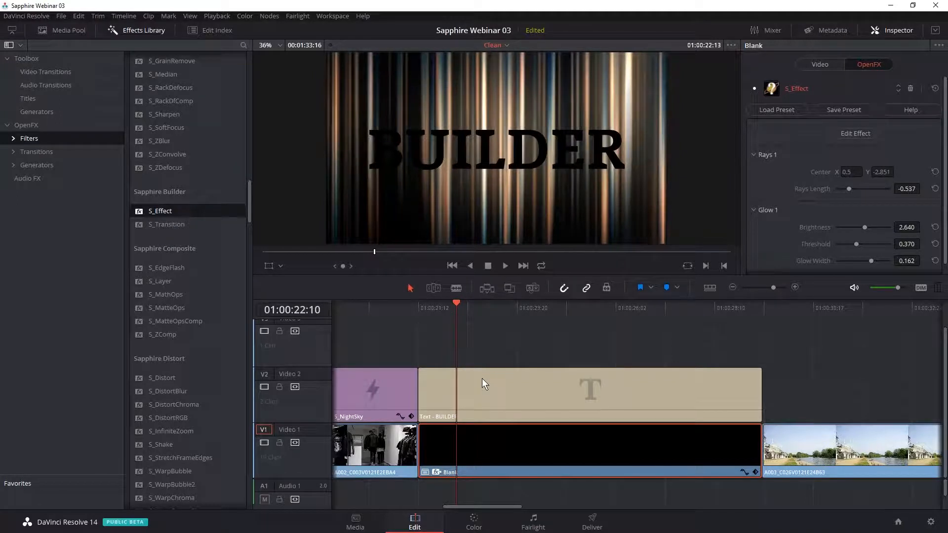
Go to the riverside clip A003_C026V0121E24B63 at 01:00:31:04 and select its node 01 on the Color page.
left_click_drag(488, 506, 545, 490)
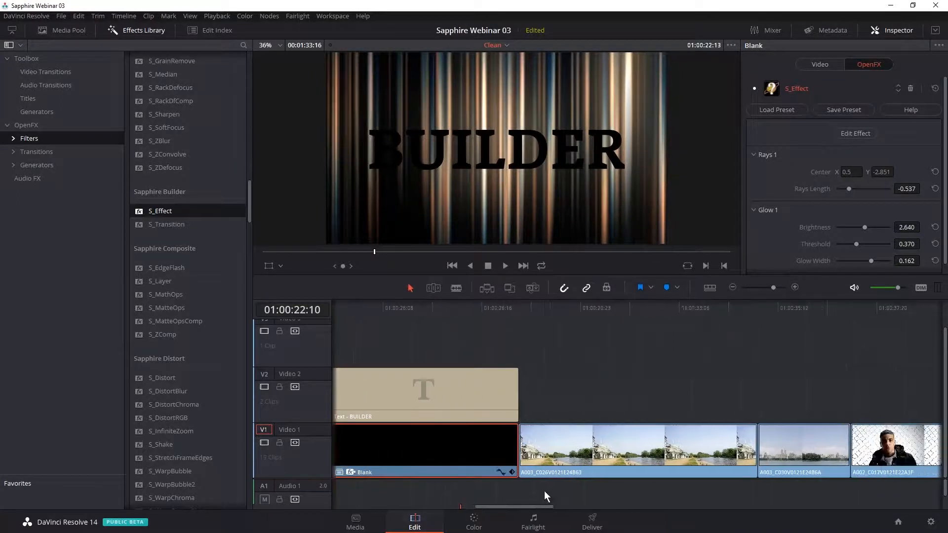
left_click_drag(375, 309, 416, 312)
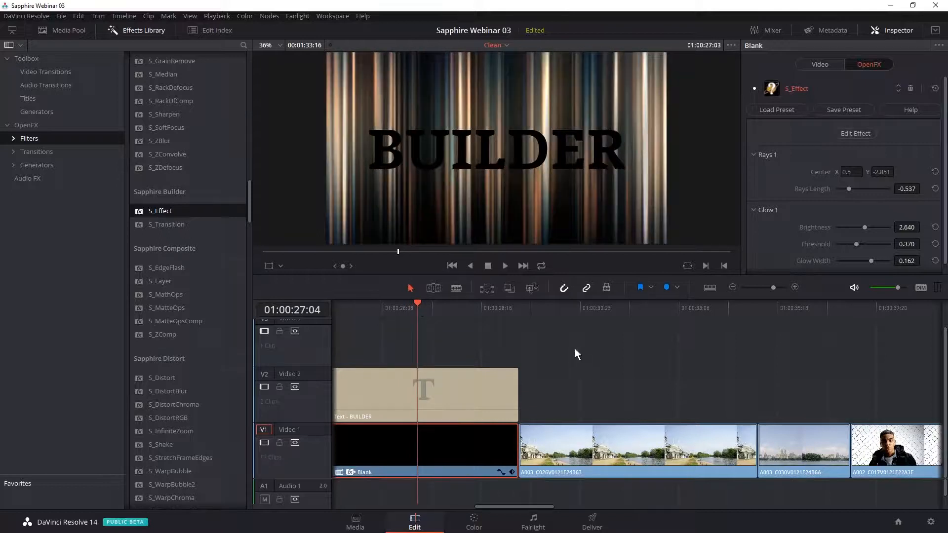
left_click_drag(549, 306, 589, 307)
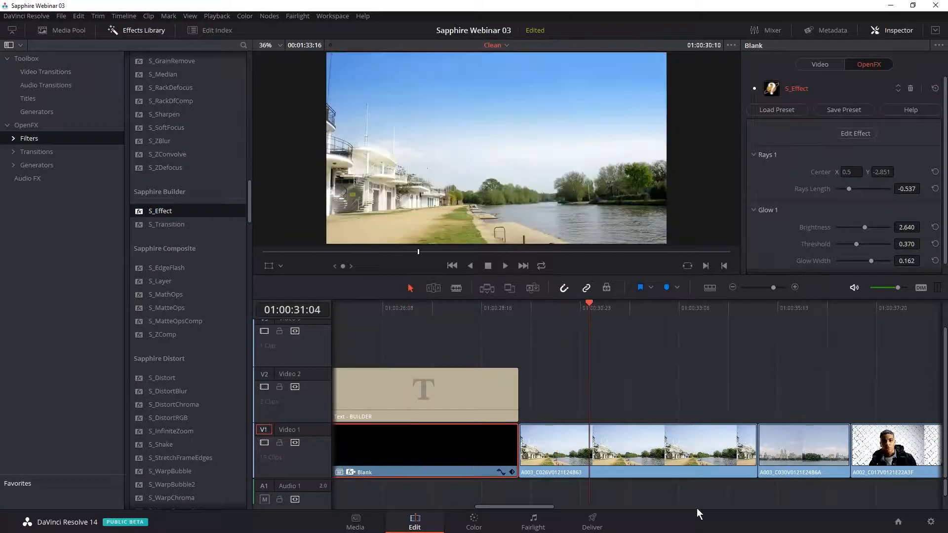
left_click(475, 525)
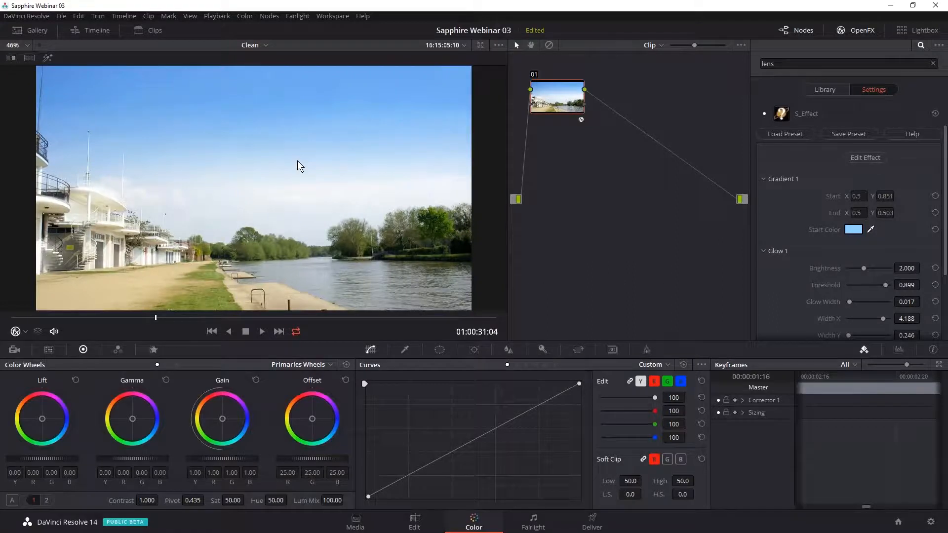
left_click(545, 94)
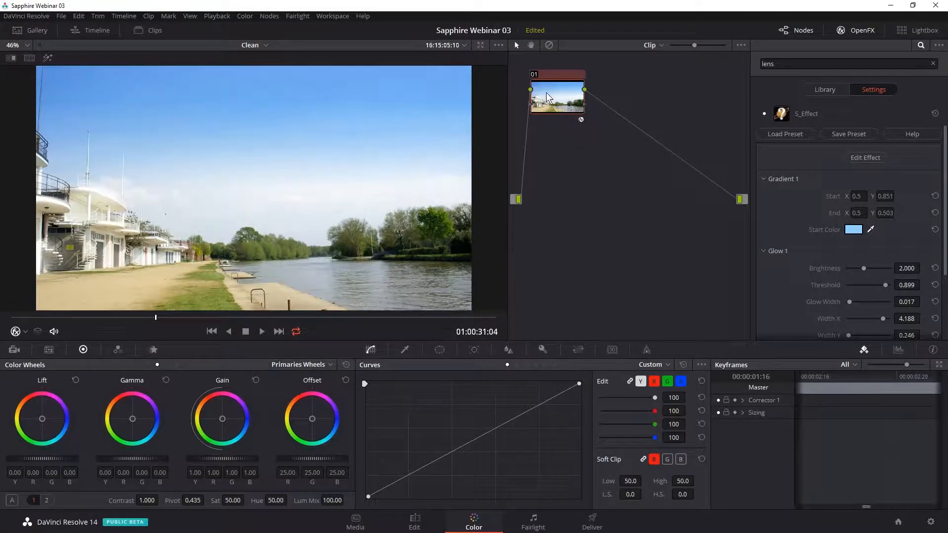
Compare the riverside clip with its effect bypassed and active, and scrub through the shot.
left_click_drag(144, 318, 124, 318)
key("shift+d")
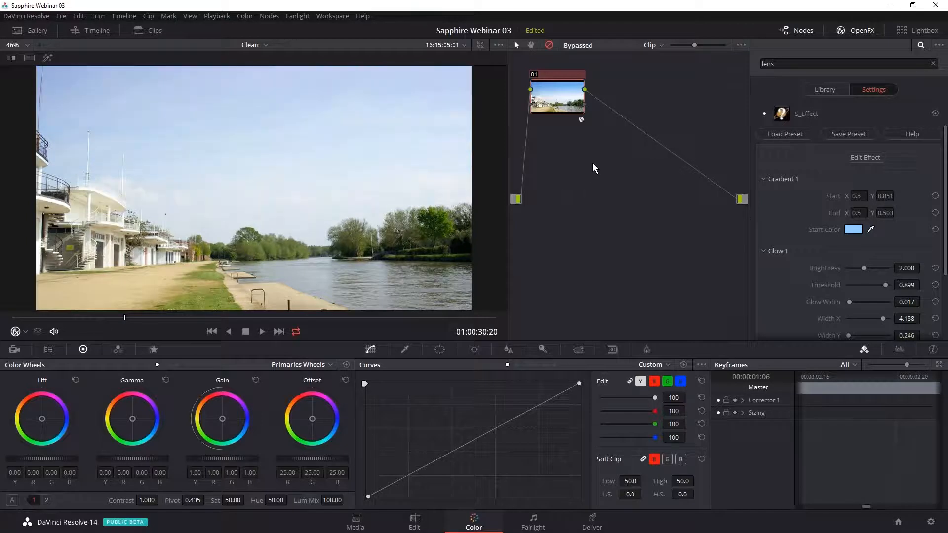
key("shift+d")
key("shift+d")
key("shift+d")
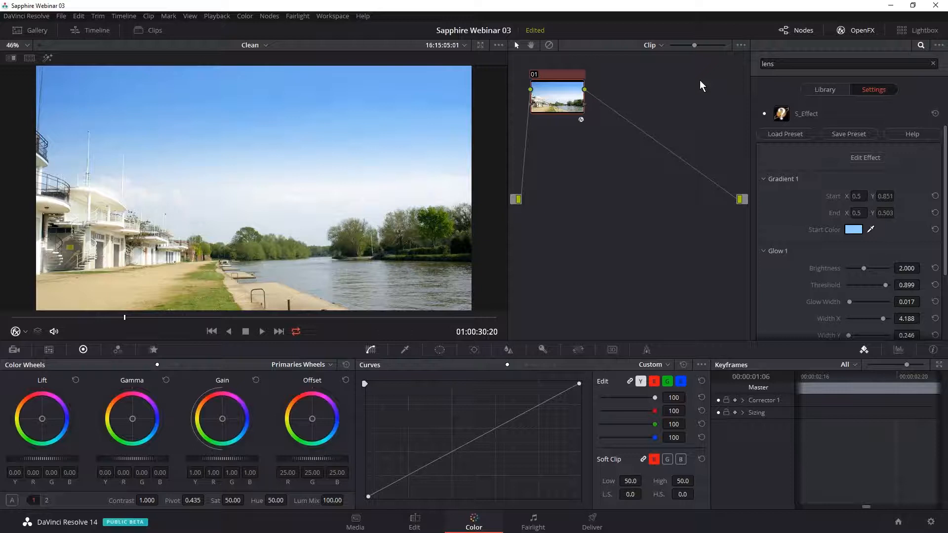
key("shift+d")
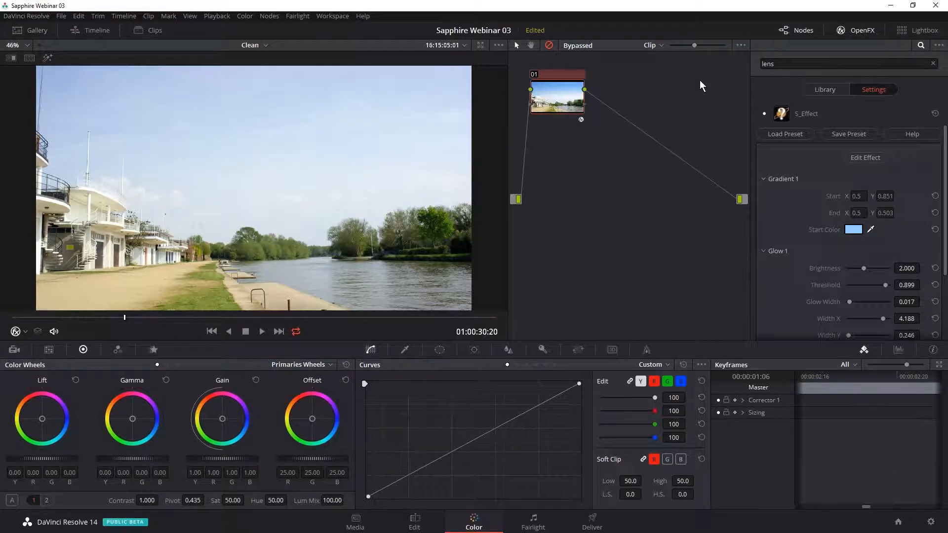
key("shift+d")
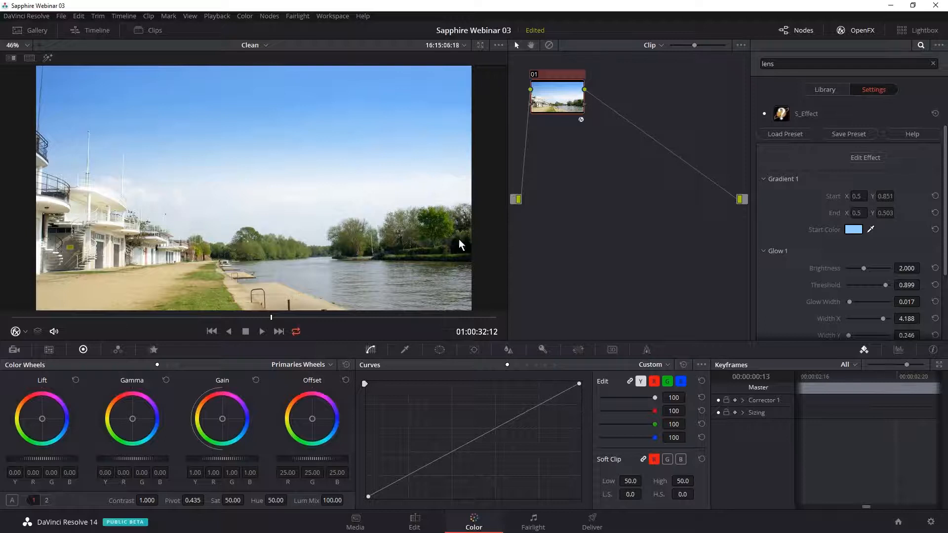
left_click_drag(355, 317, 88, 323)
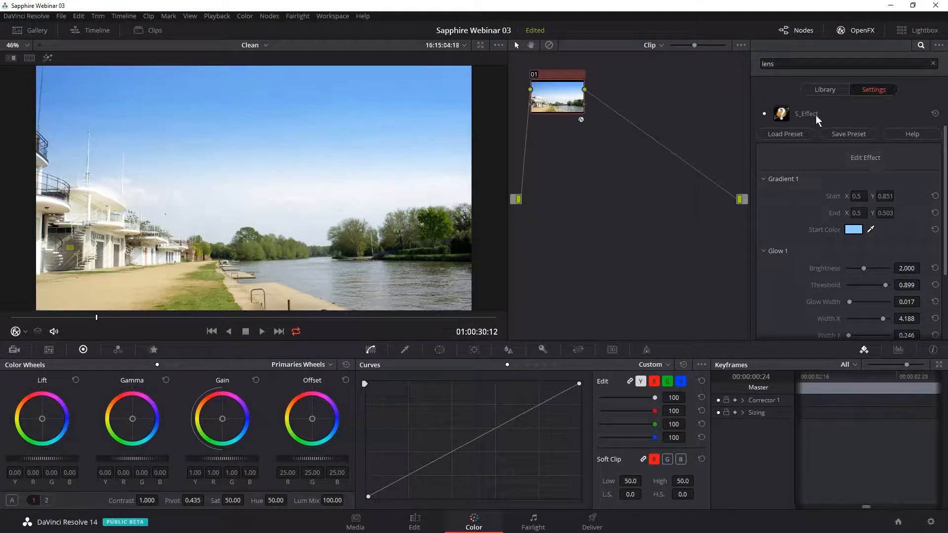
Open the riverside clip's S_Effect in the Sapphire Effect Builder, scrub its preview and inspect the Glow 1 node's parameters.
left_click(869, 158)
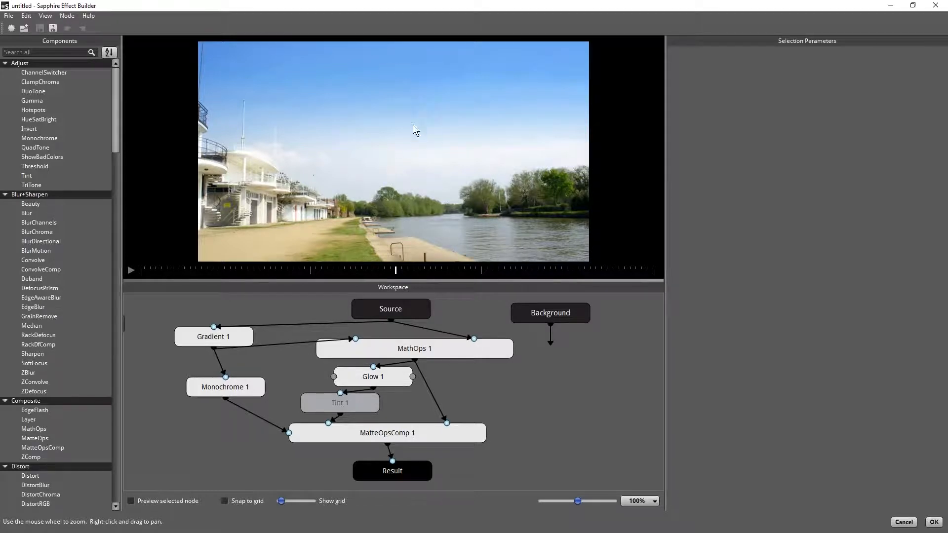
left_click_drag(344, 270, 200, 270)
left_click_drag(396, 270, 402, 270)
left_click(379, 382)
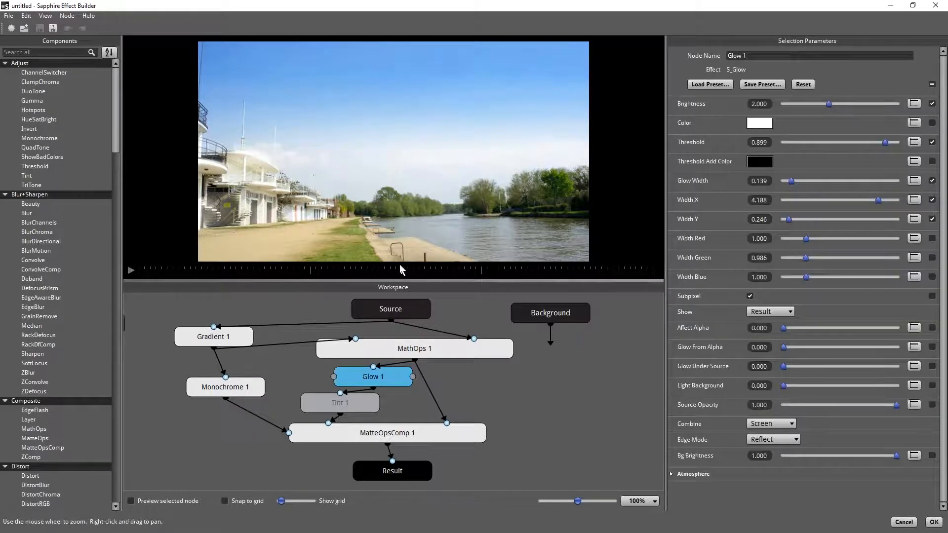
mouse_move(400, 270)
left_mouse_down()
mouse_move(378, 272)
mouse_move(401, 271)
left_mouse_up()
left_click(371, 271)
Enable previewing of the selected node, scrub through the Source image and view the Gradient 1 output.
left_click(387, 350)
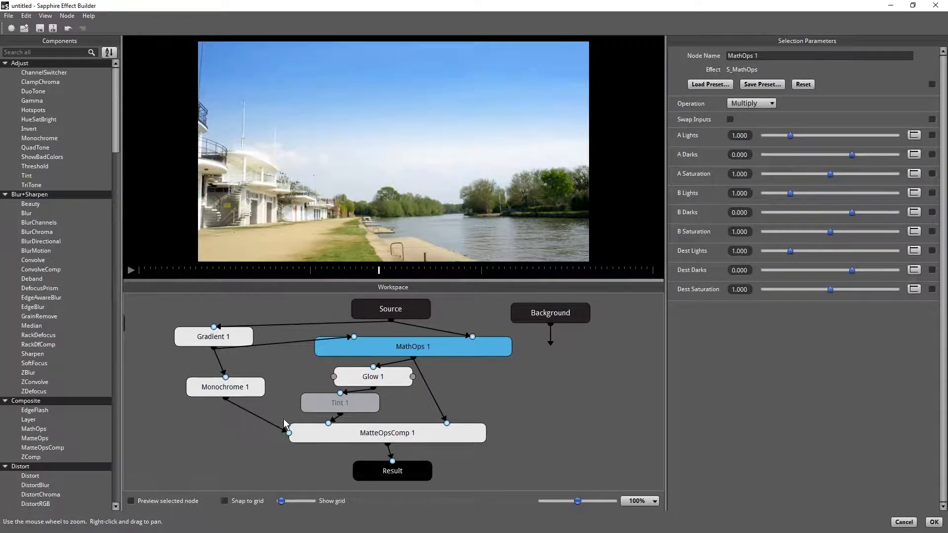
left_click(176, 502)
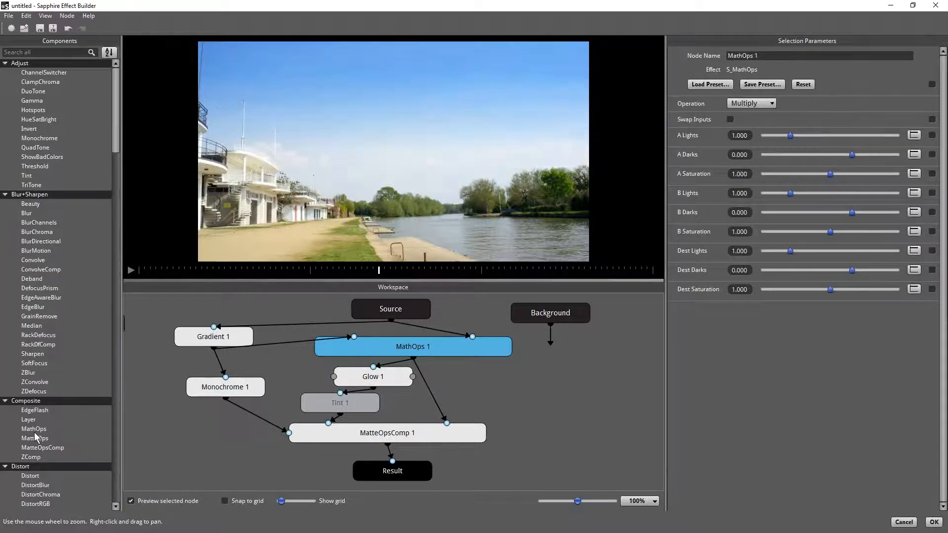
left_click(402, 309)
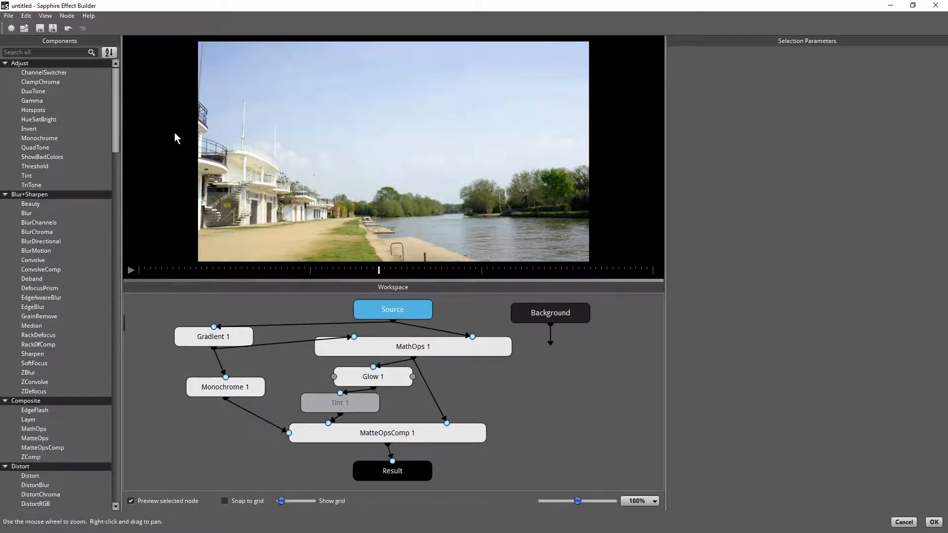
left_click(425, 270)
left_click_drag(400, 268, 281, 271)
left_click(217, 336)
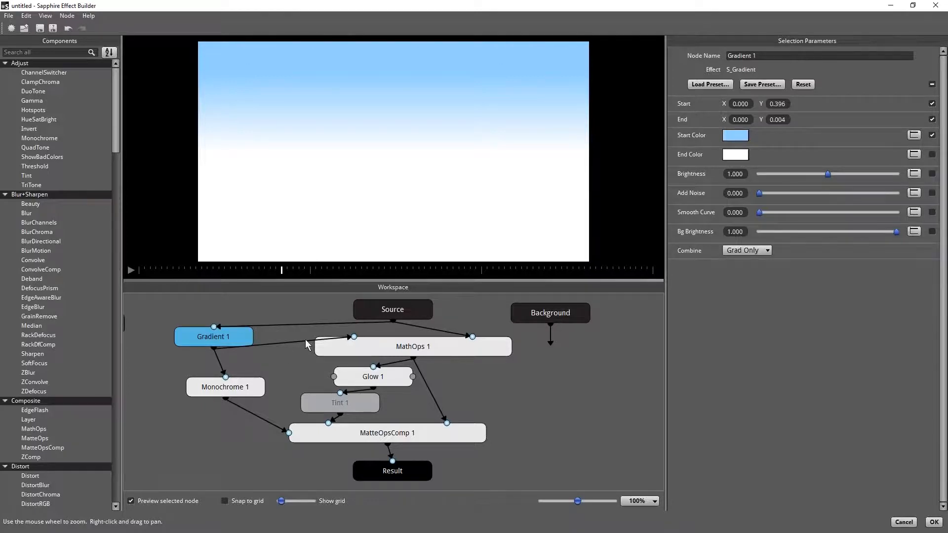
Preview the MathOps 1 result, shift that node slightly towards Gradient 1, and line up Glow 1 directly above Tint 1.
left_click(399, 349)
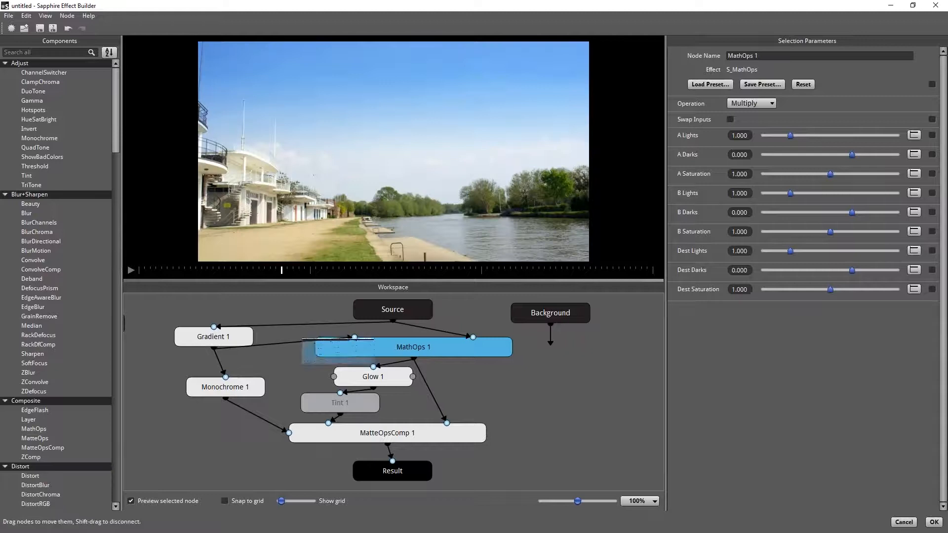
left_click_drag(407, 349, 396, 349)
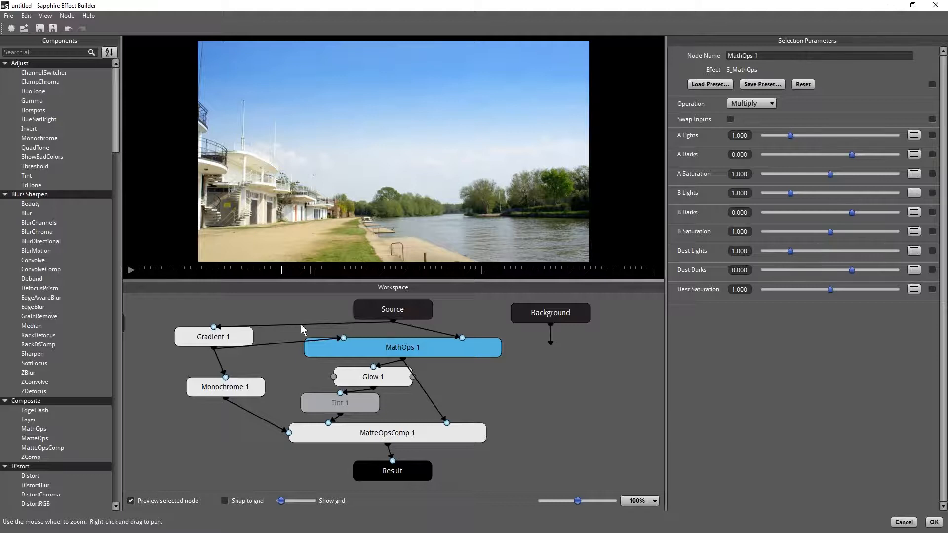
left_click_drag(373, 379, 338, 379)
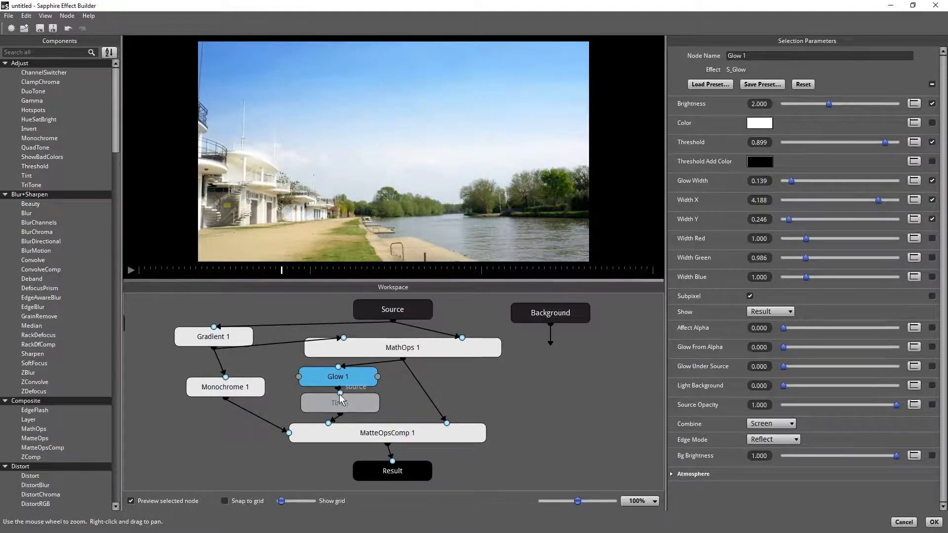
Preview the Tint 1 node enabled, disable it again, and inspect the Glow 1 output and its parameters.
left_click(354, 406)
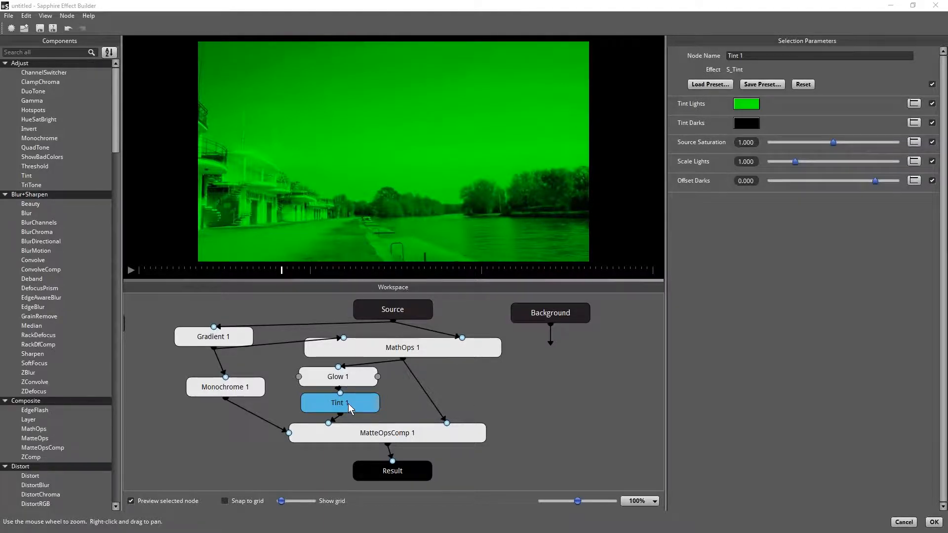
left_click_drag(346, 410, 348, 408)
key("d")
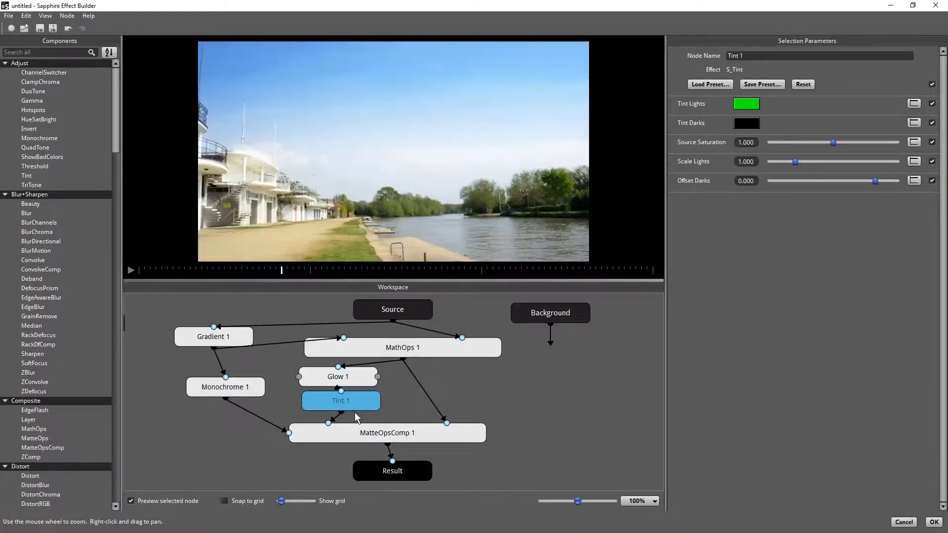
left_click(343, 379)
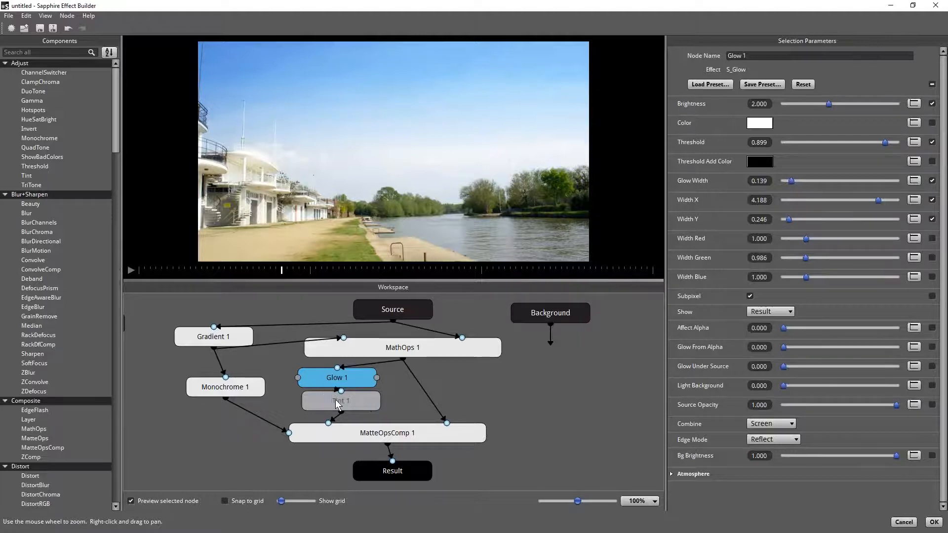
Preview the Gradient 1 and Monochrome 1 outputs, try a Weight Red of 0.946 on Monochrome 1, and undo that change.
left_click(228, 339)
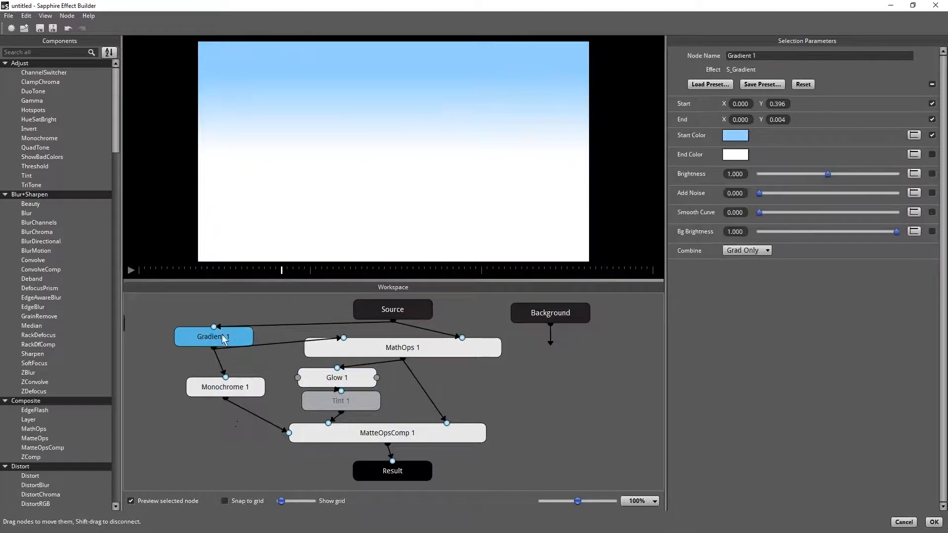
left_click(241, 392)
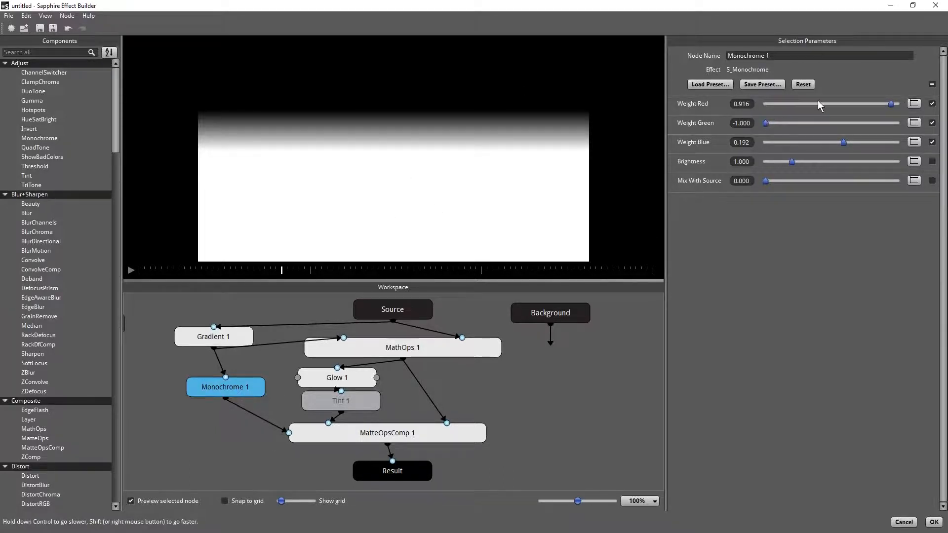
mouse_move(891, 104)
left_mouse_down()
mouse_move(850, 106)
mouse_move(892, 104)
left_mouse_up()
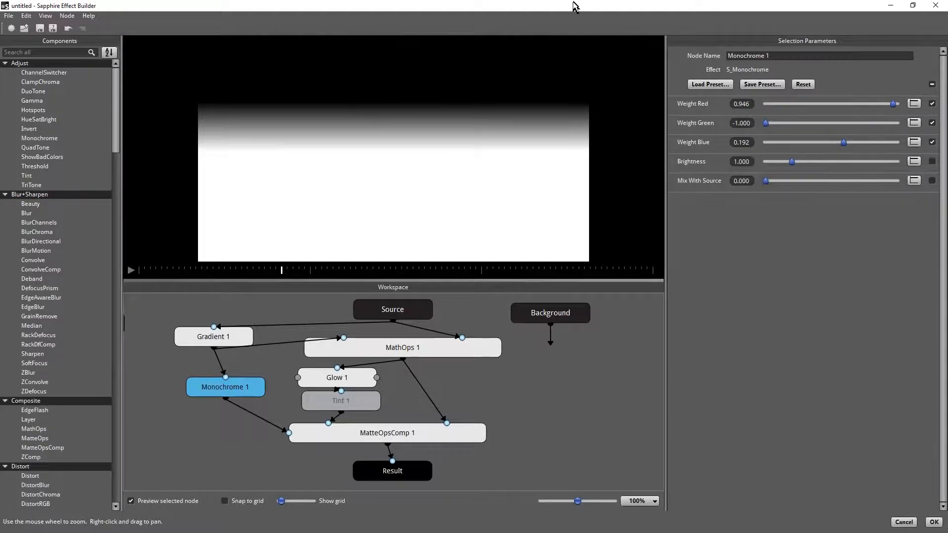
key("ctrl+z")
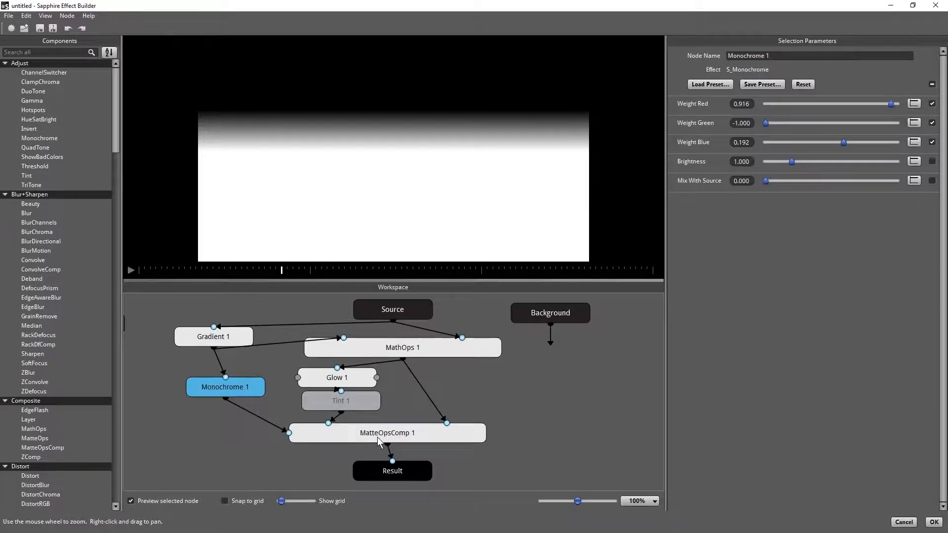
Preview the MatteOpsComp 1 result and line up Tint 1 between Glow 1 and MatteOpsComp 1.
left_click(420, 441)
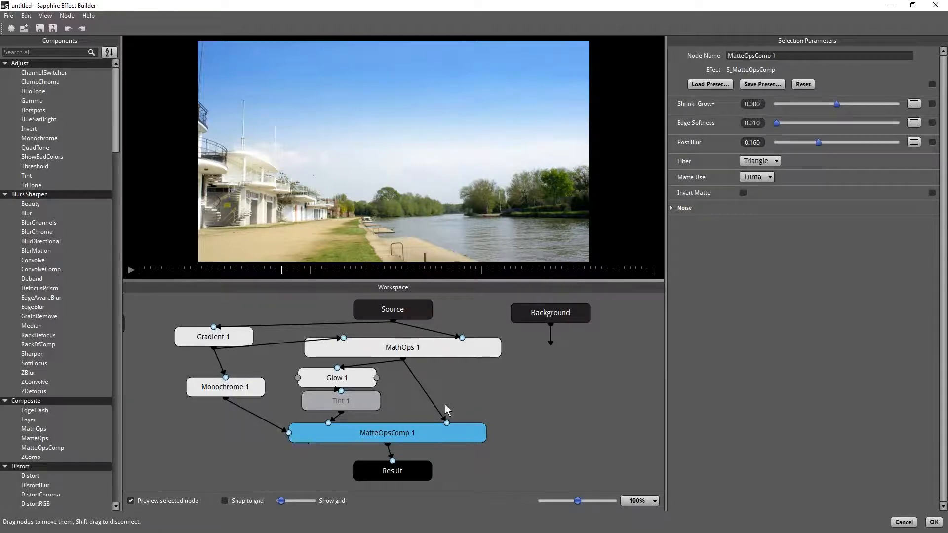
left_click_drag(385, 431, 386, 431)
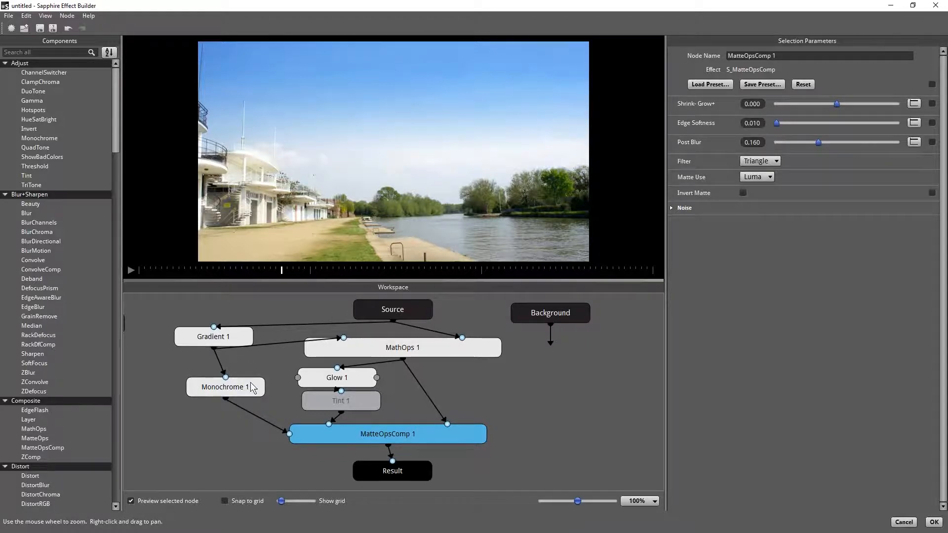
left_click_drag(346, 404, 365, 433)
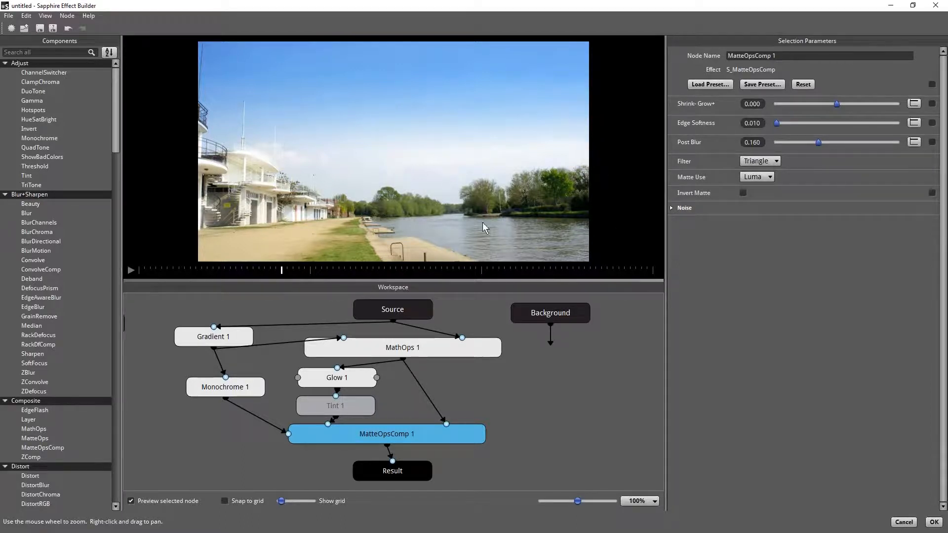
Enable Tint 1 to show the matte area in MatteOpsComp 1, and turn off previewing of the selected node.
left_click(360, 406)
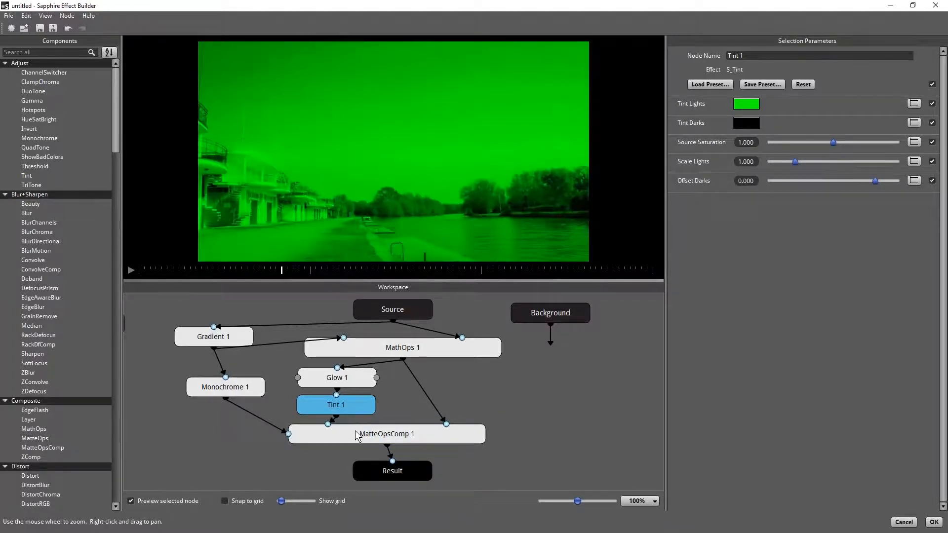
left_click(356, 433)
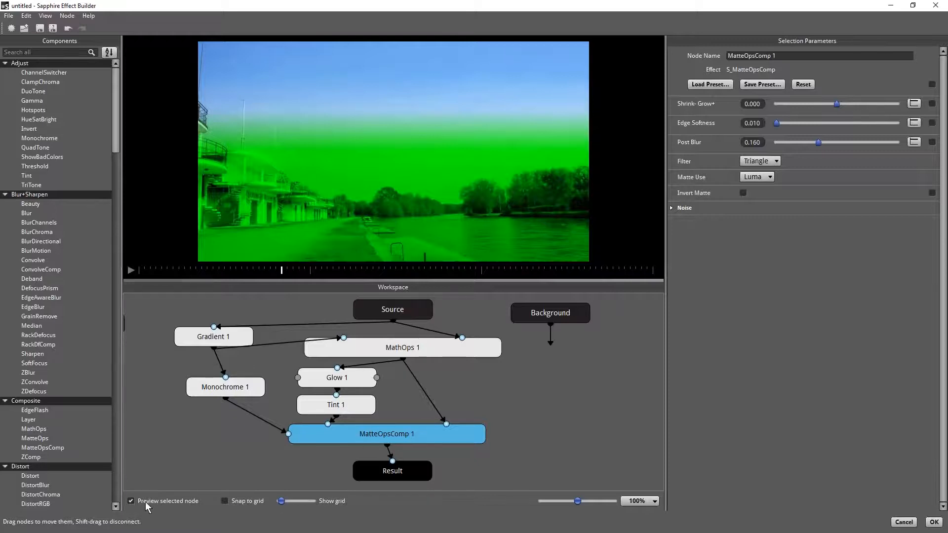
left_click(131, 501)
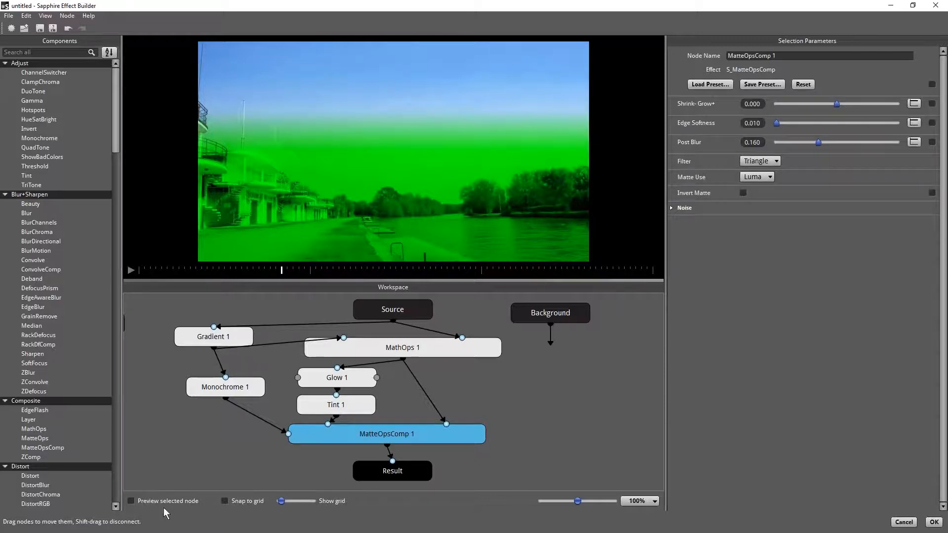
Set Gradient 1's End Y to -0.086 while the green tint shows the matte, and disable Tint 1.
left_click(235, 338)
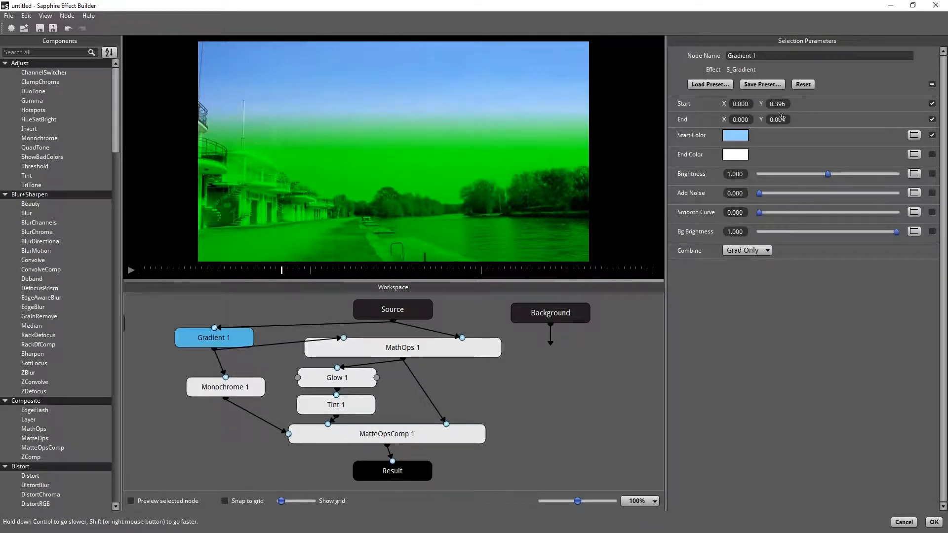
left_click_drag(782, 118, 781, 123)
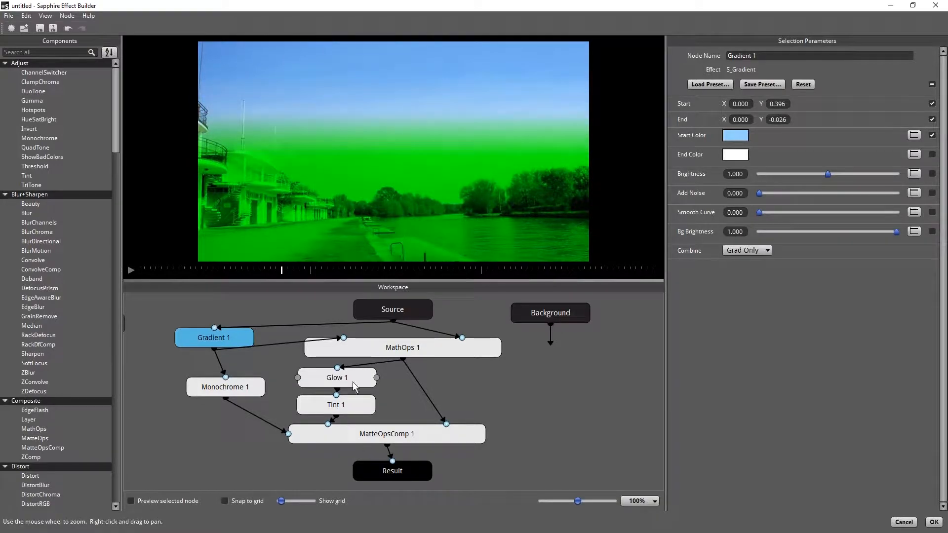
mouse_move(778, 123)
left_mouse_down()
mouse_move(793, 124)
mouse_move(775, 123)
left_mouse_up()
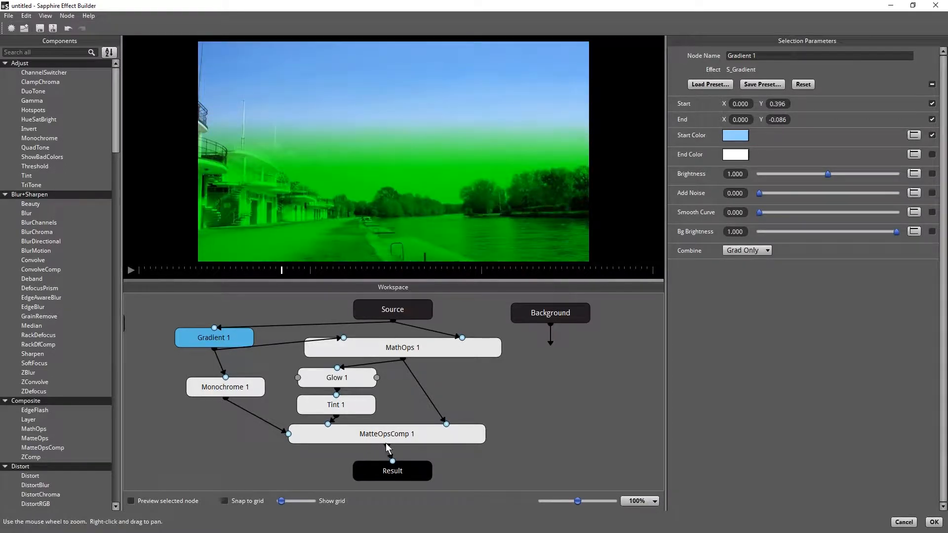
left_click(349, 409)
key("d")
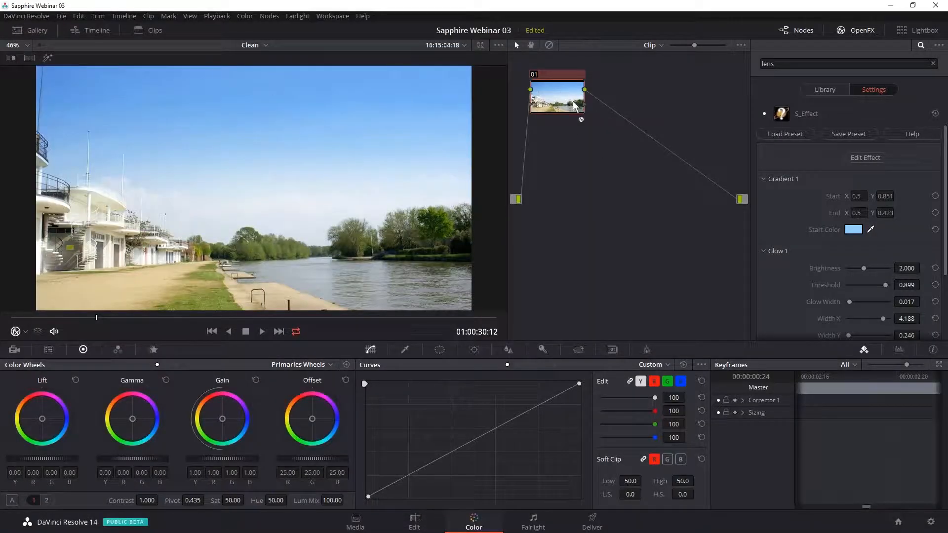
Return to DaVinci Resolve and compare the riverside clip repeatedly with its node bypassed and active.
key("ctrl+d")
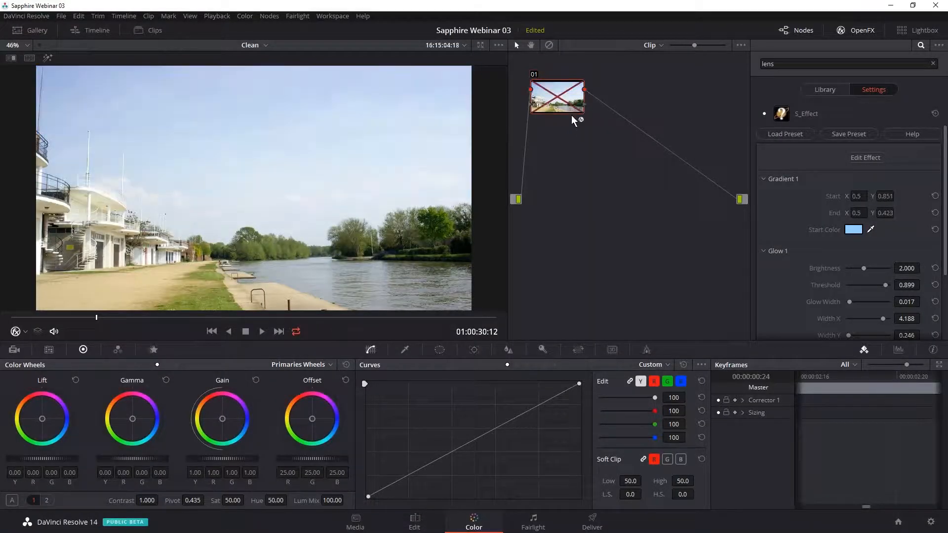
key("ctrl+d")
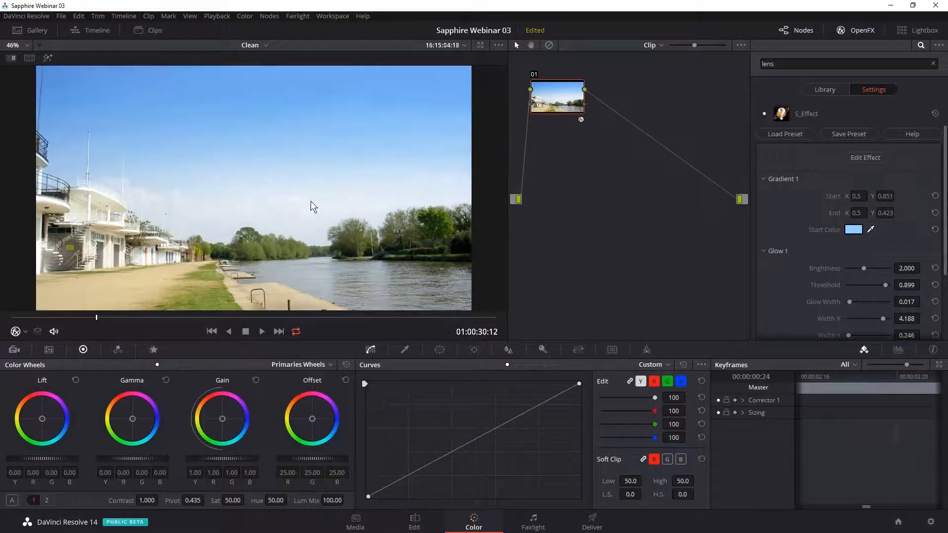
key("ctrl+d")
key("ctrl+d")
key("ctrl+d")
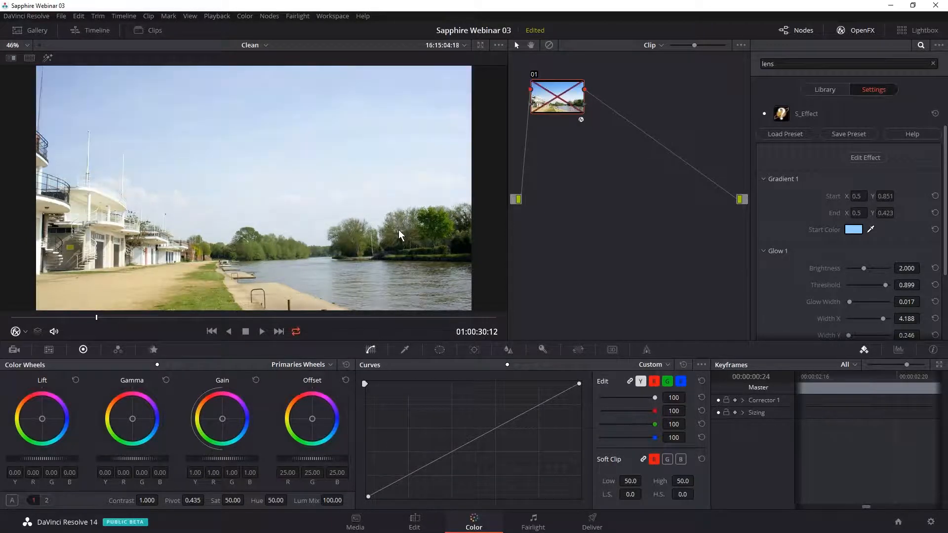
key("ctrl+d")
key("ctrl+d")
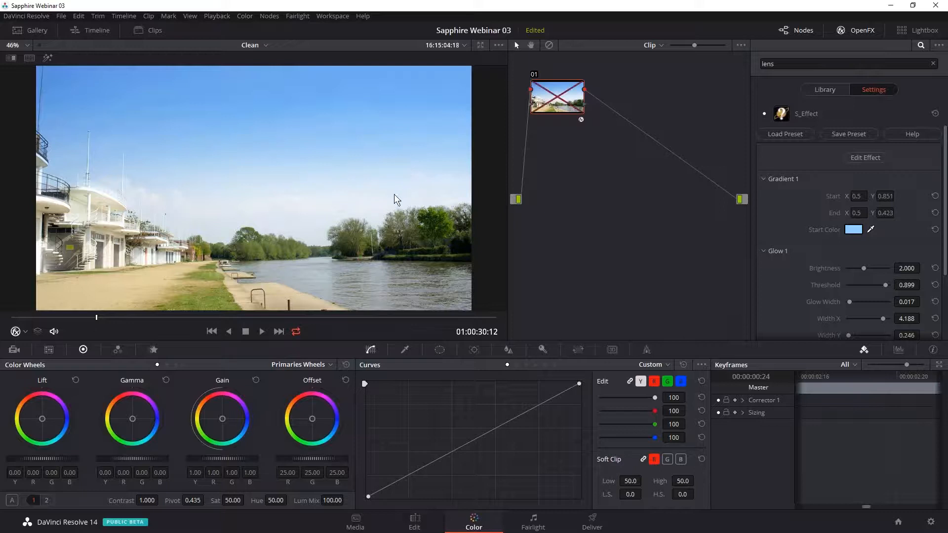
key("ctrl+d")
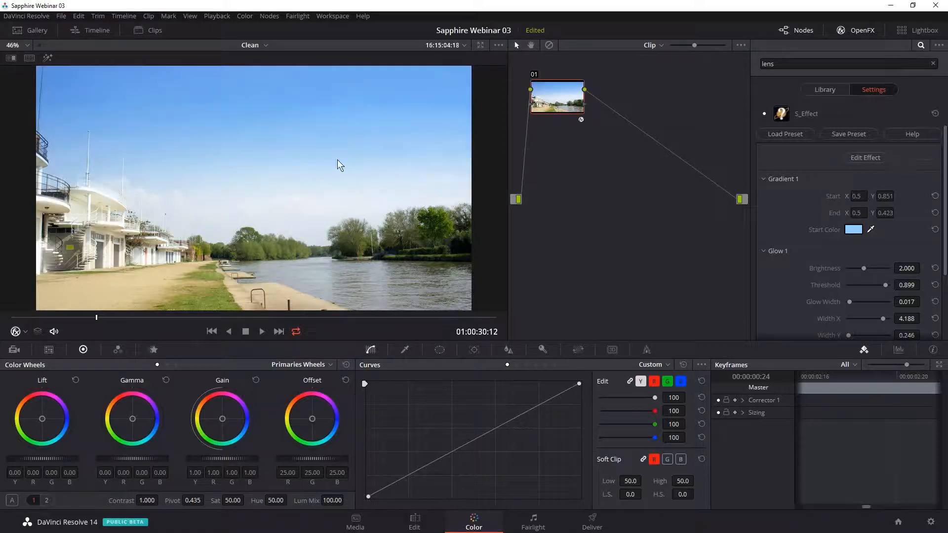
Copy the riverside clip's S_Effect node and paste it onto the lakeside city skyline clip's node.
left_click_drag(607, 148, 511, 73)
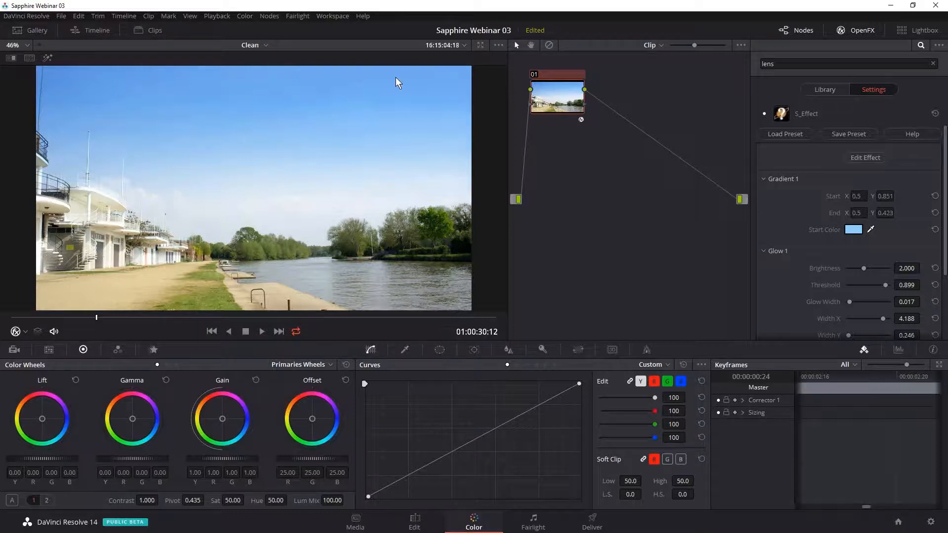
left_click_drag(620, 148, 542, 103)
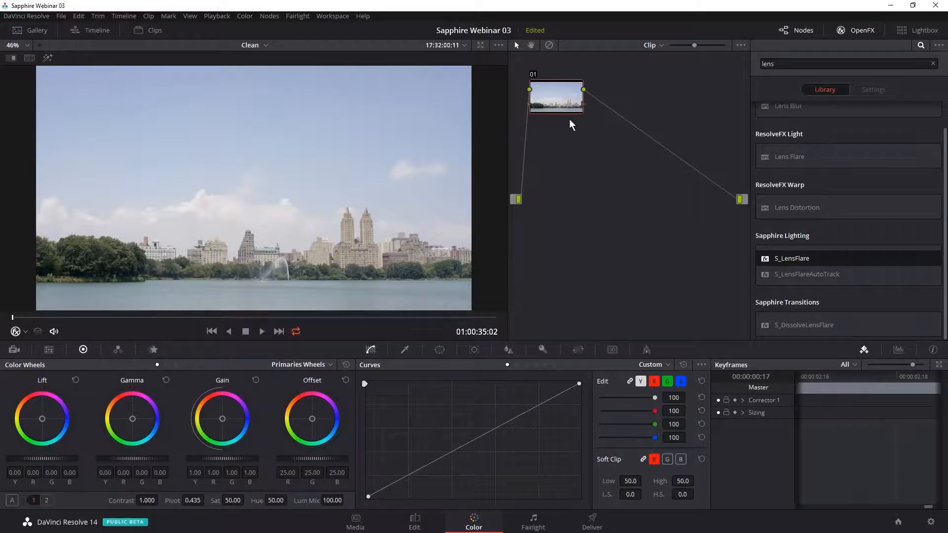
key("ctrl+v")
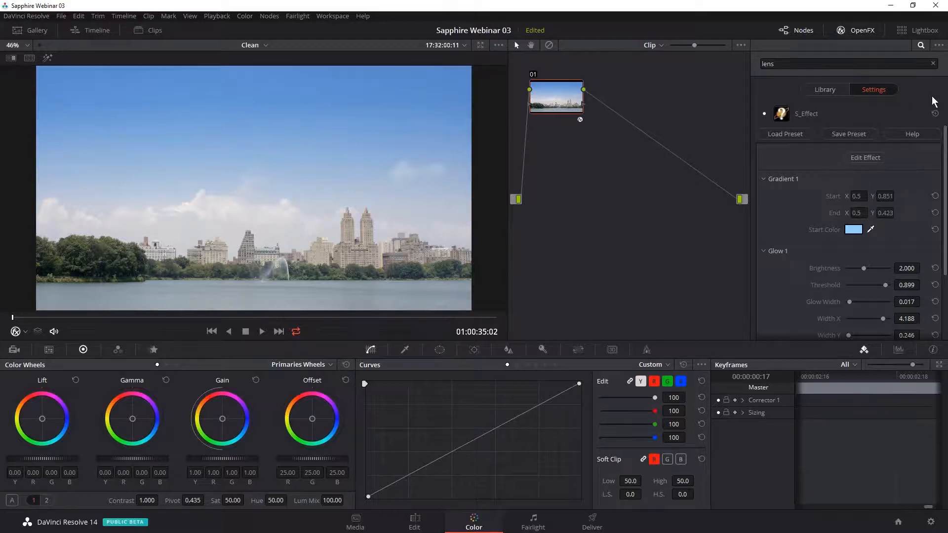
Open the skyline clip's S_Effect in the Effect Builder, examine which Gradient 1 and Glow 1 parameters are published, cancel, and review the exposed settings.
left_click(866, 157)
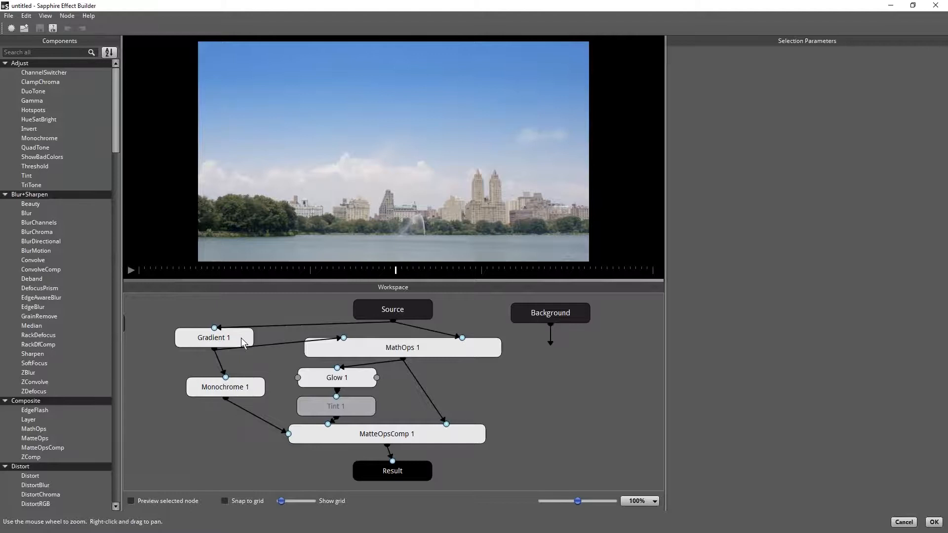
left_click(243, 342)
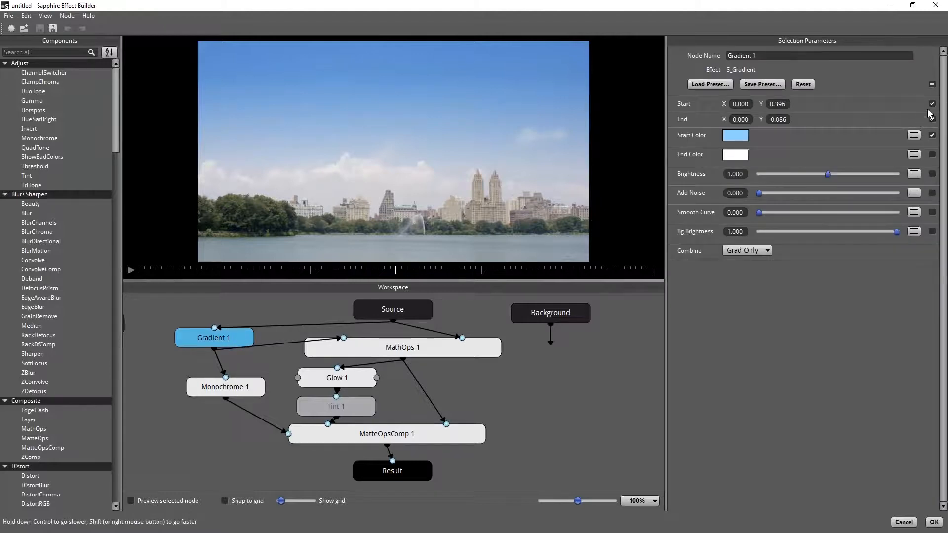
left_click(932, 136)
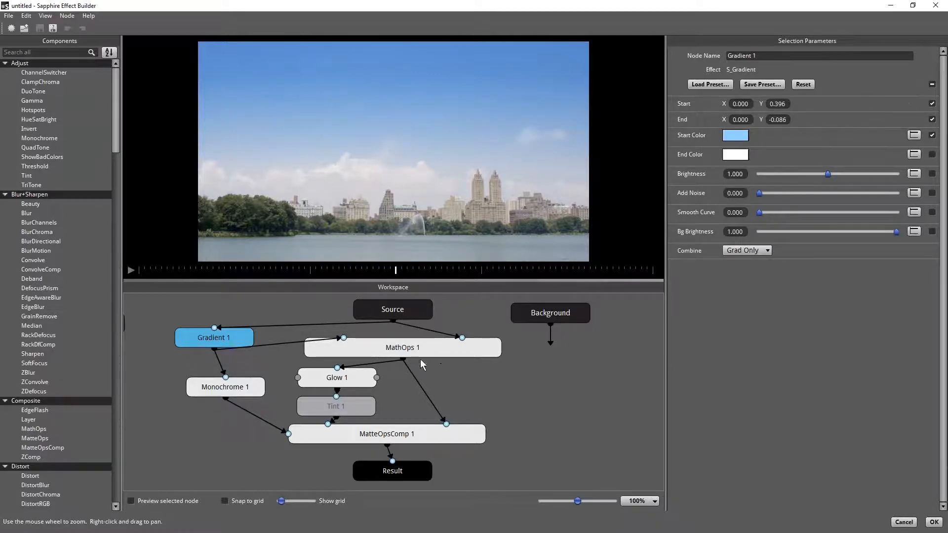
left_click(361, 382)
left_click(911, 522)
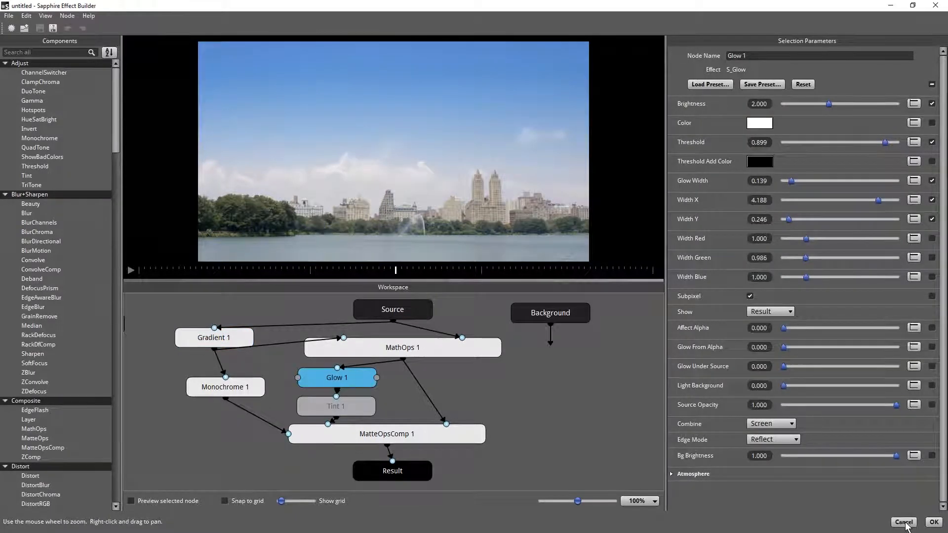
scroll(944, 189, "down", 5)
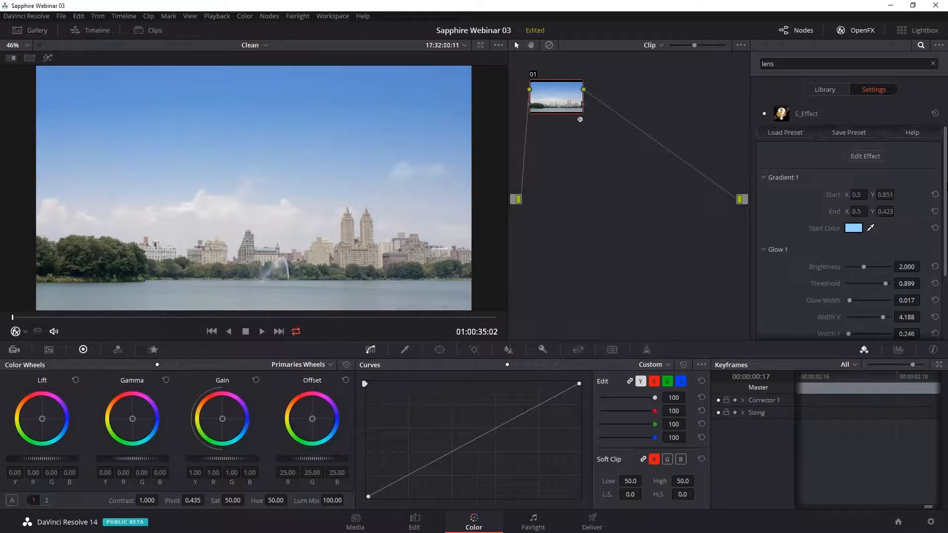
scroll(928, 188, "up", 5)
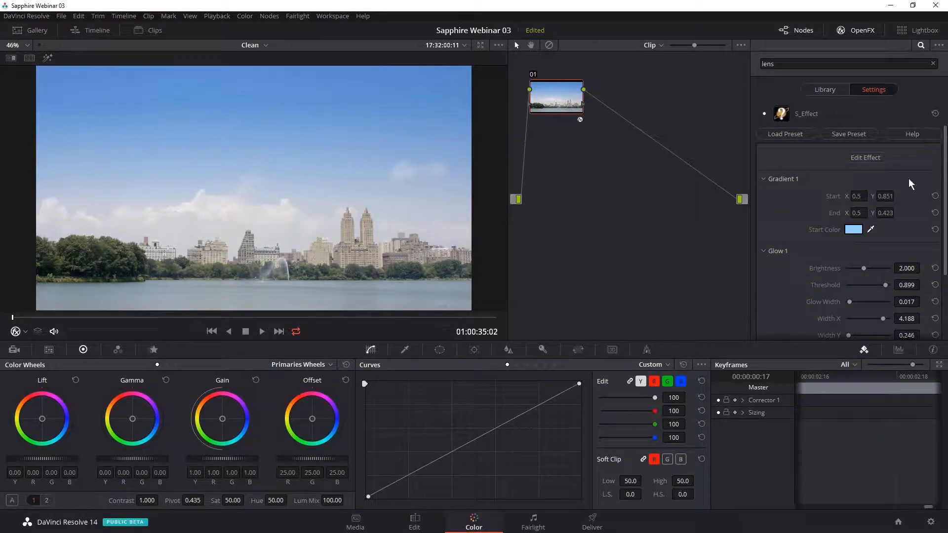
Set the skyline clip's Gradient 1 Start Color to a slightly more saturated, cyan-leaning light blue.
left_click(854, 229)
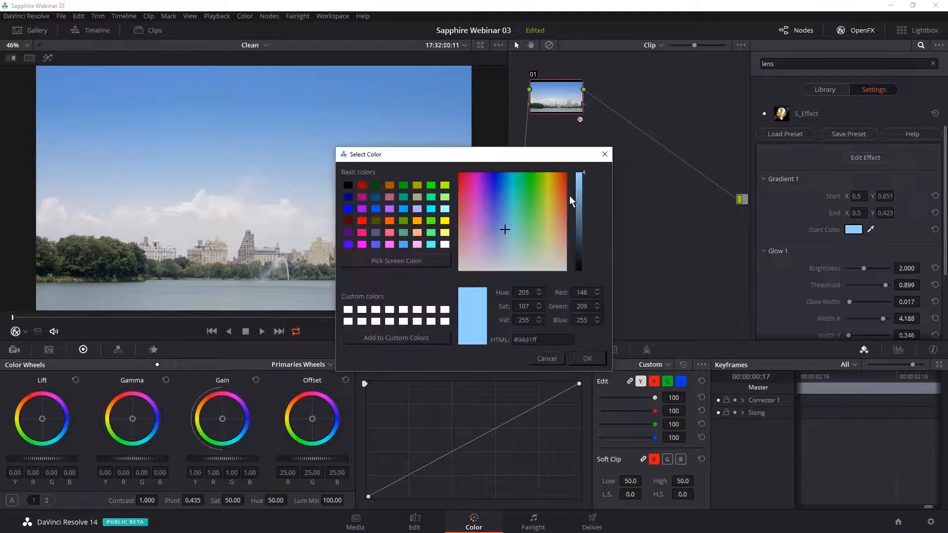
left_click(506, 229)
left_click(504, 228)
left_click(506, 228)
left_click(505, 226)
left_click(593, 363)
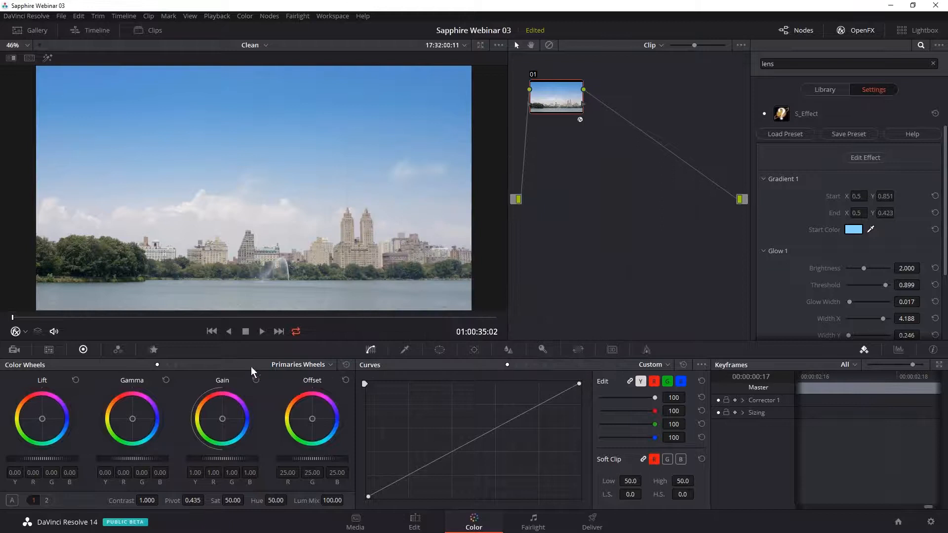
Try an End Y value of 0.2 for Gradient 1 on the skyline clip.
left_click(888, 212)
mouse_move(884, 214)
left_mouse_down()
mouse_move(903, 216)
mouse_move(885, 213)
mouse_move(895, 213)
left_mouse_up()
type("2")
key("Return")
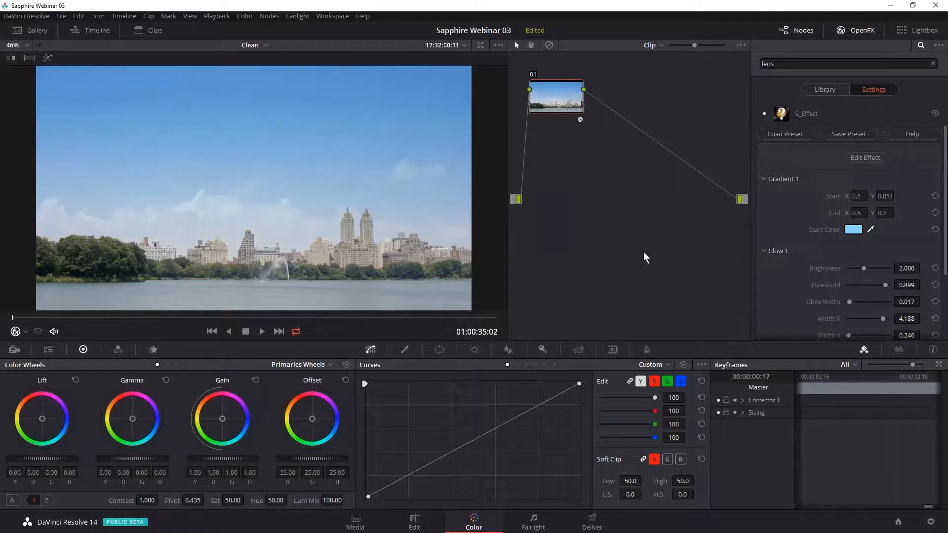
Set Gradient 1's End Y to 0.35 on the skyline clip.
left_click(884, 215)
key("BackSpace")
type("3")
key("Return")
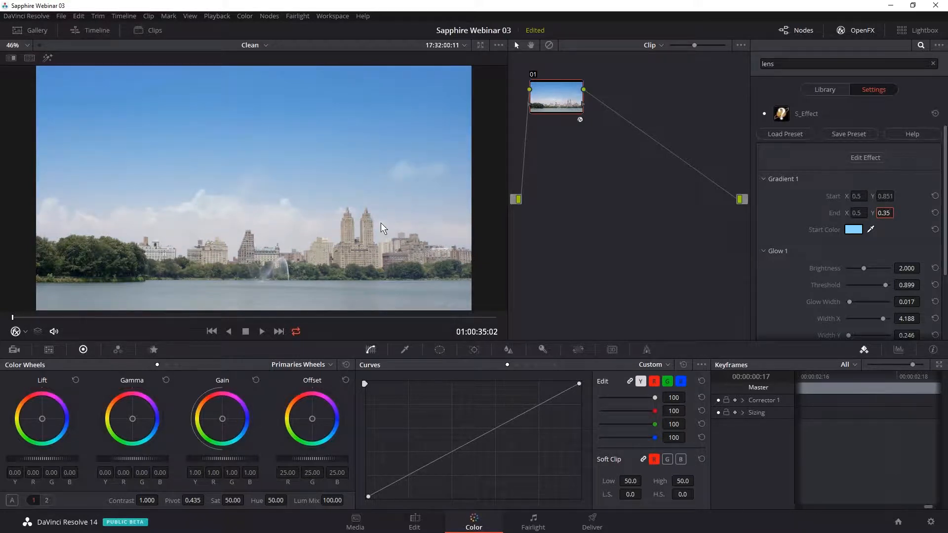
Lower Glow 1's Threshold to 0.772 on the skyline clip.
left_click(629, 216)
left_click_drag(886, 285, 878, 290)
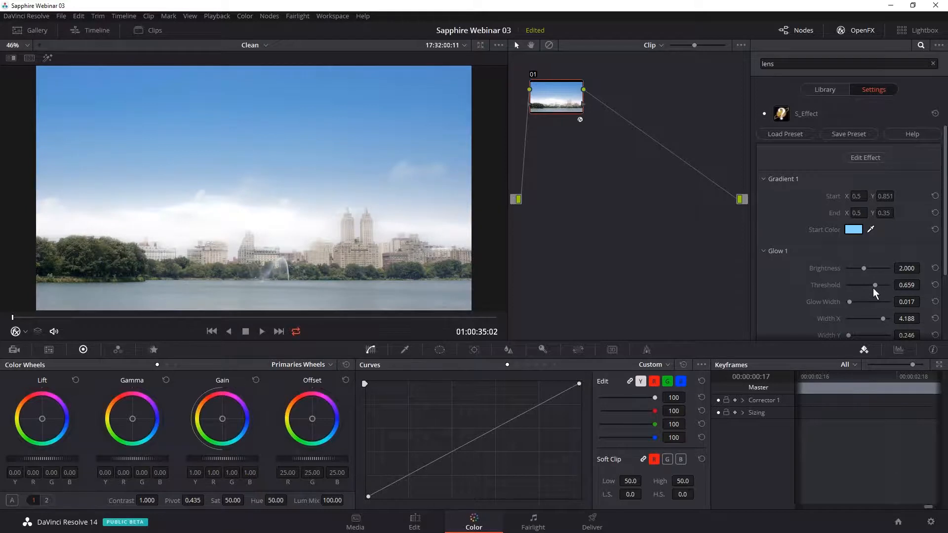
left_click_drag(875, 286, 876, 286)
left_click_drag(878, 286, 881, 285)
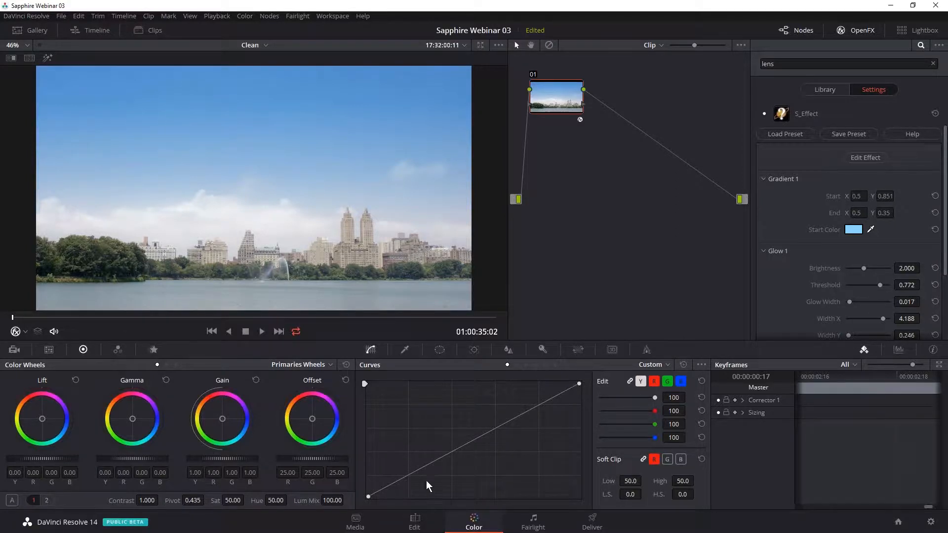
Return to the Edit page and move the playhead onto the grass field clip that precedes the unprocessed lake skyline clip.
left_click(414, 526)
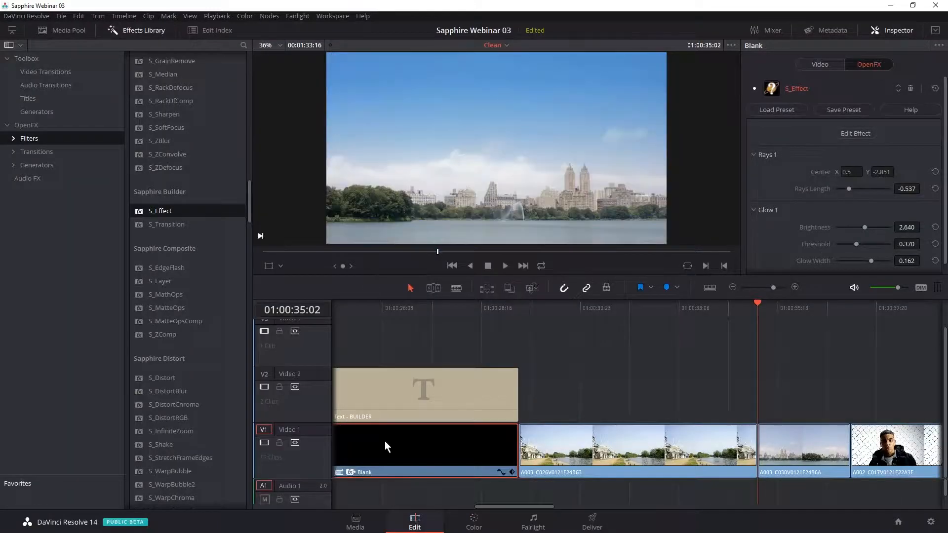
left_click_drag(492, 509, 585, 509)
mouse_move(565, 311)
left_mouse_down()
mouse_move(596, 315)
mouse_move(553, 316)
left_mouse_up()
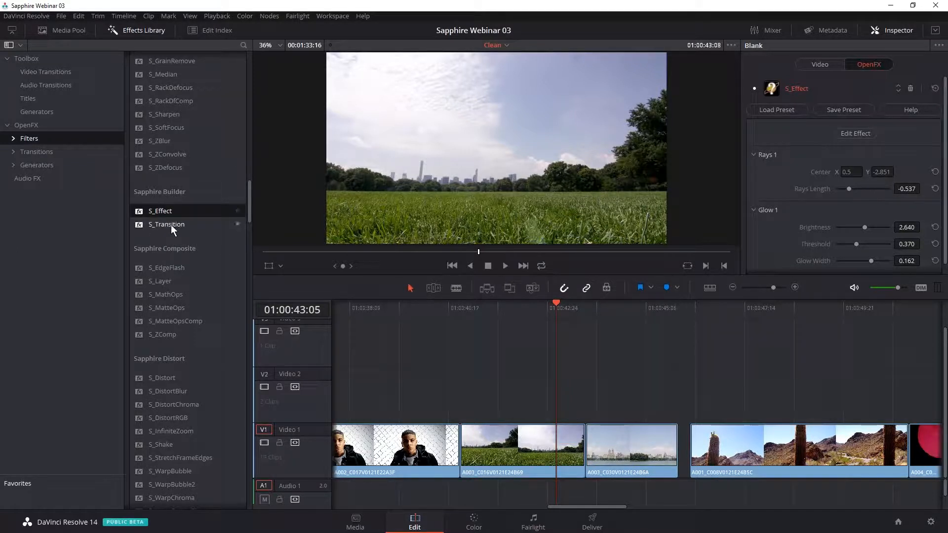
Find Sapphire Builder's S_Transition among the OpenFX transitions and apply it to the cut between the grass field and lake skyline clips.
left_click_drag(171, 224, 193, 248)
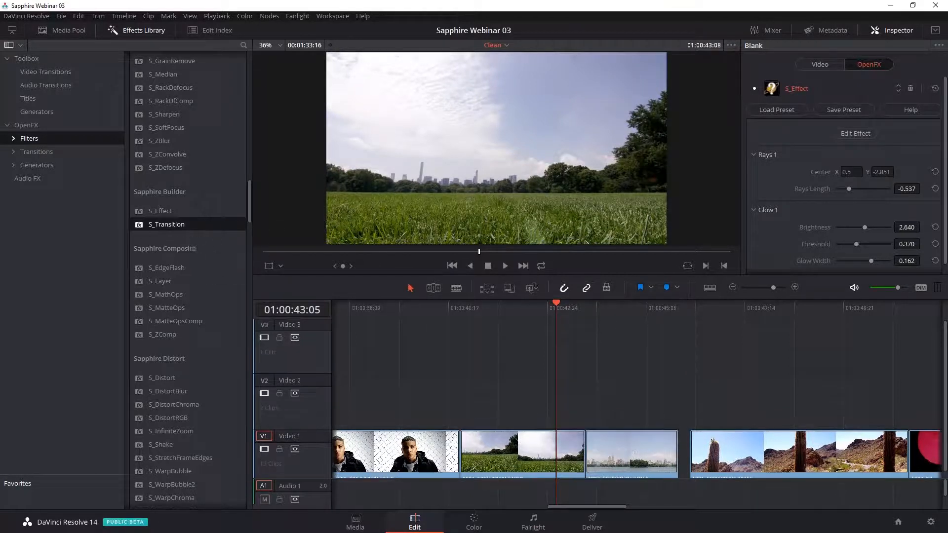
left_click(40, 151)
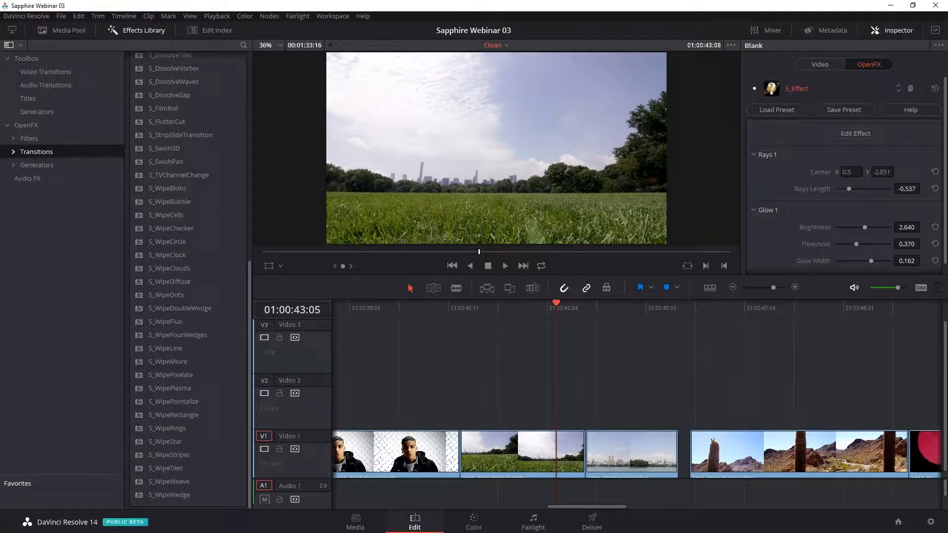
left_click_drag(250, 268, 256, 269)
scroll(245, 145, "up", 8)
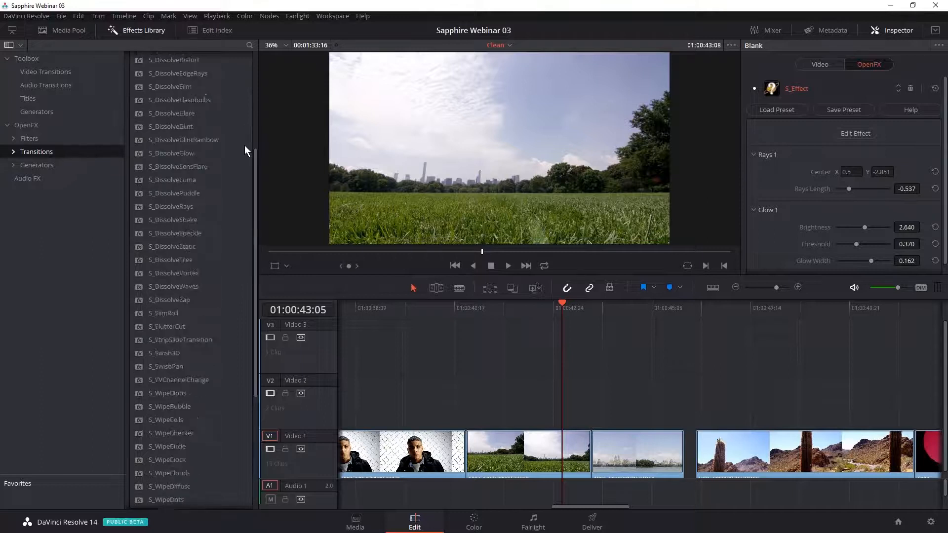
scroll(237, 92, "up", 3)
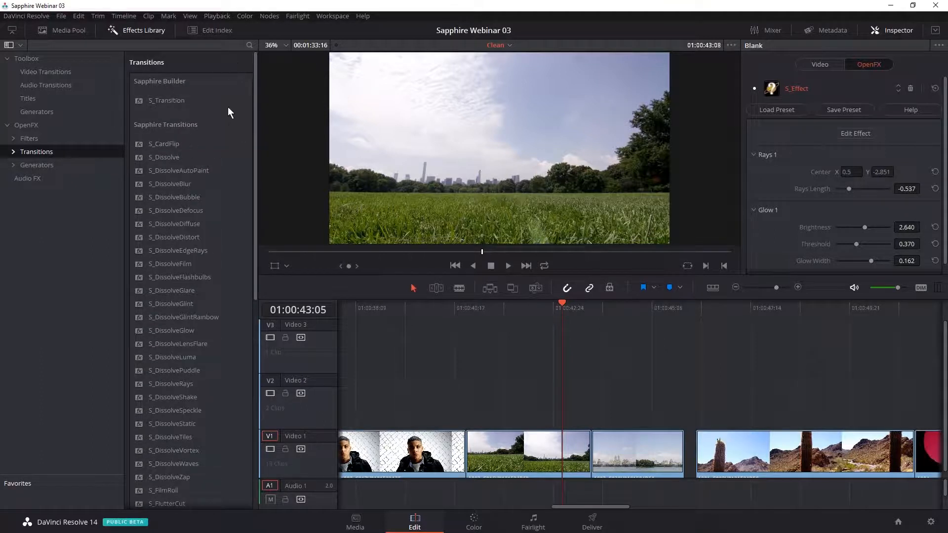
left_click_drag(168, 197, 109, 254)
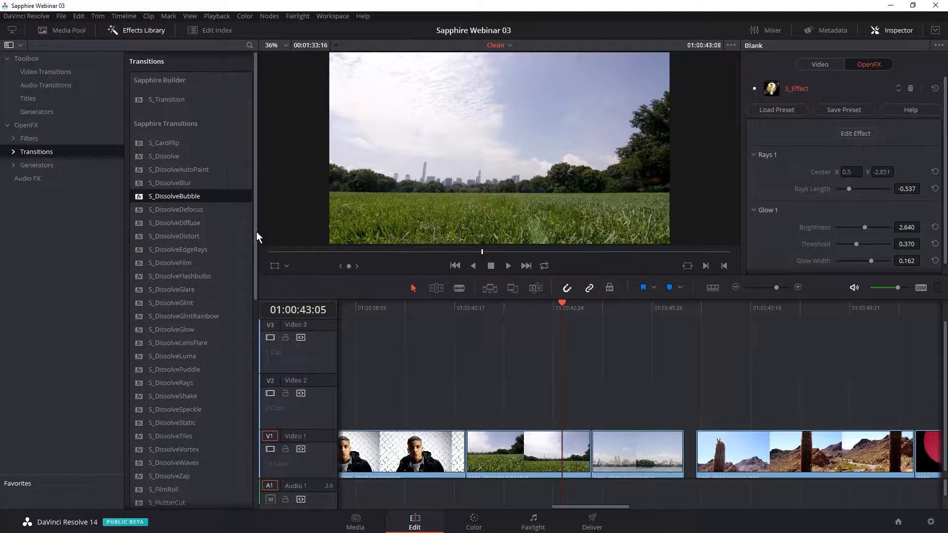
left_click_drag(256, 232, 198, 106)
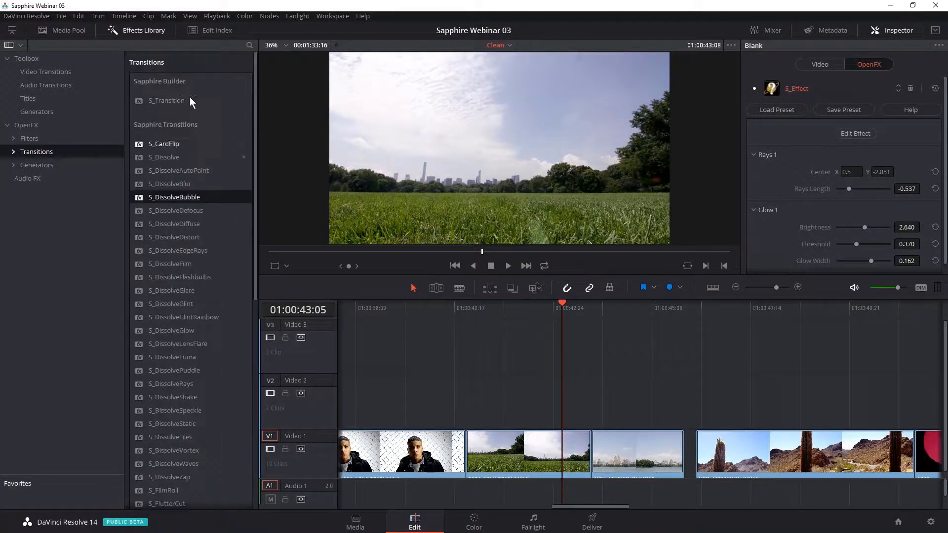
left_click(171, 100)
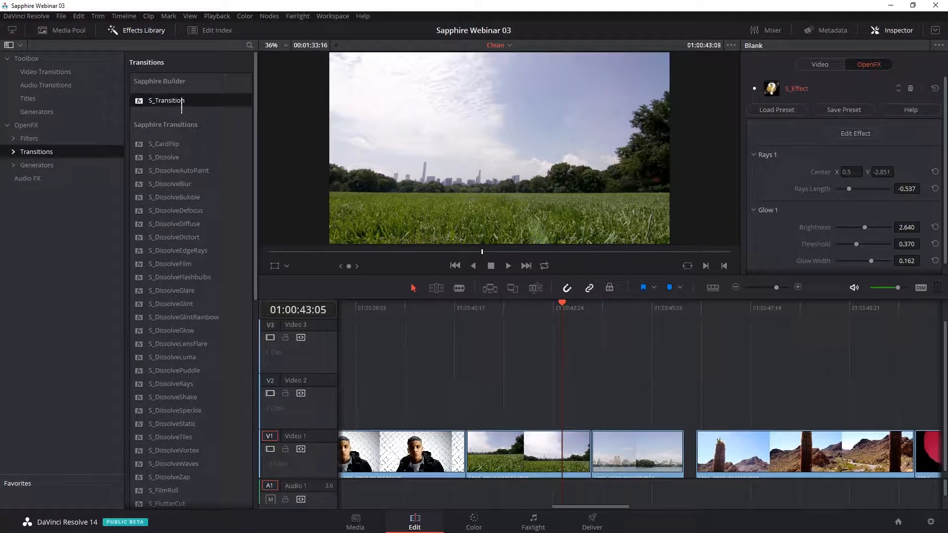
left_click_drag(679, 369, 591, 452)
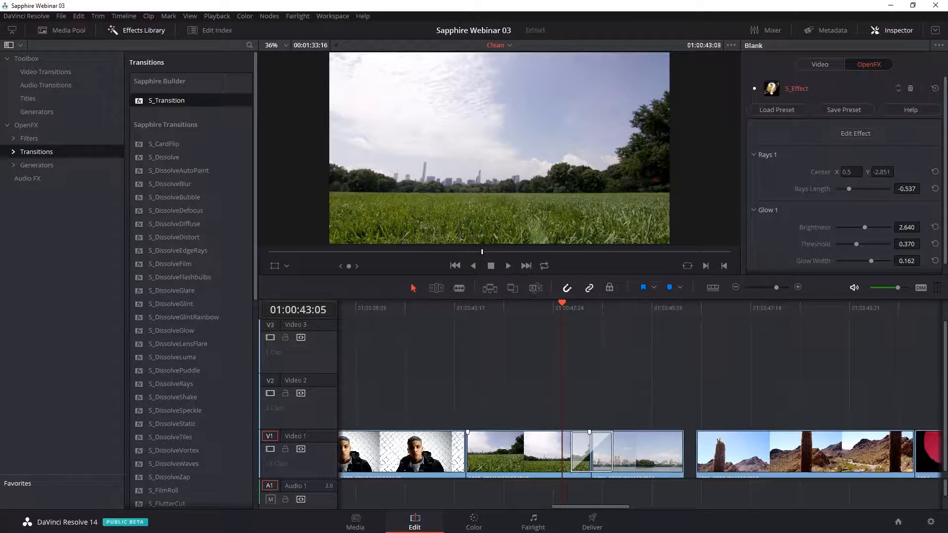
Browse the S_DissolveBlur presets for the new transition, previewing Horizon Push and Vertical Flash.
left_click(603, 454)
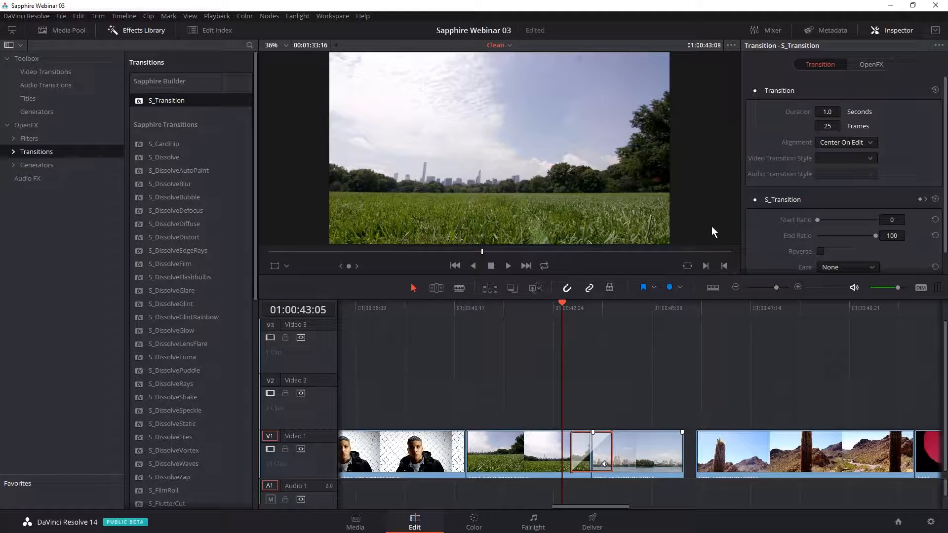
left_click(866, 63)
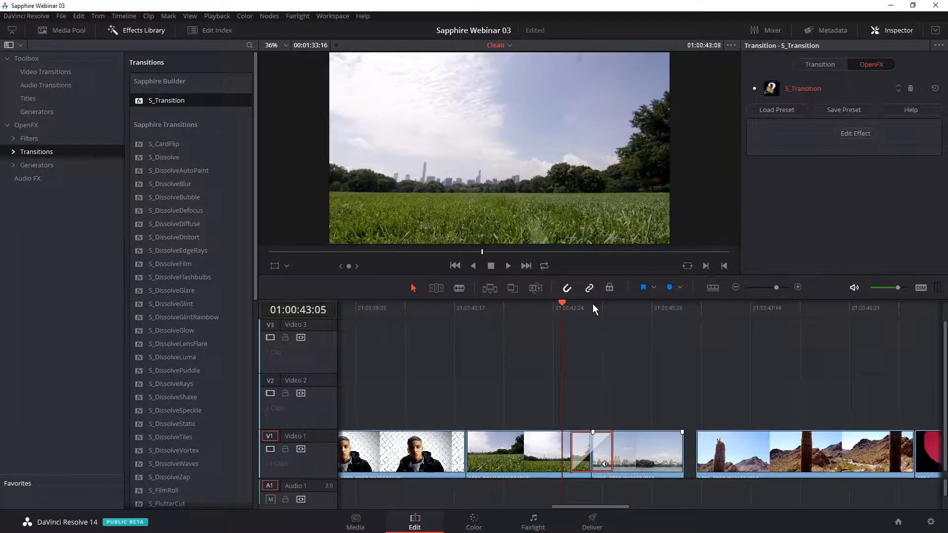
left_click(783, 111)
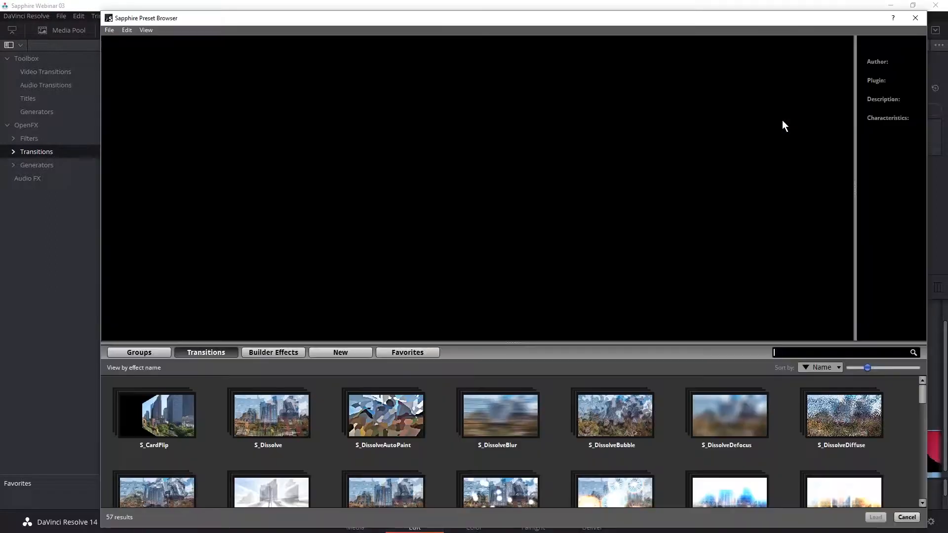
left_click(499, 416)
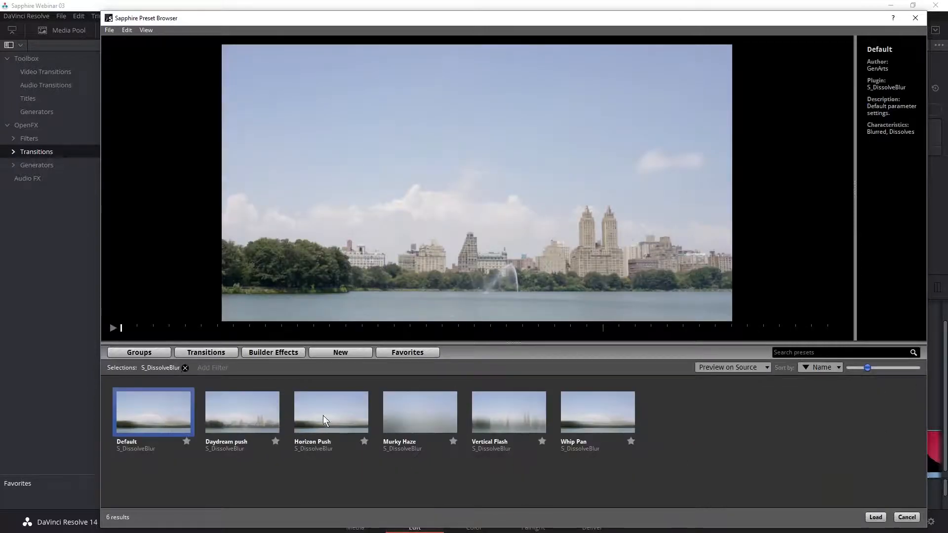
left_click(242, 414)
left_click(312, 423)
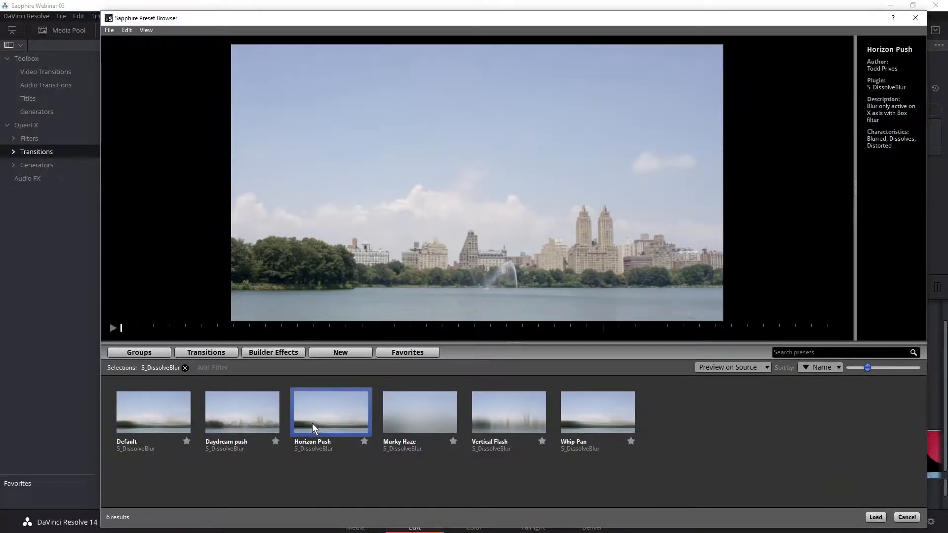
left_click(112, 328)
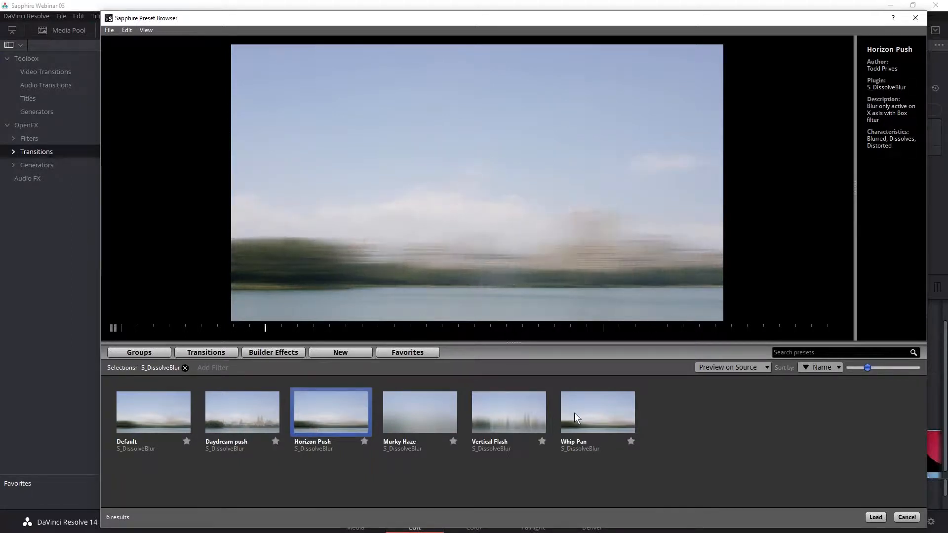
left_click(515, 444)
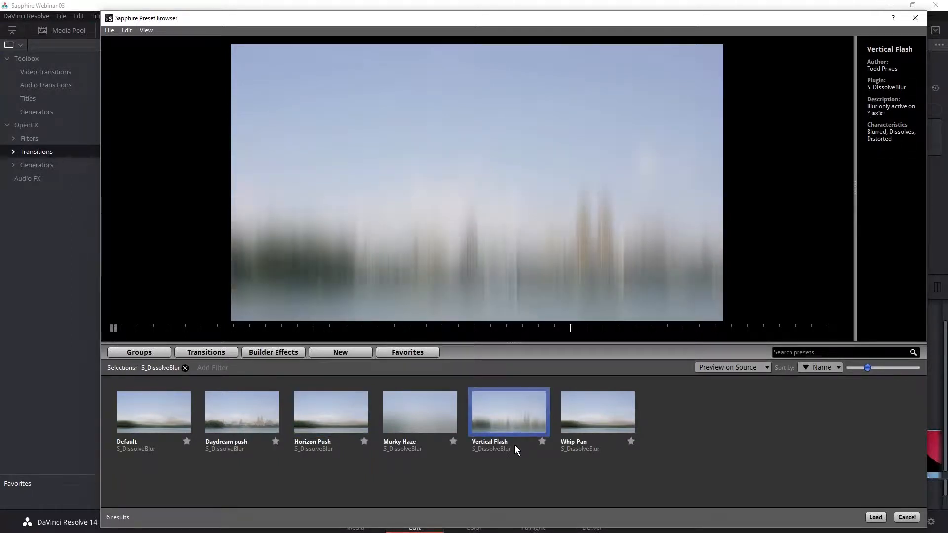
Preview the Whip Pan preset and load it onto the transition.
left_click(603, 413)
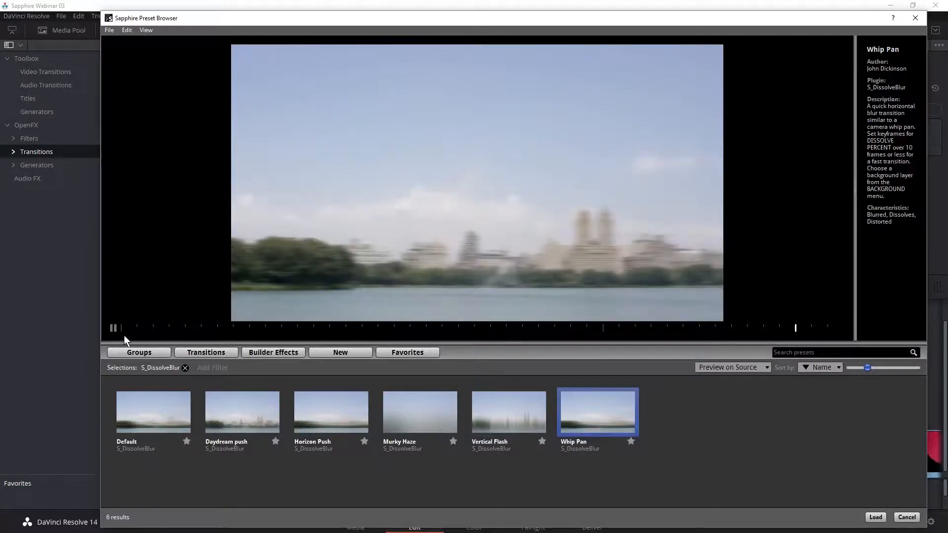
left_click(113, 328)
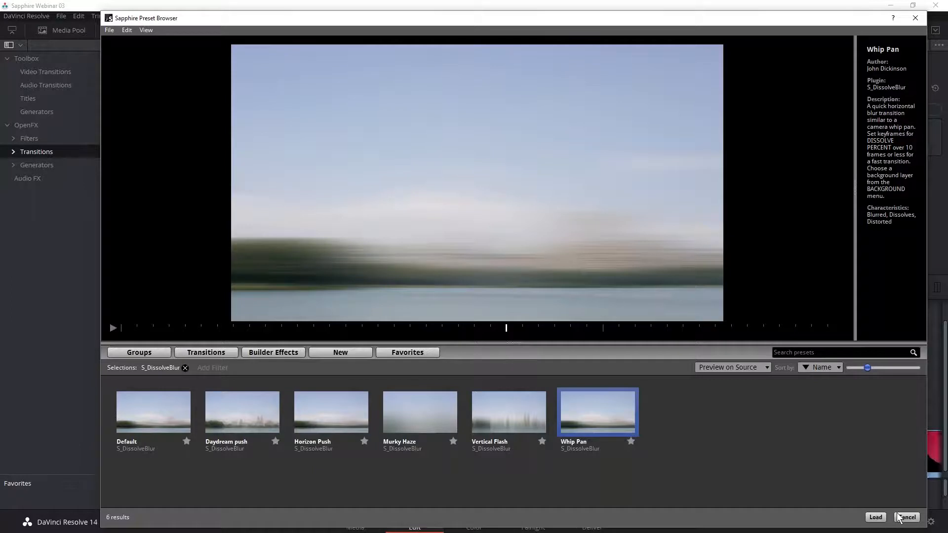
left_click(876, 517)
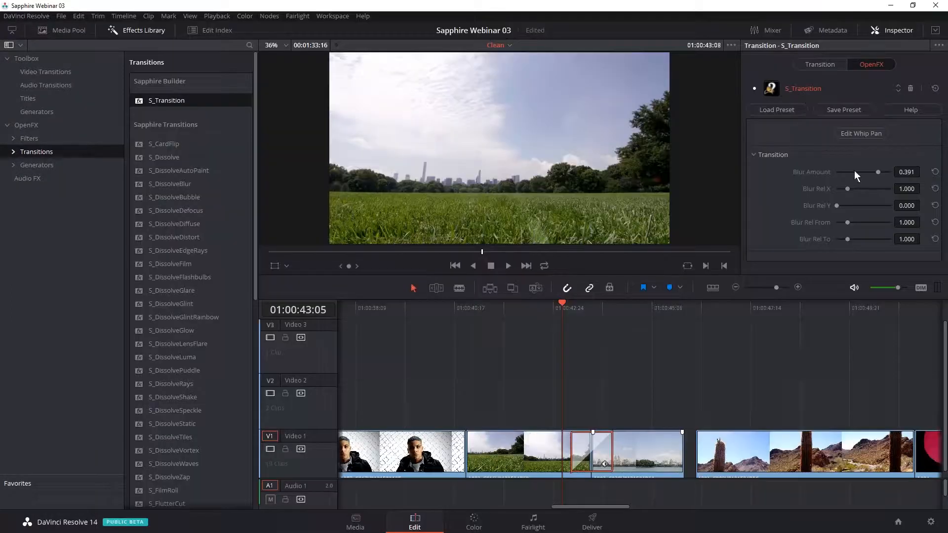
Shorten the transition to 12 frames and play across the cut to check the whip pan.
left_click(612, 445)
left_click_drag(611, 445, 601, 444)
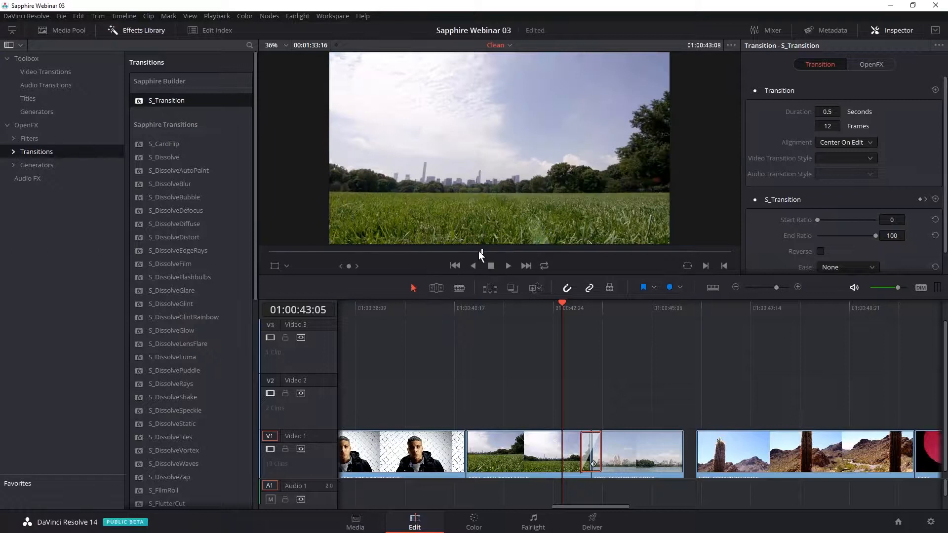
mouse_move(481, 252)
left_mouse_down()
mouse_move(469, 253)
mouse_move(479, 252)
left_mouse_up()
key("space")
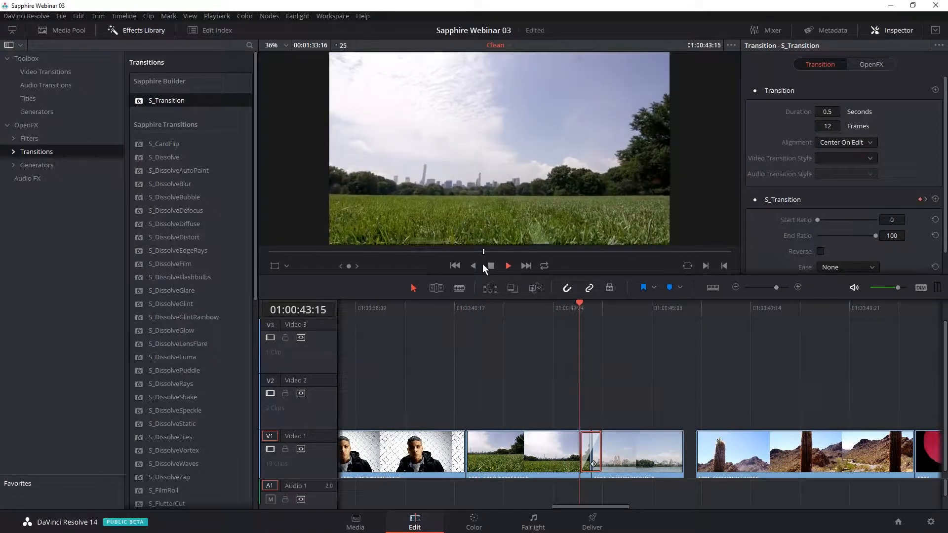
left_click_drag(490, 252, 483, 252)
key("space")
key("space")
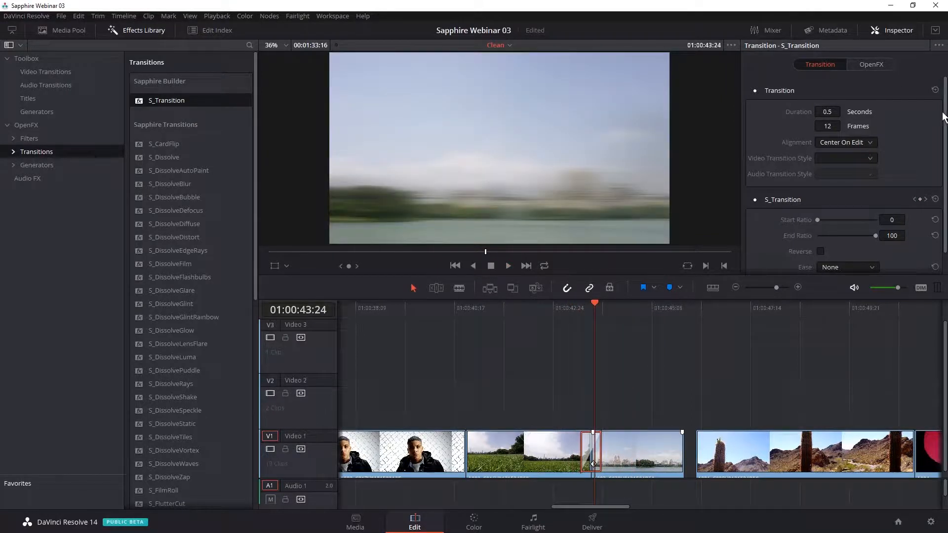
Search the S_Transition builder presets for "scram" and load Strip Scramble onto the transition.
left_click(876, 64)
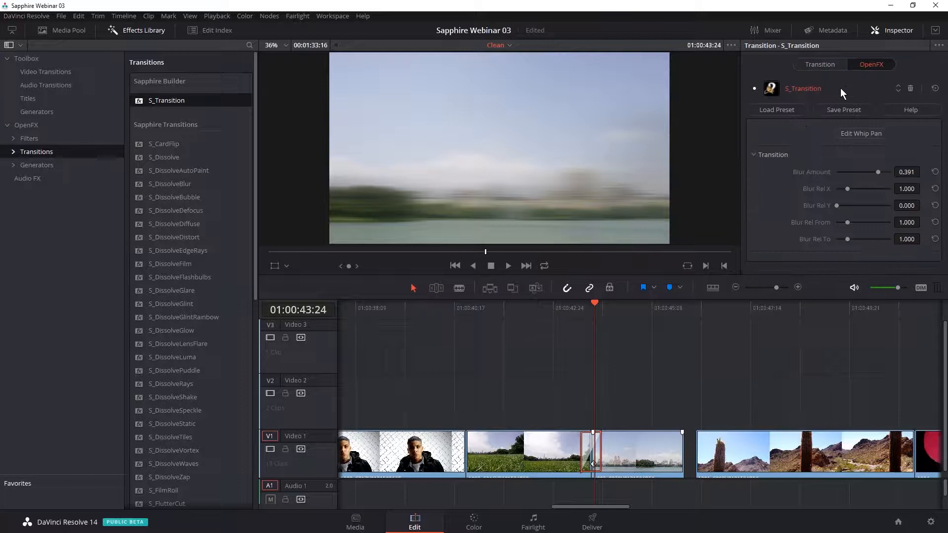
left_click(786, 110)
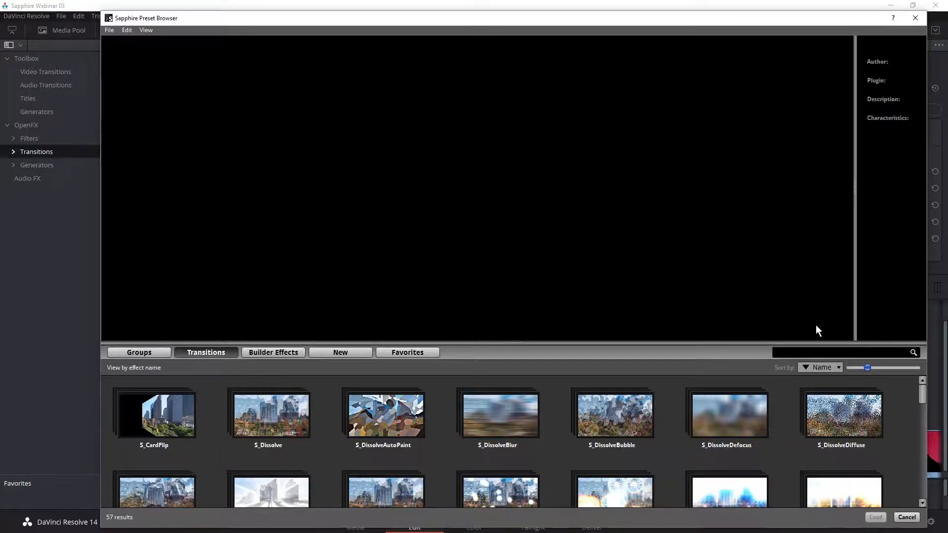
type("rip")
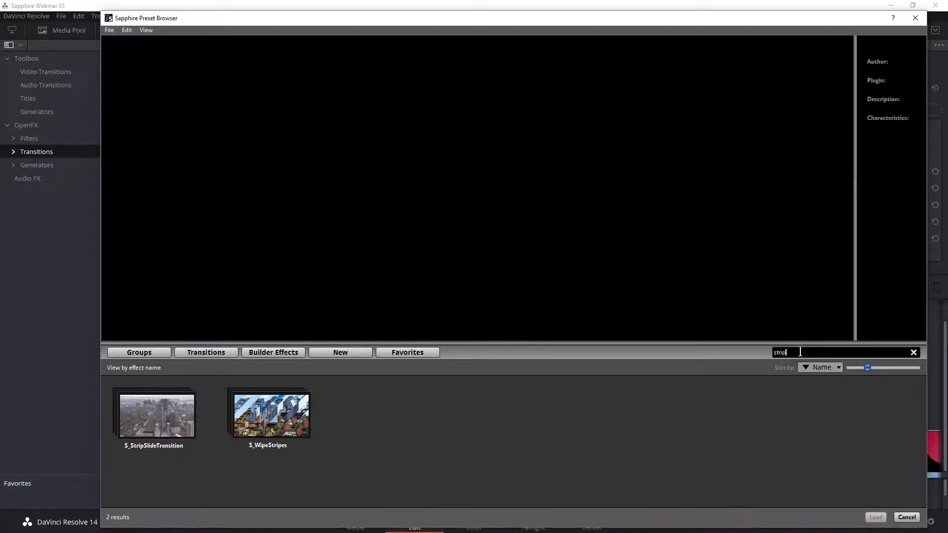
type(" sc")
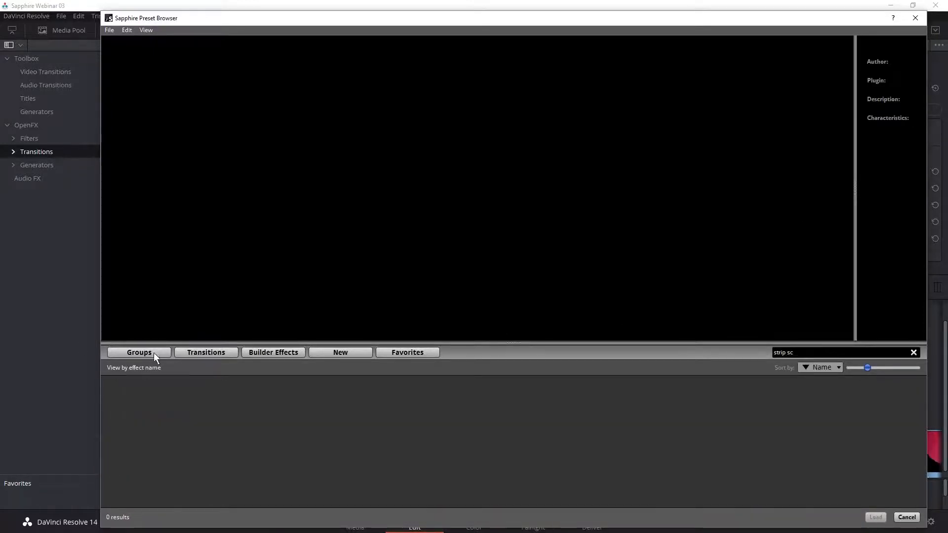
left_click(259, 354)
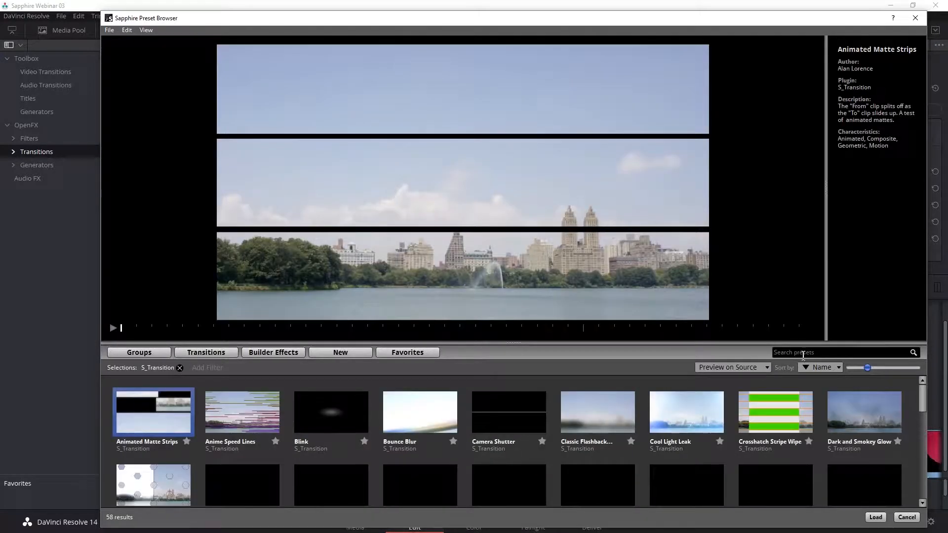
left_click(802, 354)
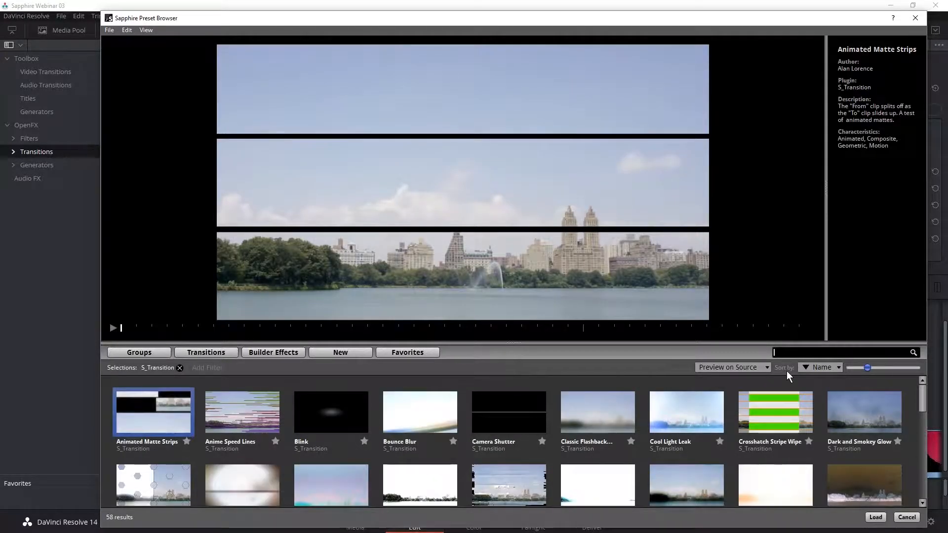
type("scram")
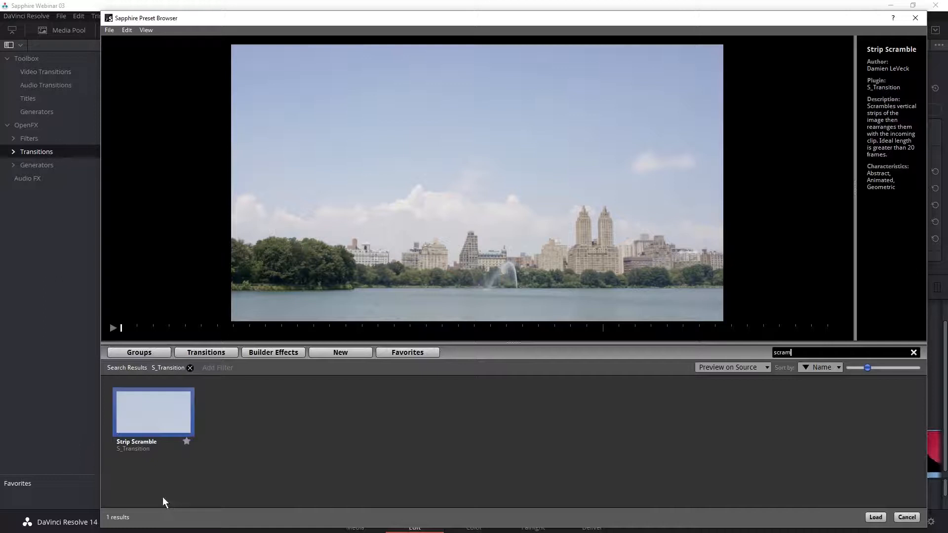
double_click(156, 410)
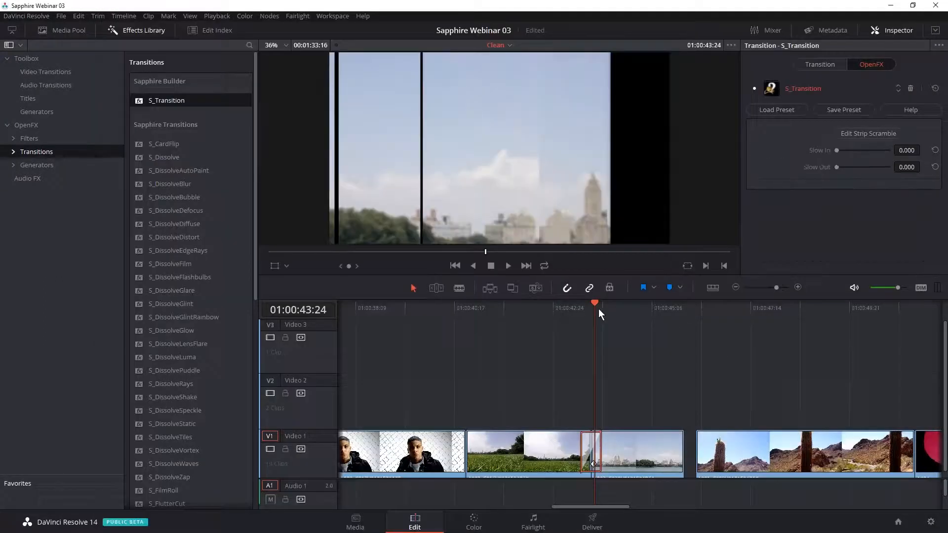
Play the Strip Scramble transition, and examine it frame by frame around the cut.
left_click_drag(596, 307, 581, 307)
key("space")
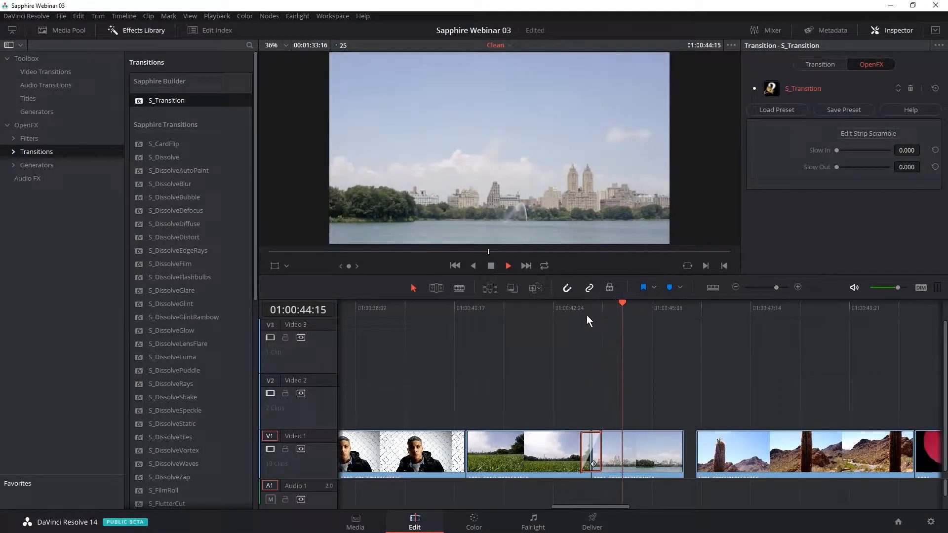
left_click(582, 312)
mouse_move(581, 312)
left_mouse_down()
mouse_move(596, 312)
mouse_move(586, 313)
left_mouse_up()
key("Right")
key("Right")
key("Right")
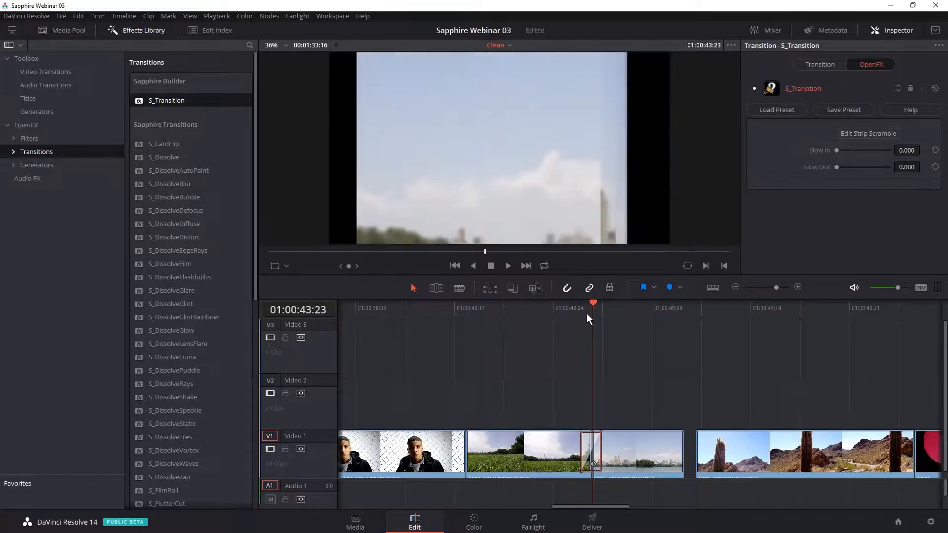
Step backward frame by frame through the Strip Scramble transition to 01:00:43:19.
key("Left")
key("Left")
key("Left")
key("Left")
key("Left")
key("Left")
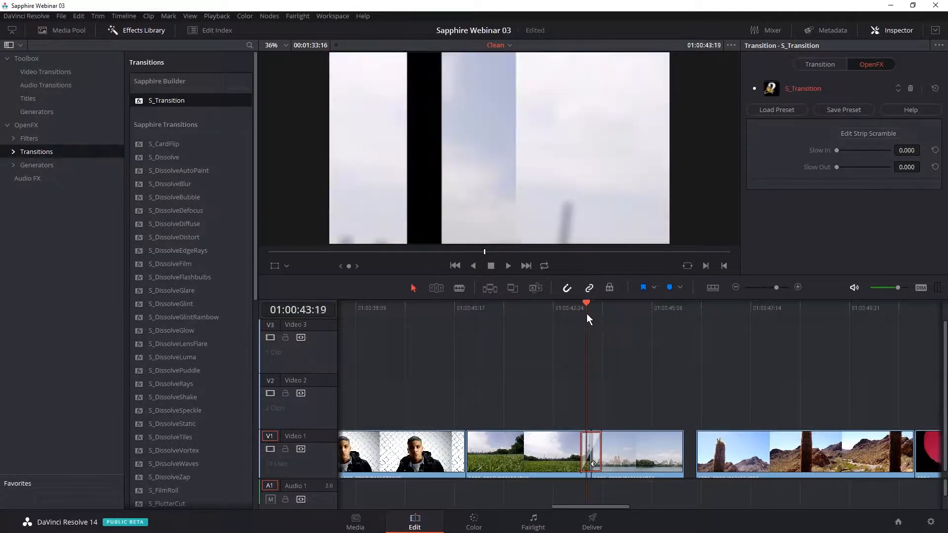
Open the Strip Scramble effect for editing, examine its node graph and scrub its preview, and close it without changes.
left_click(855, 134)
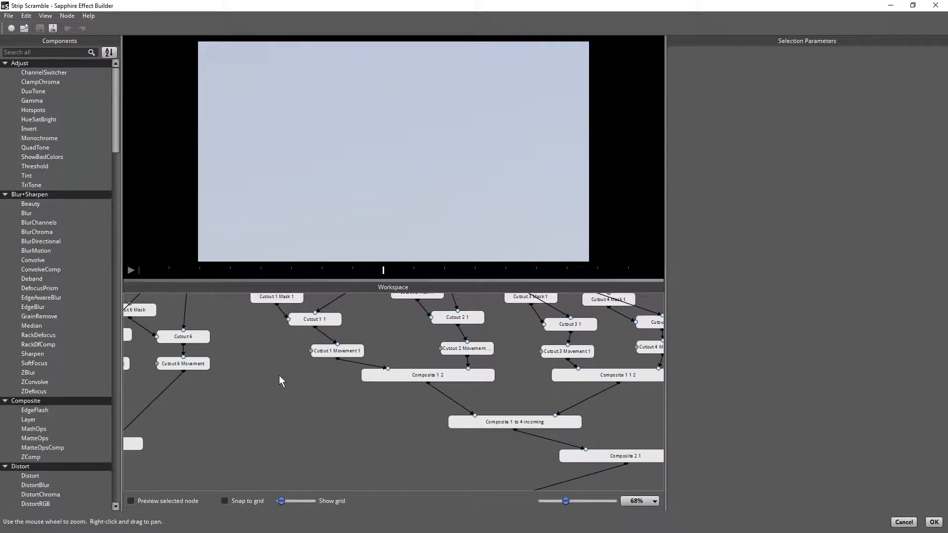
scroll(269, 390, "down", 5)
scroll(269, 389, "up", 2)
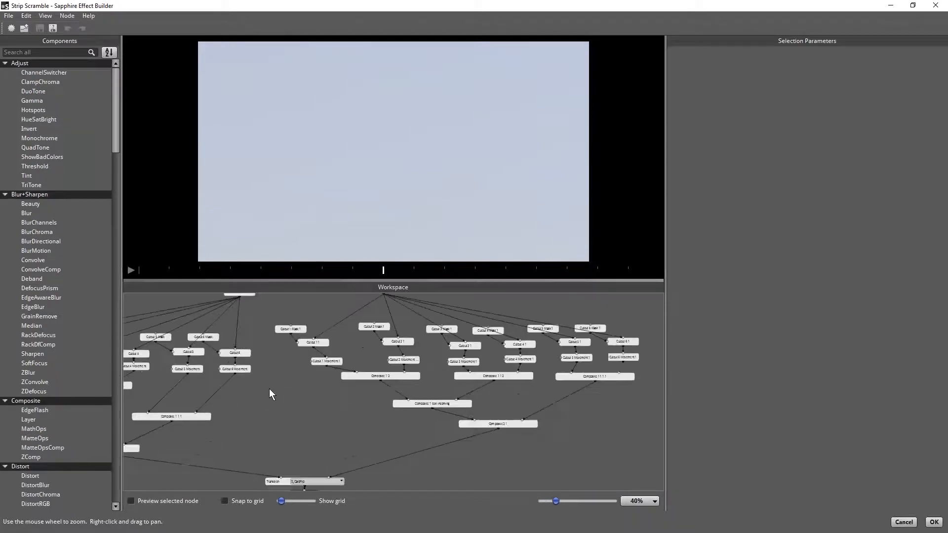
left_click_drag(293, 406, 485, 442)
left_click_drag(418, 442, 379, 450)
scroll(409, 428, "up", 3)
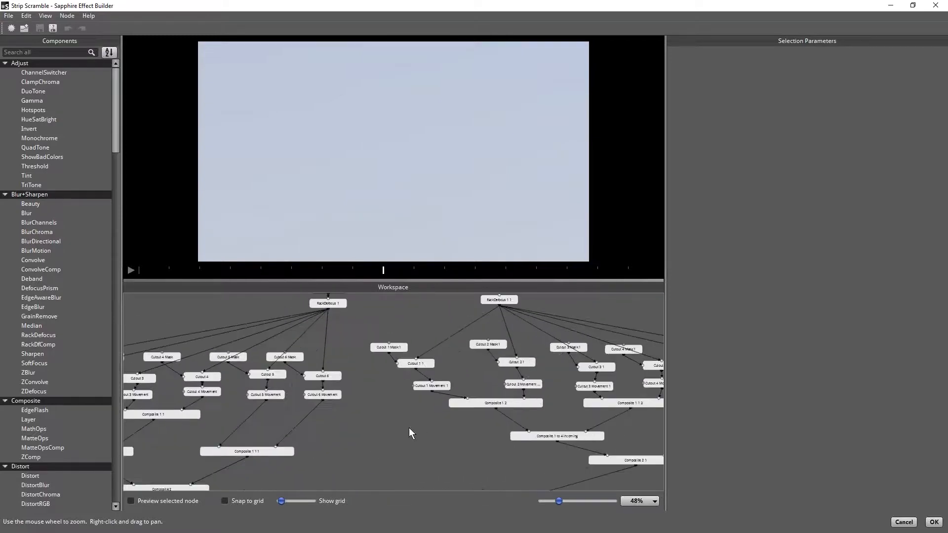
left_click_drag(365, 446, 301, 443)
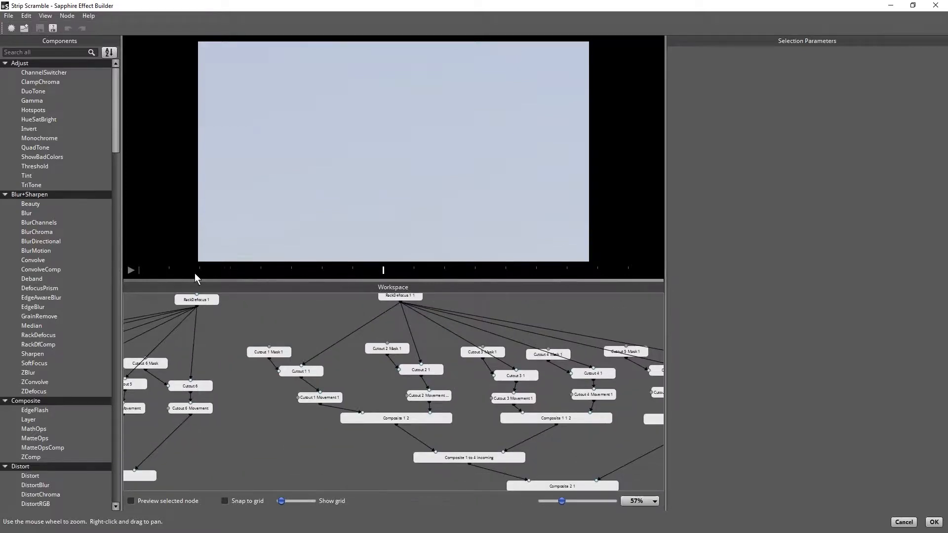
left_click_drag(195, 274, 547, 274)
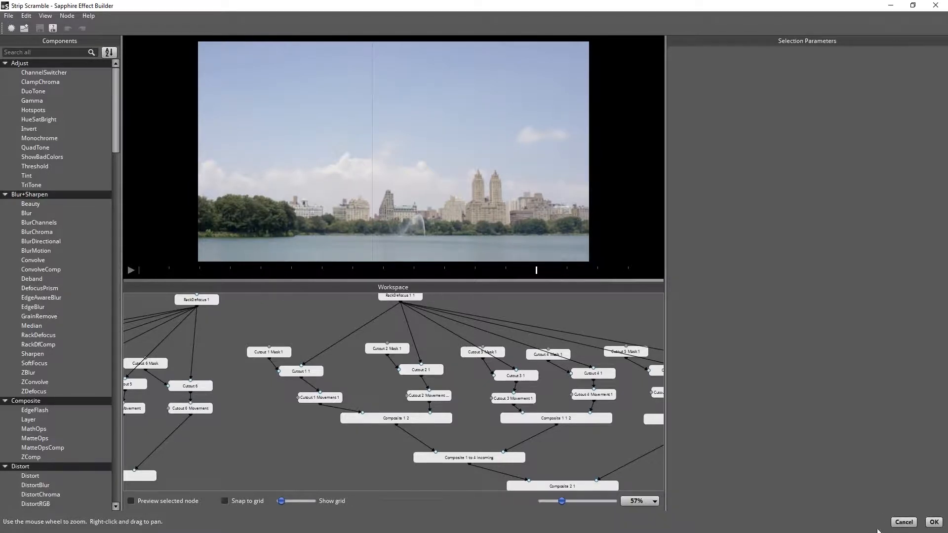
left_click(898, 523)
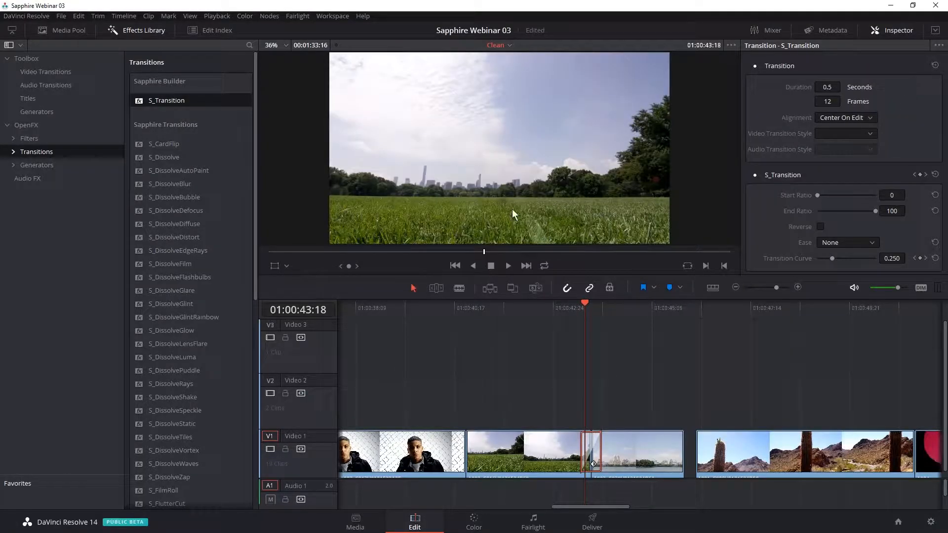
Delete the Strip Scramble transition from the cut between the grass field and skyline clips.
left_click(593, 450)
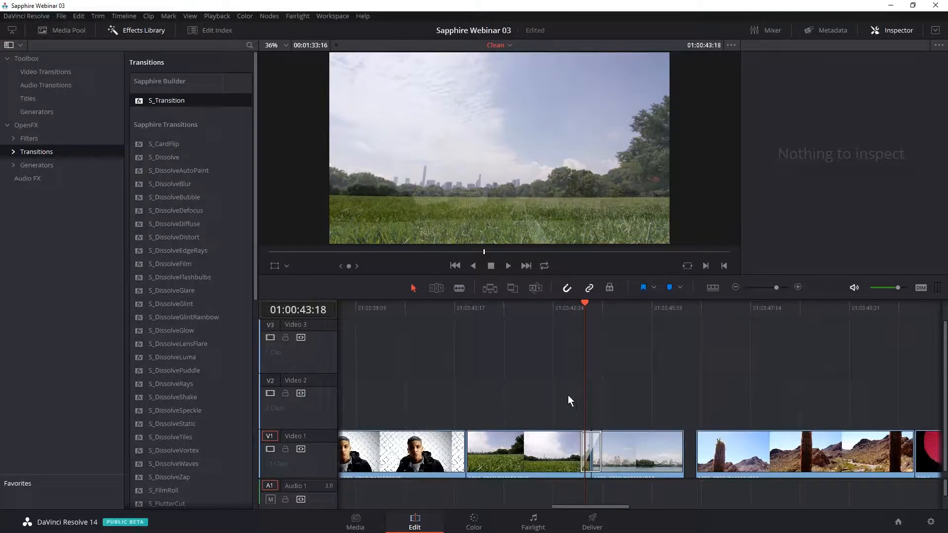
left_click(584, 461)
key("Delete")
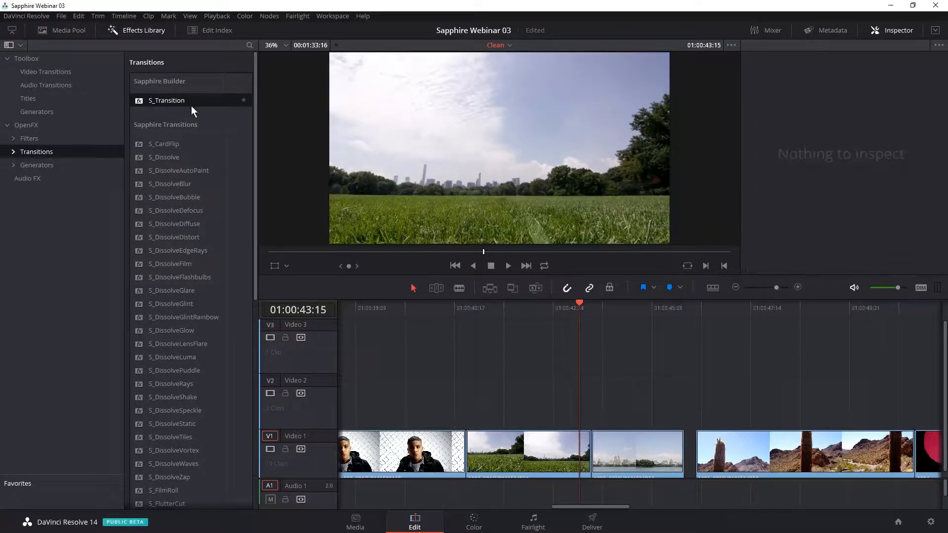
Add a new S_Transition at the cut between the field and skyline clips and open its effect for editing.
left_click_drag(327, 185, 573, 454)
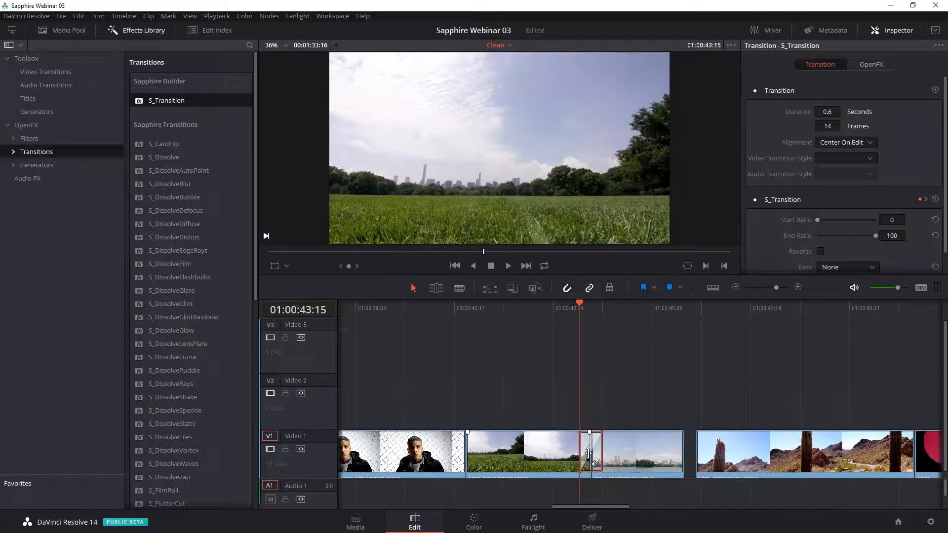
left_click(867, 64)
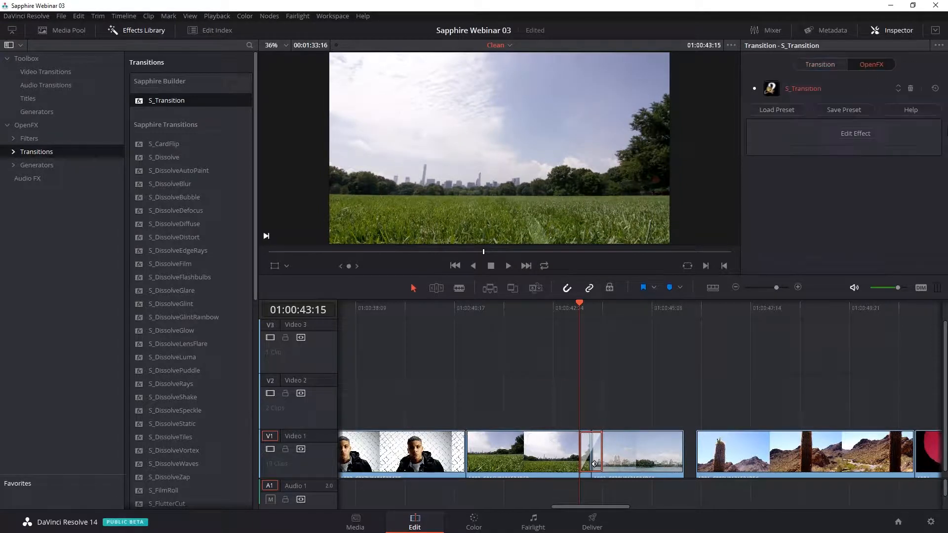
left_click(850, 133)
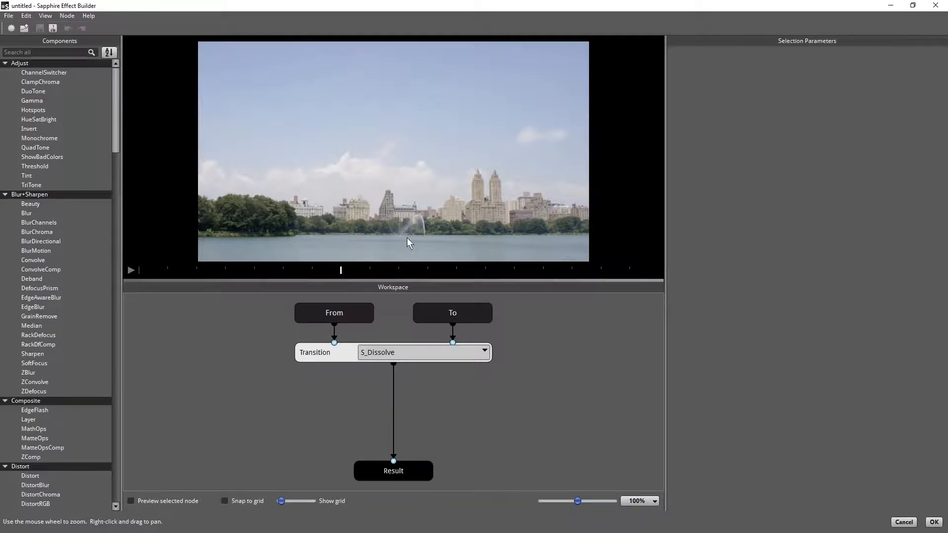
Browse the Dissolves, Wipes and Other transition types, and set the Transition node to Swish3D.
left_click(420, 355)
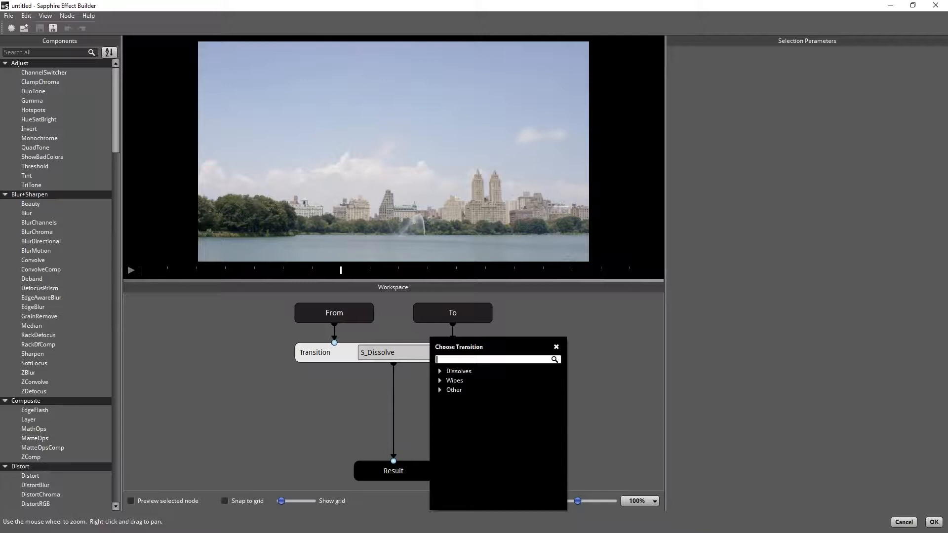
left_click(440, 370)
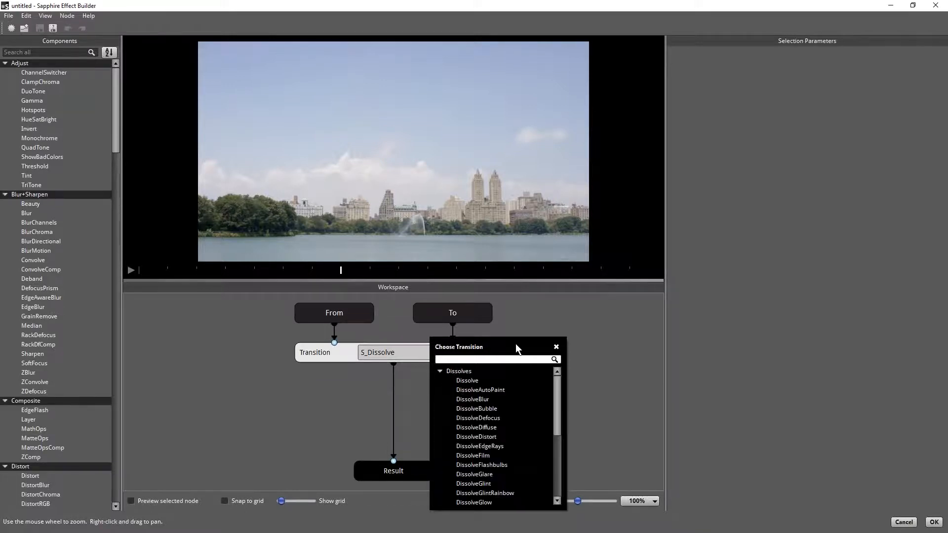
left_click_drag(556, 419, 561, 486)
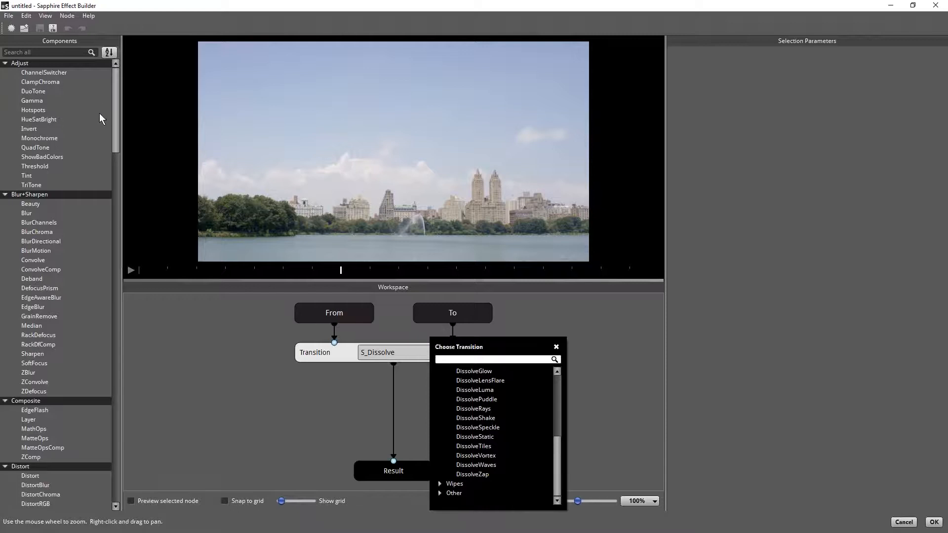
left_click_drag(562, 451, 564, 390)
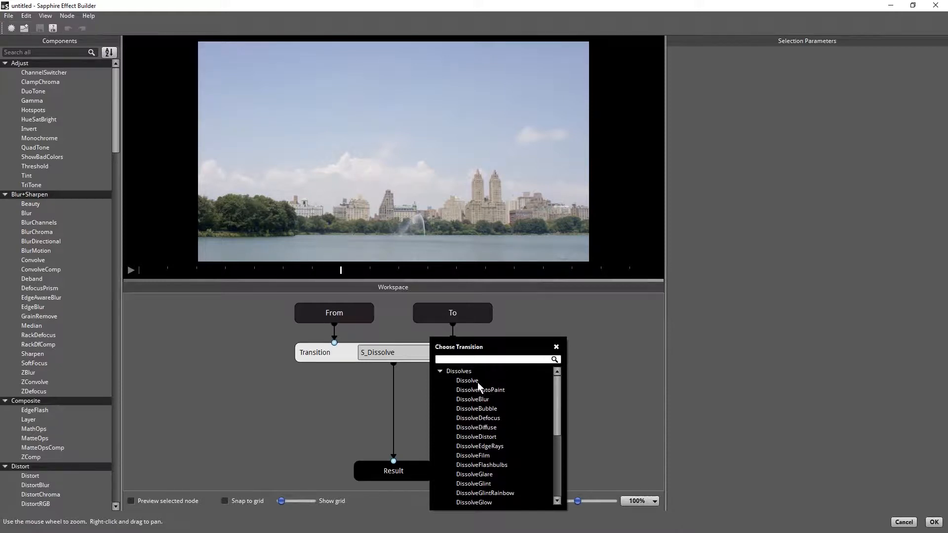
left_click_drag(555, 398, 543, 485)
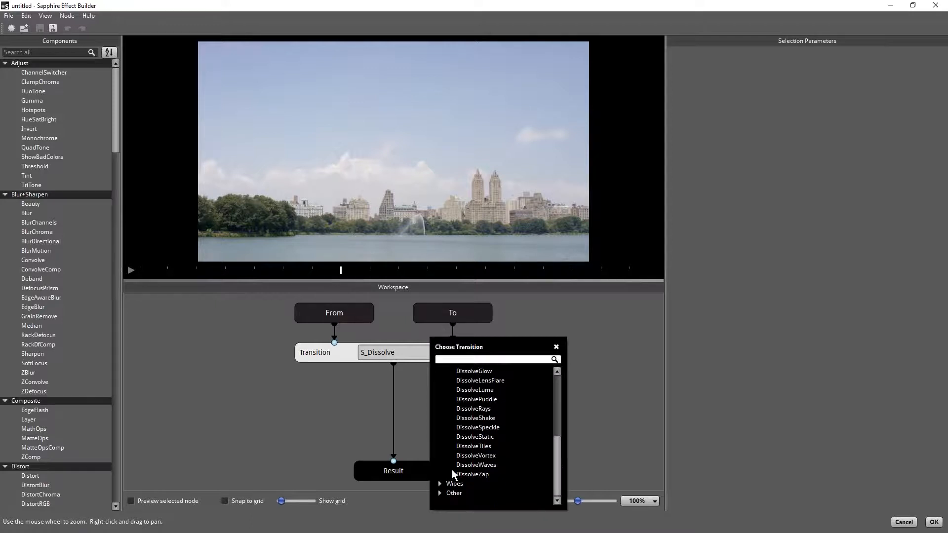
left_click(445, 484)
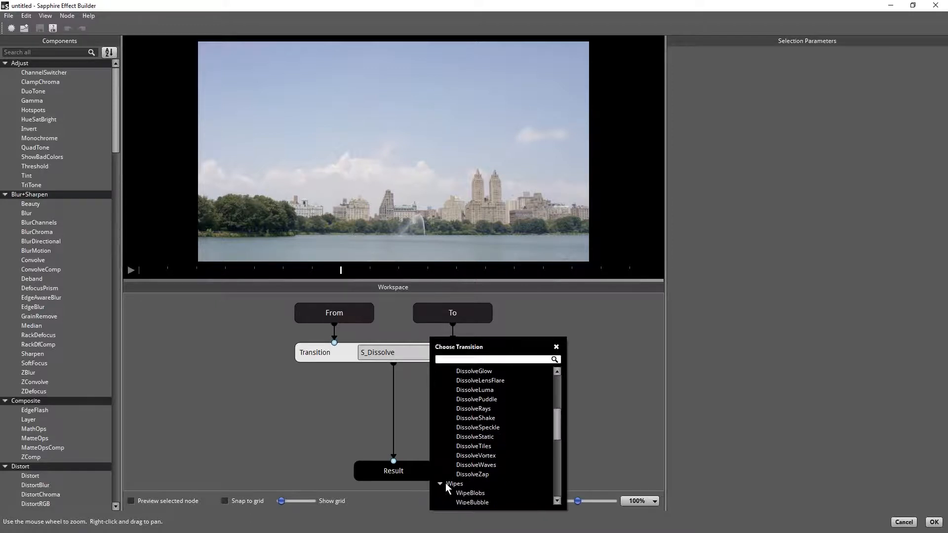
scroll(558, 446, "down", 8)
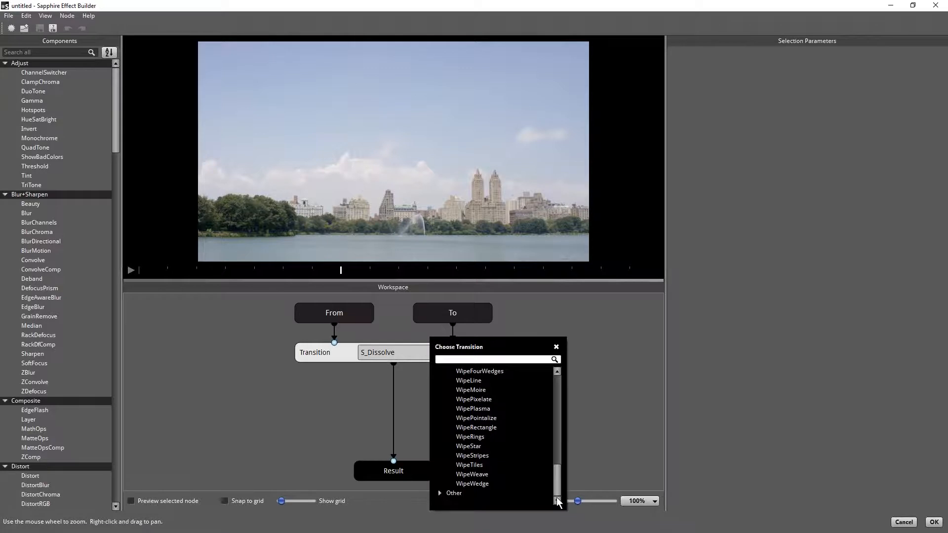
left_click(440, 493)
left_click_drag(553, 462, 555, 481)
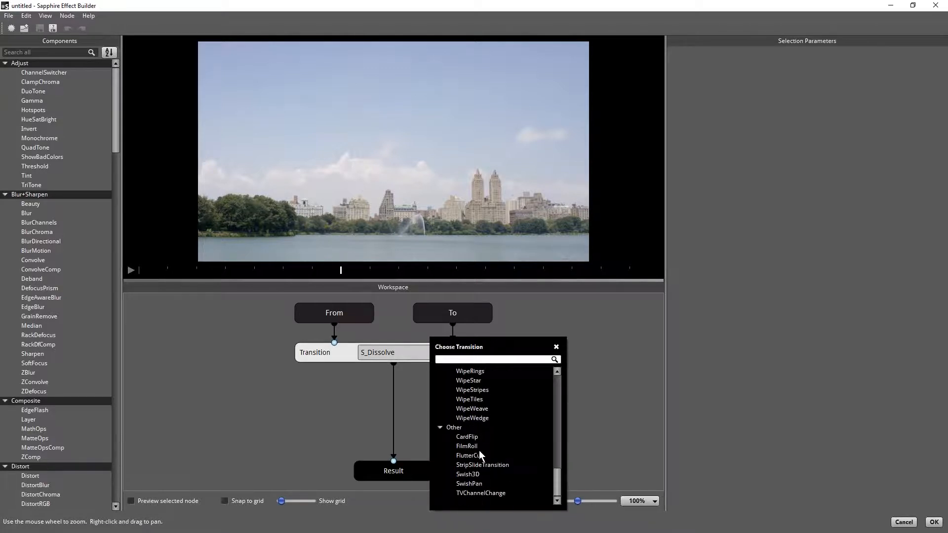
double_click(482, 475)
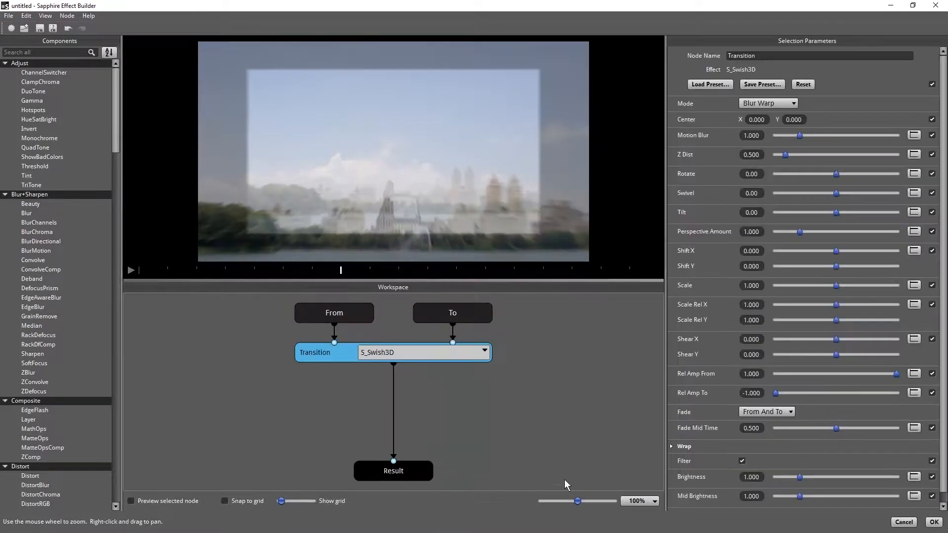
Play the Swish3D transition in the builder preview and scrub back through it.
left_click(129, 270)
left_click(129, 271)
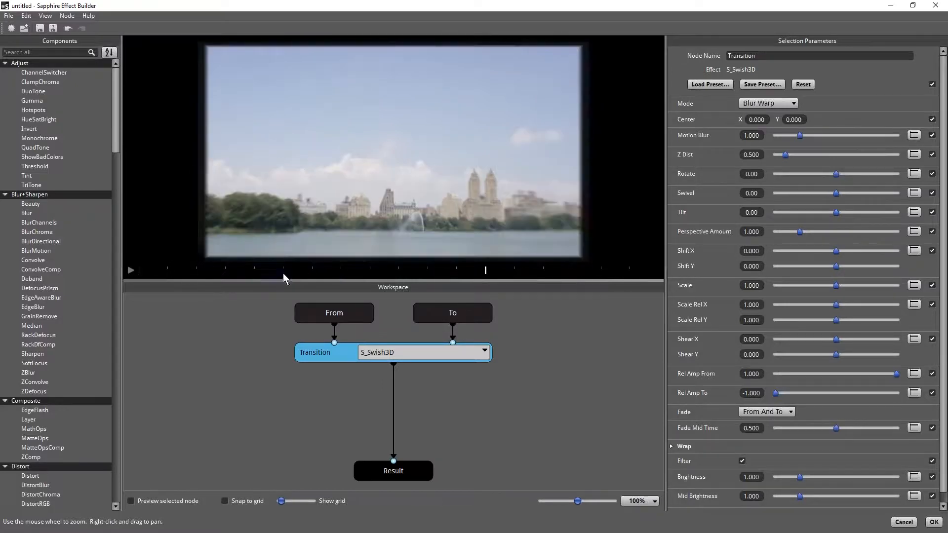
left_click_drag(302, 271, 271, 271)
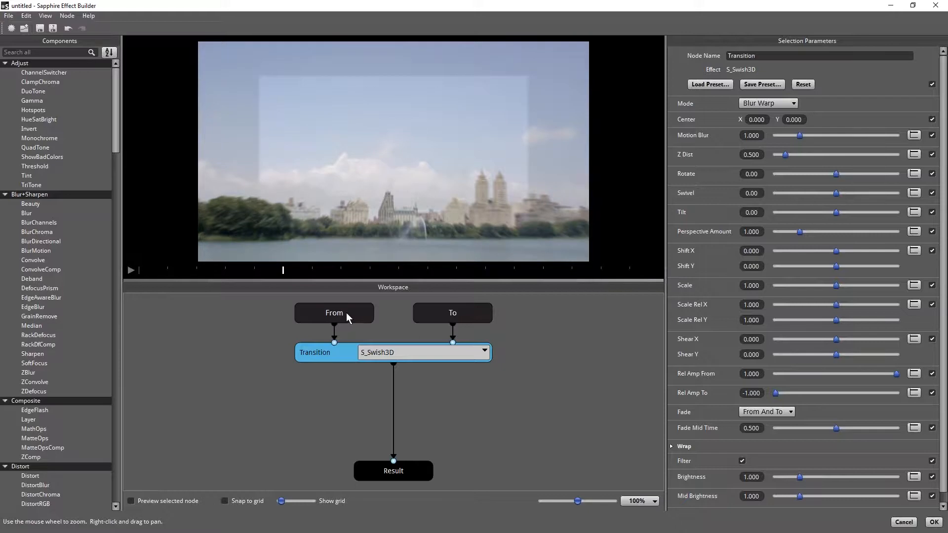
Spread the From and To nodes apart above the Transition node, and scrub through the transition preview.
left_click_drag(349, 312, 265, 313)
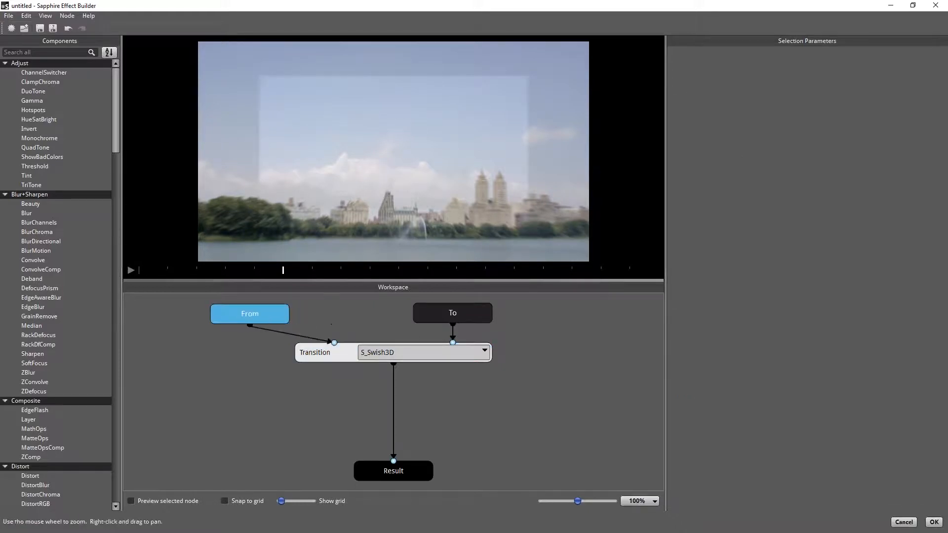
left_click_drag(454, 317, 573, 318)
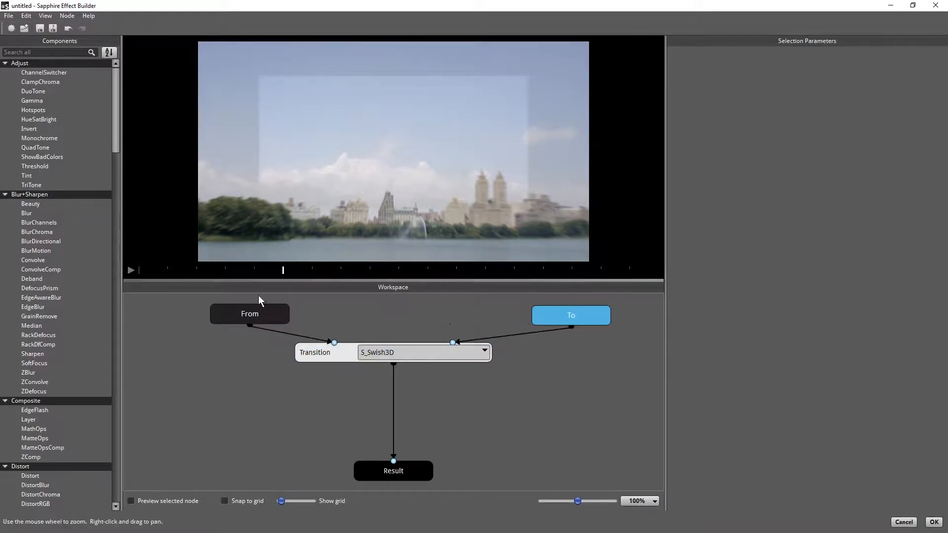
left_click_drag(280, 315, 281, 317)
left_click_drag(277, 269, 138, 273)
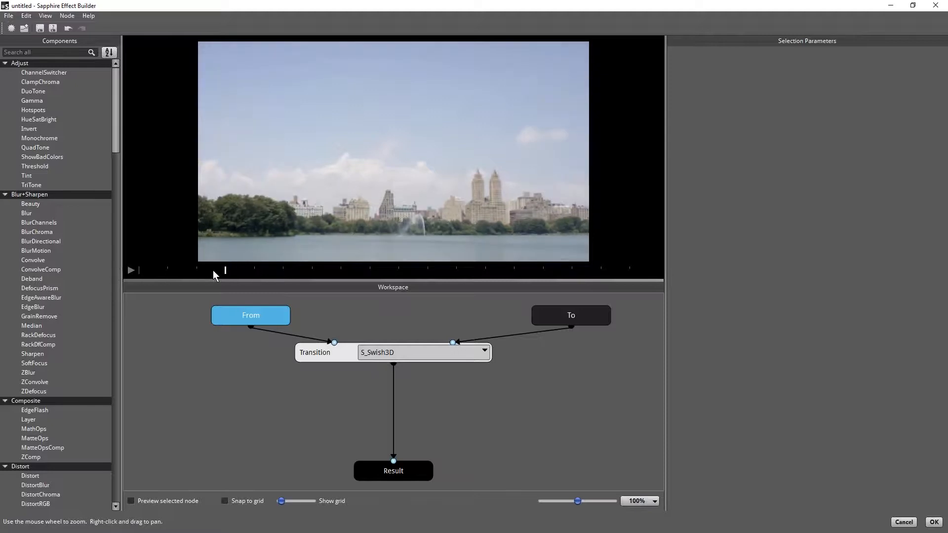
left_click_drag(214, 273, 429, 272)
Set the Transition node's Motion Blur to 0, keep the Blur Warp mode, and play the transition from the start.
left_click(318, 352)
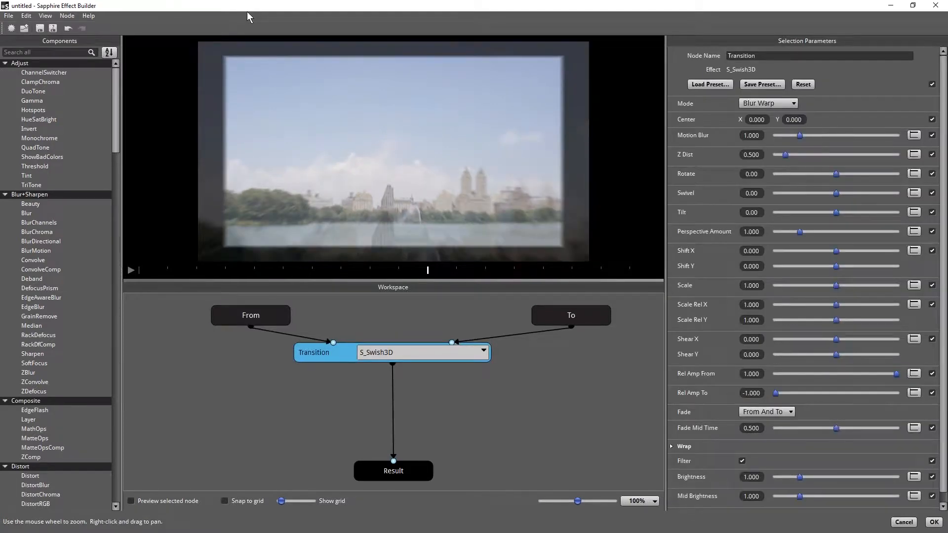
left_click_drag(803, 141, 773, 140)
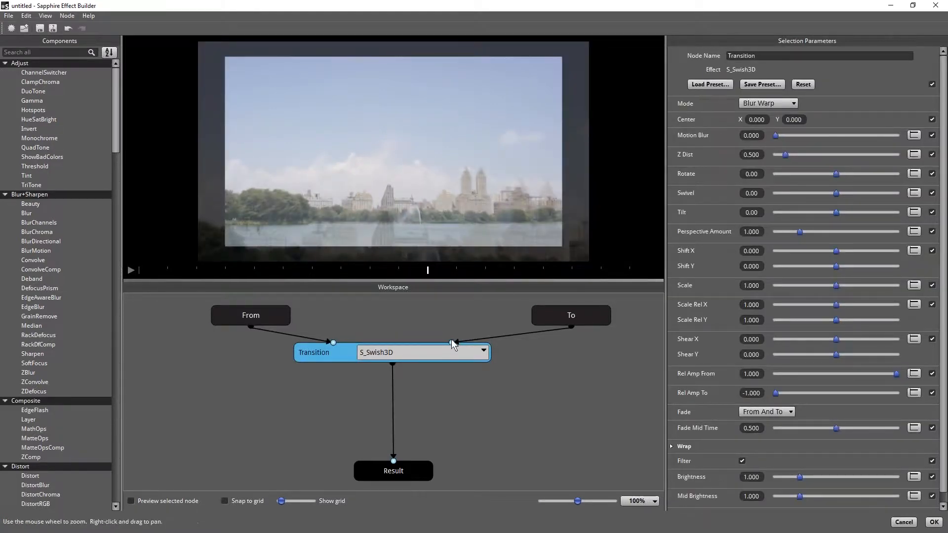
left_click(770, 104)
left_click(819, 106)
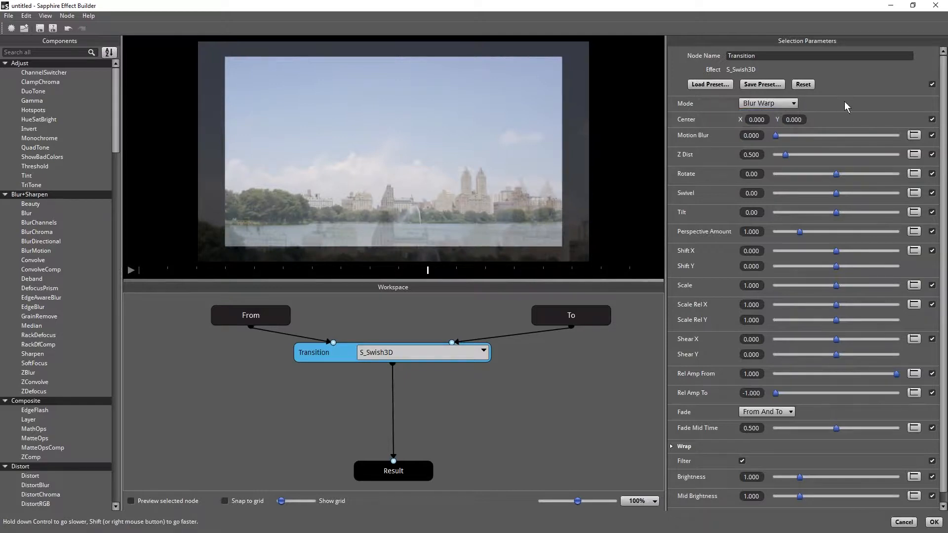
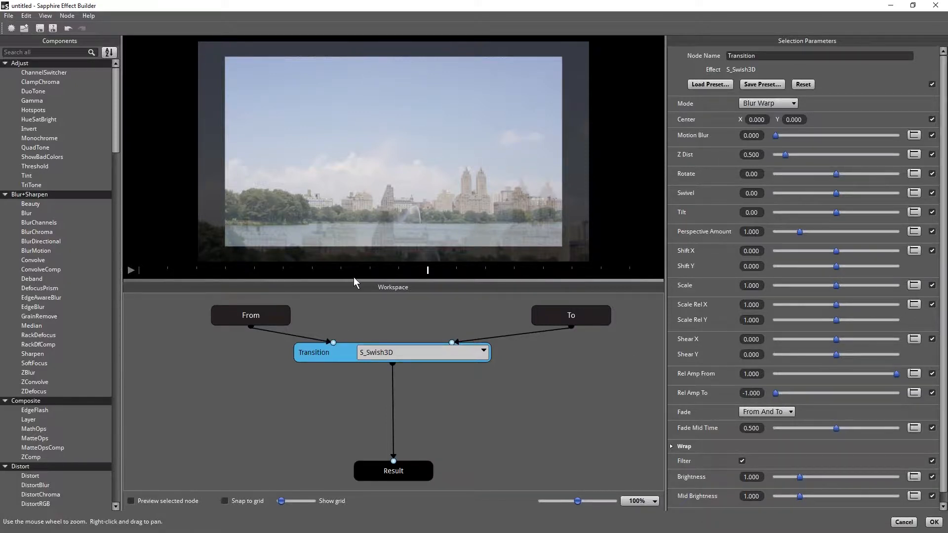
left_click_drag(426, 270, 107, 274)
key("space")
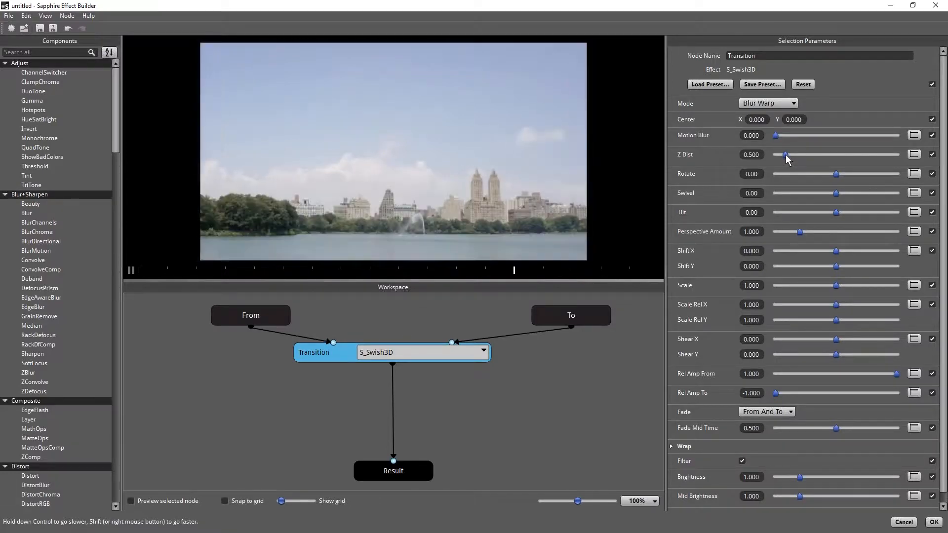
Raise the Swish3D Z Dist to 2.191 and play the transition to check the movement.
left_click_drag(785, 154, 827, 155)
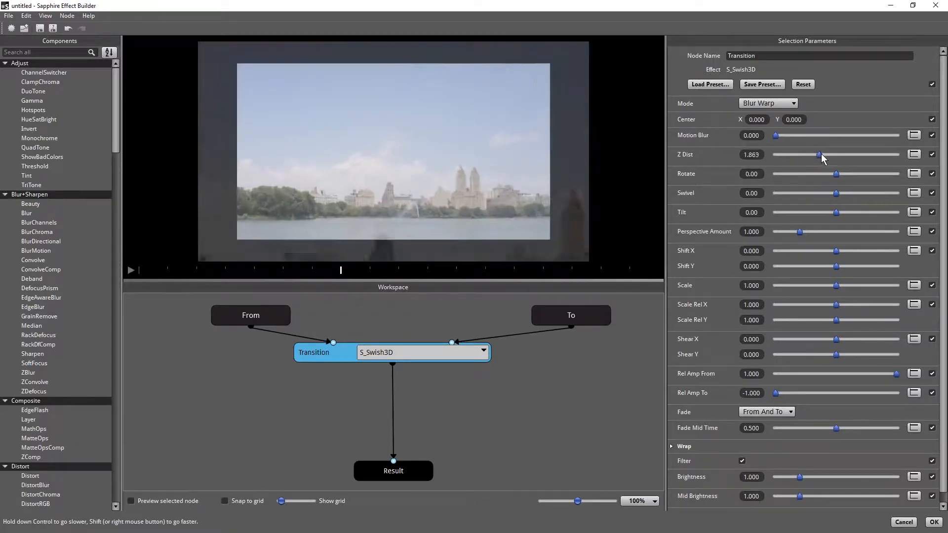
left_click(131, 271)
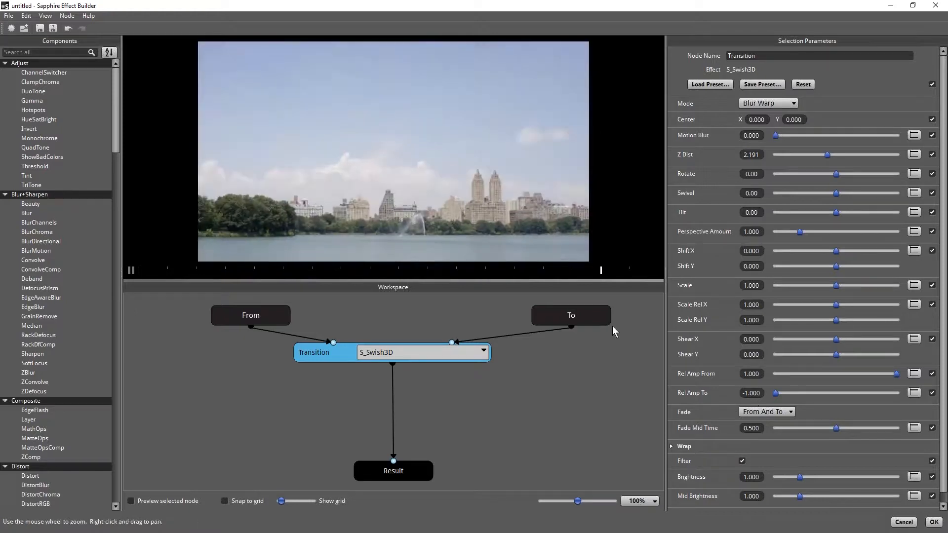
left_click(132, 270)
Set Rel Amp To to 1.000 with the preview parked near the middle of the transition.
left_click_drag(477, 266, 370, 272)
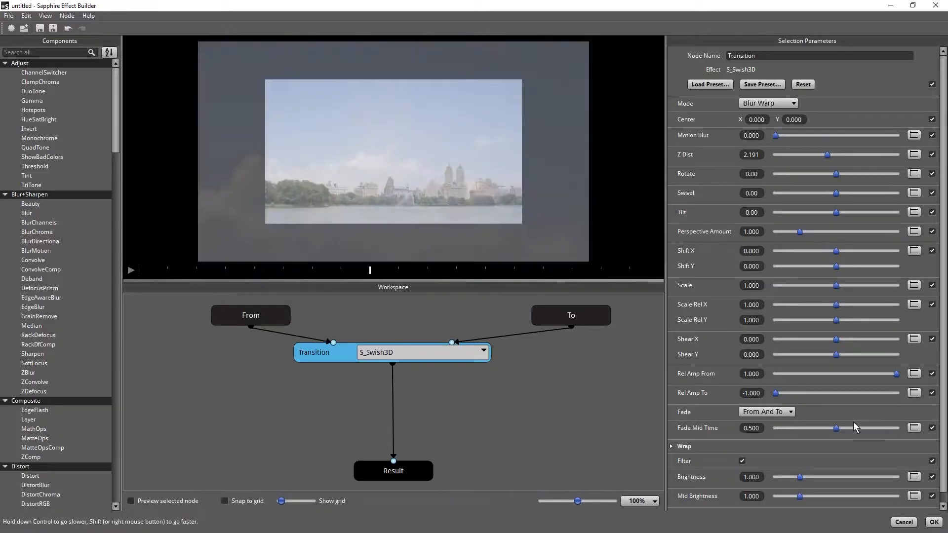
left_click_drag(777, 398, 906, 398)
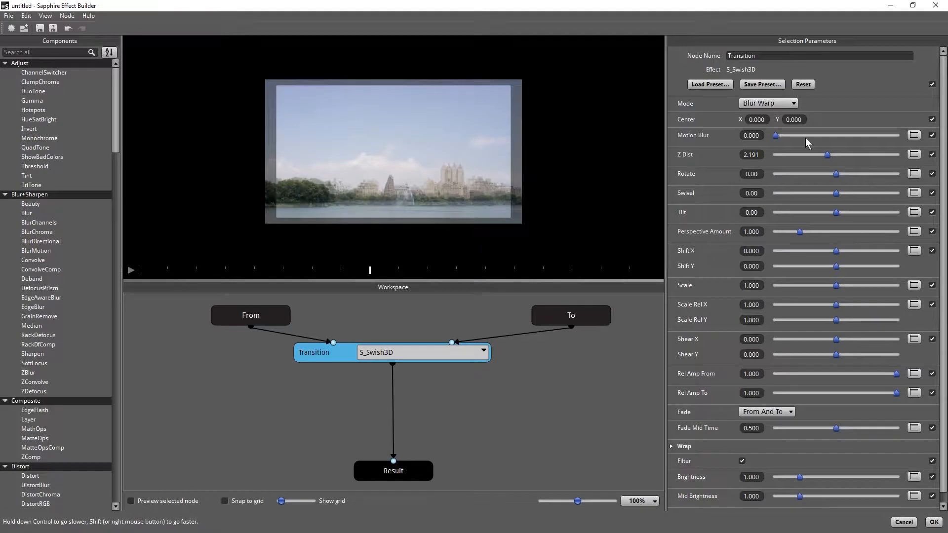
Reduce the Swish3D Z Dist to 0.162, playing the transition to check the zoom movement.
left_click_drag(827, 155, 787, 155)
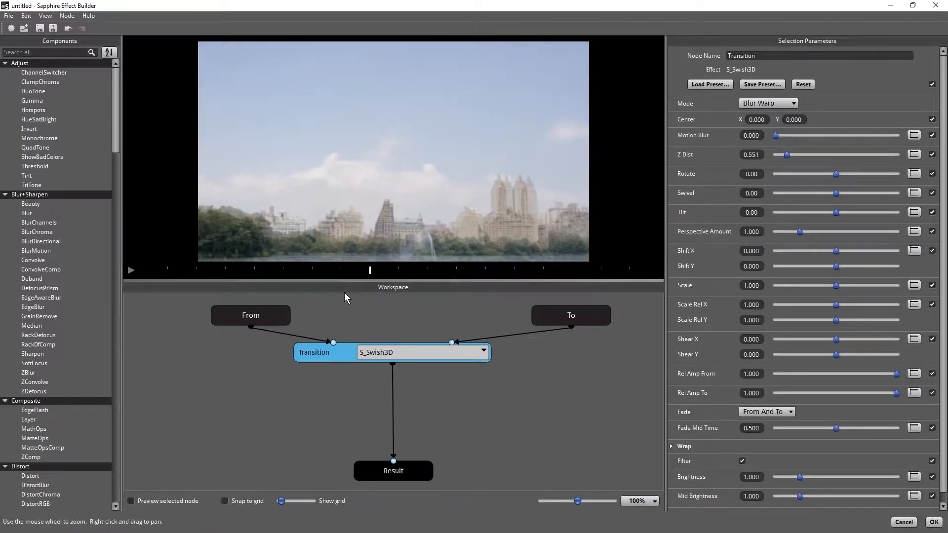
left_click(134, 271)
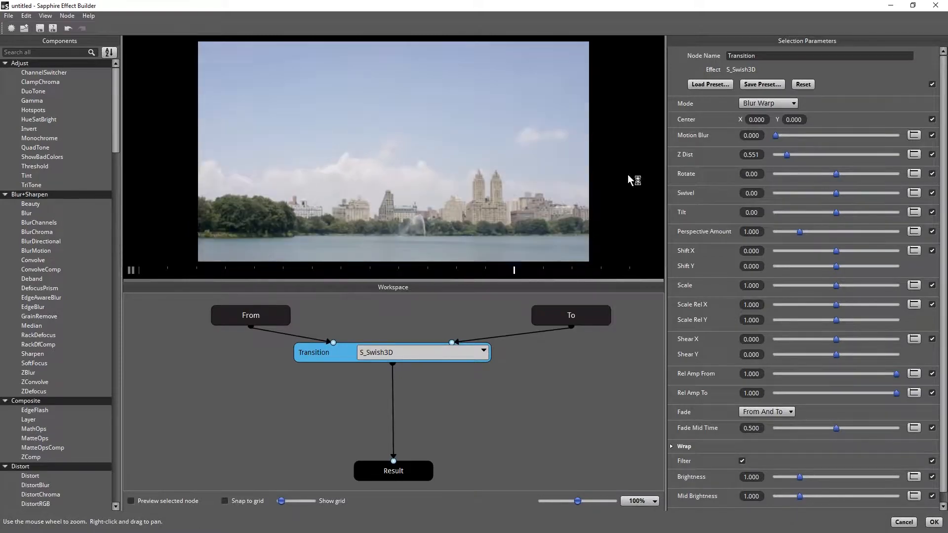
left_click_drag(786, 155, 782, 159)
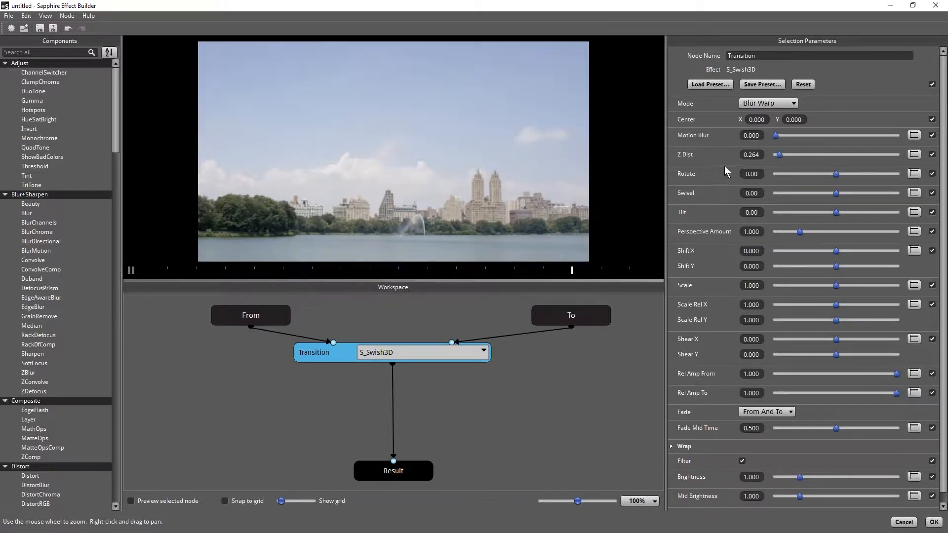
left_click_drag(780, 155, 779, 162)
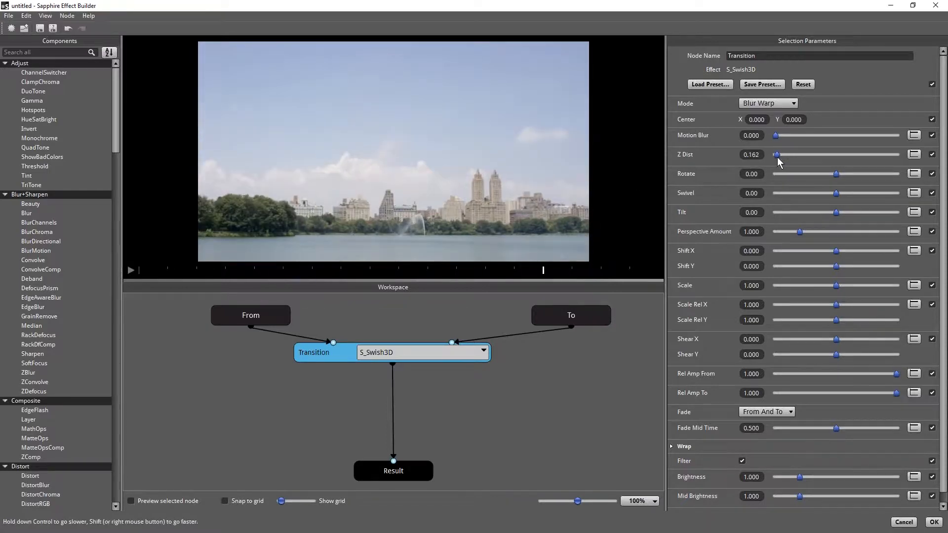
left_click(132, 272)
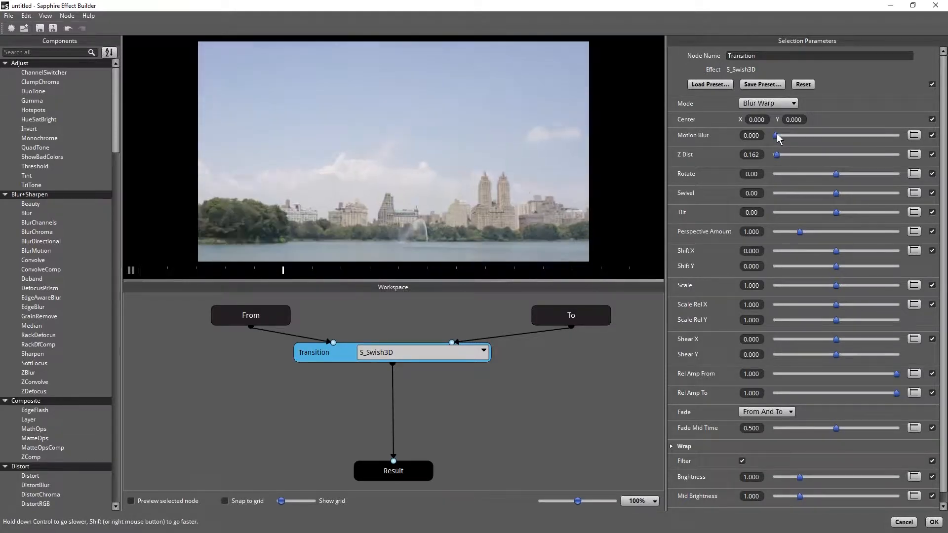
Raise the Swish3D Motion Blur to 2.992 and play the transition to check the blur.
left_click_drag(776, 135, 819, 136)
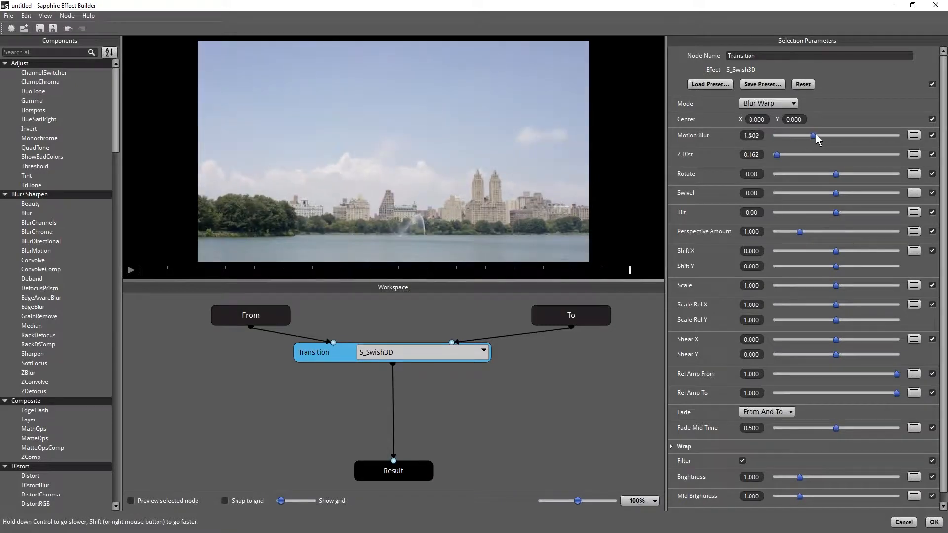
left_click(130, 273)
left_click_drag(820, 135, 848, 137)
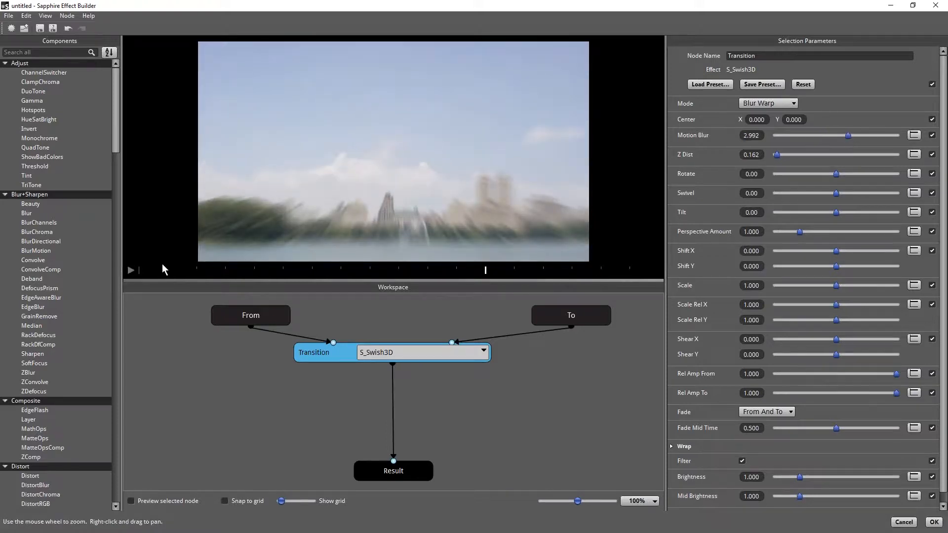
left_click(132, 271)
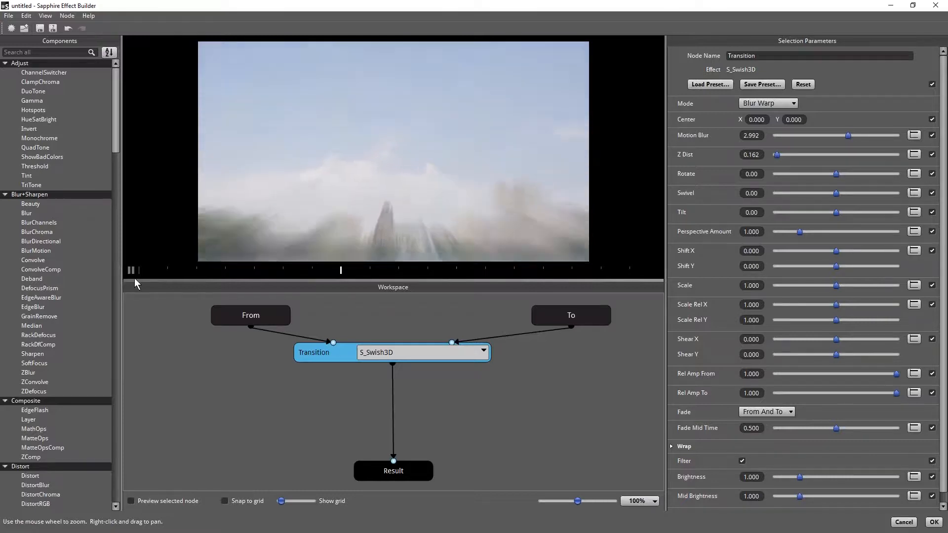
left_click(132, 270)
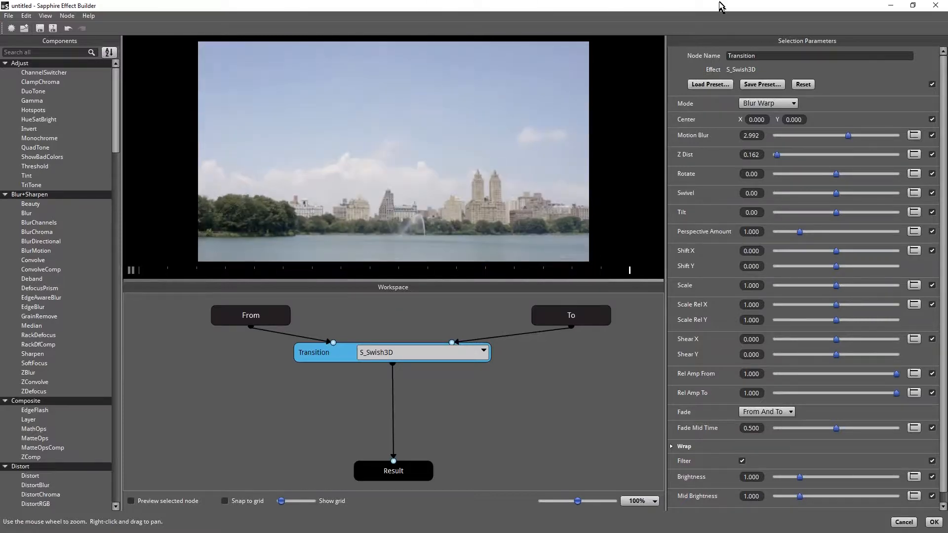
Apply the effect back to the DaVinci Resolve timeline and play through the transition between the grass and skyline clips.
left_click(940, 526)
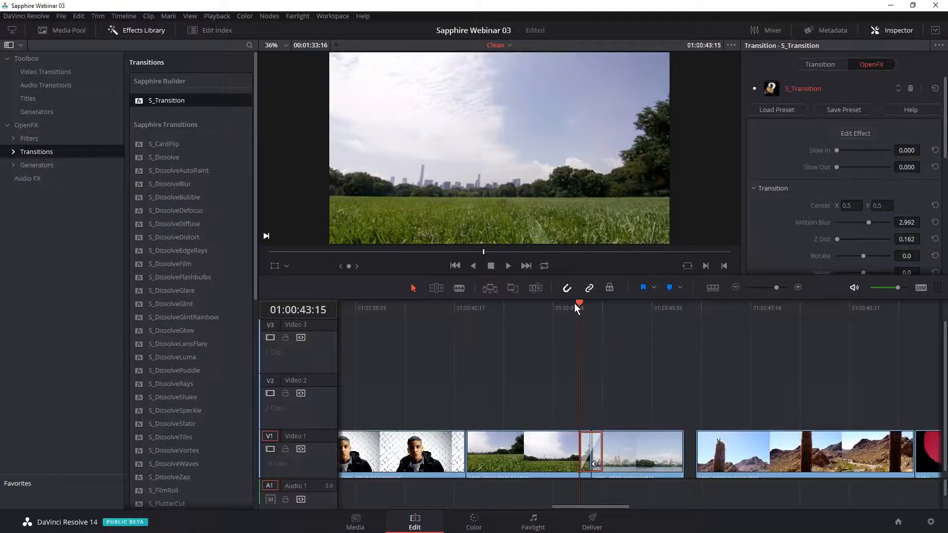
left_click_drag(575, 307, 553, 307)
key("space")
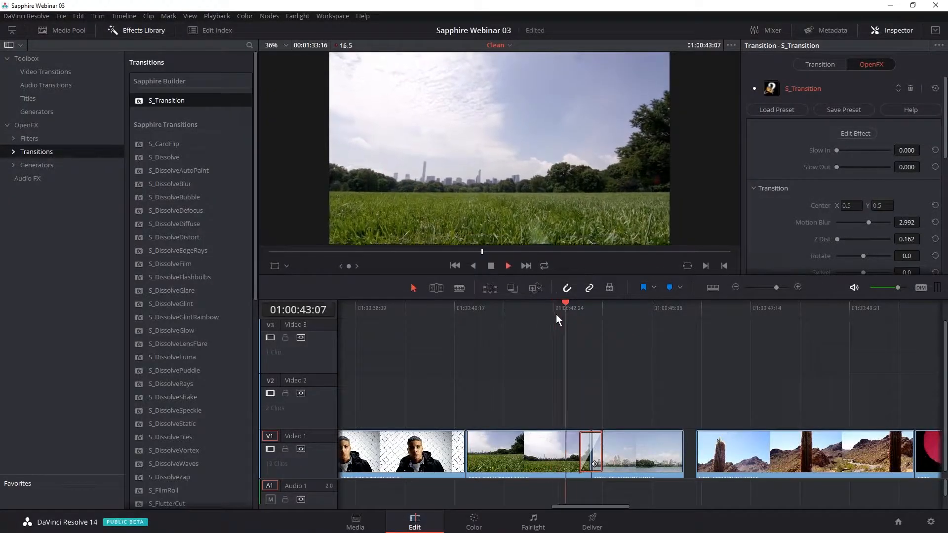
left_click(590, 311)
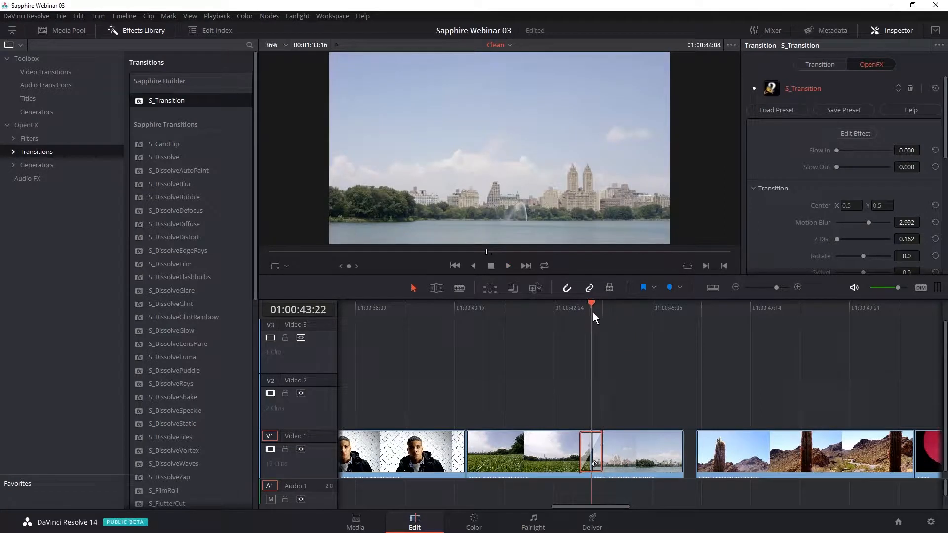
mouse_move(593, 311)
left_mouse_down()
mouse_move(563, 313)
mouse_move(595, 311)
left_mouse_up()
key("space")
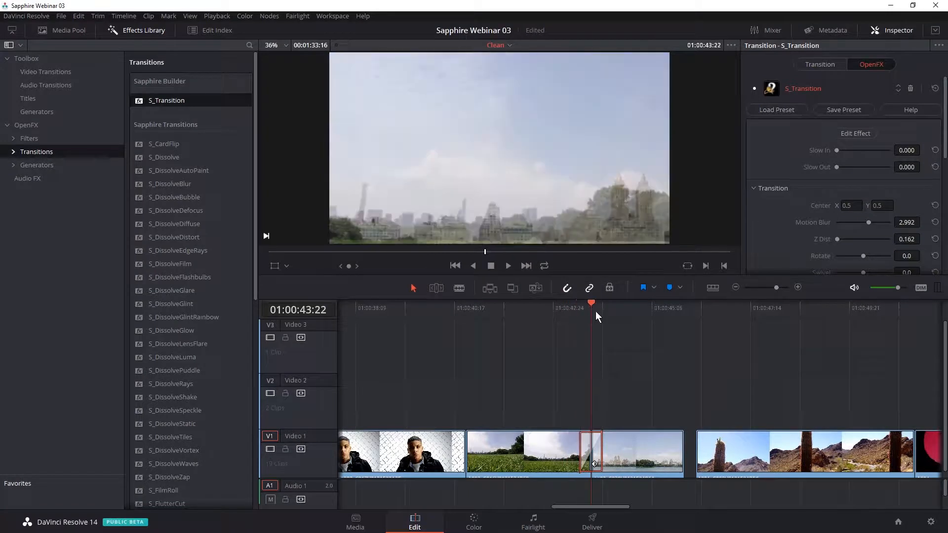
Reopen the transition in Sapphire Effect Builder, move the Transition node down toward Result, and park the preview at the start.
left_click(867, 134)
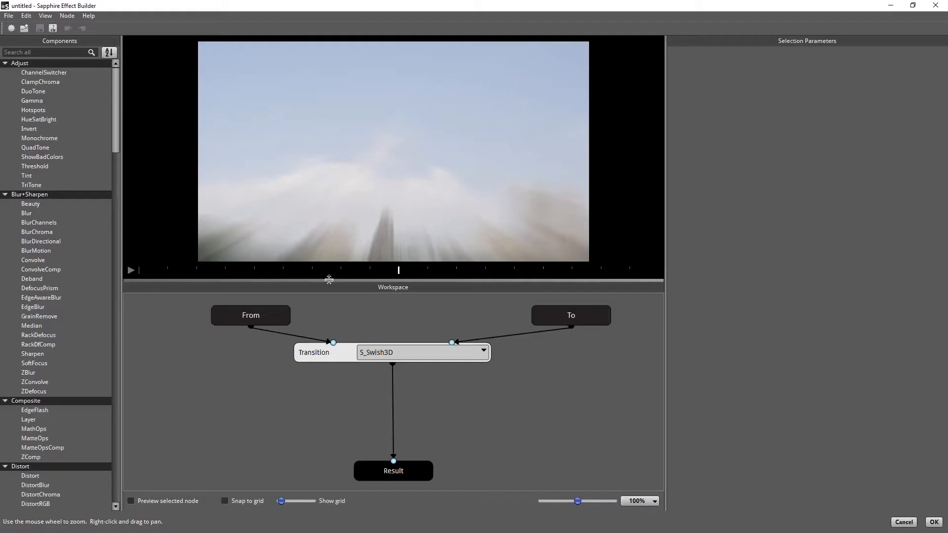
left_click_drag(316, 272, 188, 277)
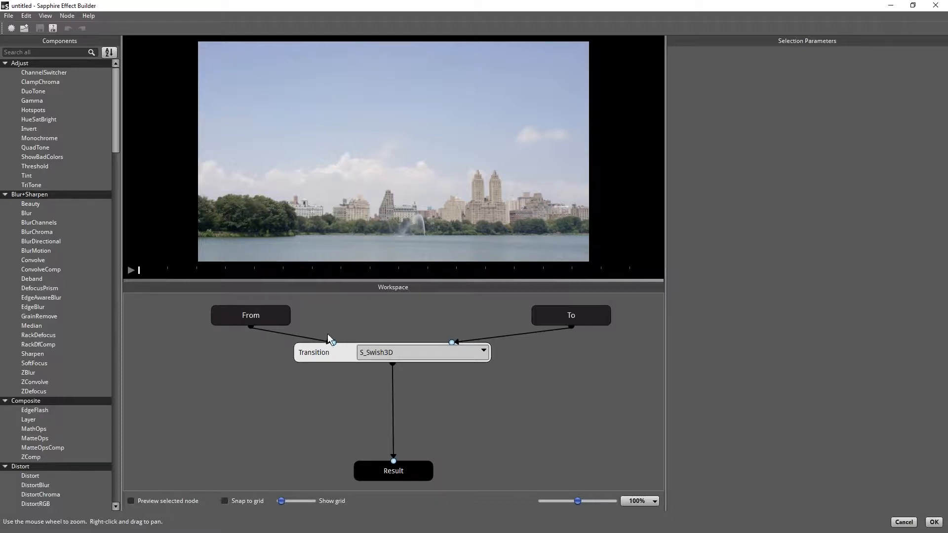
left_click_drag(249, 315, 244, 311)
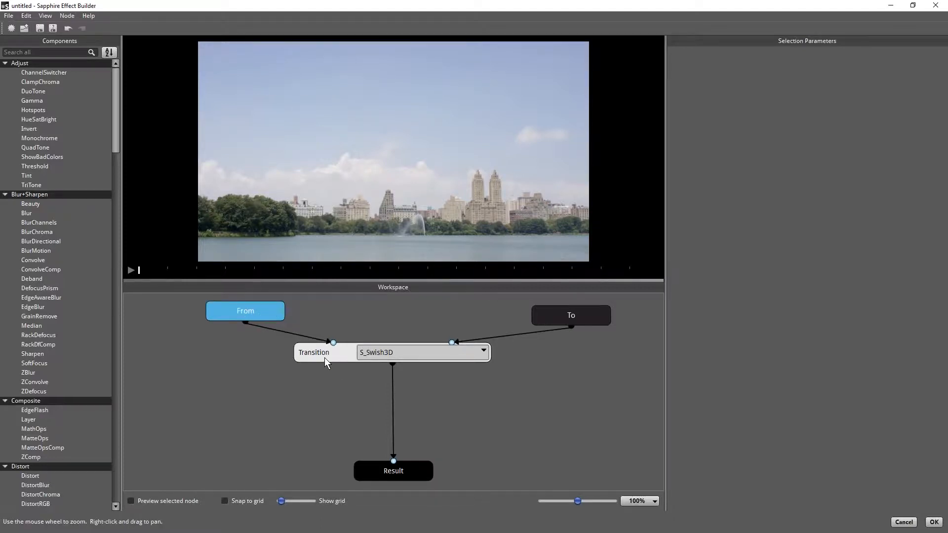
left_click_drag(325, 357, 322, 406)
left_click(265, 353)
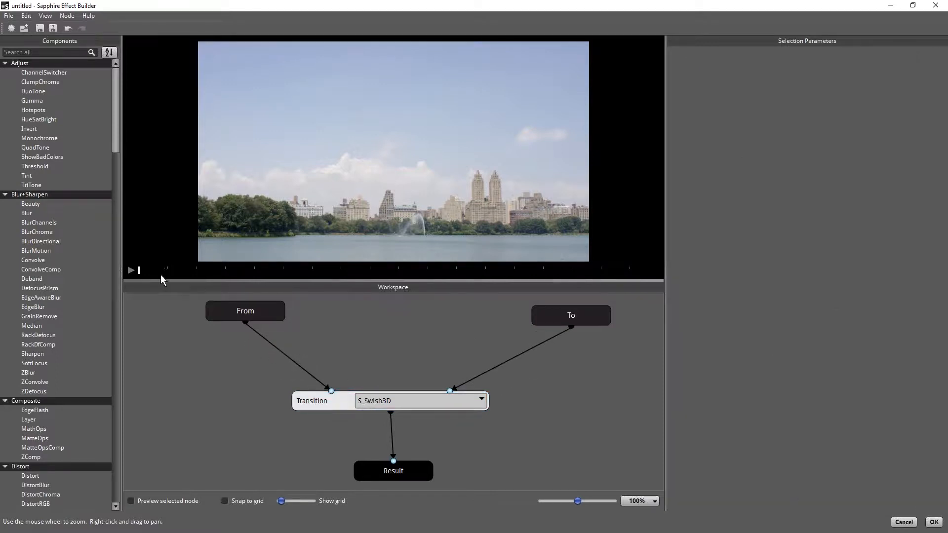
left_click(282, 271)
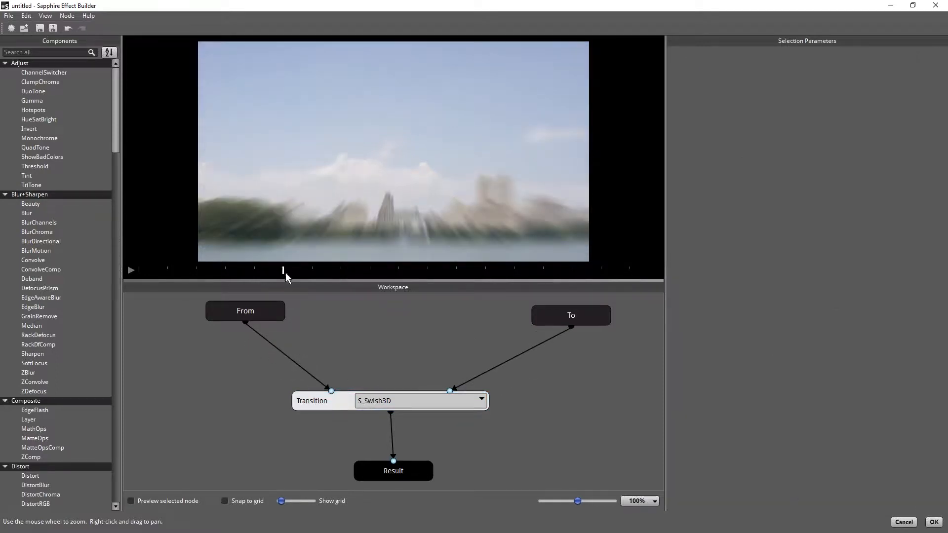
left_click_drag(285, 272, 120, 276)
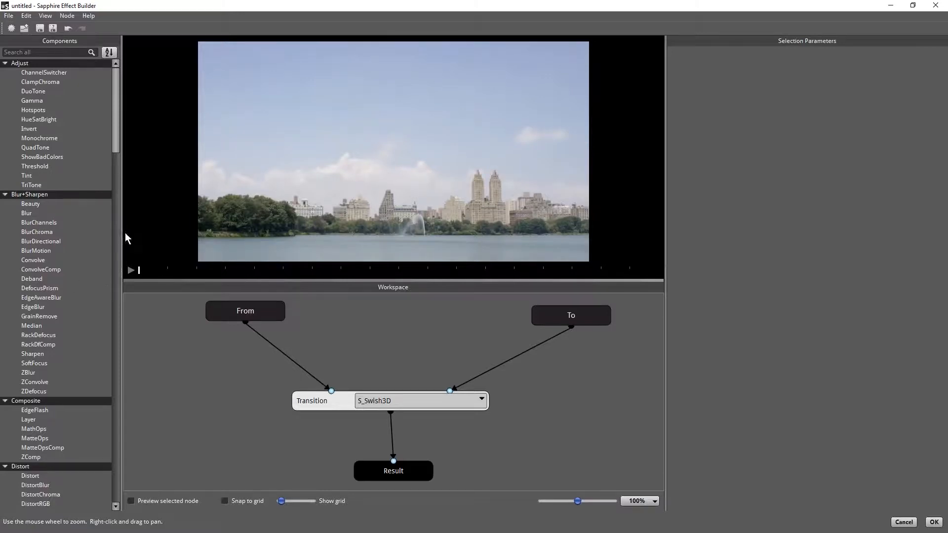
Insert a BlurDirectional node between From and Transition, and play it with only the selected node previewed.
left_click_drag(40, 241, 285, 356)
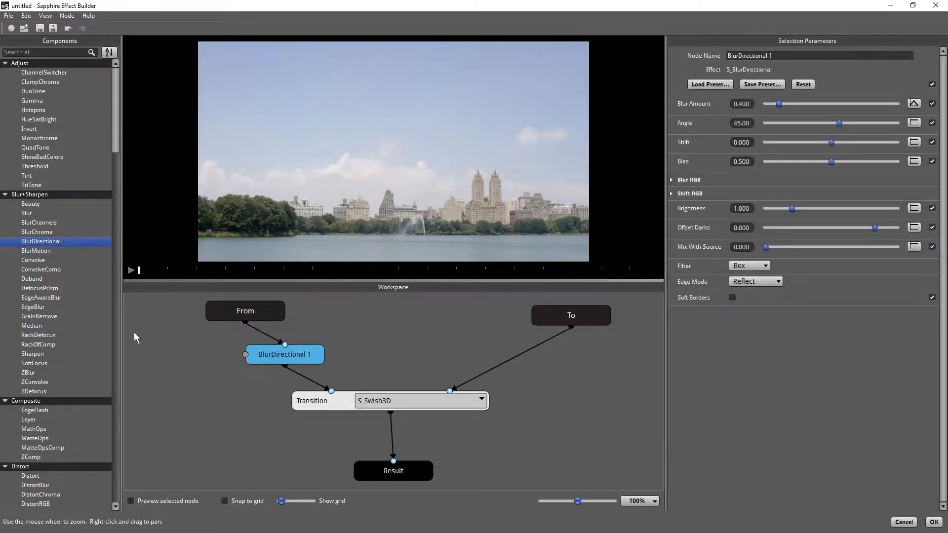
left_click(172, 502)
left_click(132, 271)
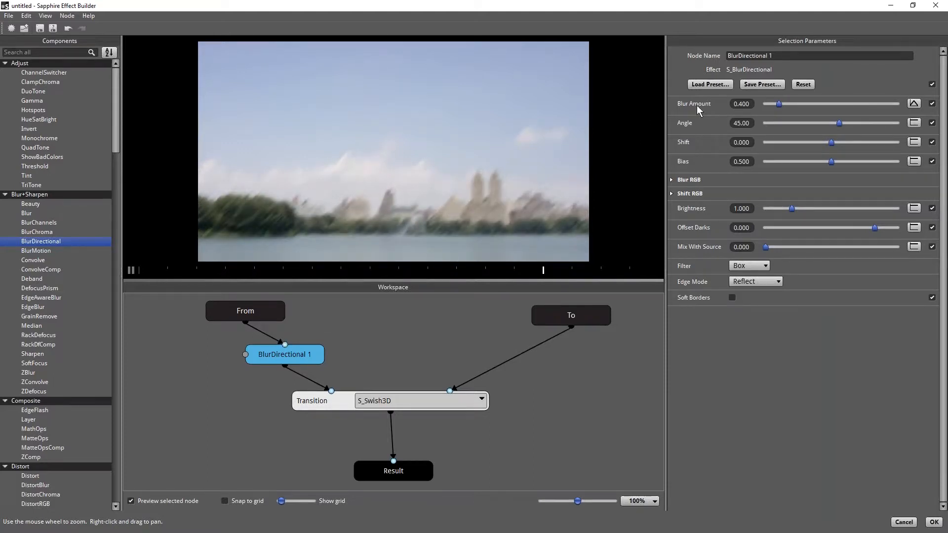
Set the BlurDirectional Blur Amount to 0.942 and review it by playing and scrubbing the preview.
left_click_drag(779, 102, 796, 104)
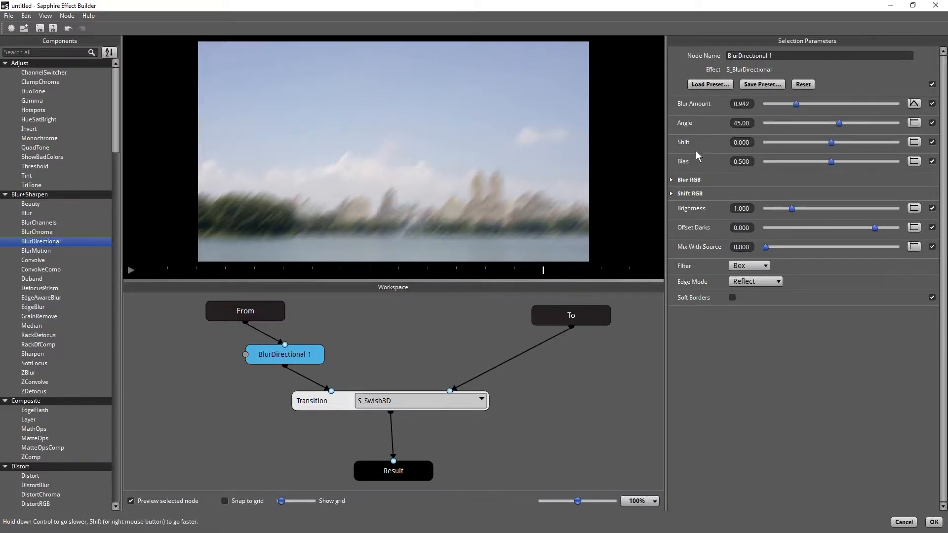
left_click(132, 271)
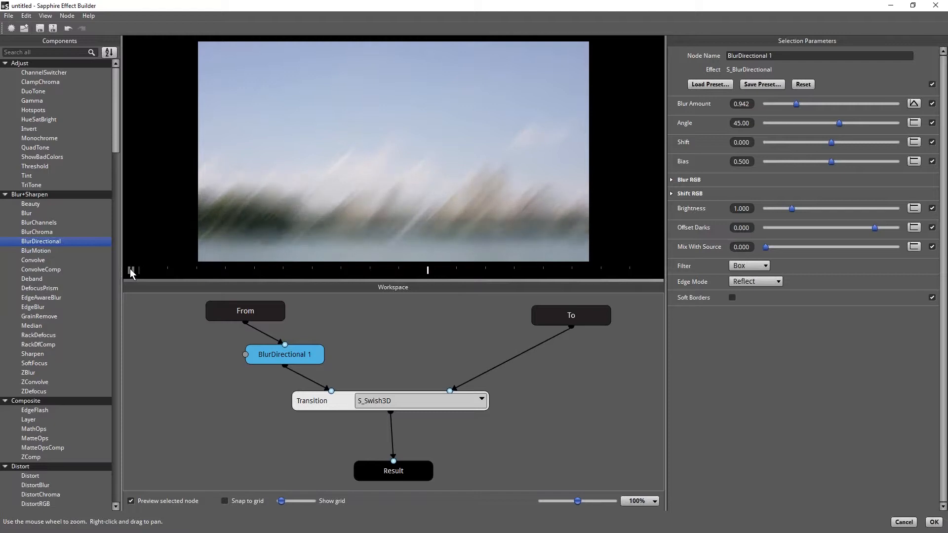
left_click(131, 270)
left_click_drag(230, 270, 342, 269)
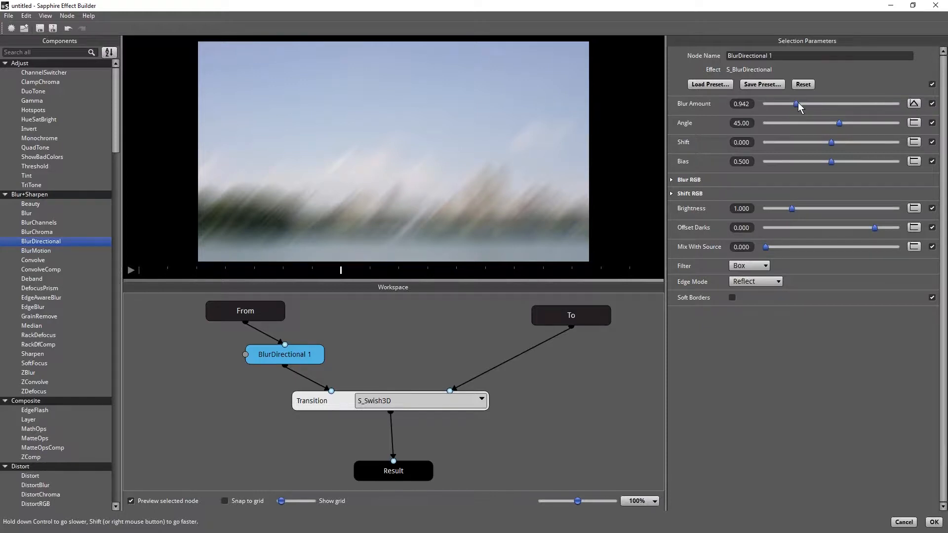
Shape the Blur Amount curve with End Time just before the midpoint and Slow Out at about two thirds, checking the preview.
left_click(916, 105)
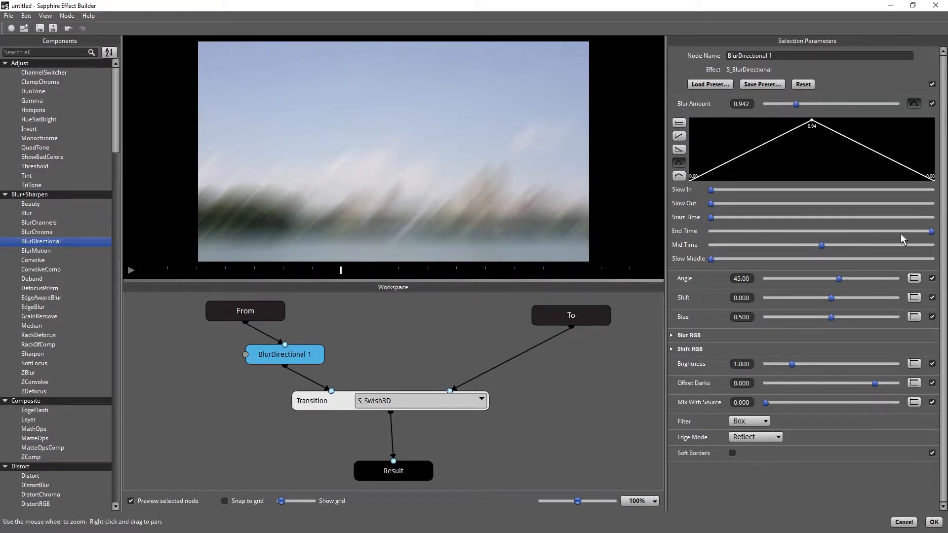
left_click_drag(932, 231, 805, 233)
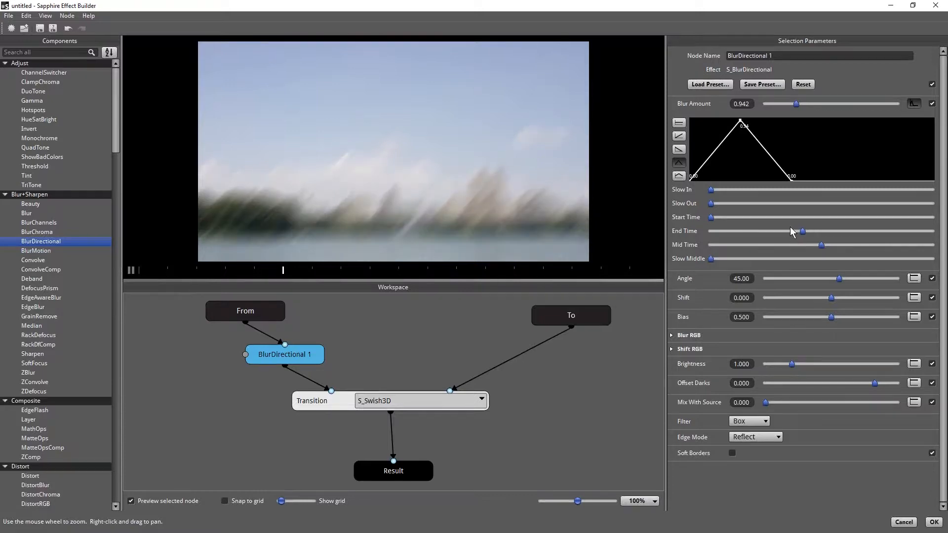
left_click_drag(806, 232, 818, 232)
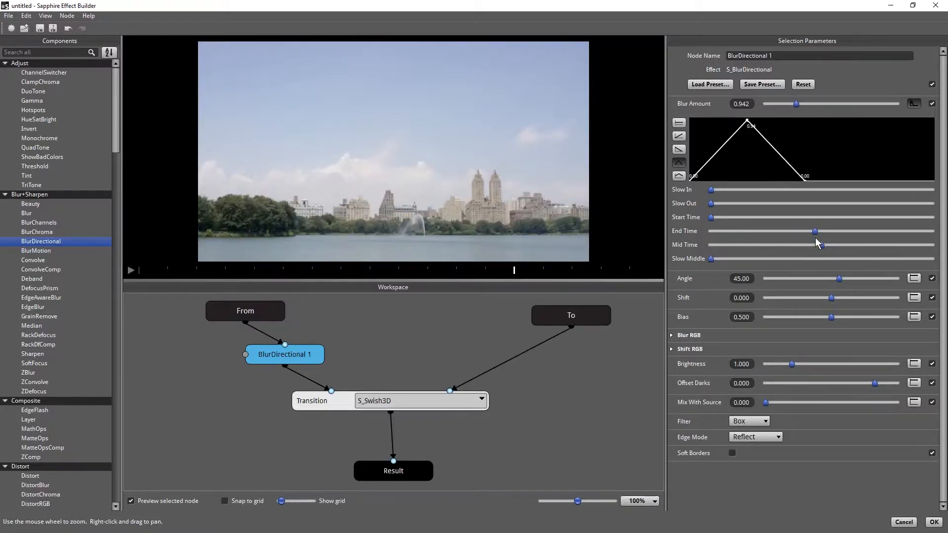
left_click(132, 271)
left_click_drag(711, 206, 854, 207)
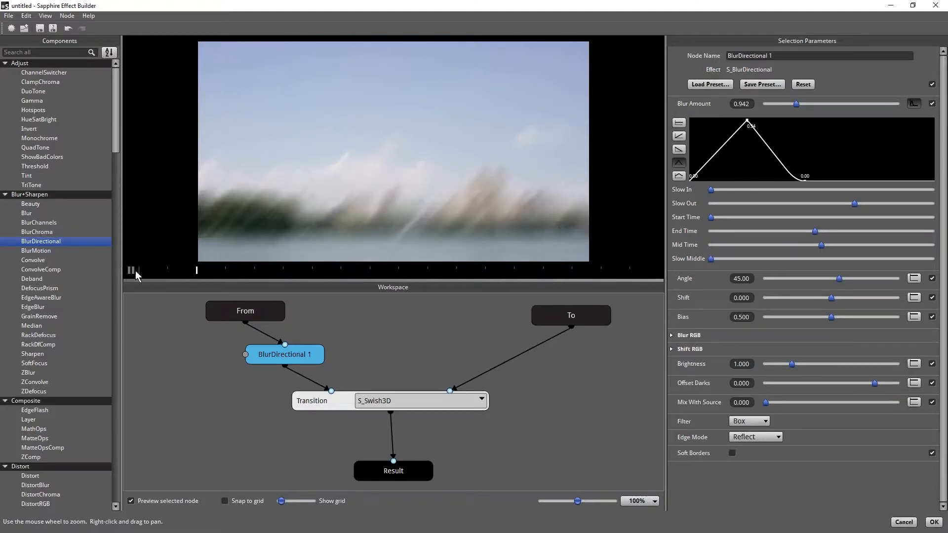
left_click_drag(204, 272, 256, 271)
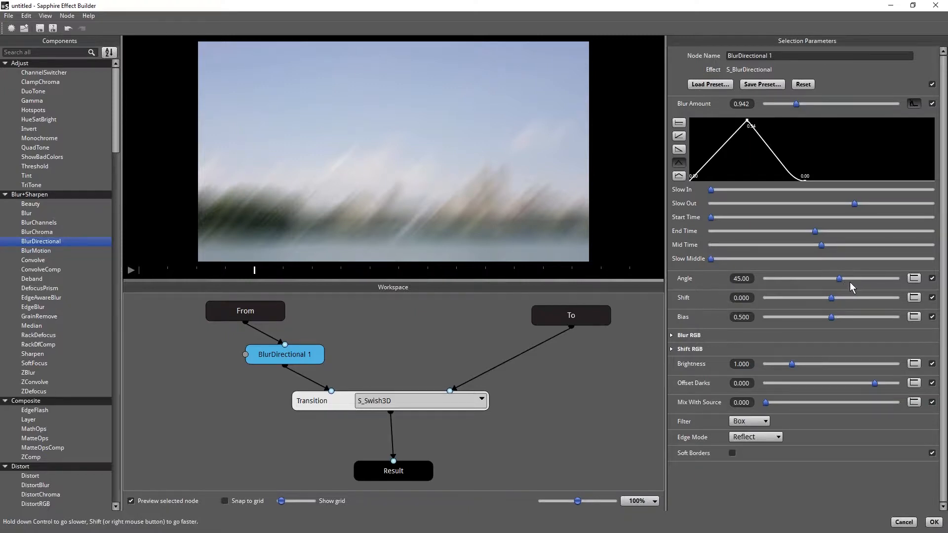
Set the BlurDirectional Angle to -29.20, Shift Red to 0.629 and Shift Green to 0.228, and play the preview.
left_click_drag(847, 281, 828, 279)
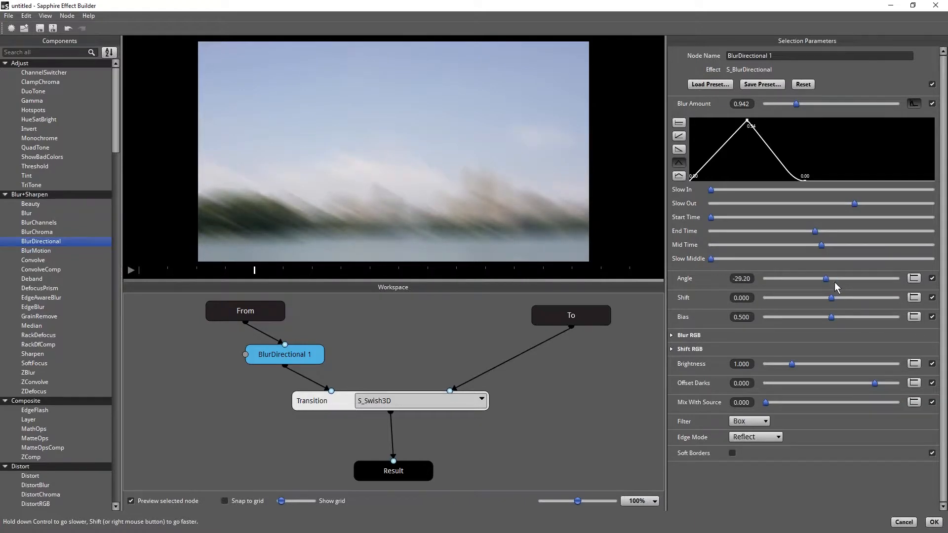
left_click(672, 337)
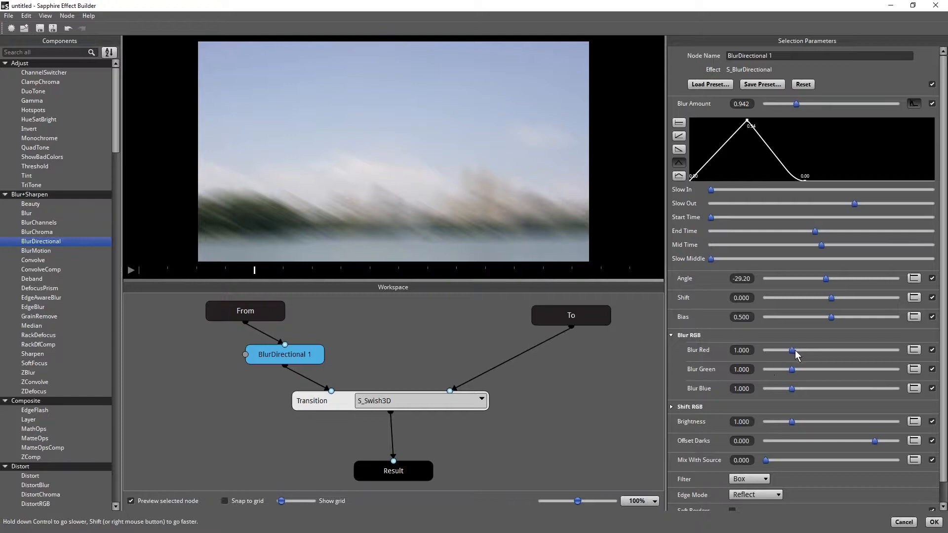
left_click(672, 407)
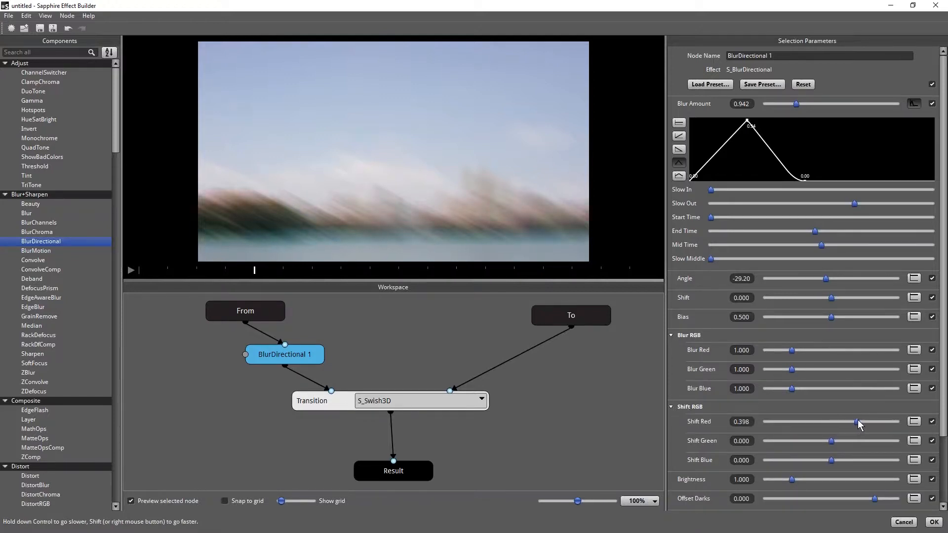
left_click_drag(857, 419, 847, 441)
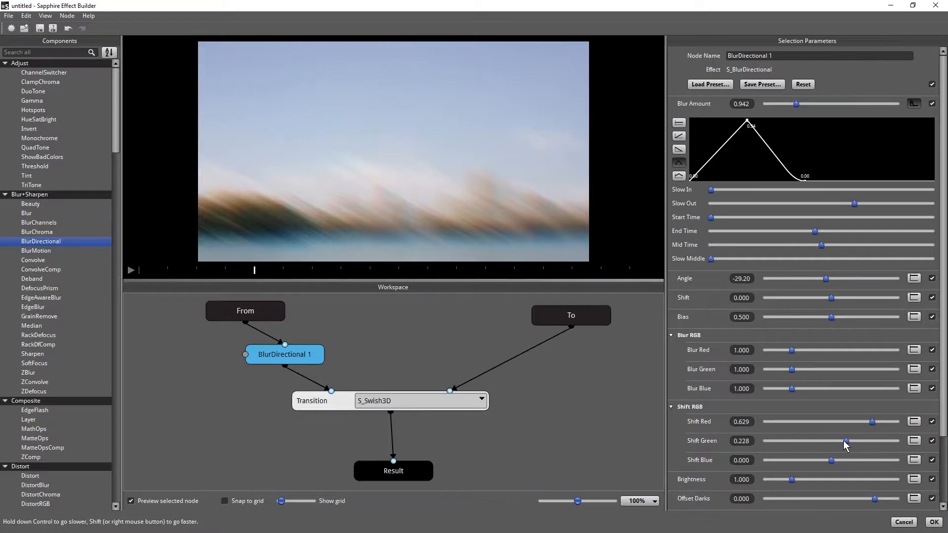
left_click(131, 271)
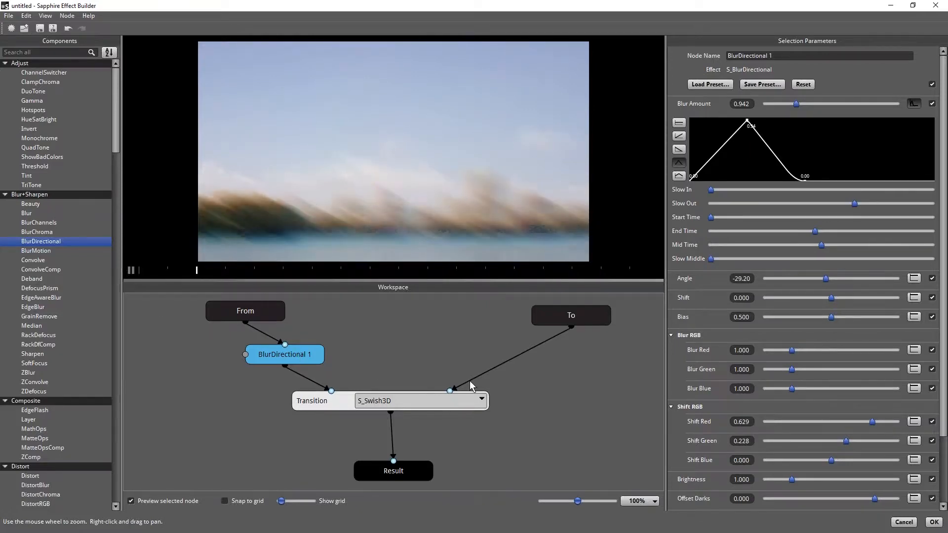
left_click(132, 272)
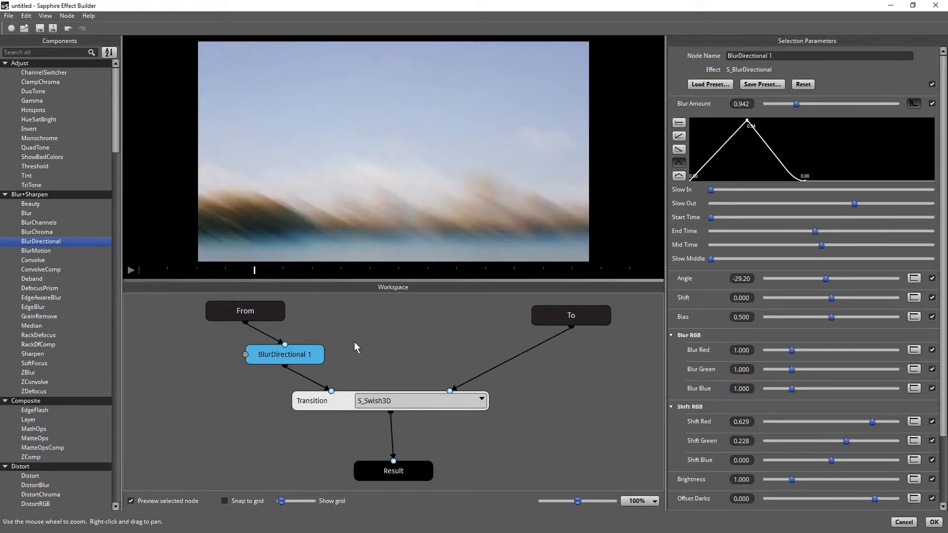
Duplicate the BlurDirectional 1 node and insert the copy between To and Transition.
left_click_drag(371, 341, 245, 367)
left_click(298, 353)
left_click(297, 354)
left_click(296, 353)
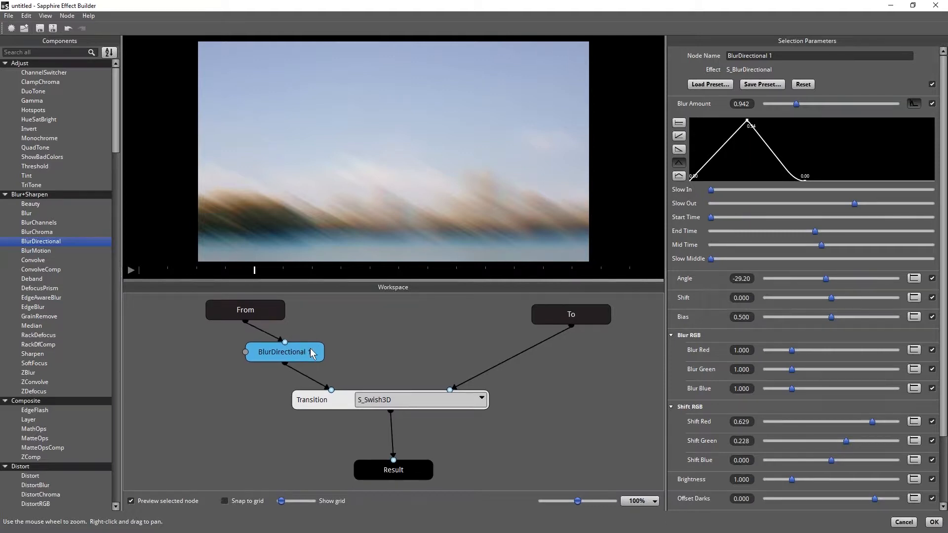
right_click(307, 352)
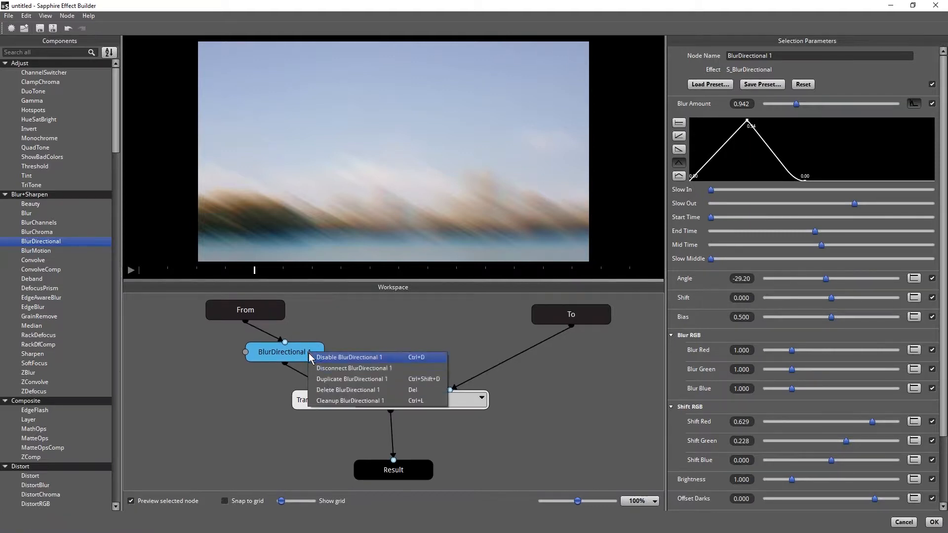
left_click(368, 378)
left_click_drag(330, 354, 537, 350)
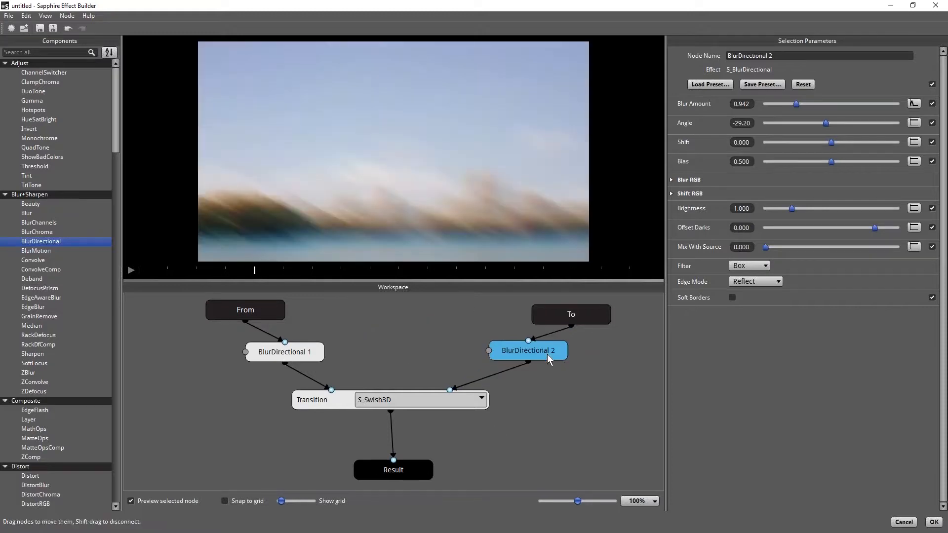
left_click(547, 354)
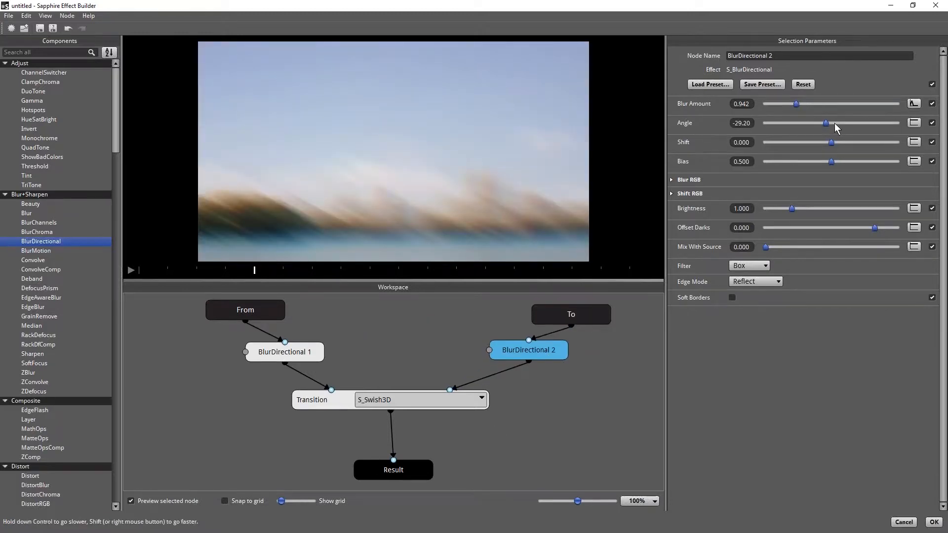
Set the BlurDirectional 2 Angle to 37.50 and shape its Blur Amount curve with End Time at maximum and Start Time at about one third.
mouse_move(834, 123)
left_mouse_down()
mouse_move(855, 122)
mouse_move(841, 121)
left_mouse_up()
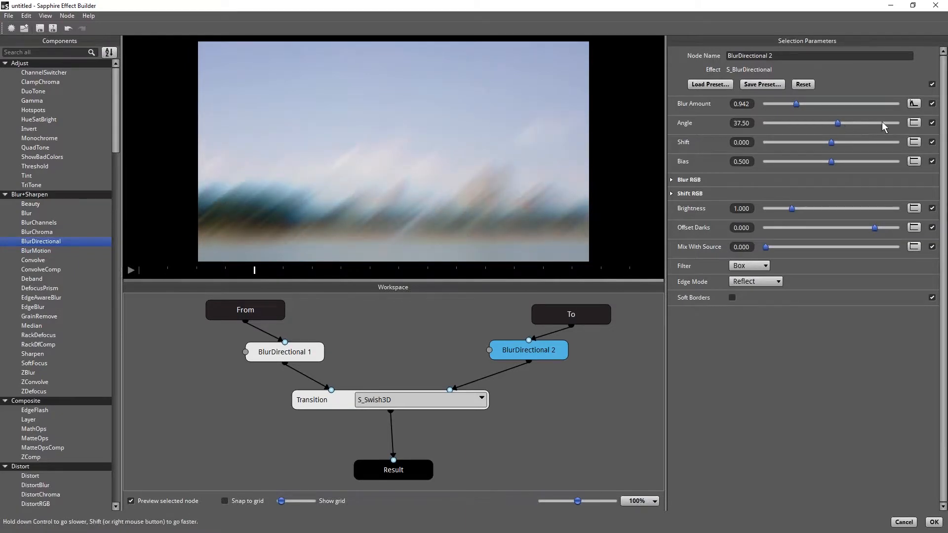
left_click(913, 104)
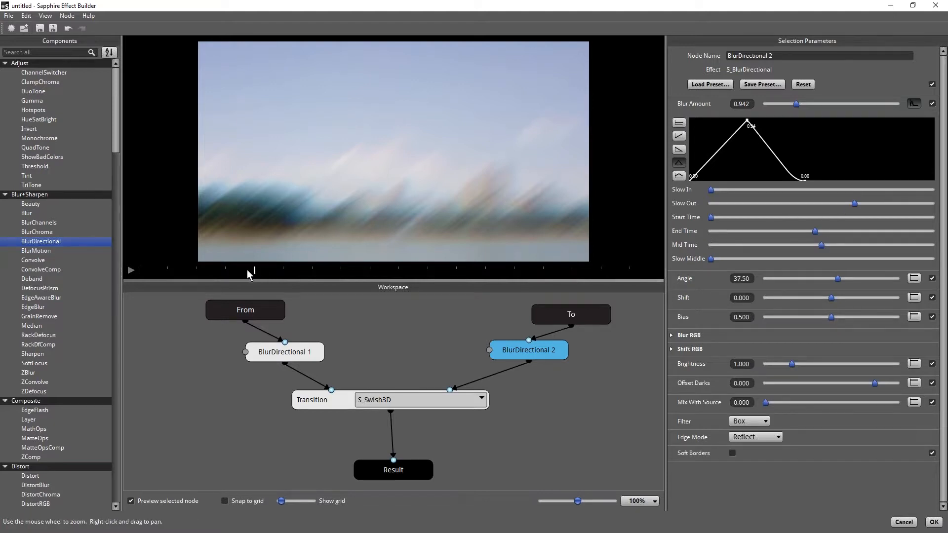
mouse_move(247, 270)
left_mouse_down()
mouse_move(345, 271)
mouse_move(254, 271)
left_mouse_up()
left_click_drag(821, 234, 943, 232)
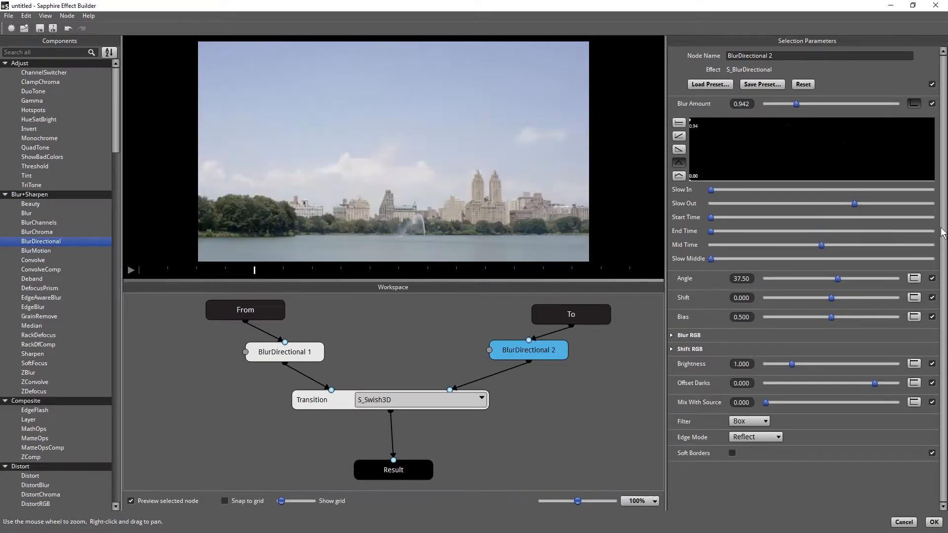
left_click_drag(711, 231, 938, 232)
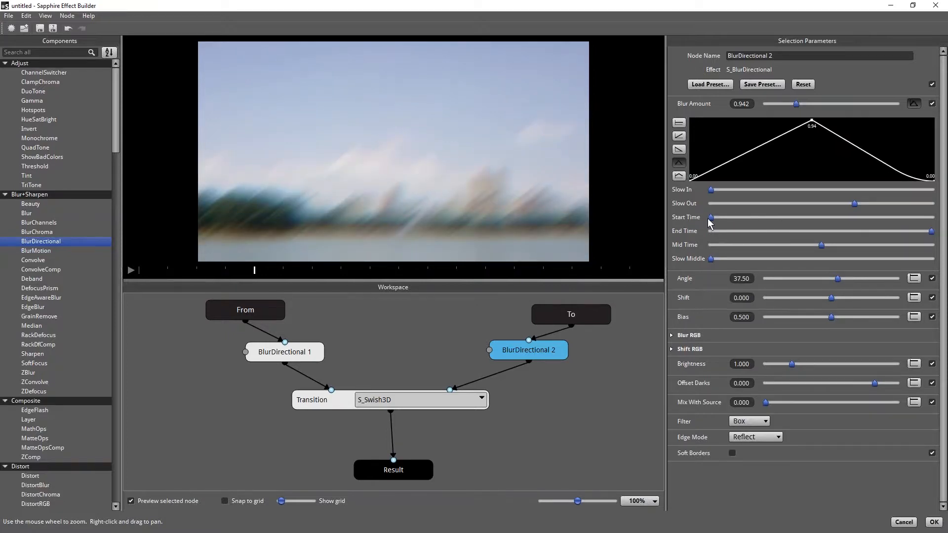
left_click_drag(711, 218, 784, 226)
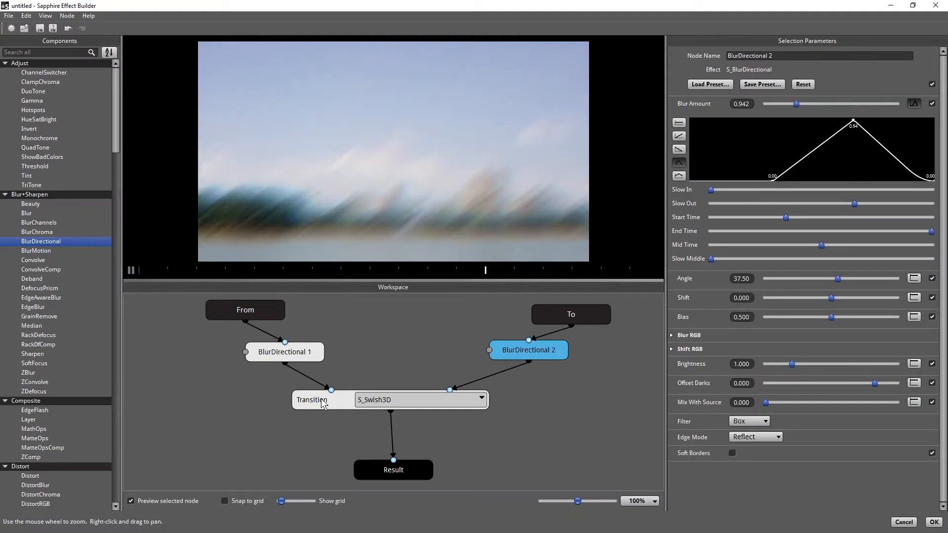
Preview the Transition node by scrubbing and playing the combined swish and blur.
left_click_drag(329, 405, 324, 404)
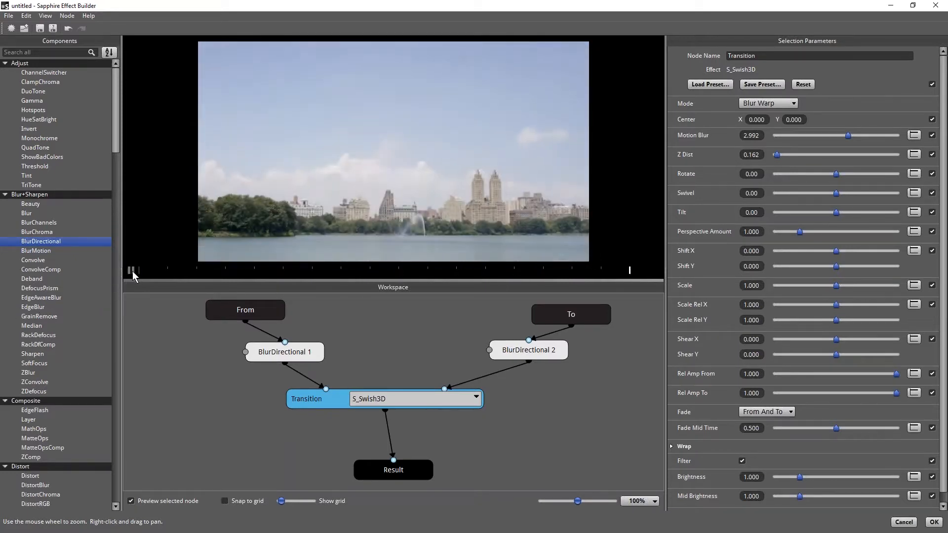
left_click_drag(291, 274, 93, 280)
left_click(131, 270)
Move both BlurDirectional nodes and the Transition node up to make room above Result.
left_click_drag(245, 432, 617, 341)
left_click(328, 428)
left_click_drag(311, 395, 347, 372)
left_click(321, 434)
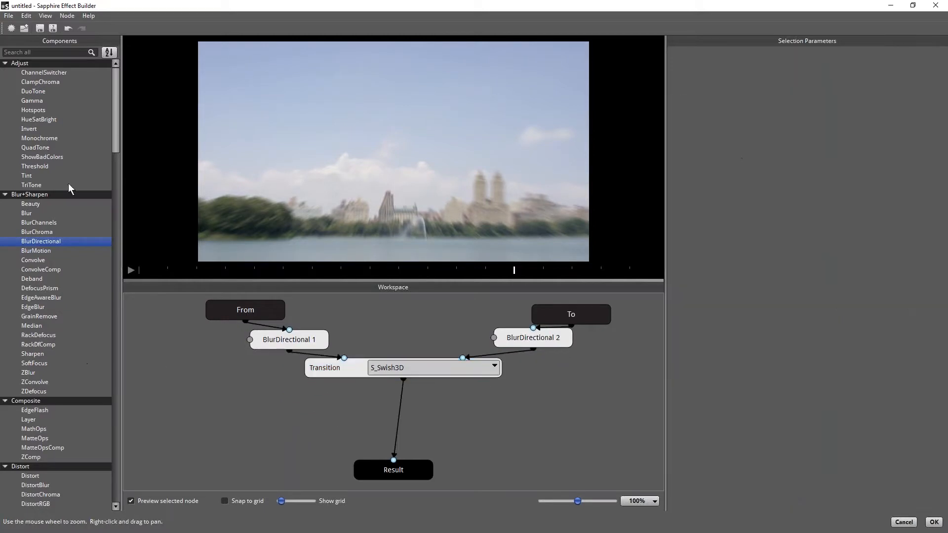
Insert a WipeLine node before Result, with From wired to its first input and Transition to its second input.
left_click_drag(116, 112, 115, 425)
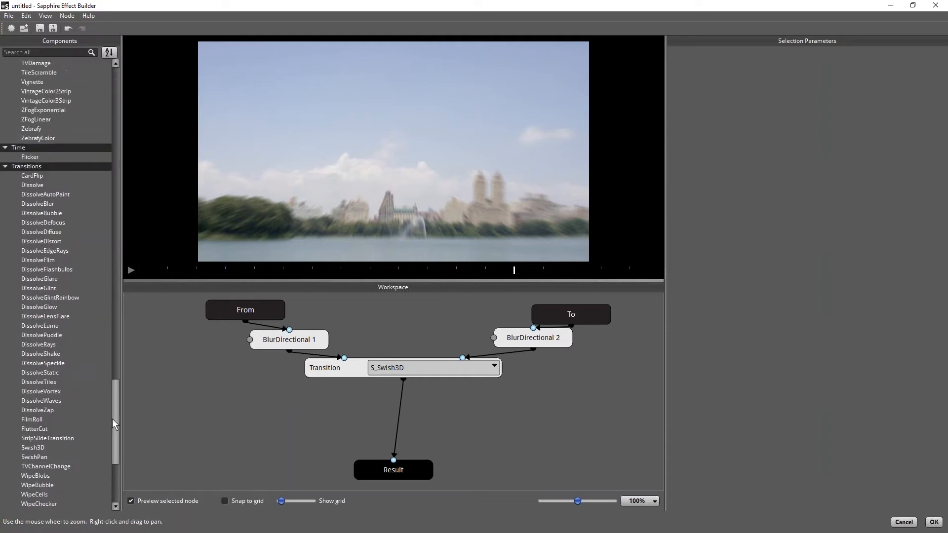
scroll(107, 109, "down", 2)
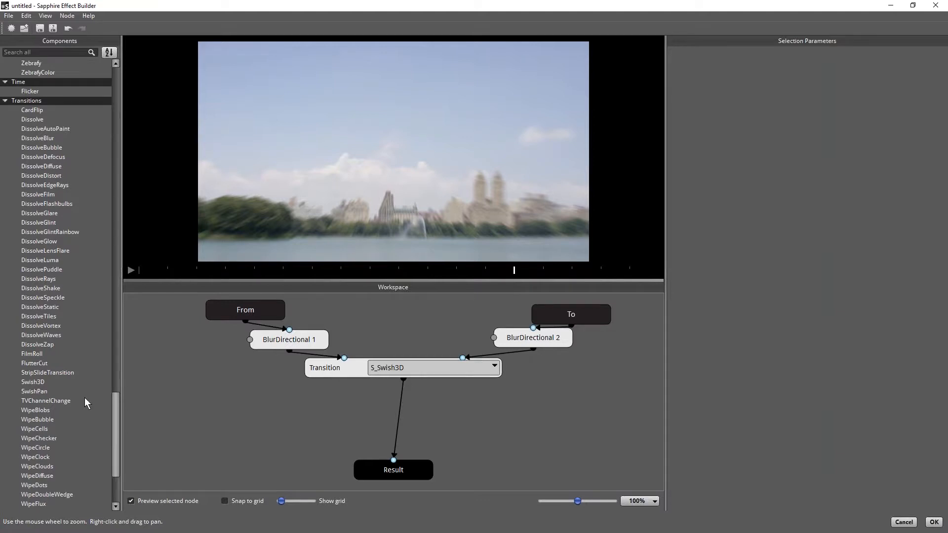
left_click_drag(116, 415, 119, 442)
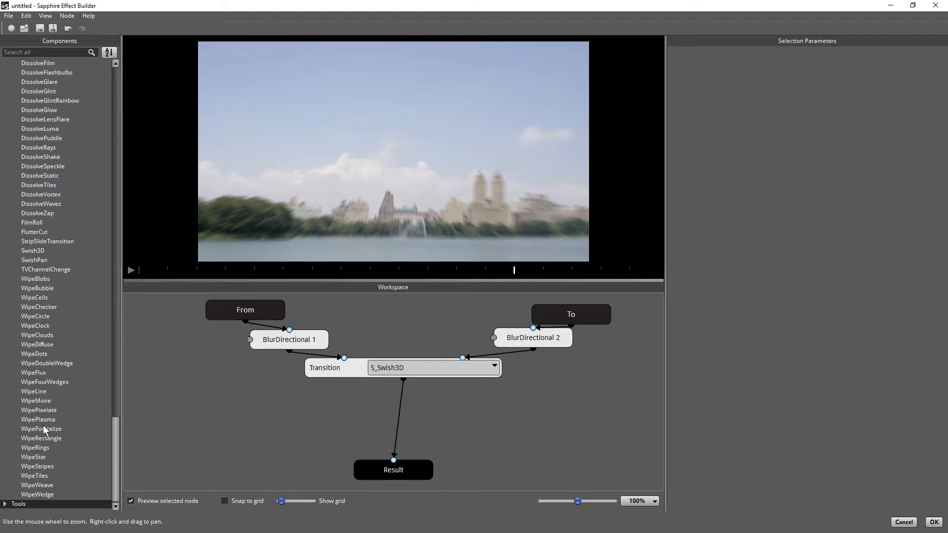
left_click_drag(30, 391, 407, 425)
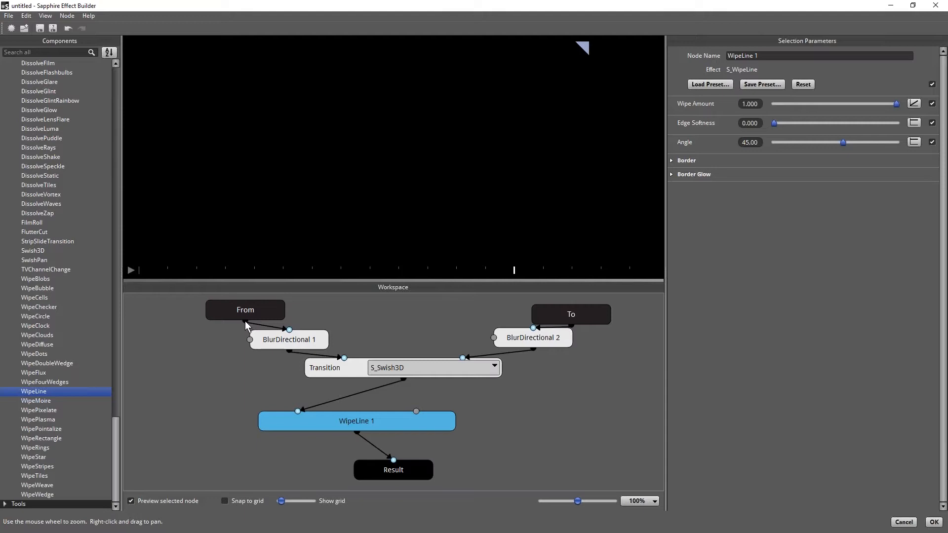
left_click_drag(245, 321, 299, 411)
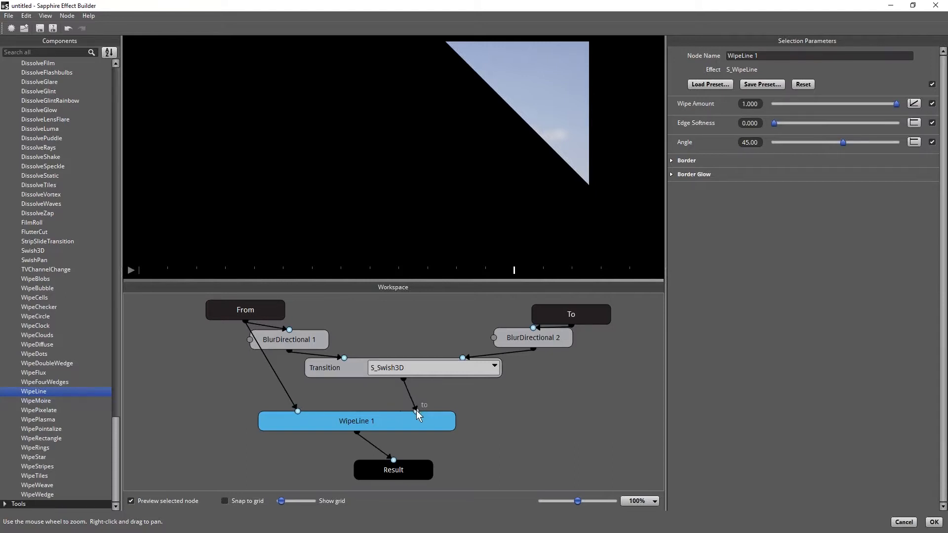
left_click_drag(417, 413, 417, 412)
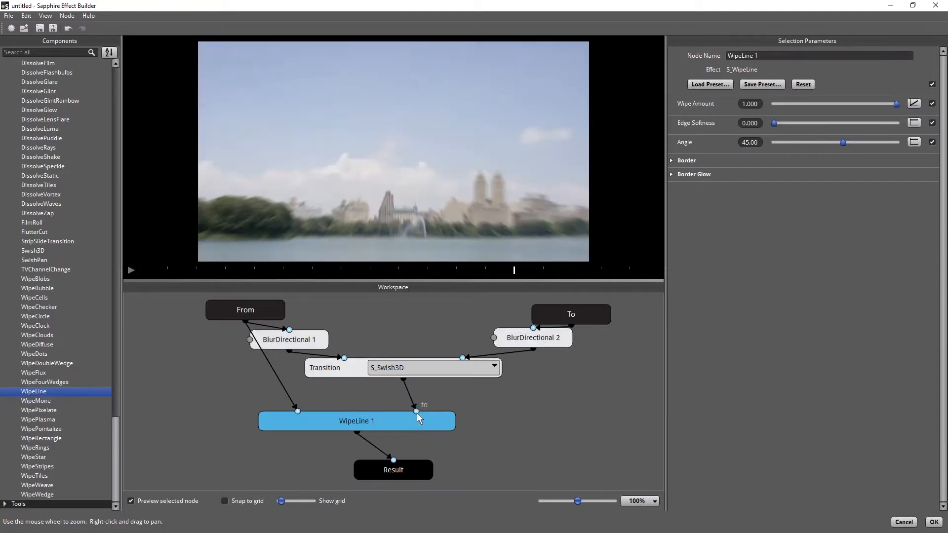
Set the WipeLine 1 Edge Softness to 0.368 and scrub through the preview to check the wipe.
left_click_drag(165, 269, 401, 273)
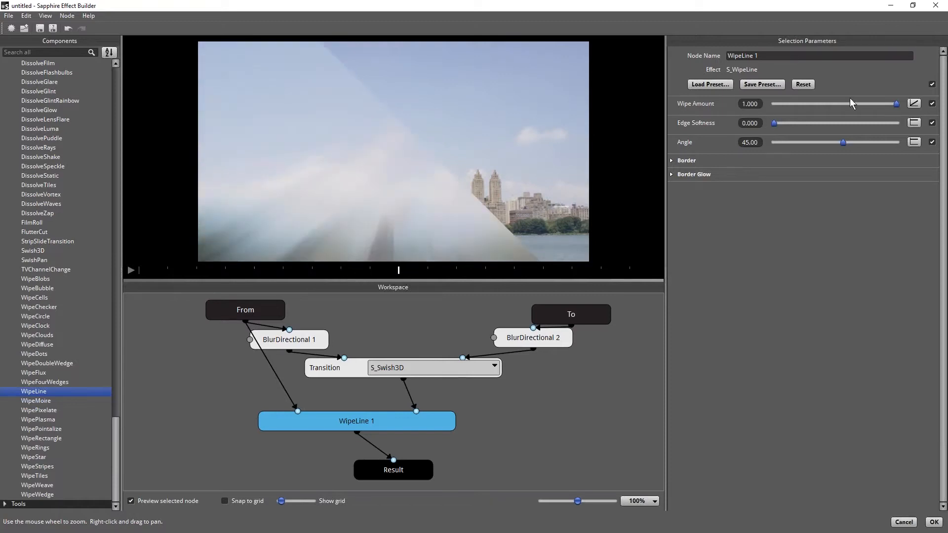
left_click_drag(774, 124, 865, 123)
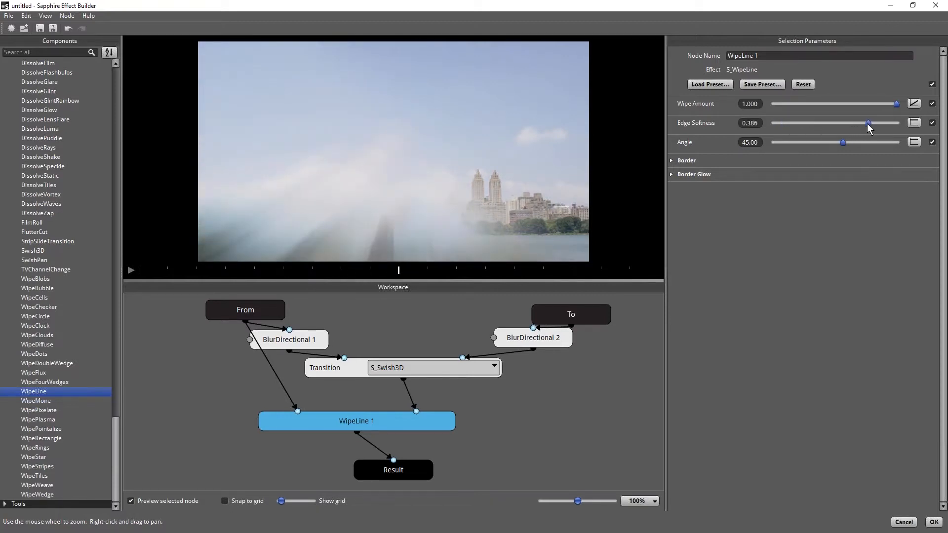
left_click_drag(405, 274, 138, 278)
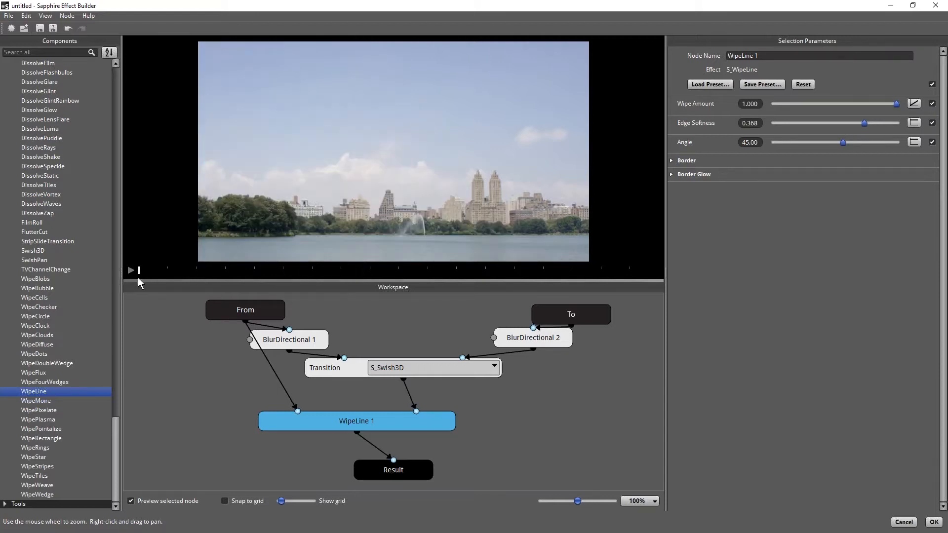
left_click_drag(255, 277, 569, 275)
left_click_drag(646, 277, 369, 275)
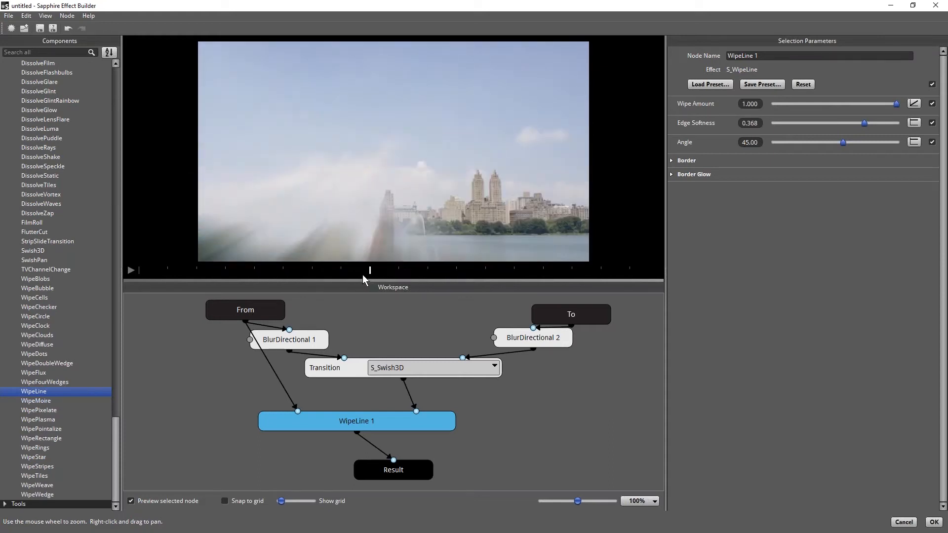
Insert a second WipeLine node between WipeLine 1 and Result, and connect To to its second input.
left_click_drag(357, 426, 347, 410)
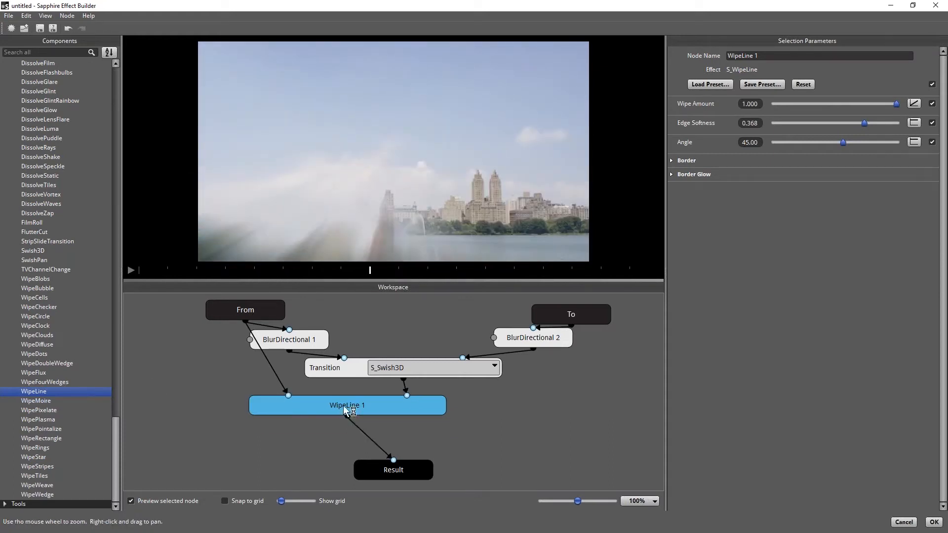
left_click_drag(34, 391, 388, 447)
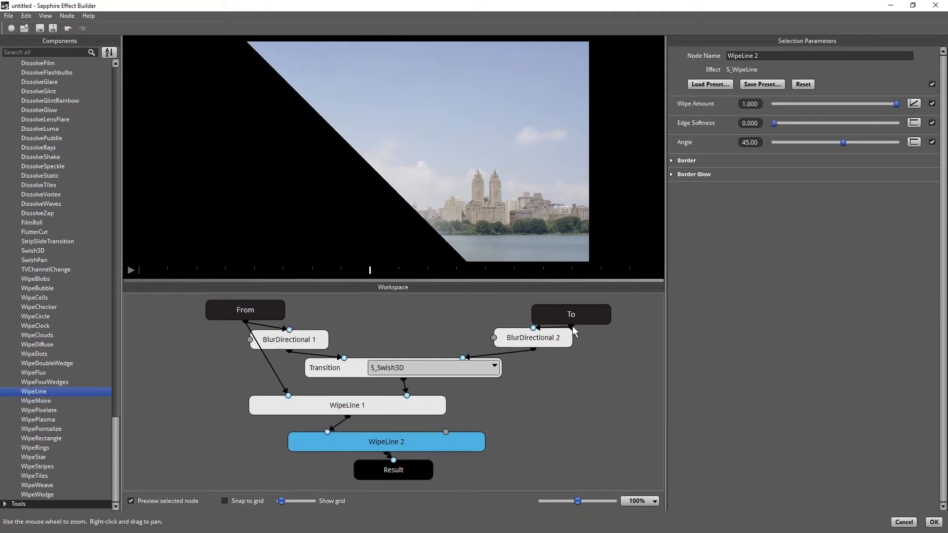
left_click_drag(572, 329, 446, 434)
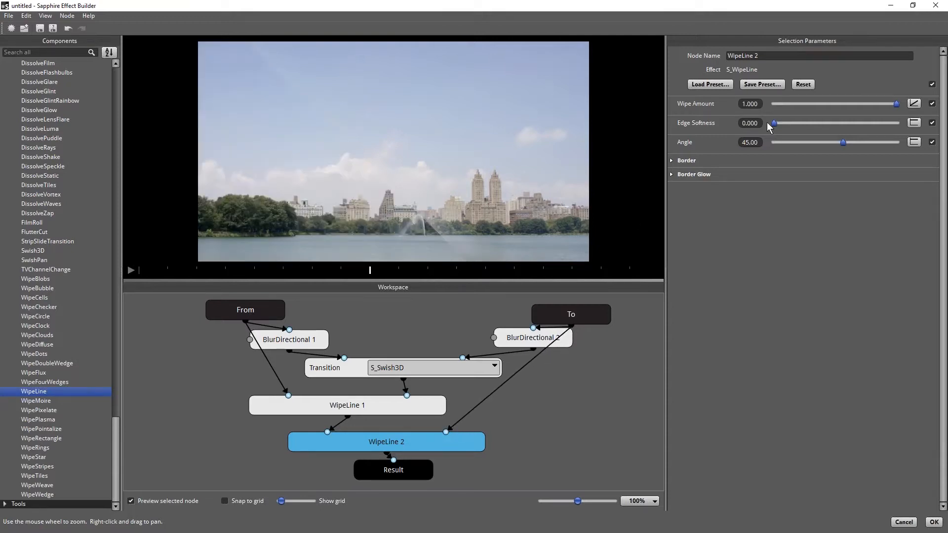
Set the WipeLine 2 Edge Softness to 0.324 and scrub through the preview.
left_click_drag(774, 124, 817, 131)
left_click_drag(855, 131, 860, 127)
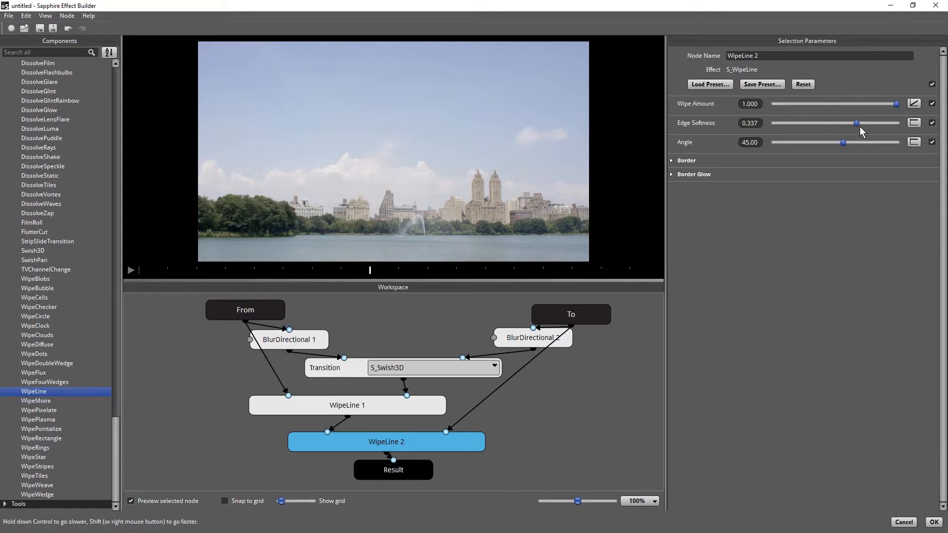
left_click_drag(181, 268, 567, 277)
mouse_move(373, 277)
left_mouse_down()
mouse_move(226, 276)
mouse_move(481, 274)
mouse_move(276, 268)
mouse_move(380, 272)
left_mouse_up()
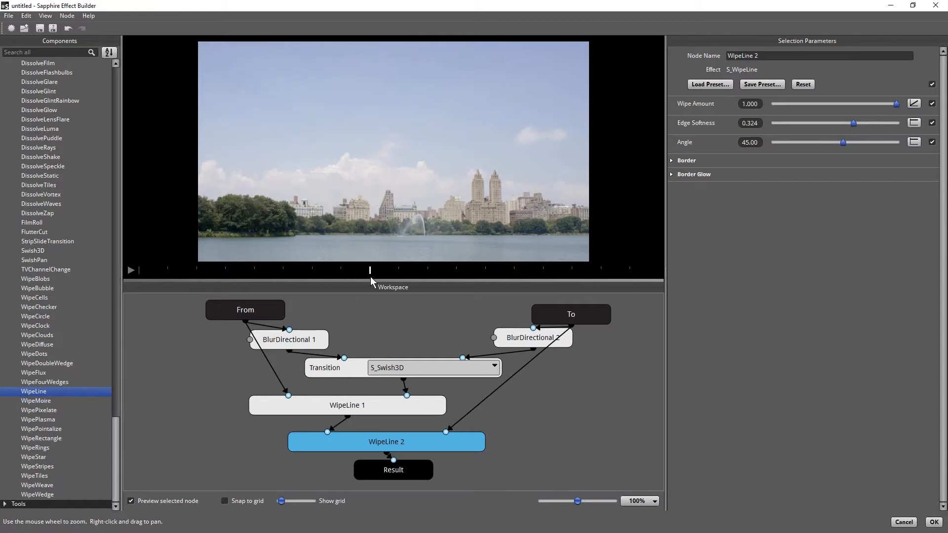
Set the End Time of the WipeLine 1 Wipe Amount curve to the midpoint.
left_click_drag(332, 388, 304, 410)
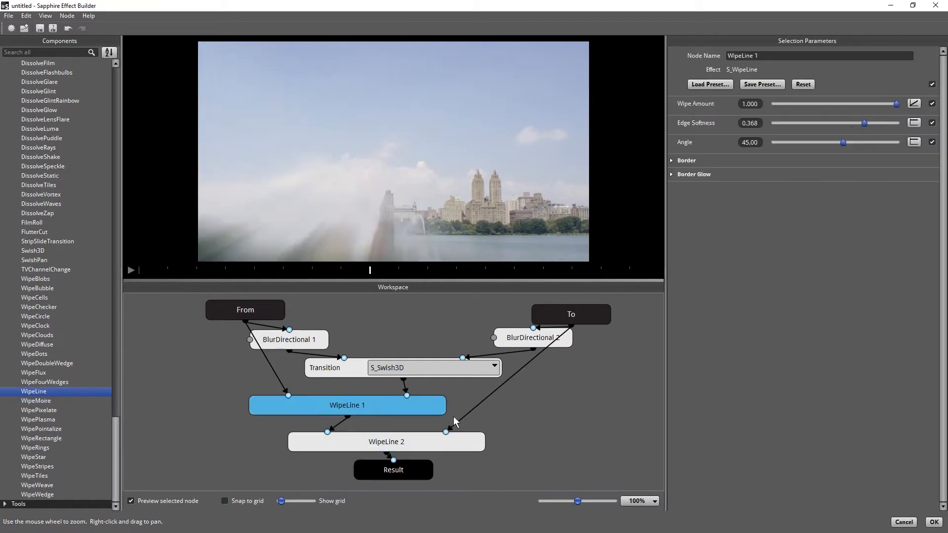
left_click(913, 104)
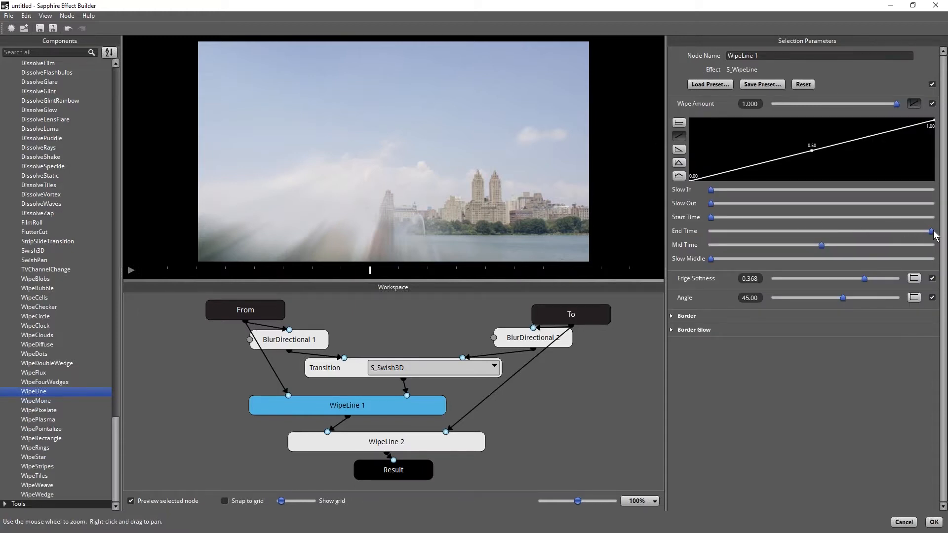
left_click_drag(931, 231, 821, 232)
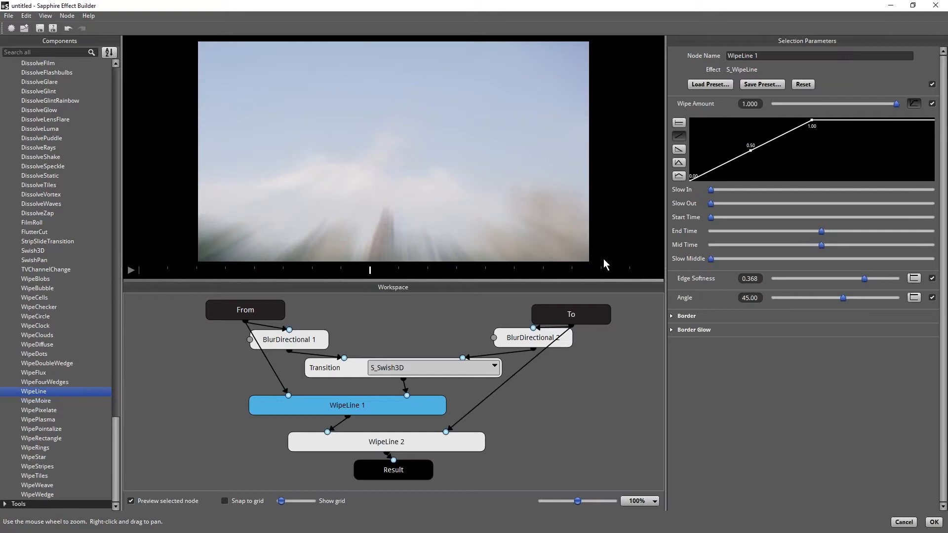
Set the Start Time of the WipeLine 2 Wipe Amount curve to the midpoint and scrub through the whole transition.
left_click(398, 439)
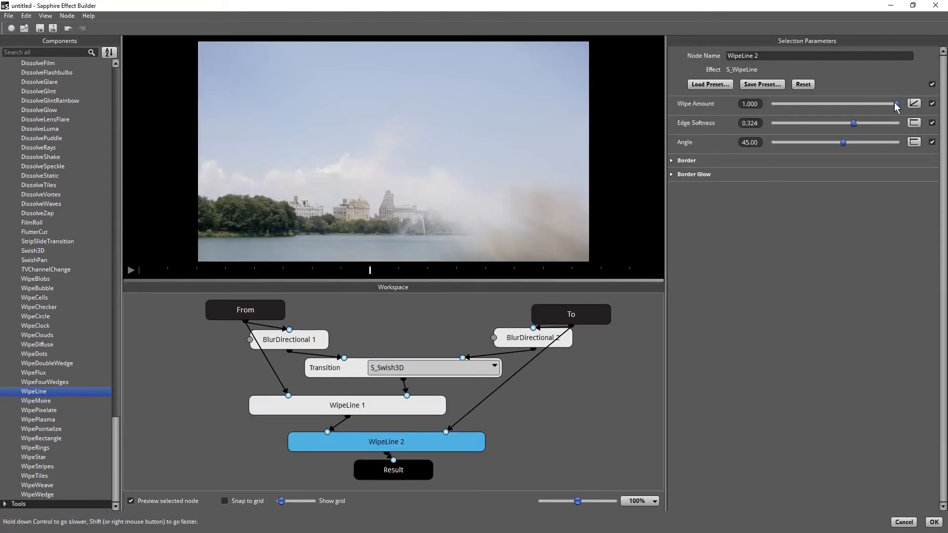
left_click(914, 103)
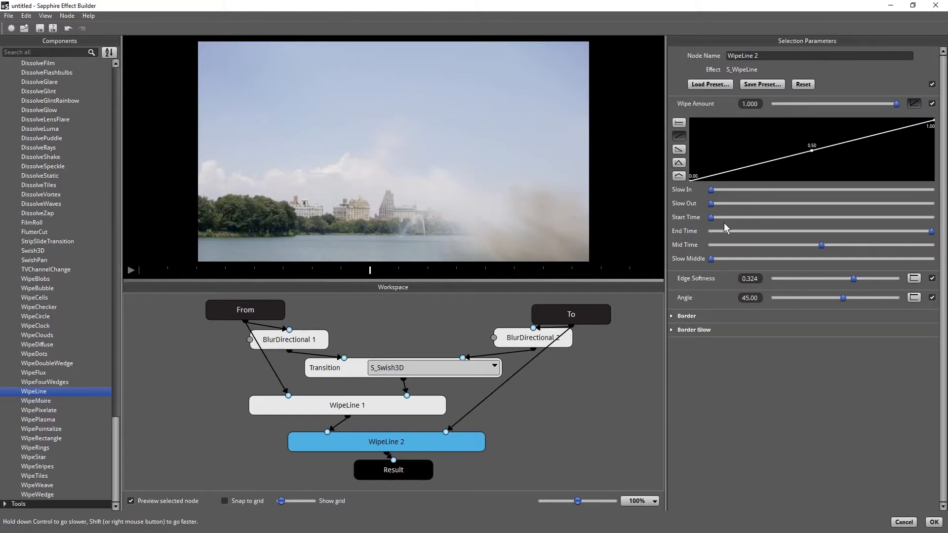
left_click_drag(713, 217, 823, 216)
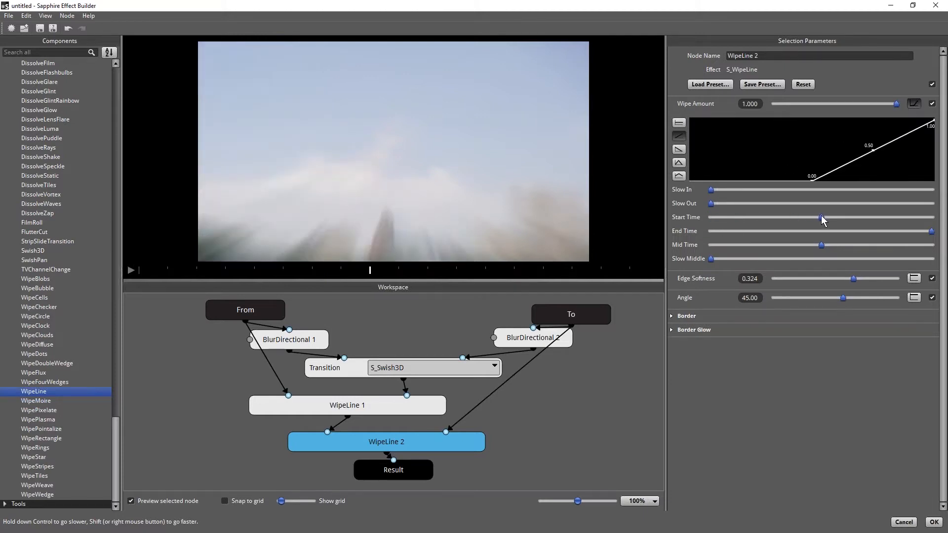
left_click(152, 273)
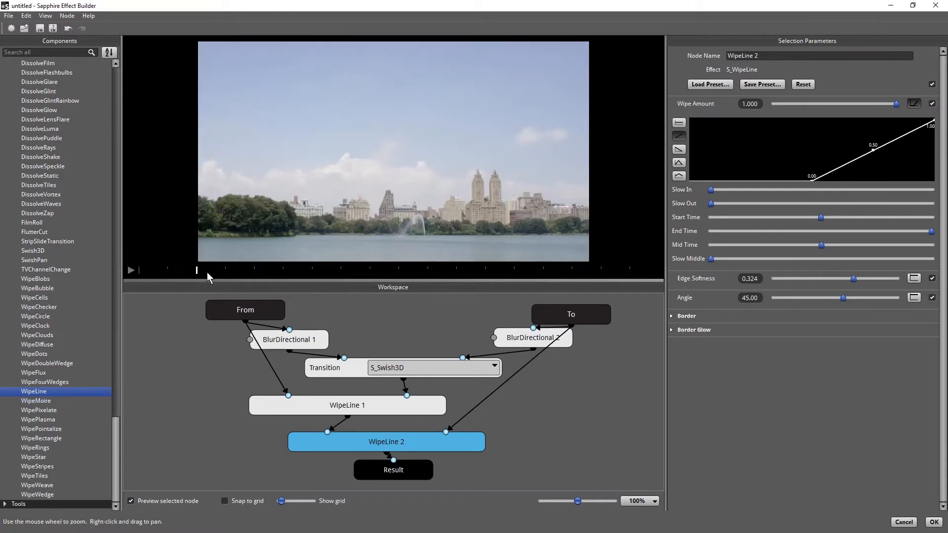
left_click_drag(242, 274, 523, 278)
left_click(366, 275)
mouse_move(366, 275)
left_mouse_down()
mouse_move(220, 277)
mouse_move(531, 276)
mouse_move(511, 296)
mouse_move(230, 292)
mouse_move(280, 294)
mouse_move(572, 285)
left_mouse_up()
Look at the Save S_Transition dialog, close it without saving, and show a frame shortly before the transition's midpoint.
key("ctrl+s")
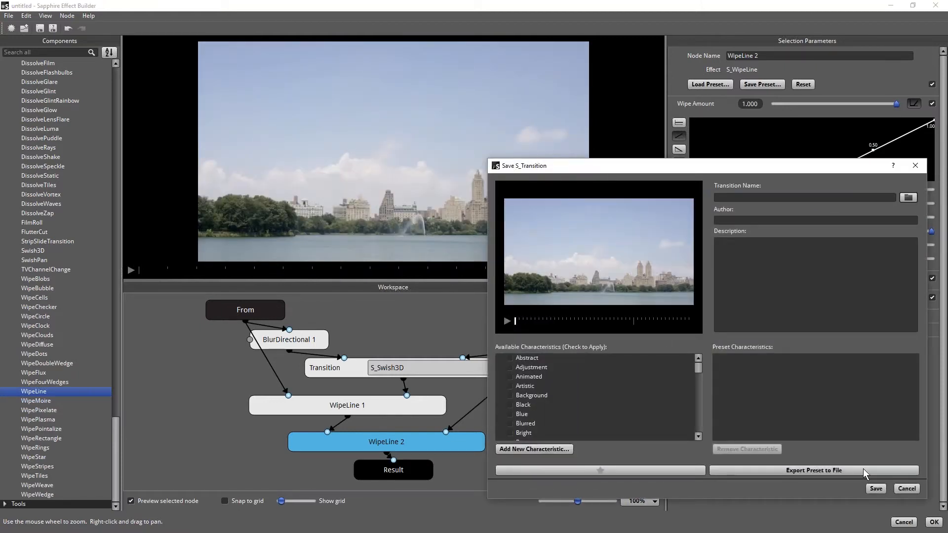
left_click(907, 489)
left_click(342, 270)
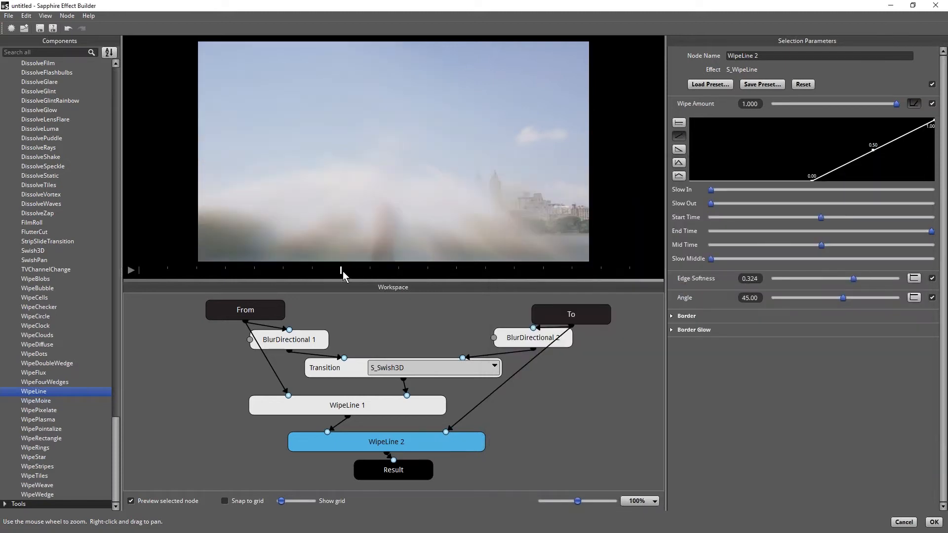
Preview the frame at about the transition's midpoint and start saving WipeLine 2 as a preset named with the author's first name plus "funky wipe".
left_click_drag(344, 272, 399, 274)
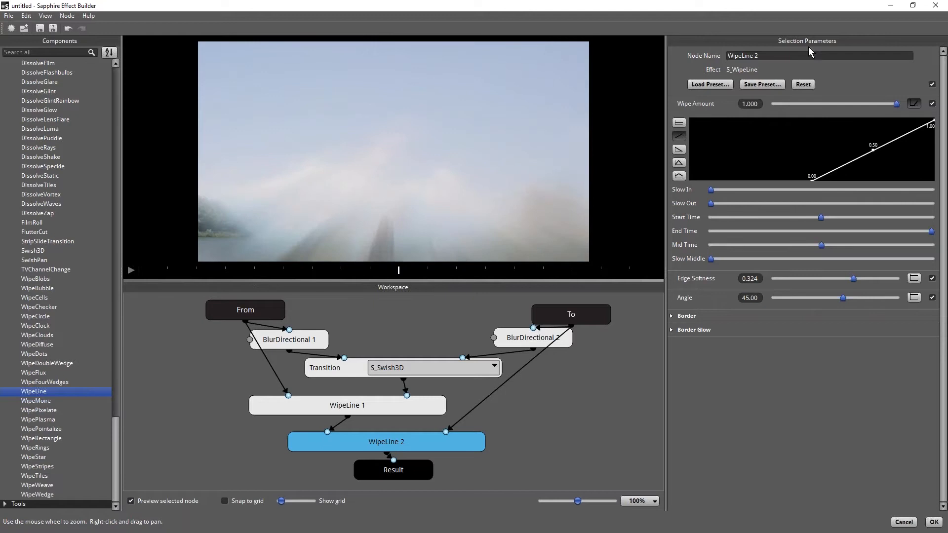
left_click(762, 85)
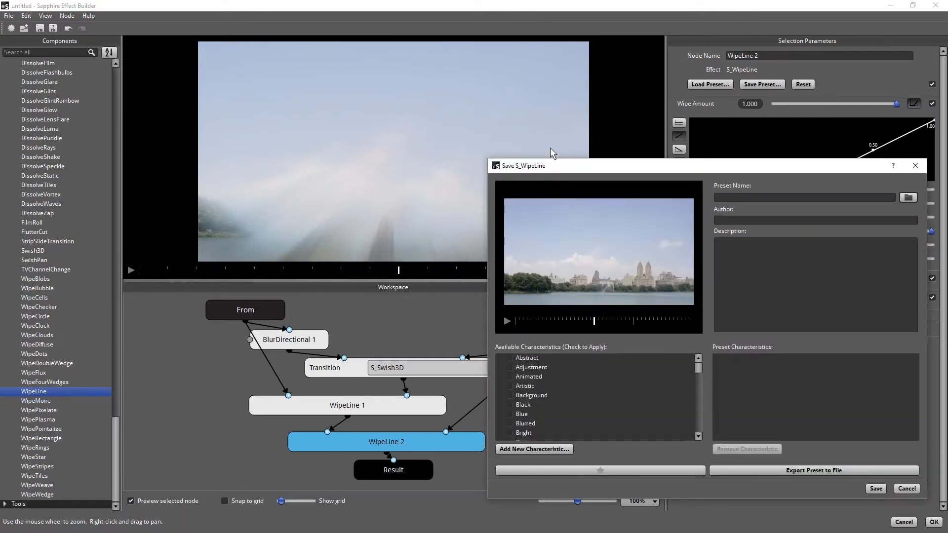
left_click_drag(570, 168, 265, 89)
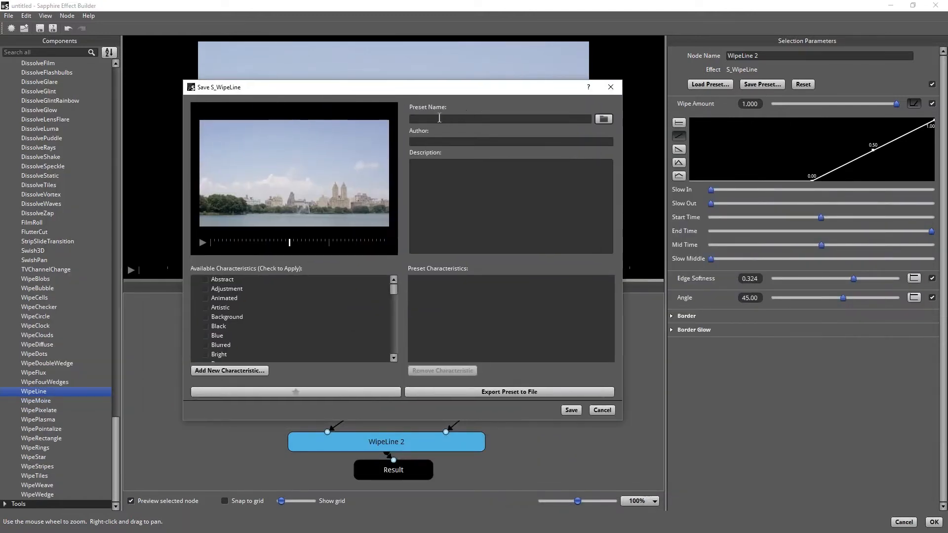
type("Bens ")
type("funky wipe")
Enter the author's full name and the description "Multiple wipe" for the WipeLine preset.
type("B")
type("en Brownlee")
left_click(450, 196)
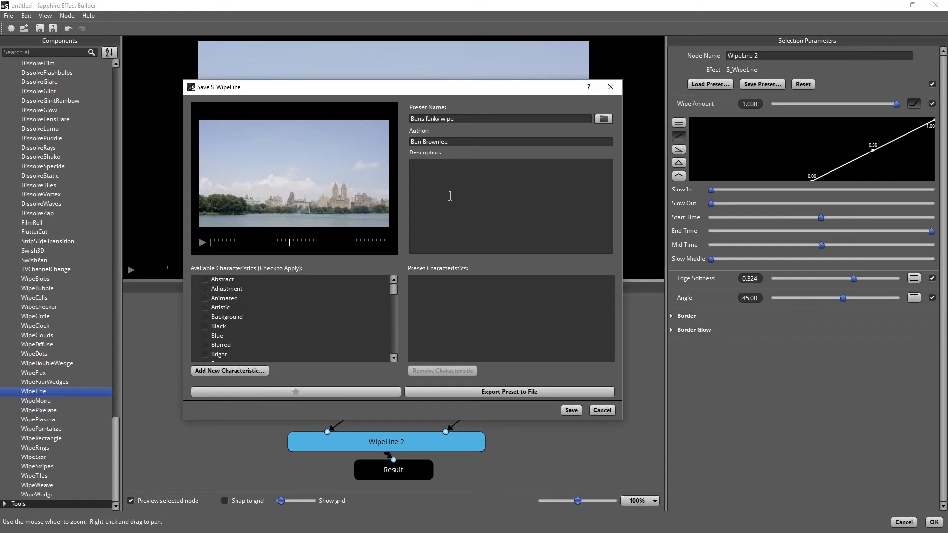
type("Multiple wipe")
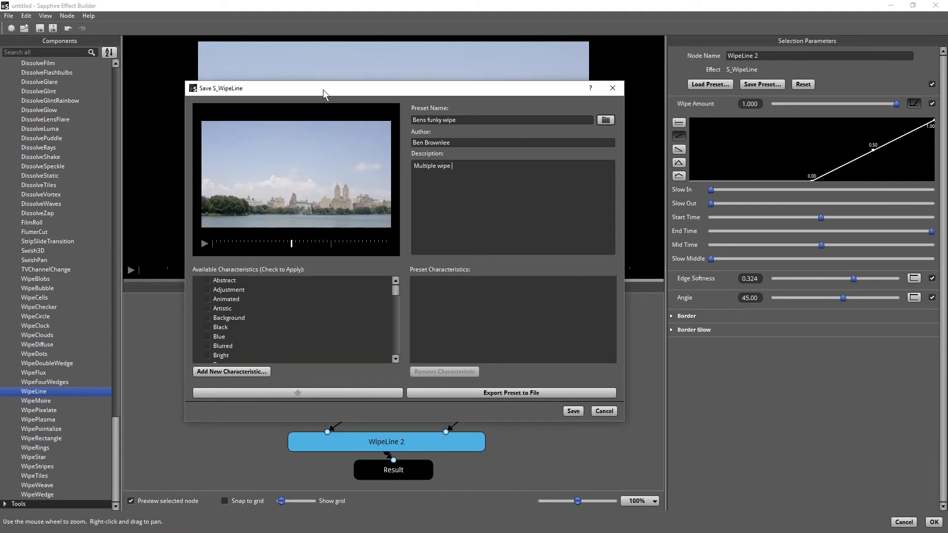
left_click_drag(322, 90, 378, 64)
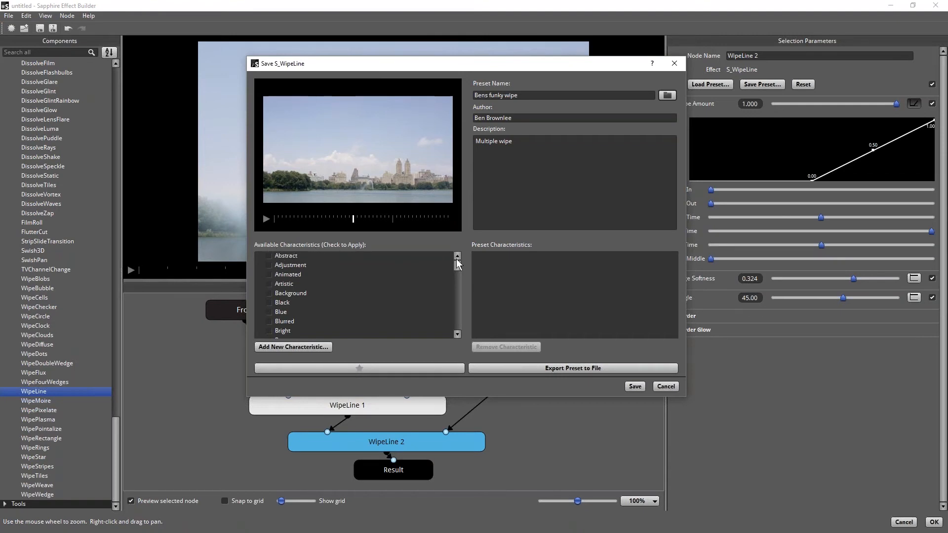
Apply the characteristics Blurred, Energetic and Glassy to the WipeLine preset.
left_click_drag(458, 264, 457, 266)
left_click_drag(461, 263, 456, 268)
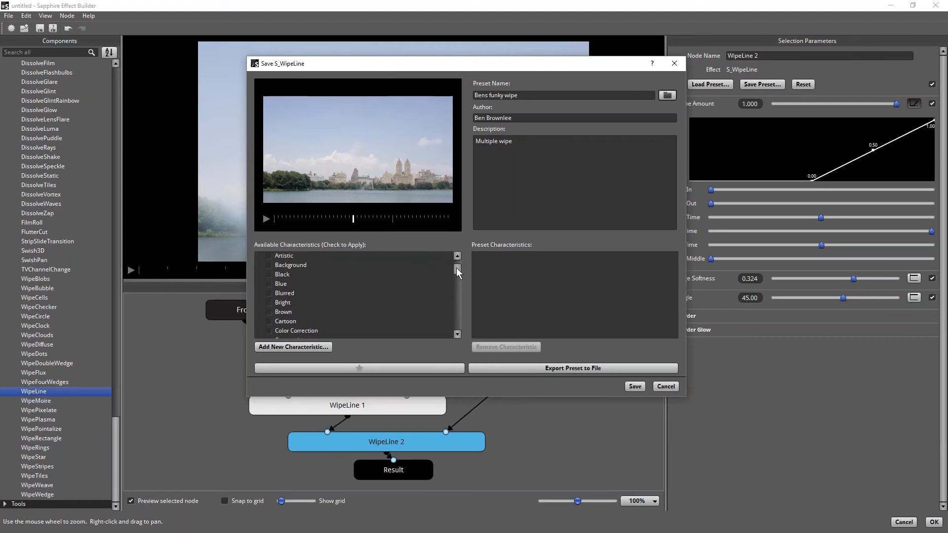
left_click(271, 284)
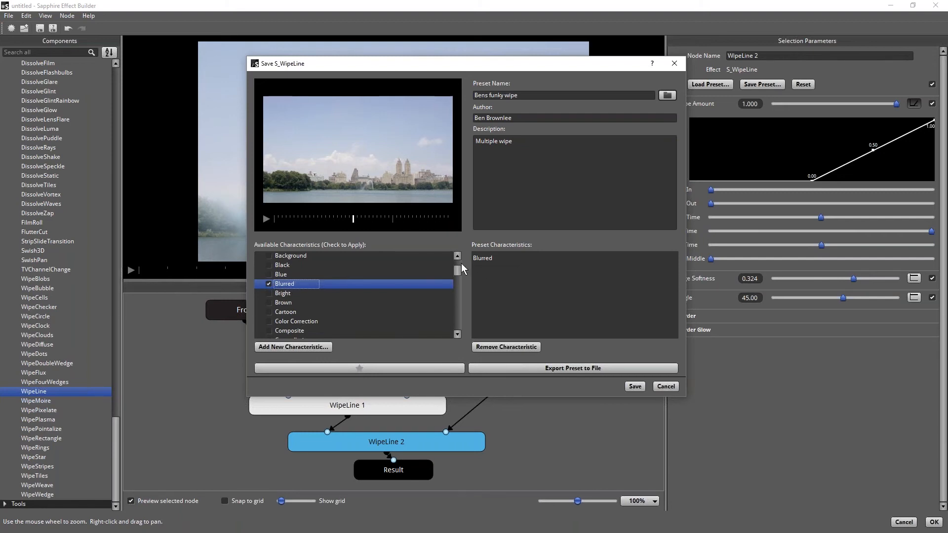
left_click_drag(459, 269, 460, 286)
left_click(269, 283)
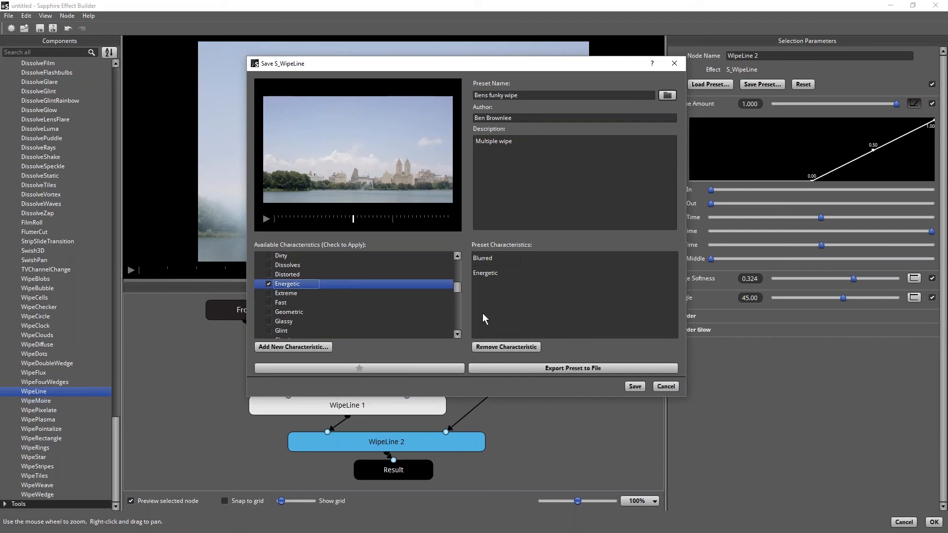
left_click(269, 321)
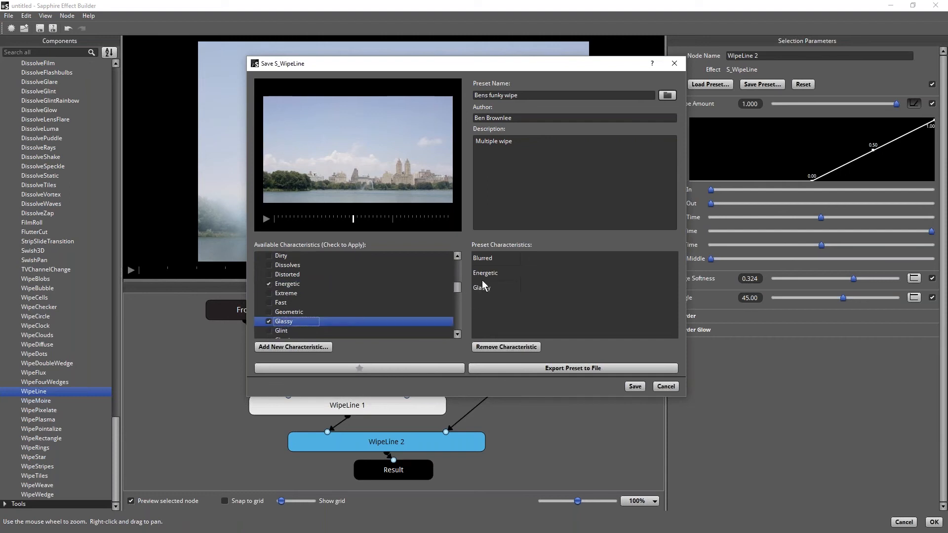
Look at the remaining characteristics and the new tag entry, cancel it without adding a tag, and switch the preset's favorite mark on and off.
left_click_drag(458, 288, 459, 313)
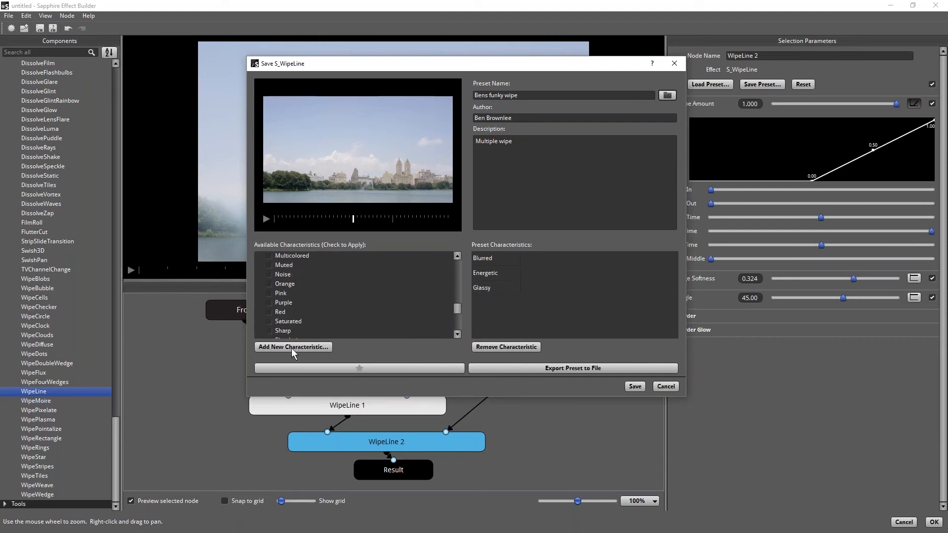
left_click(299, 346)
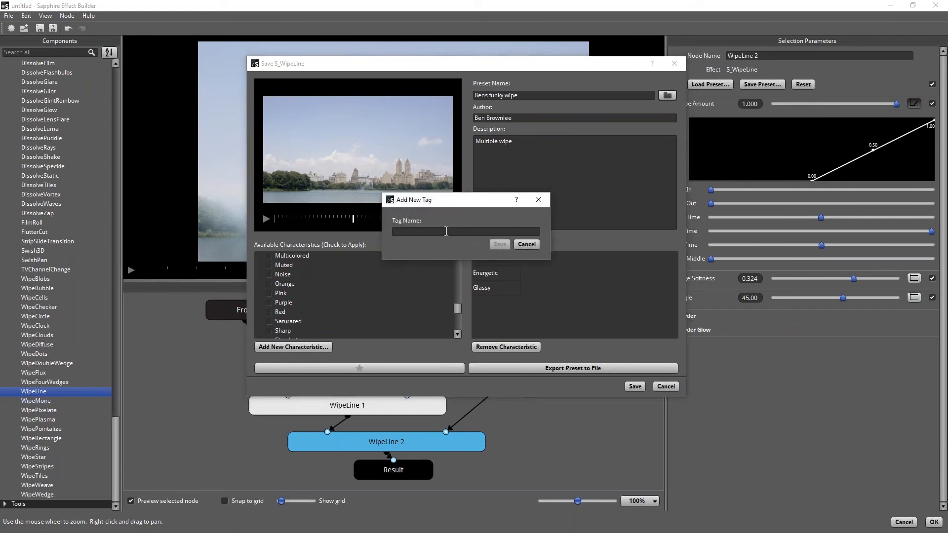
left_click(526, 244)
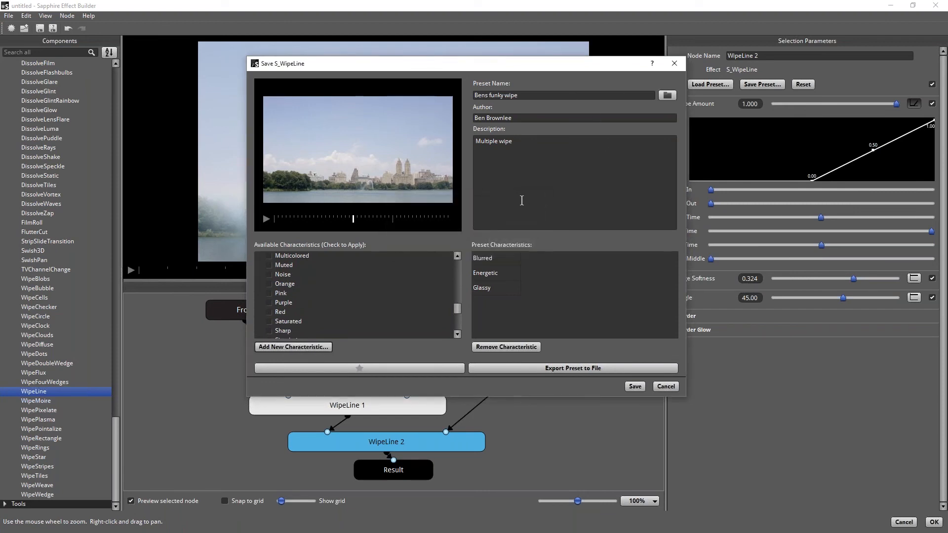
left_click(356, 369)
left_click(373, 370)
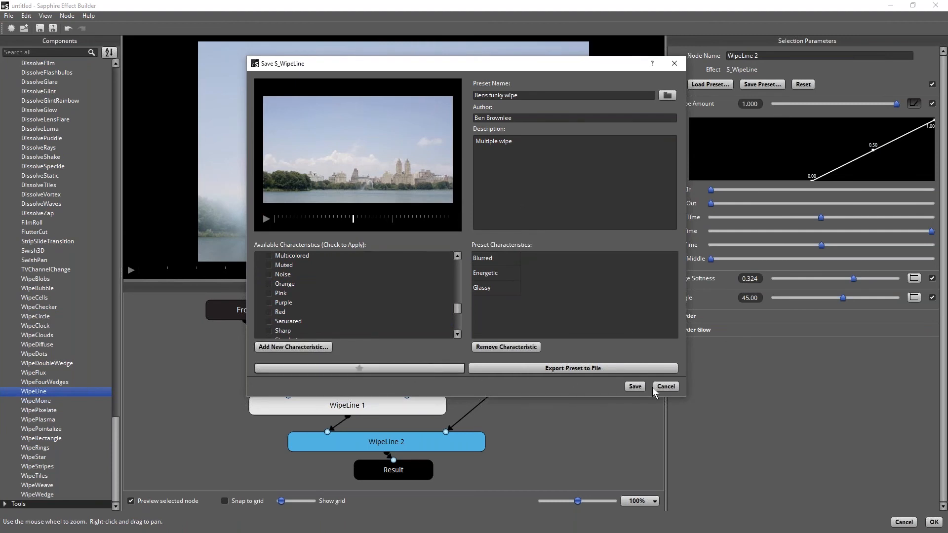